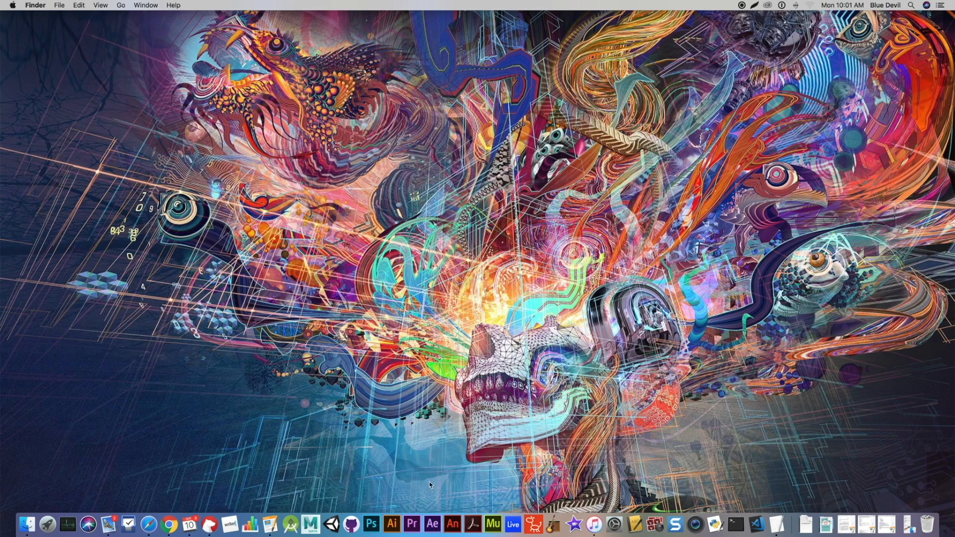
- Open Illustrator and start a new document
click(395, 526)
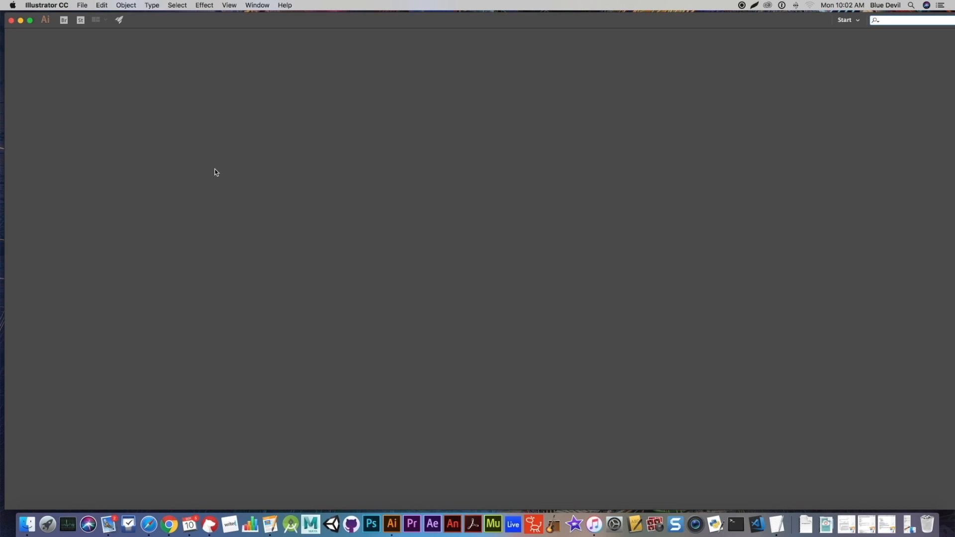
click(82, 6)
click(86, 16)
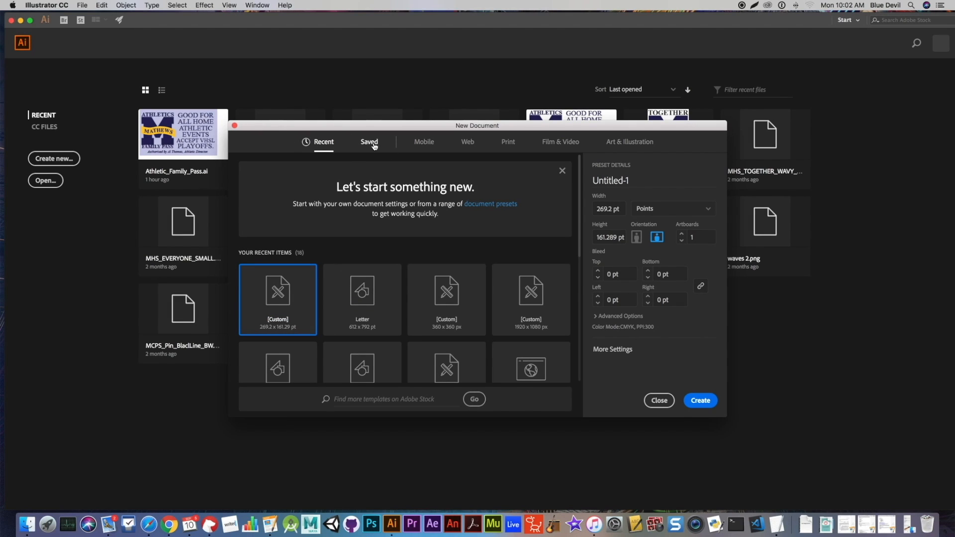
- Browse the blank document preset categories and choose the Web-Large 1920 x 1080 px preset, keeping pixels as the unit
click(424, 144)
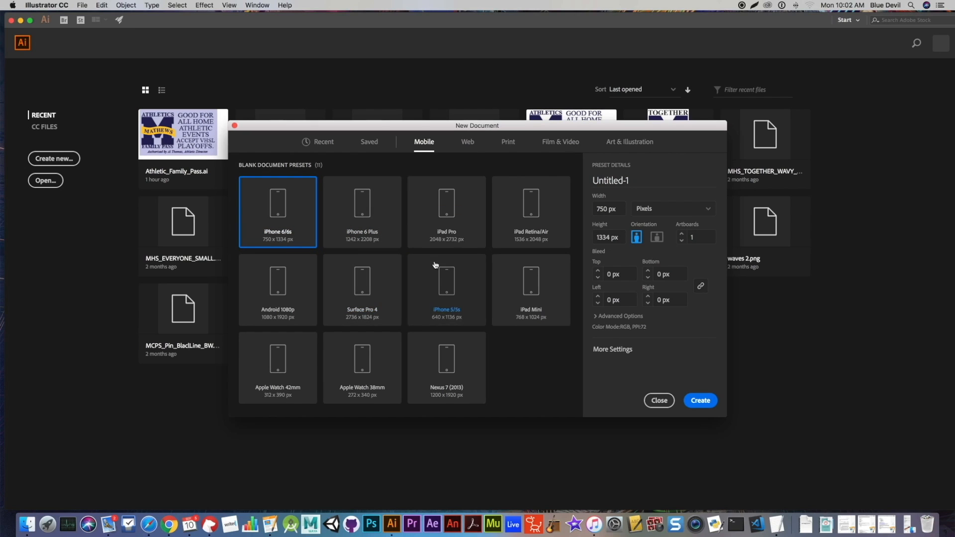
click(470, 144)
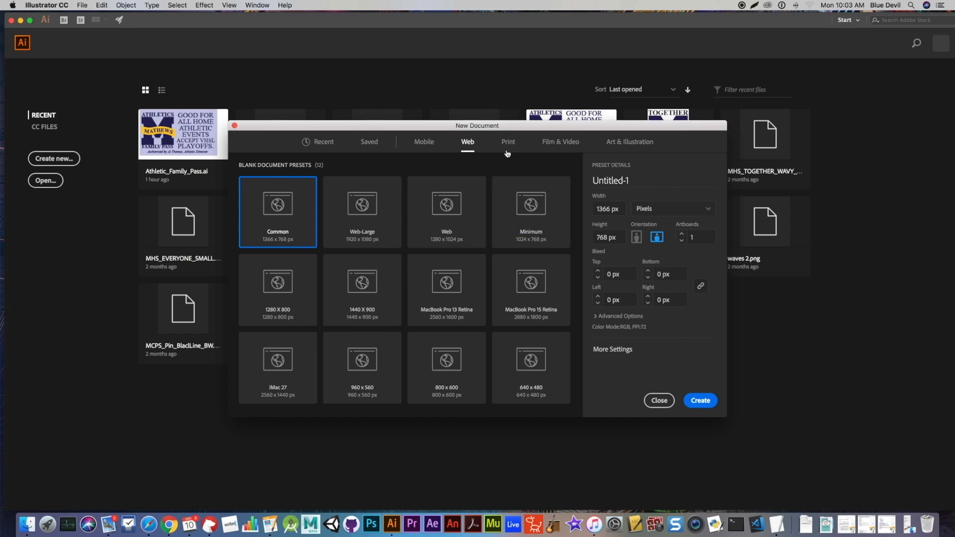
click(508, 142)
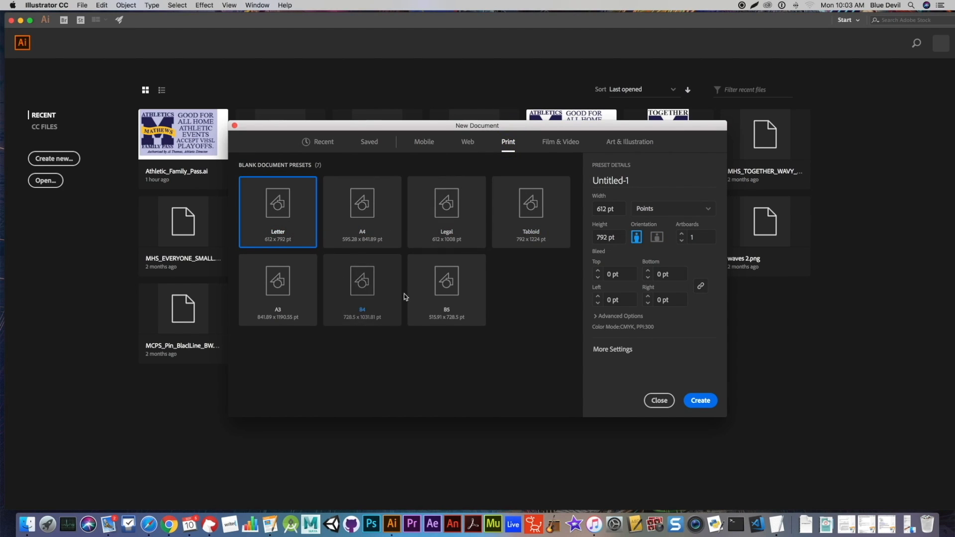
click(561, 143)
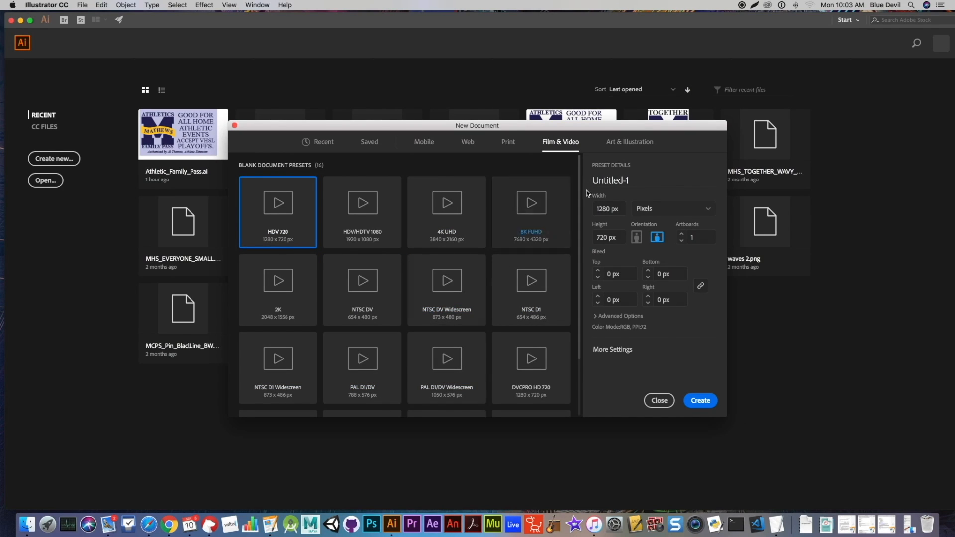
click(629, 148)
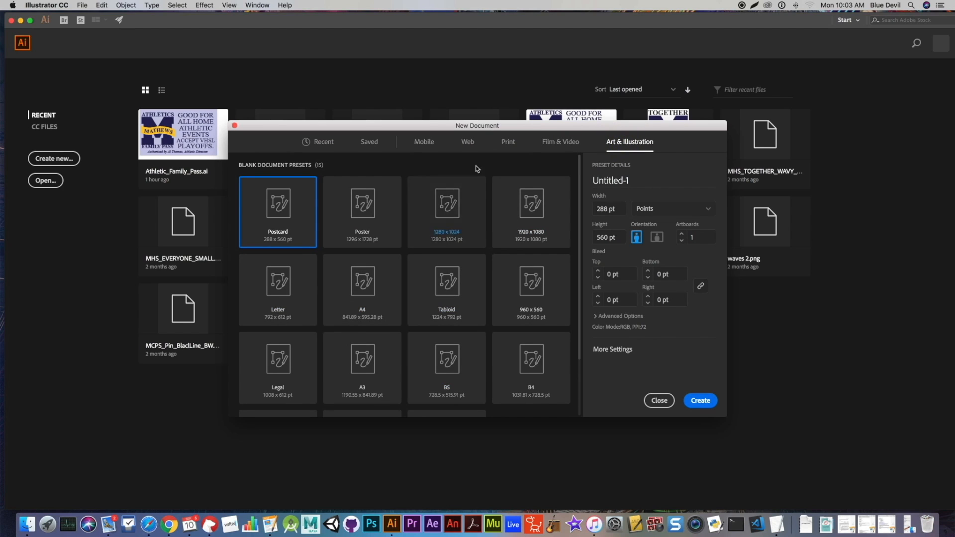
click(468, 145)
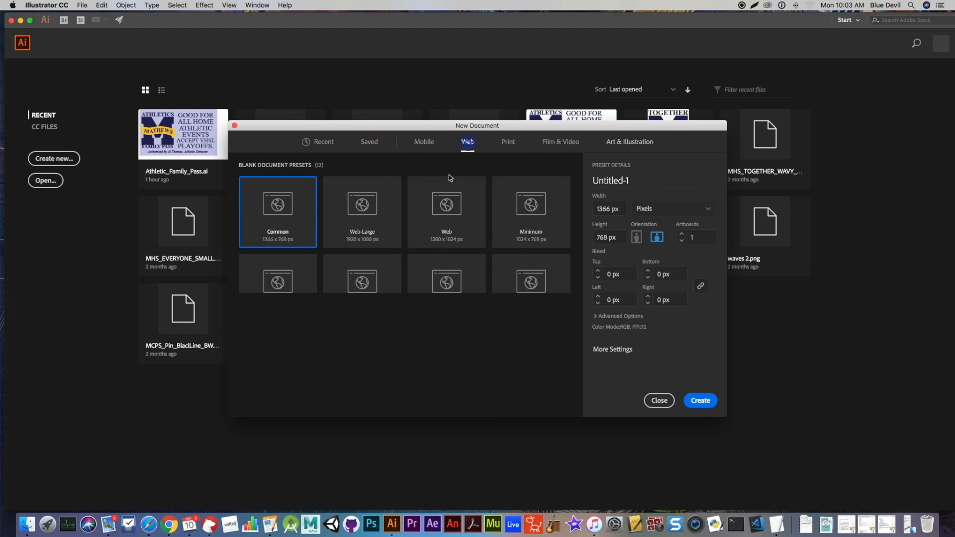
click(368, 227)
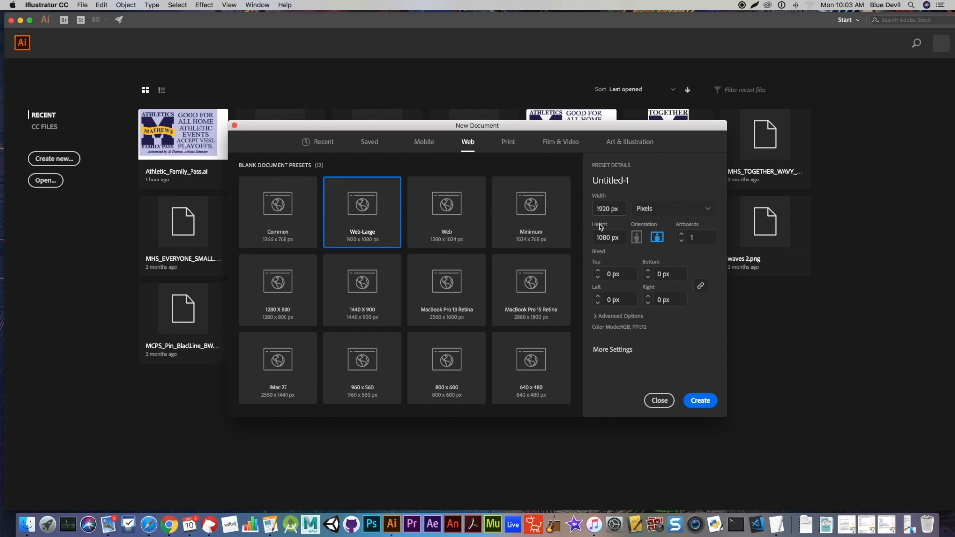
click(711, 210)
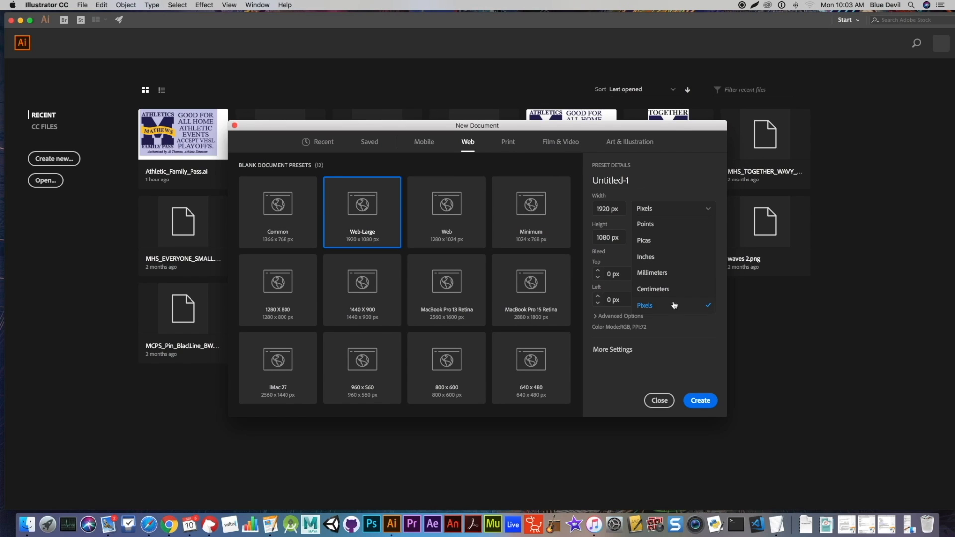
click(685, 177)
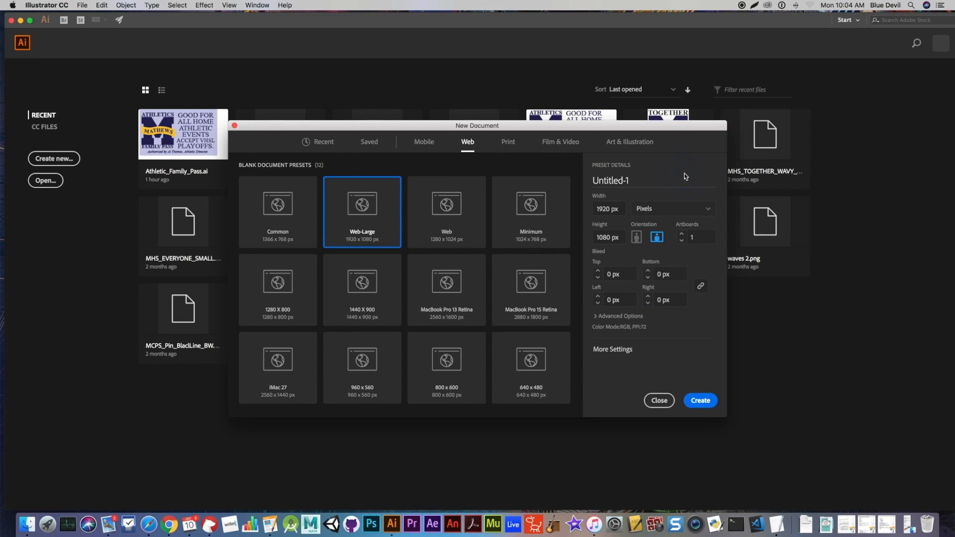
- Name the document "example", set it to 2 artboards and create it
click(591, 182)
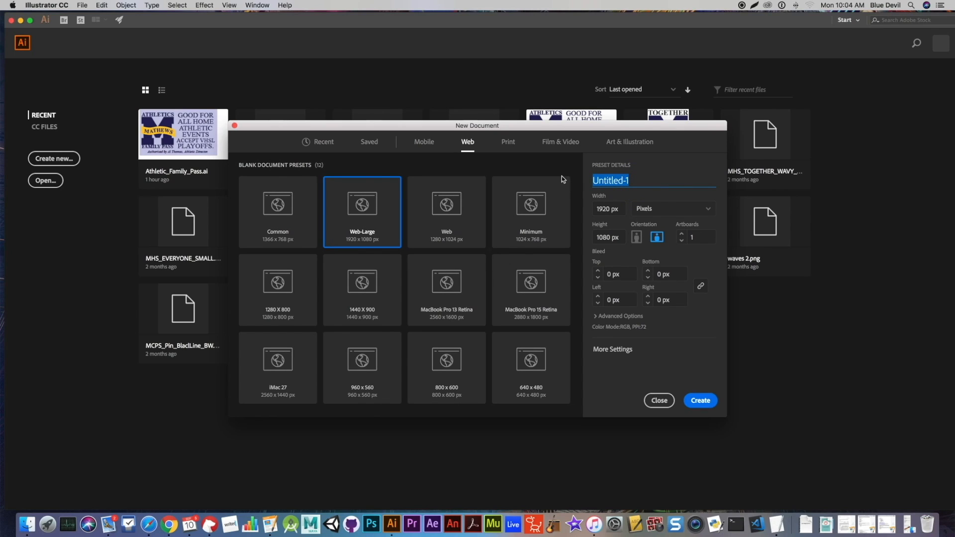
text(example)
click(682, 235)
click(699, 401)
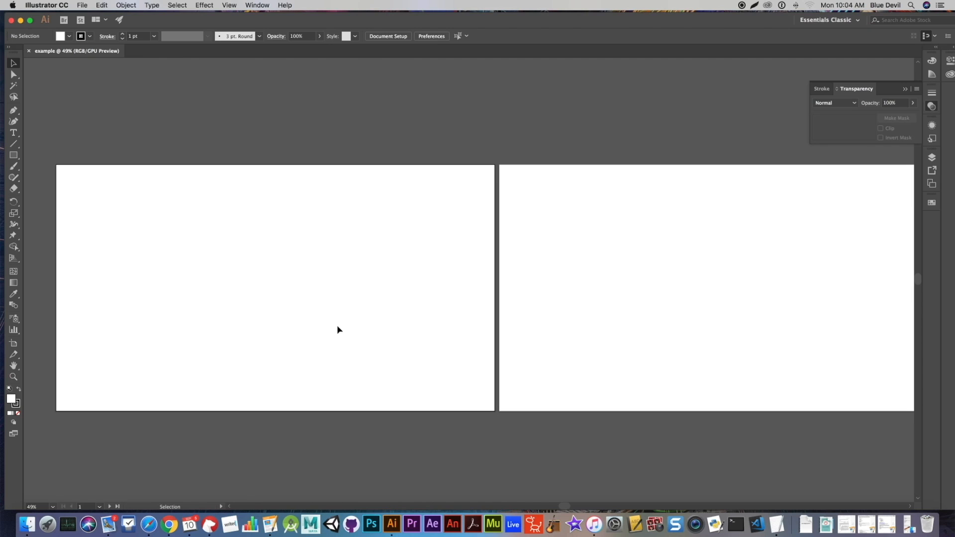
- Draw a rectangle about 651 x 339 px in the left half of the first artboard
scroll(542, 506, left, 5)
mouse_move(536, 509)
mouse_down()
mouse_move(593, 506)
mouse_move(532, 506)
mouse_up()
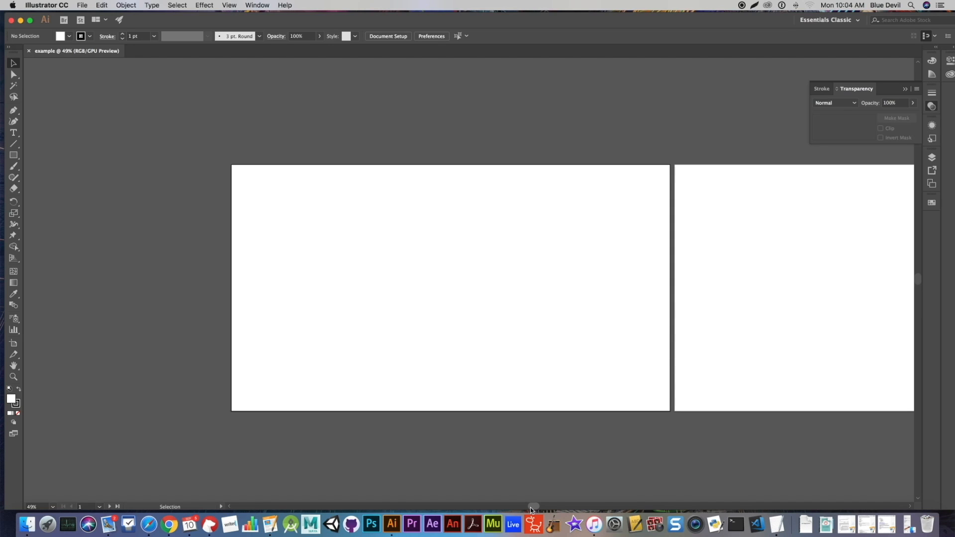
key(super+equal)
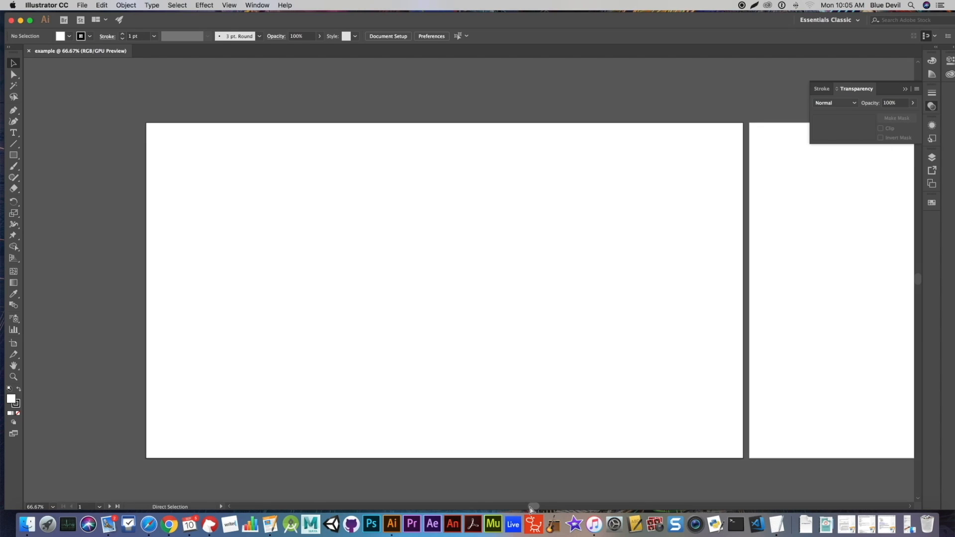
key(super+equal)
key(super+minus)
click(13, 155)
drag(255, 210, 460, 317)
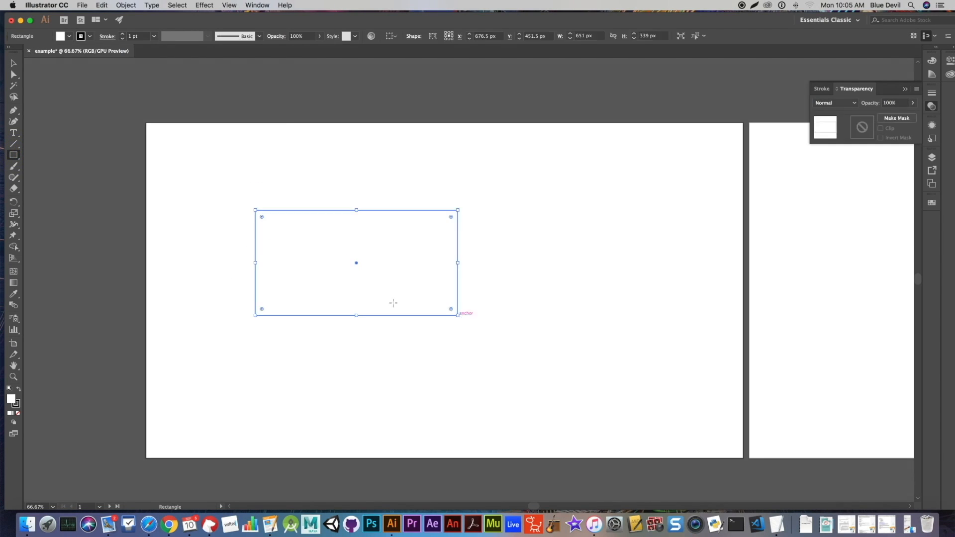
- Add a second rectangle of 651 x 339 px and place it to the right of the first one, within the first artboard
click(576, 279)
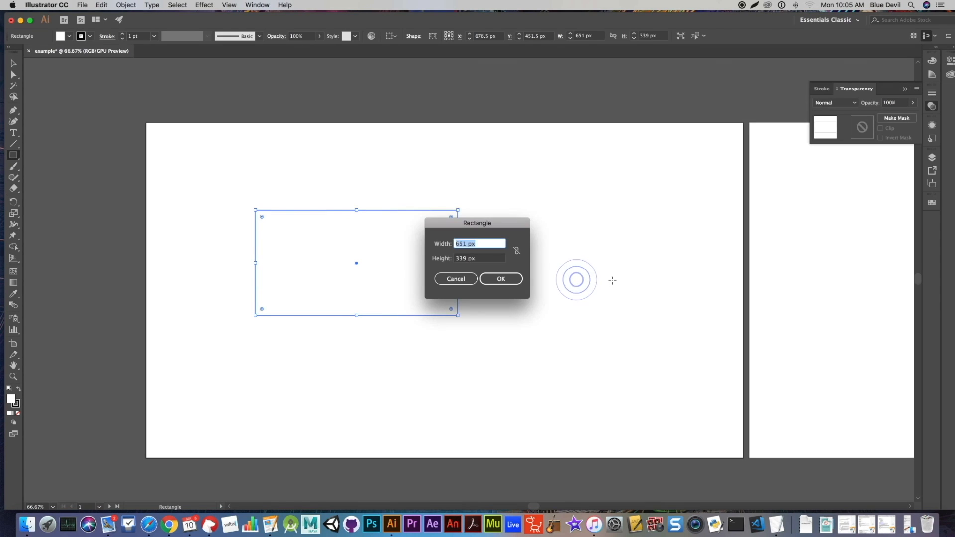
click(506, 280)
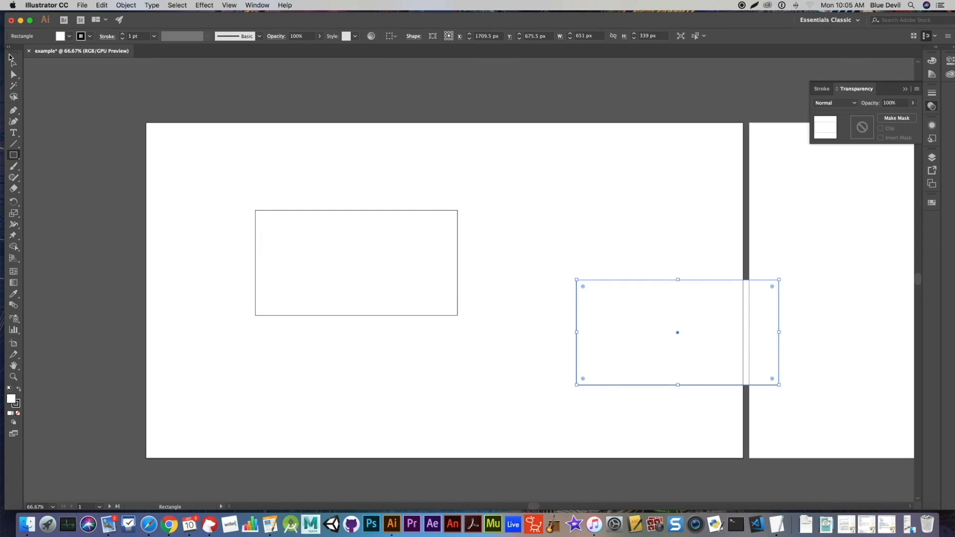
click(13, 64)
drag(575, 299, 510, 213)
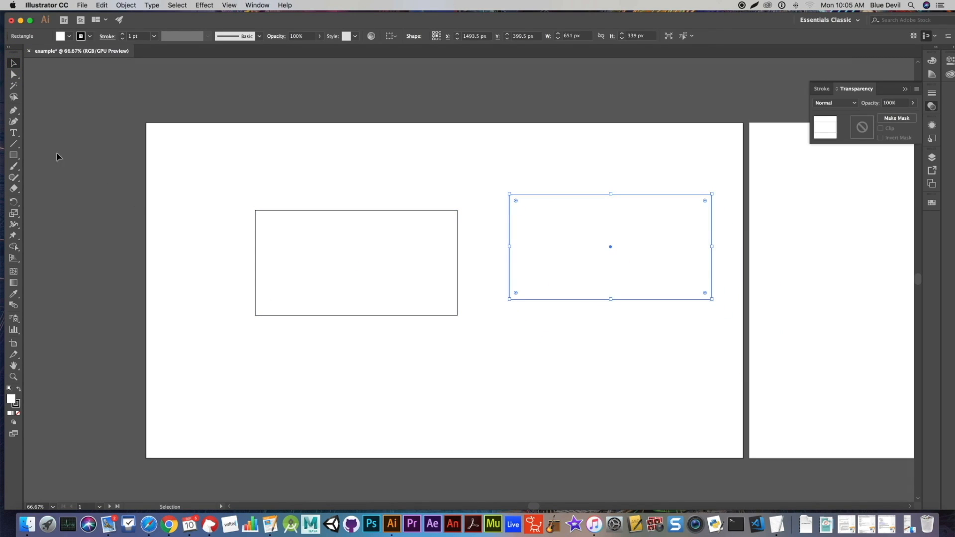
- Create a text area about 832 x 289 px below the first rectangle and replace its placeholder text with "hello"
click(13, 133)
drag(239, 342, 492, 439)
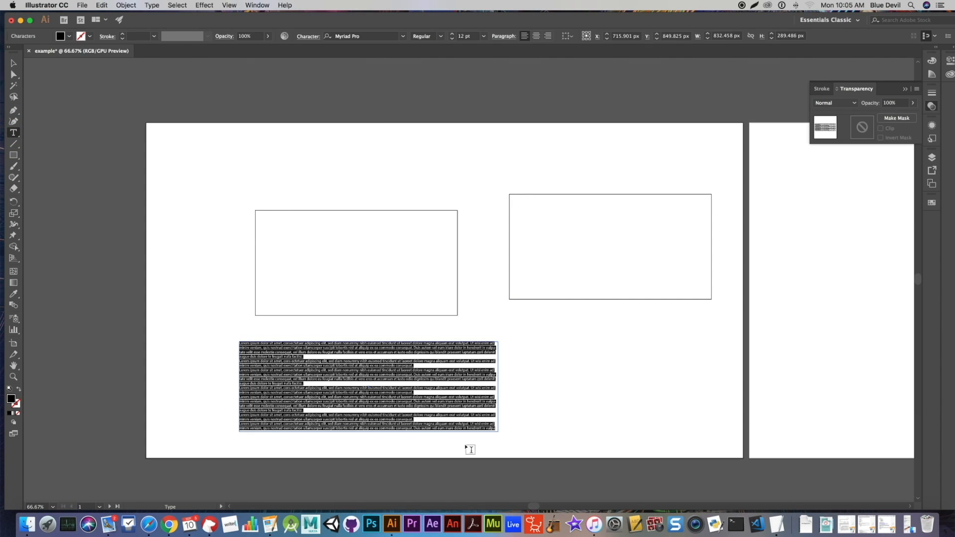
key(BackSpace)
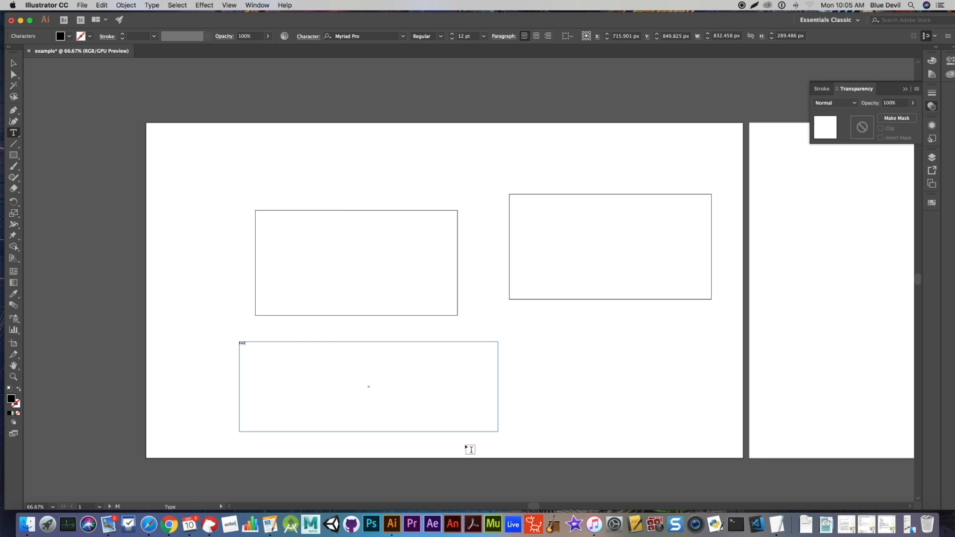
- Set the "hello" text to 72 pt and deselect it
key(super+a)
click(484, 39)
click(501, 203)
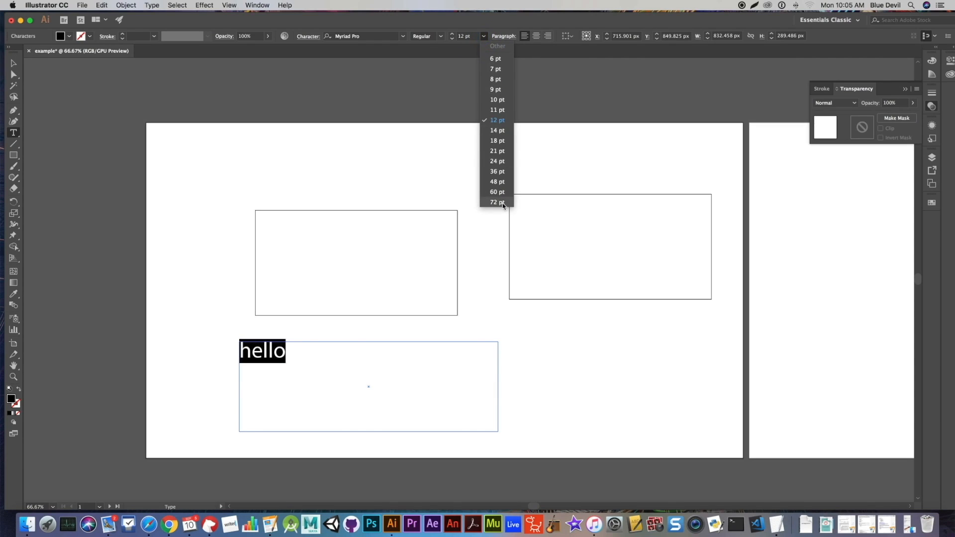
click(14, 63)
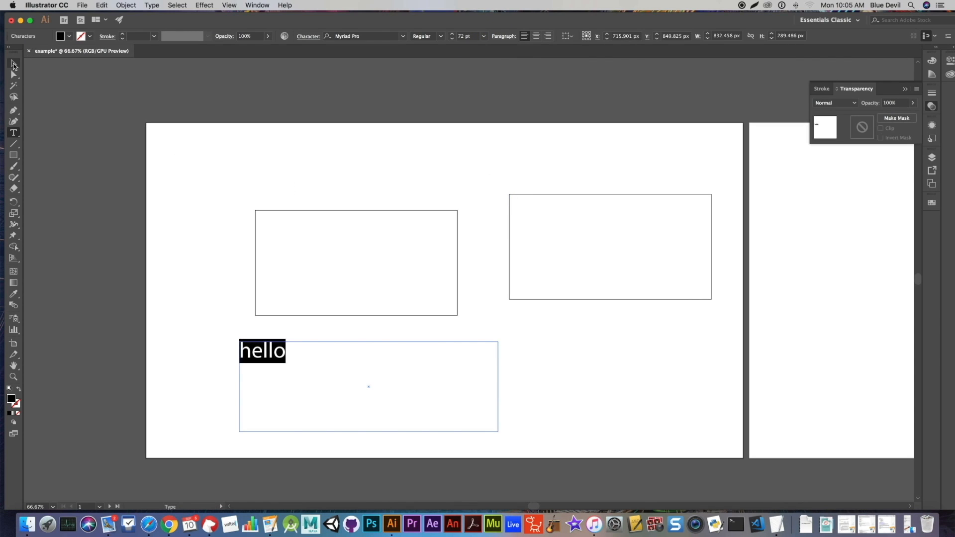
click(184, 157)
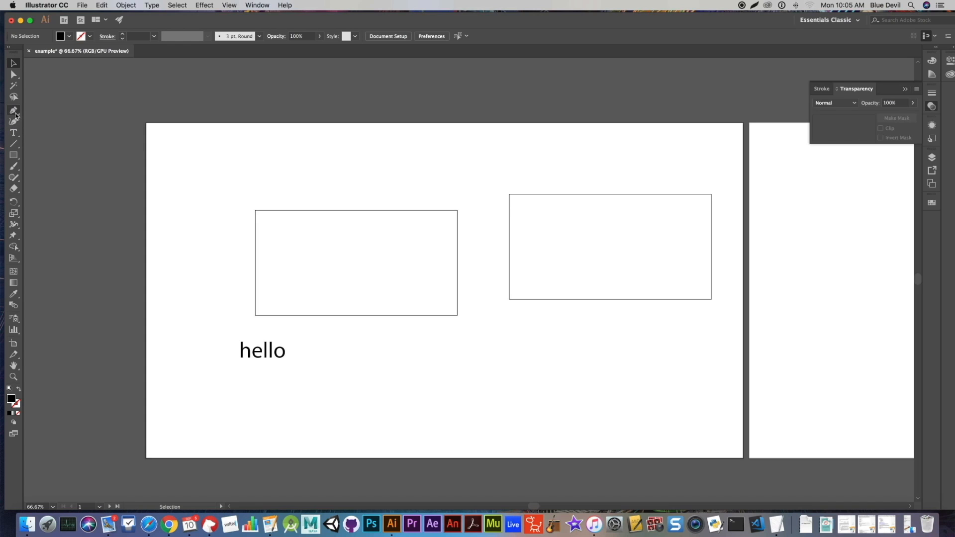
- Paint a long winding freehand Paintbrush stroke above and across the first rectangle, reaching below the second one
click(15, 168)
mouse_move(257, 158)
mouse_down()
mouse_move(290, 173)
mouse_move(489, 164)
mouse_move(455, 248)
mouse_move(469, 308)
mouse_move(536, 345)
mouse_move(444, 370)
mouse_move(273, 219)
mouse_up()
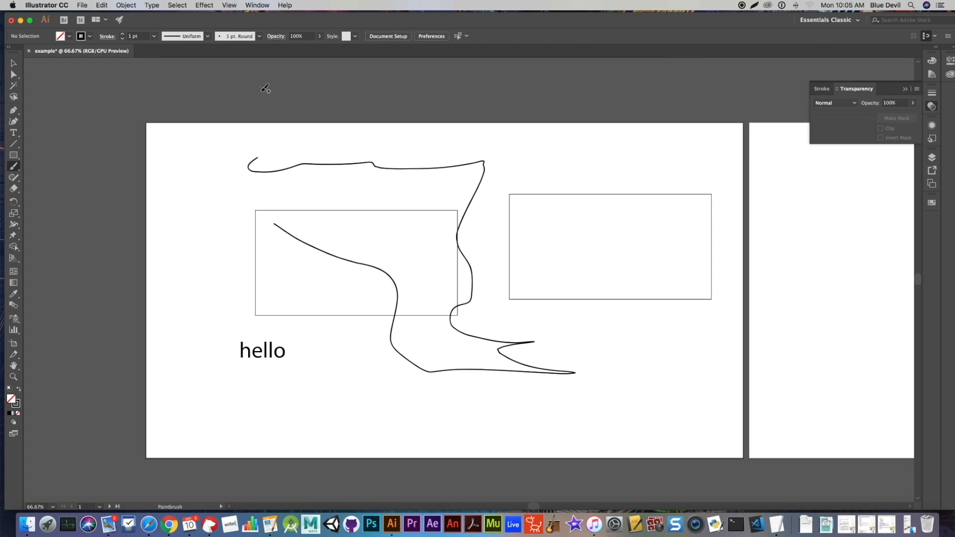
- Save the document to the Desktop as example.ai in Adobe Illustrator format with the default Illustrator CC options
click(83, 6)
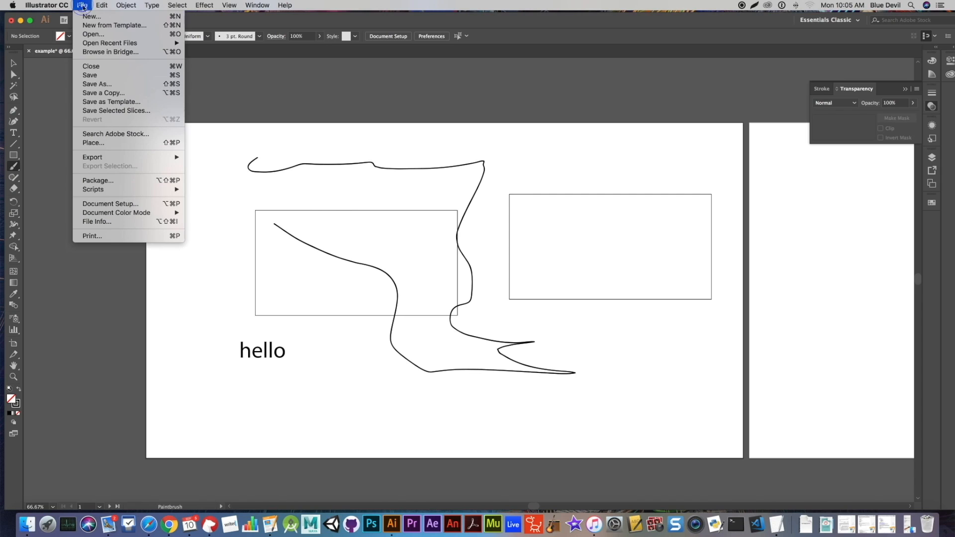
click(97, 76)
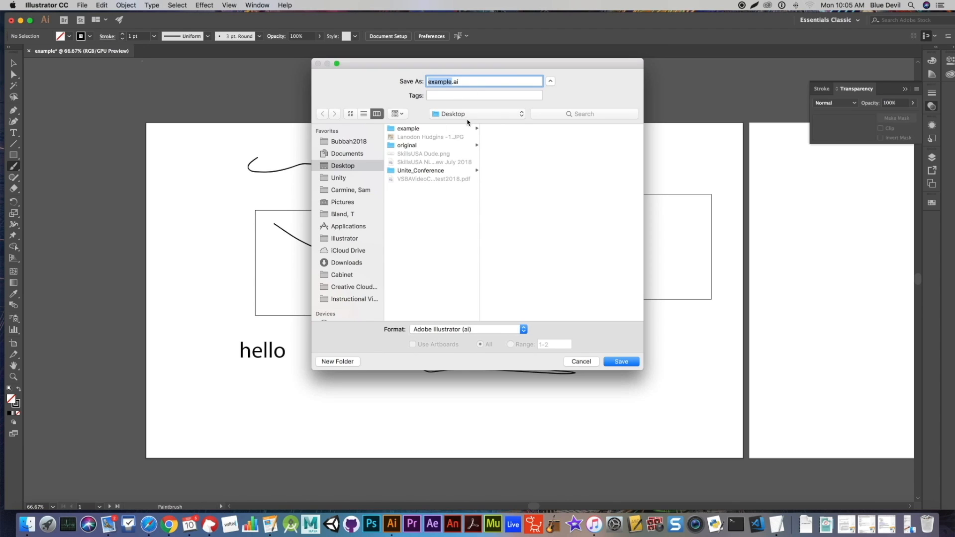
click(622, 361)
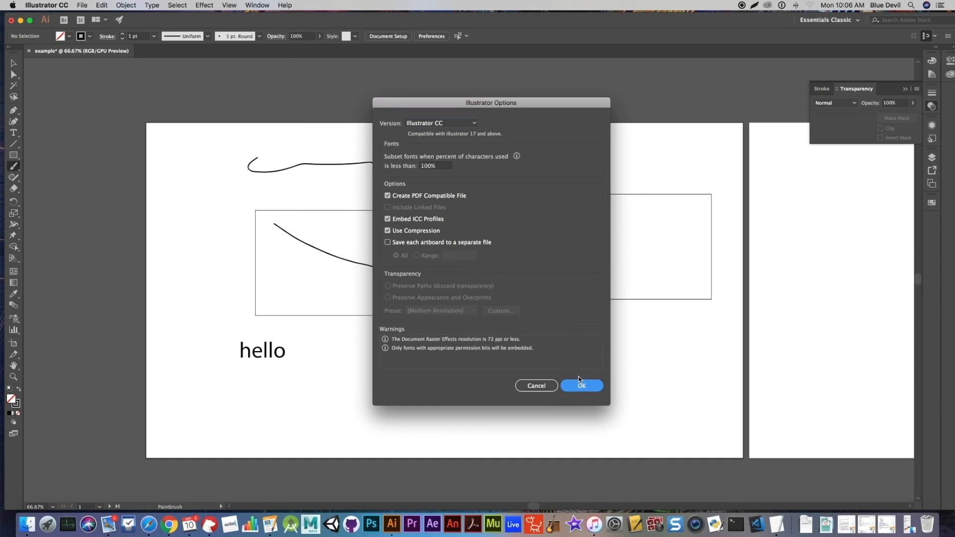
key(Return)
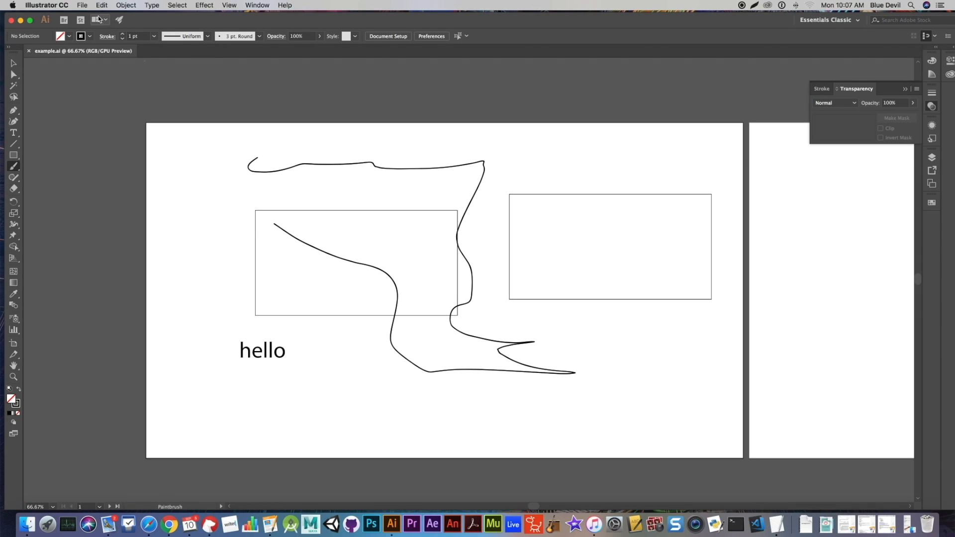
- Try to export the artwork to the Desktop as example.png, reviewing the available formats and the PNG options
click(83, 6)
mouse_move(109, 160)
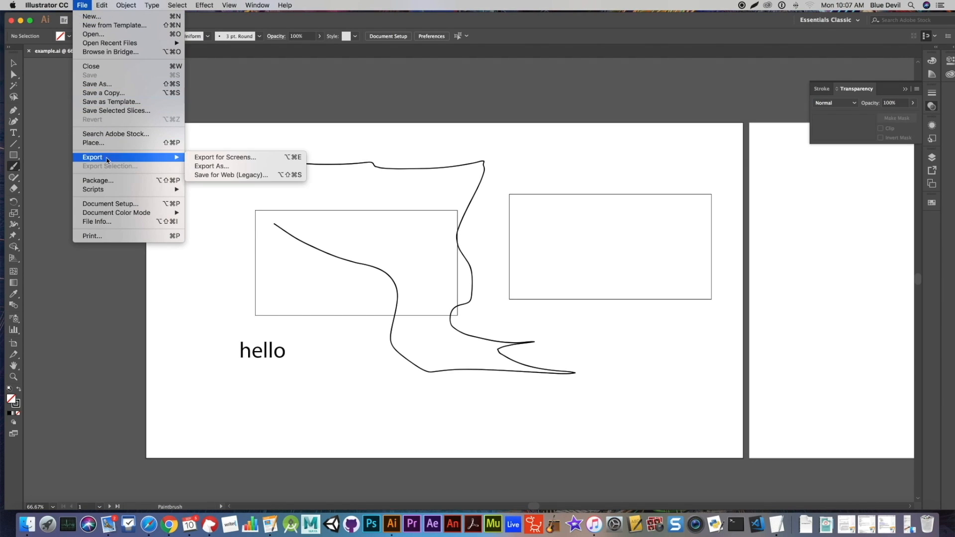
click(214, 167)
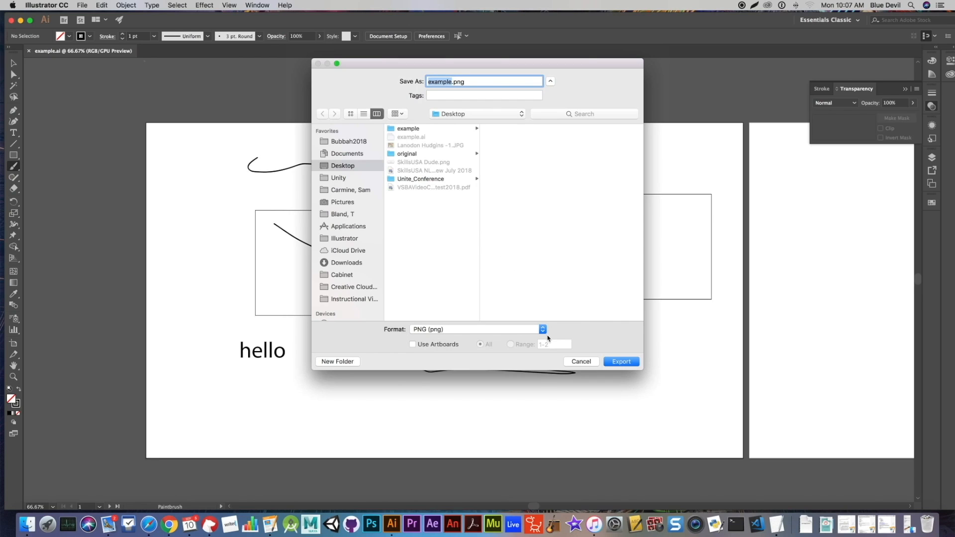
click(543, 329)
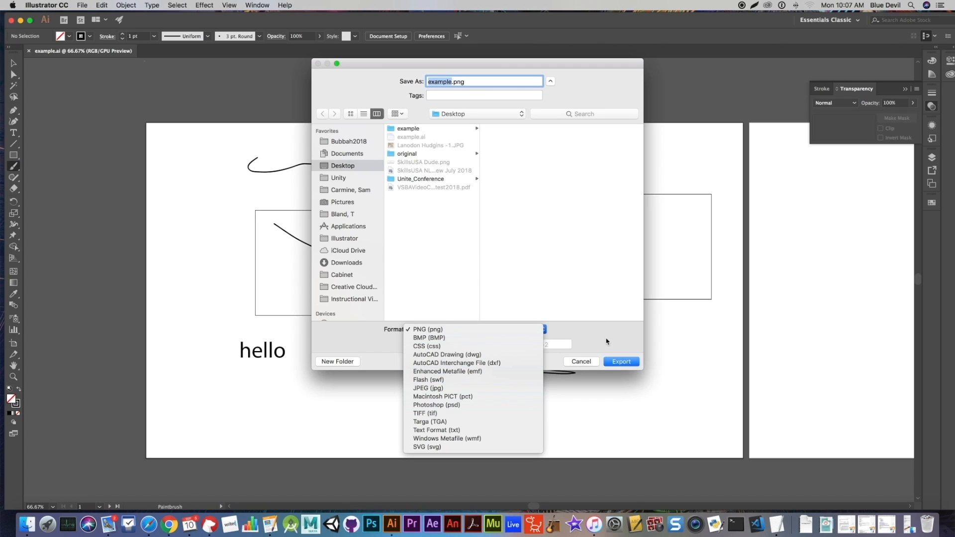
click(581, 332)
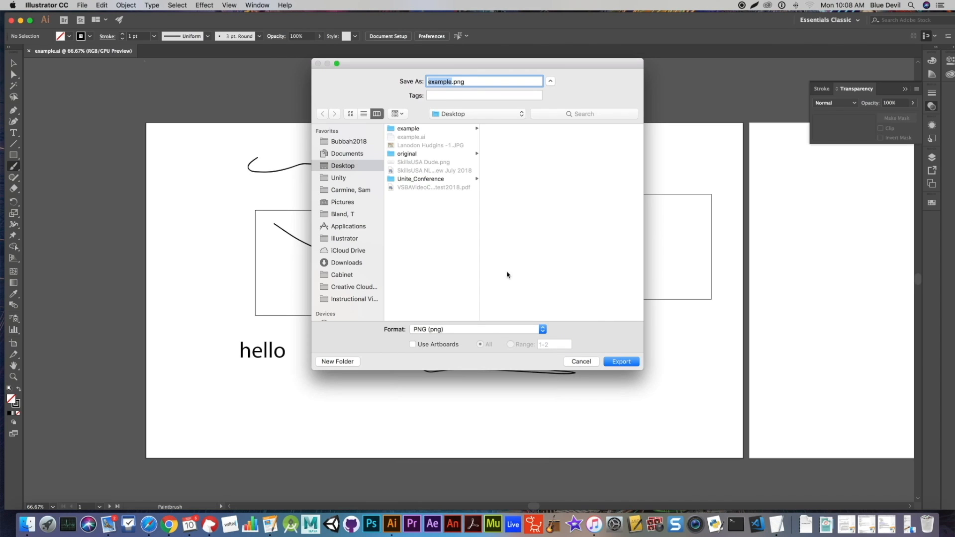
click(621, 362)
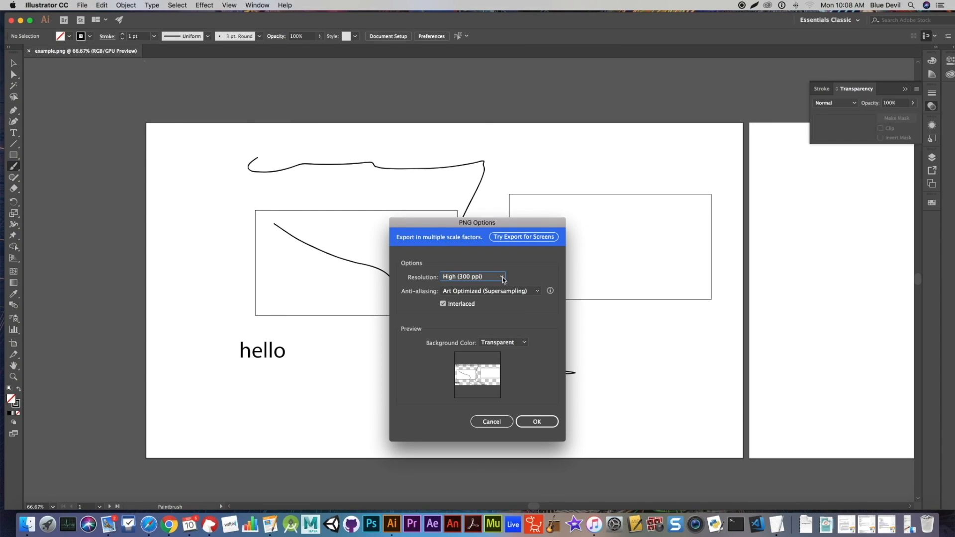
click(497, 423)
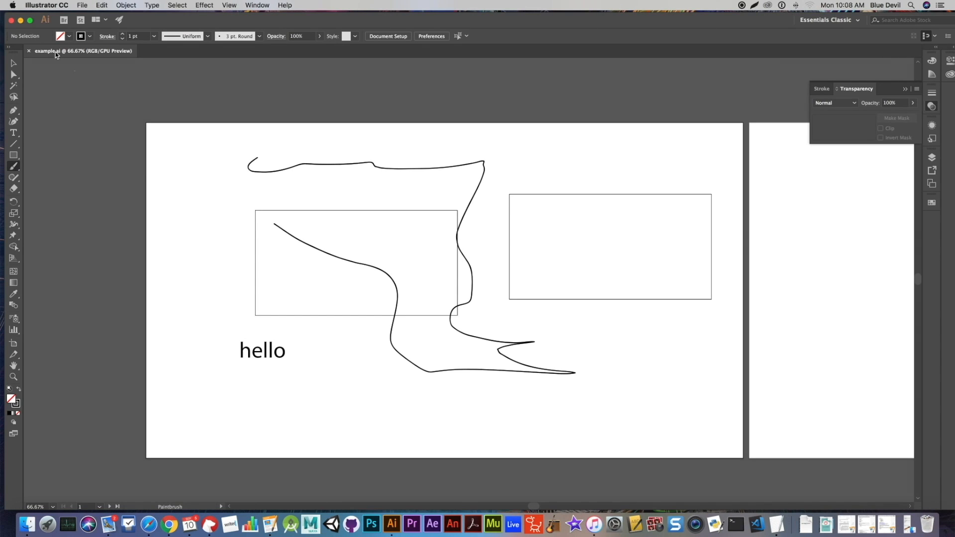
- Try to save the document to the Desktop under the name Last_DV_assignment in Adobe Illustrator format
click(84, 7)
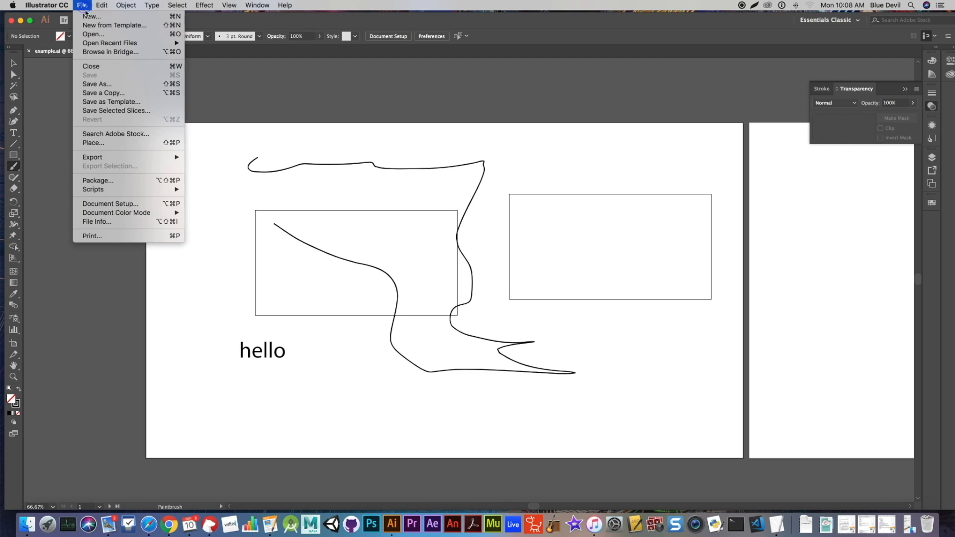
click(109, 85)
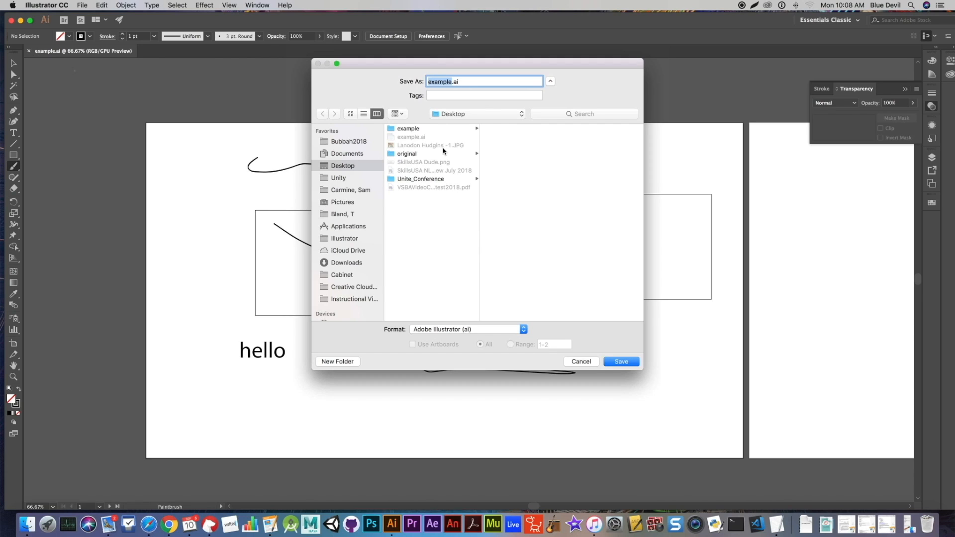
text(Last_DV_assignment)
click(580, 361)
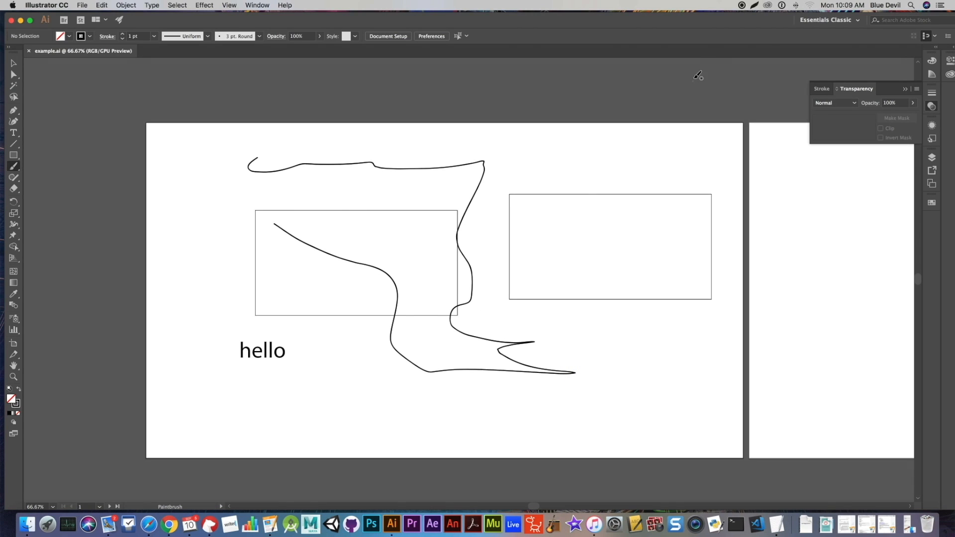
click(742, 5)
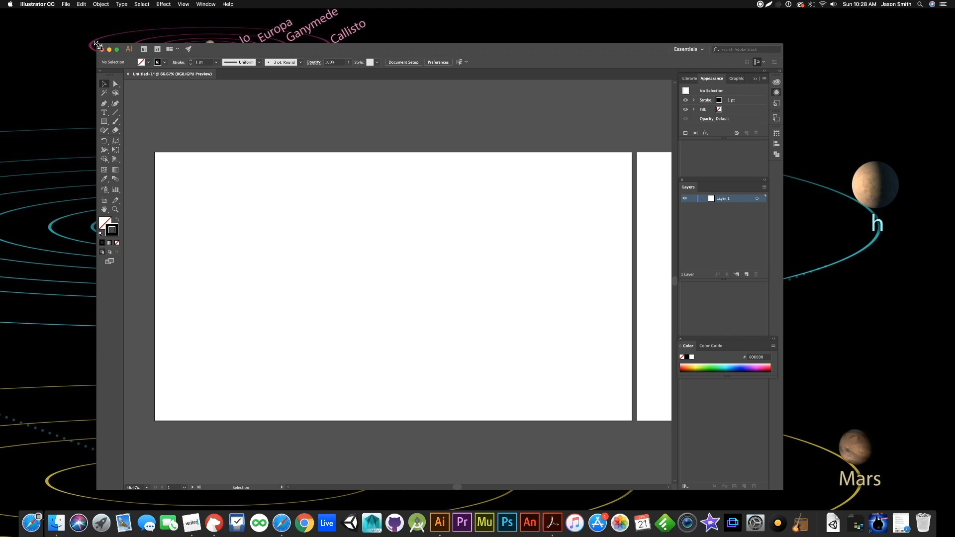
- Enlarge the application window slightly from its corner and reposition it on the desktop
mouse_move(98, 44)
mouse_down()
mouse_move(121, 102)
mouse_move(134, 91)
mouse_move(94, 57)
mouse_move(161, 64)
mouse_move(100, 66)
mouse_move(85, 46)
mouse_up()
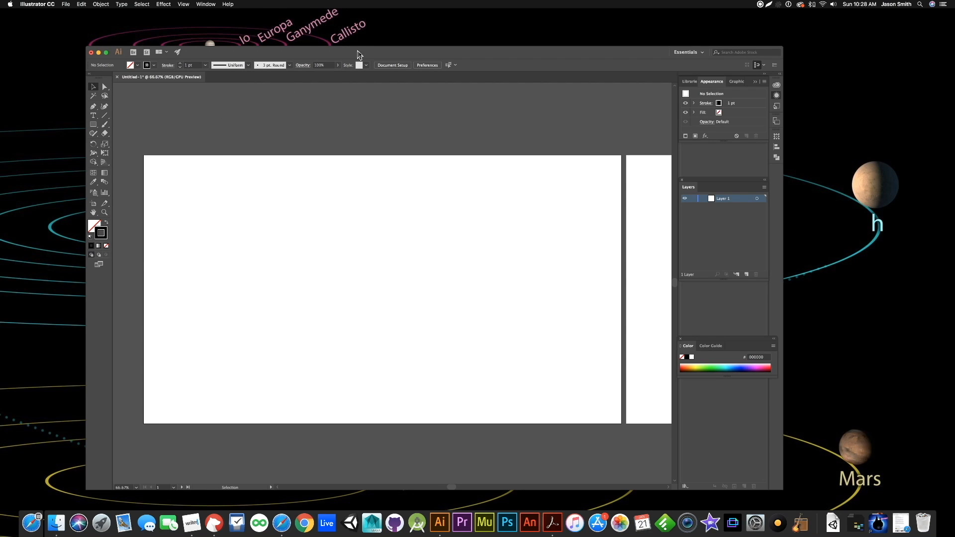
drag(362, 55, 403, 51)
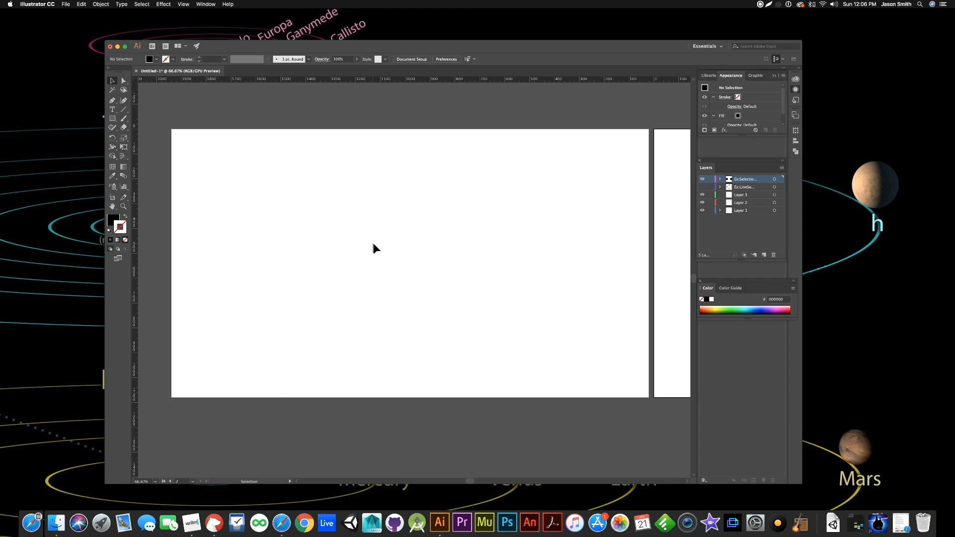
- Select the black circle on the artboard containing the circle and square using the Selection tool, and deselect it
key(a)
click(123, 110)
key(v)
scroll(413, 261, right, 10)
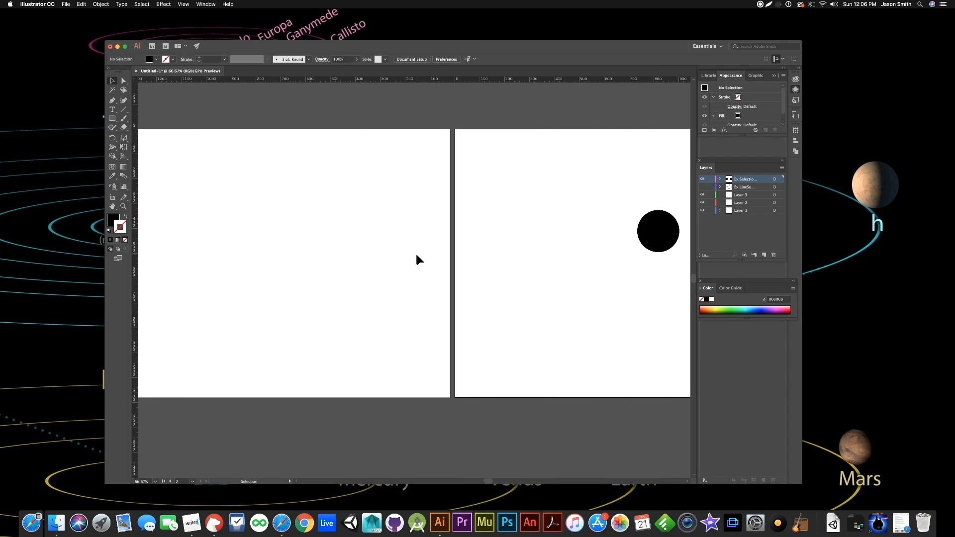
scroll(416, 254, right, 5)
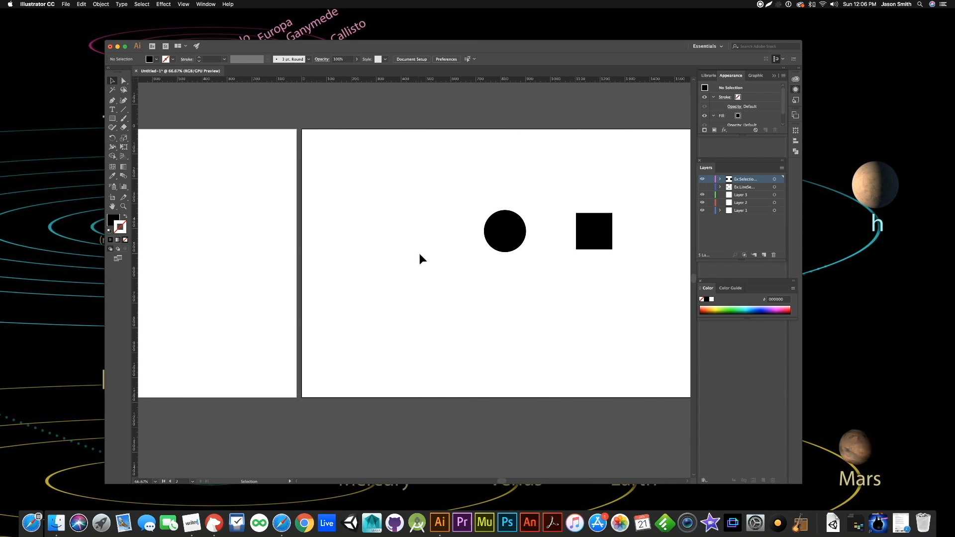
scroll(417, 256, right, 10)
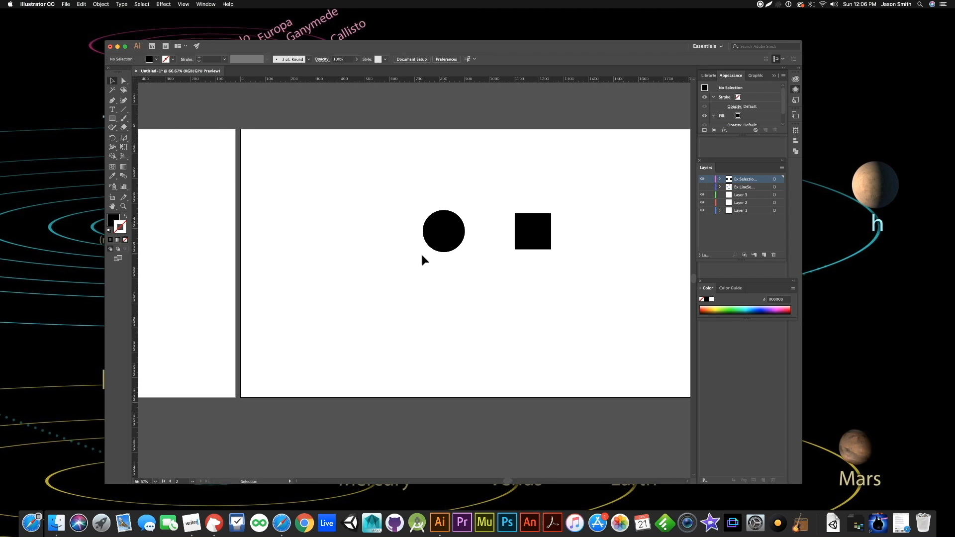
scroll(423, 259, right, 2)
scroll(334, 297, left, 5)
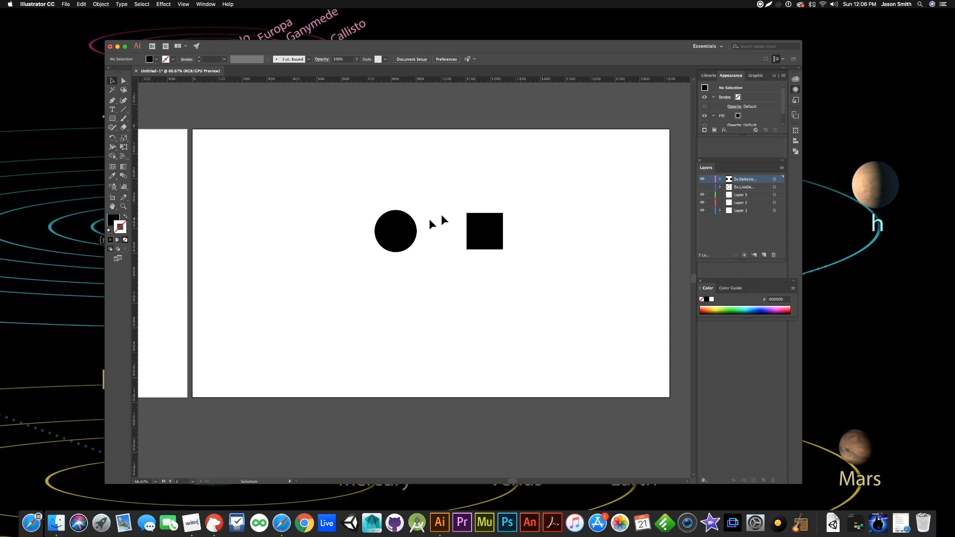
click(390, 222)
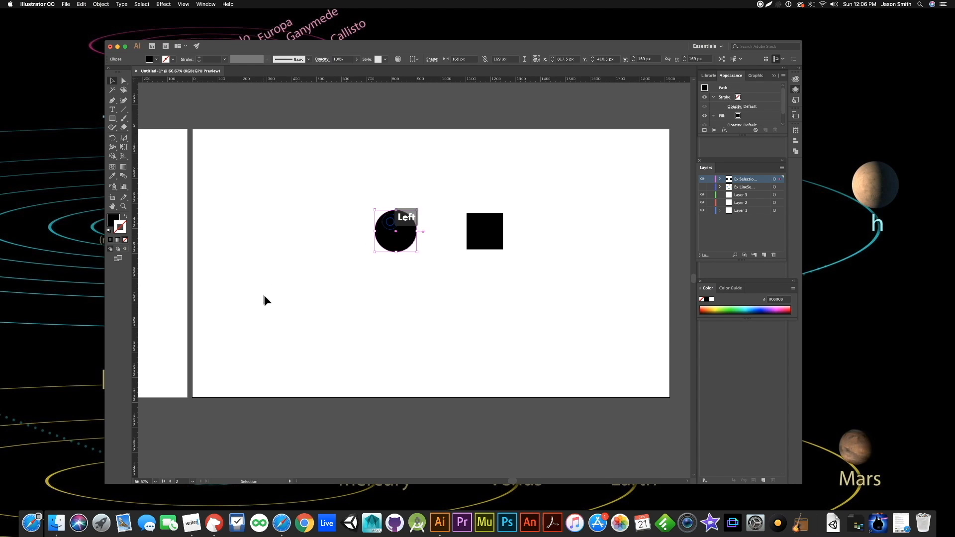
click(453, 291)
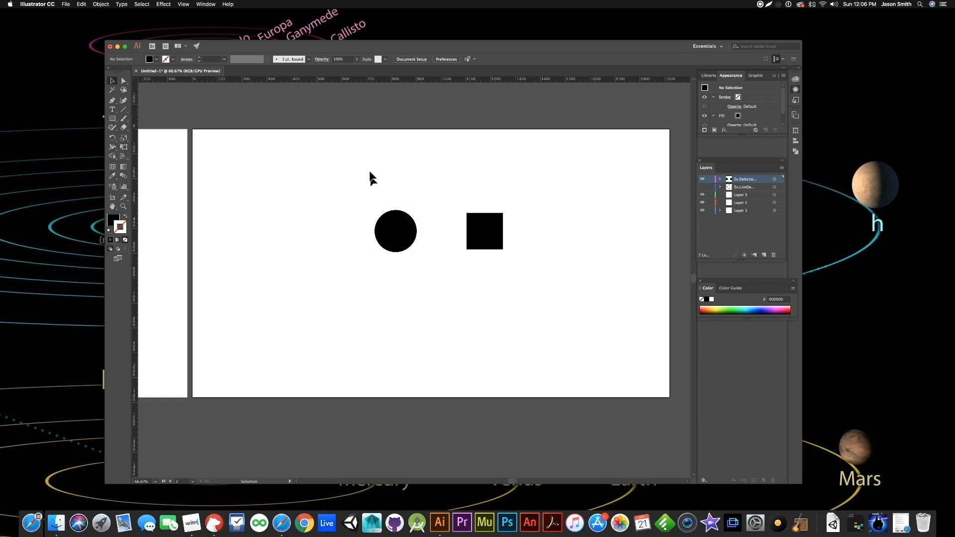
- Practise marquee-selecting the circle and square together from opposite corners, select the square alone in between, and clear the selection
drag(348, 170, 546, 308)
click(546, 308)
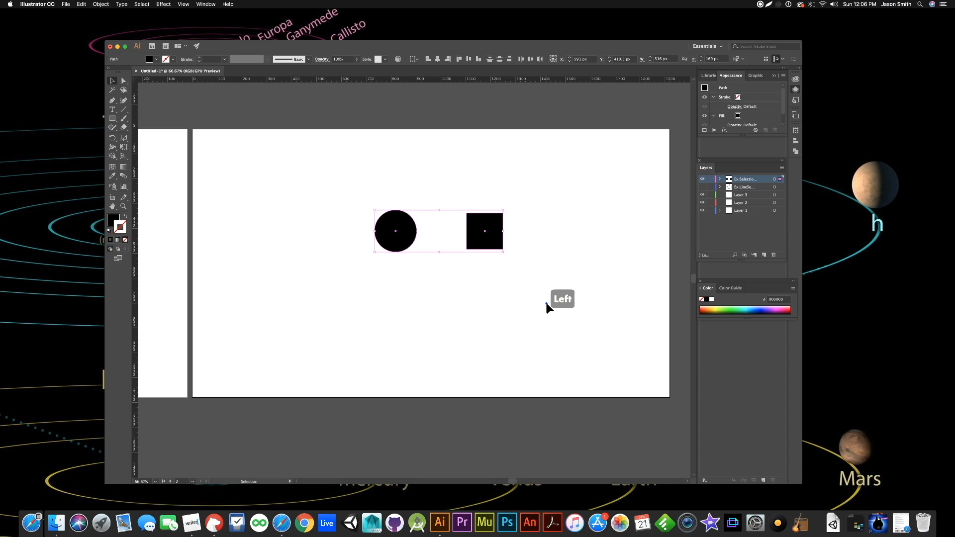
click(479, 239)
drag(565, 174, 276, 305)
click(276, 305)
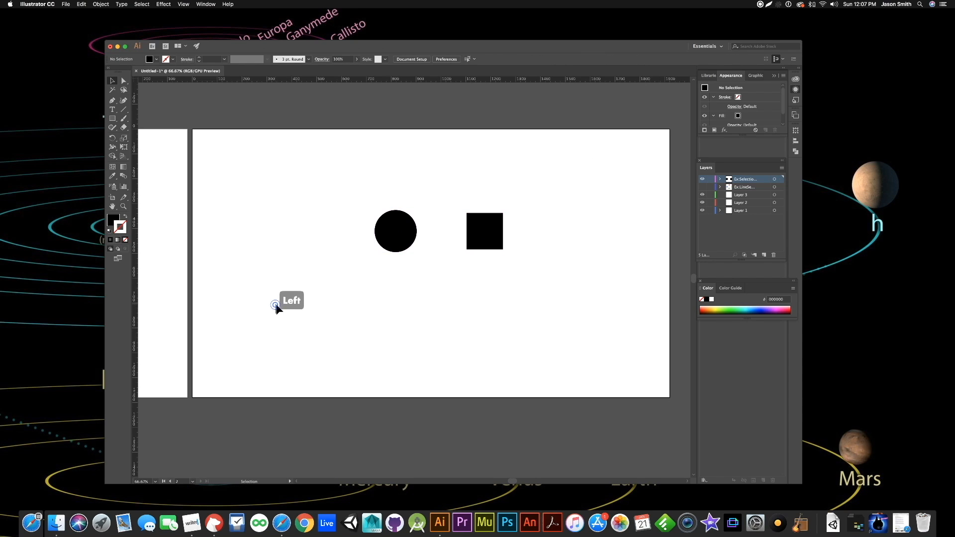
- Select the circle, add the square to the selection, and deselect both shapes
click(387, 243)
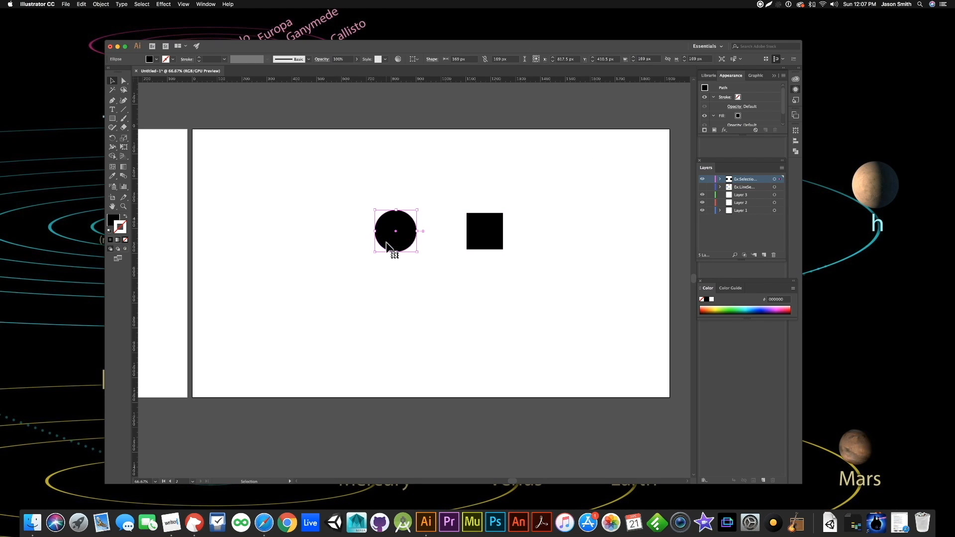
shift+click(494, 226)
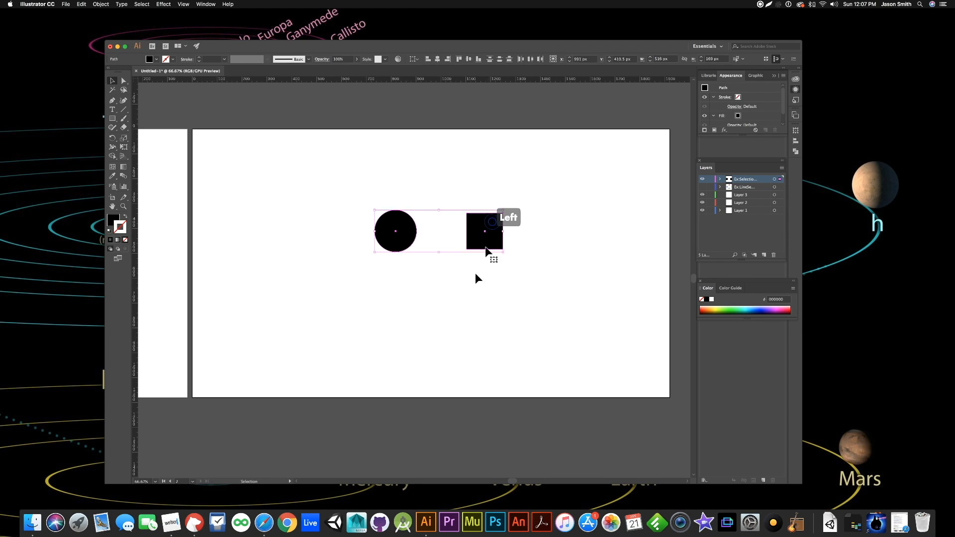
click(434, 322)
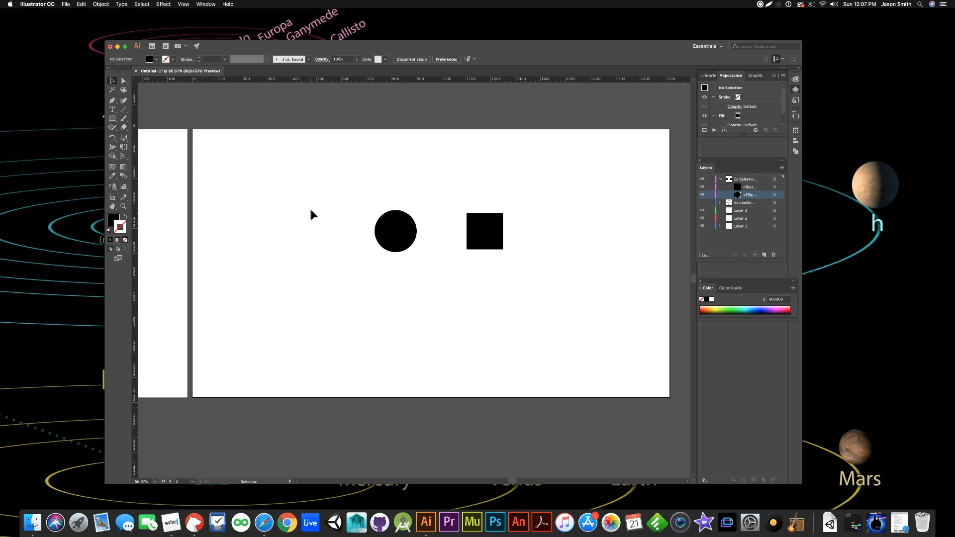
- Select the circle and the square one at a time, enclose both in a selection marquee, and deselect them
click(391, 217)
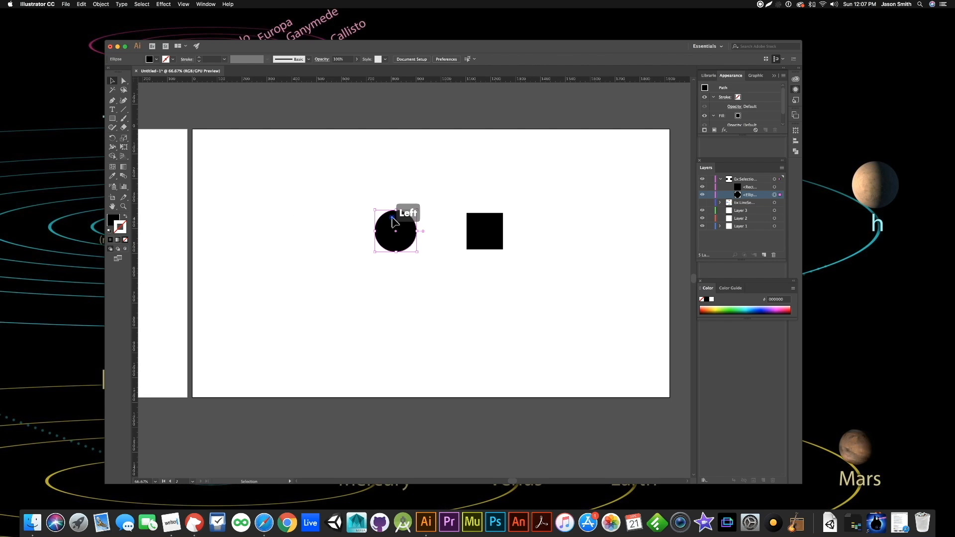
click(475, 218)
click(468, 300)
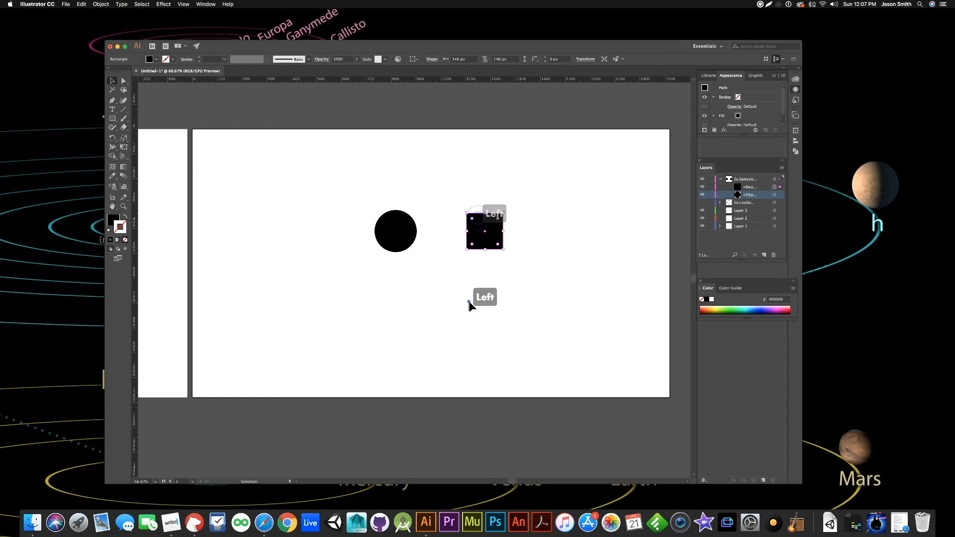
click(400, 219)
click(403, 312)
drag(351, 184, 539, 291)
click(343, 290)
- Extend a selection of the circle to include the square, and clear the two-shape selection
click(397, 229)
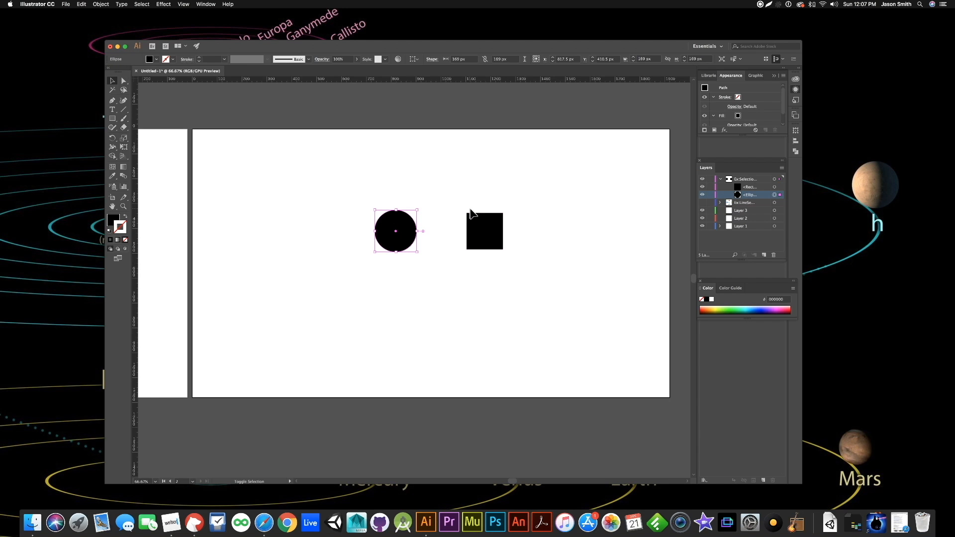
shift+click(473, 219)
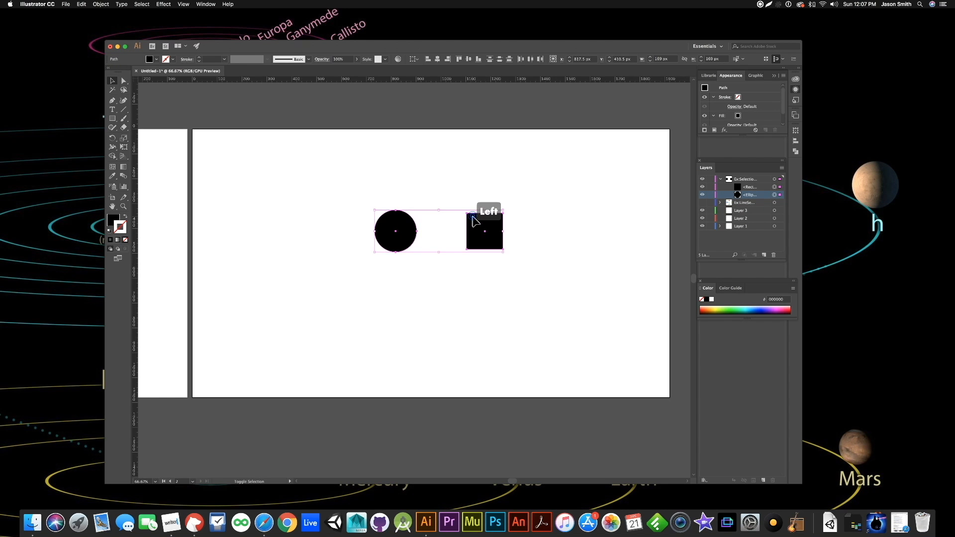
click(418, 201)
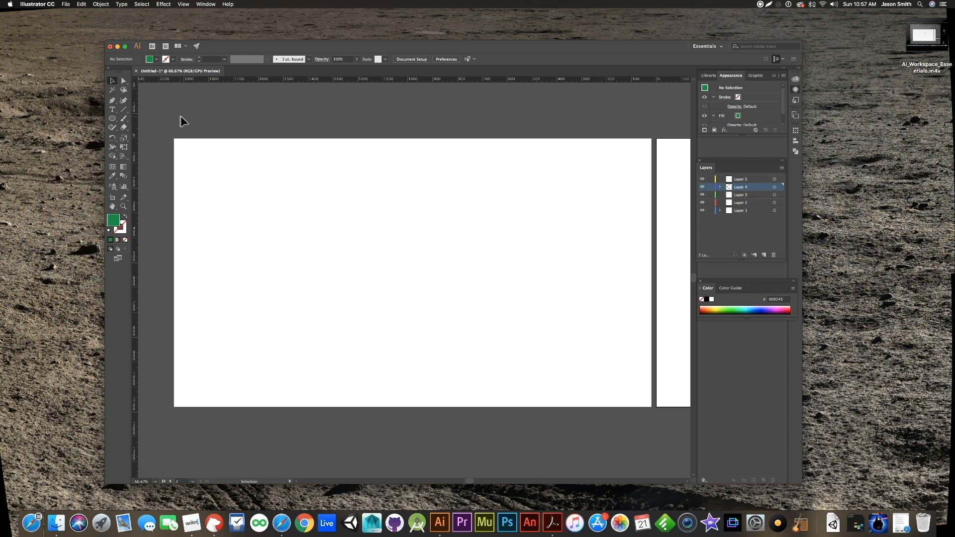
- Tear off the Line Segment tool group as a floating toolbar above the artboard, switch it to vertical, and close it
click(124, 111)
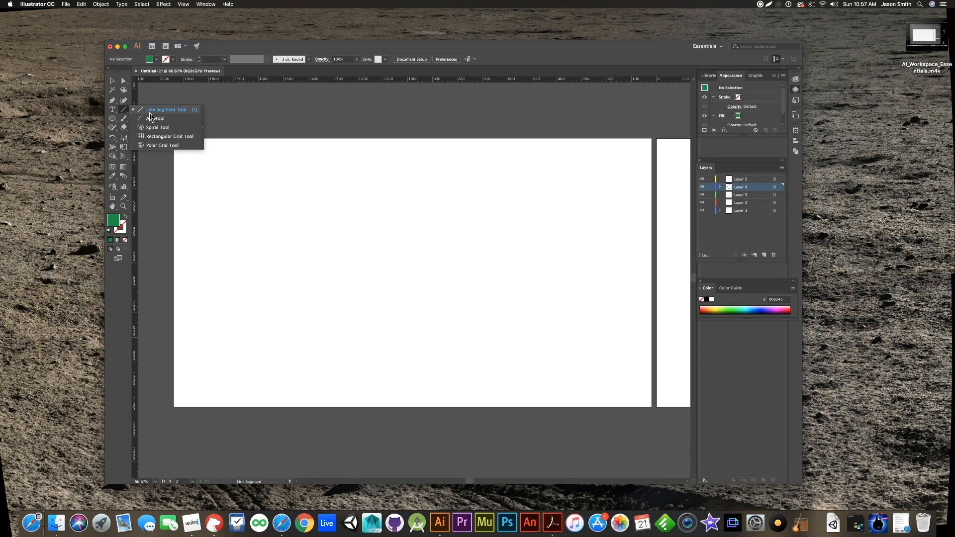
click(202, 130)
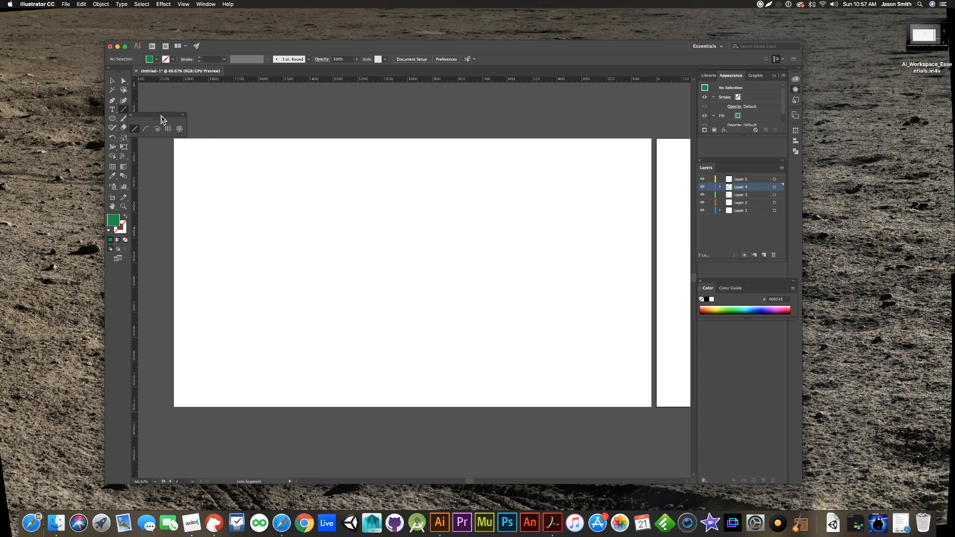
drag(161, 120, 210, 101)
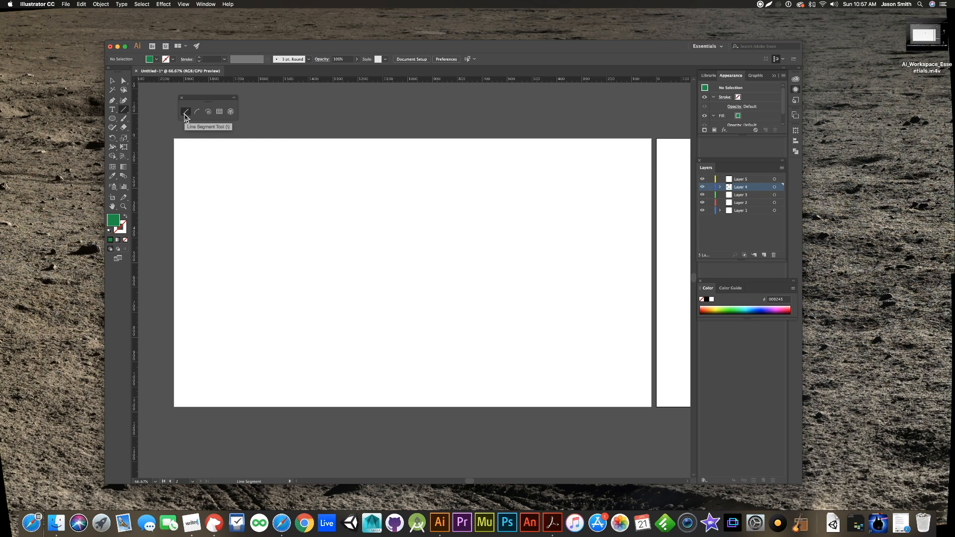
click(234, 98)
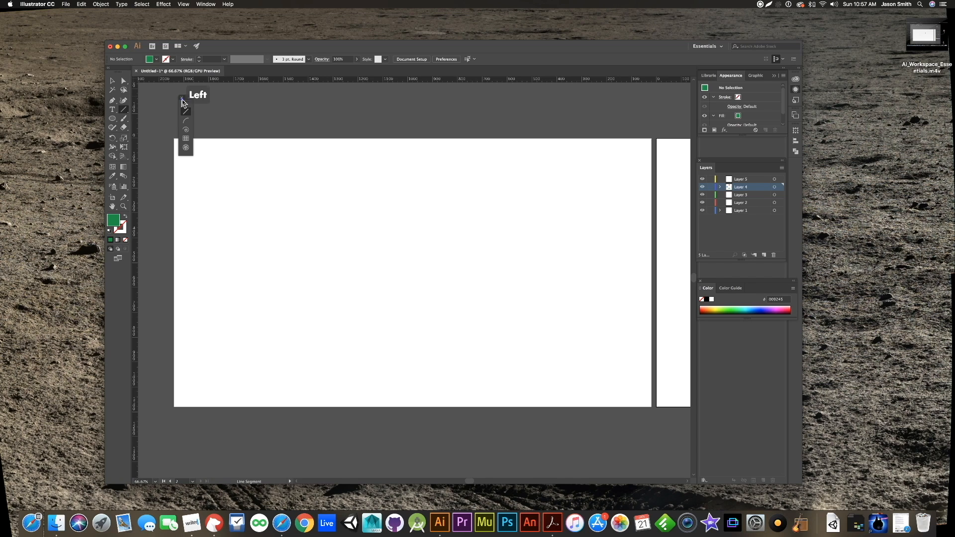
click(182, 98)
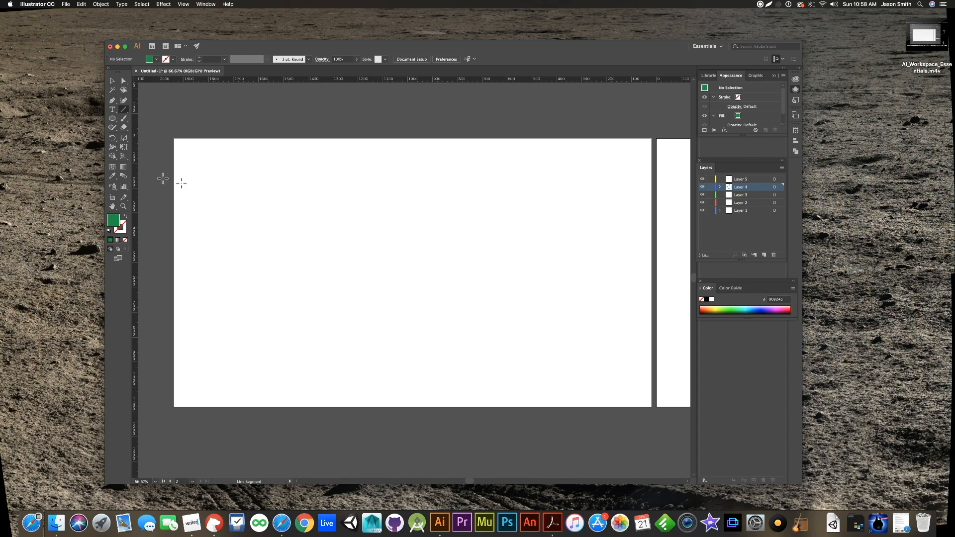
- Draw a gently rising line segment about 384 px wide and 66 px tall on the artboard, and give it a 10 pt stroke
click(124, 110)
drag(235, 261, 275, 261)
drag(285, 257, 331, 245)
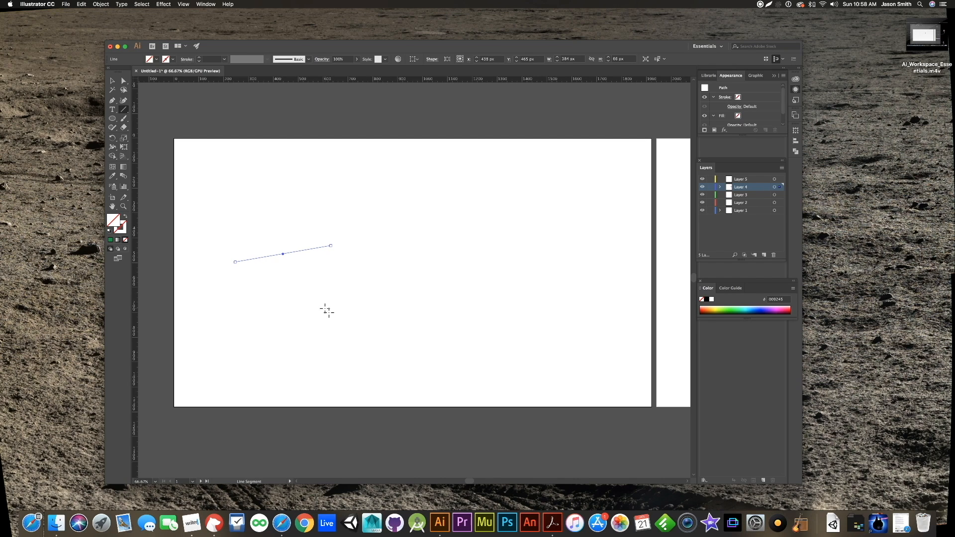
click(224, 60)
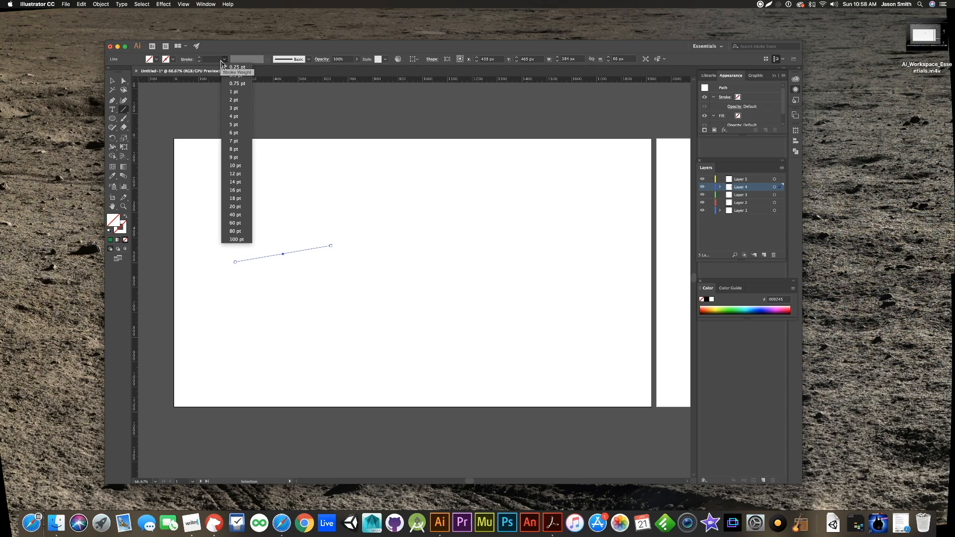
click(233, 166)
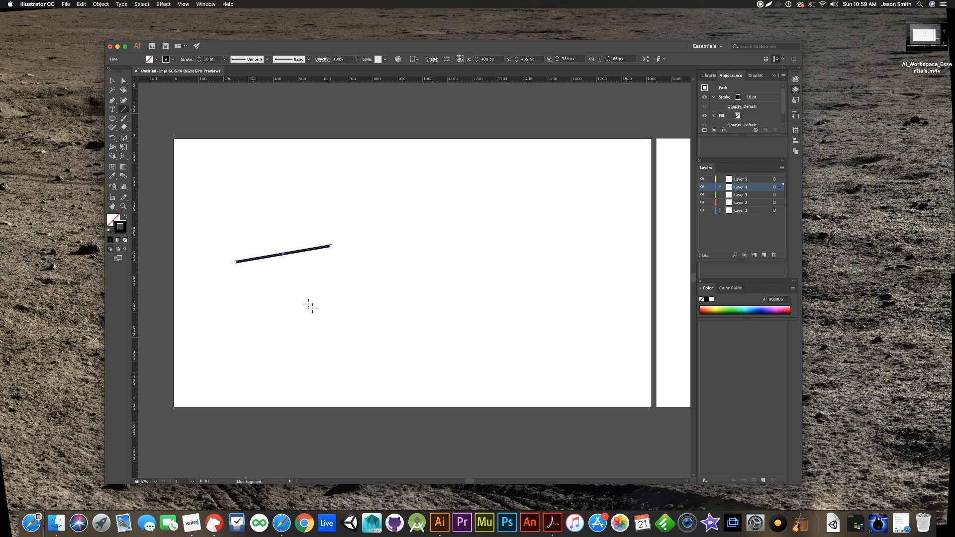
- Draw four more separate line segments around the artboard, including a steep one about 198 px tall and a rising one about 200 px wide
drag(309, 304, 389, 329)
drag(401, 261, 504, 267)
drag(501, 301, 507, 352)
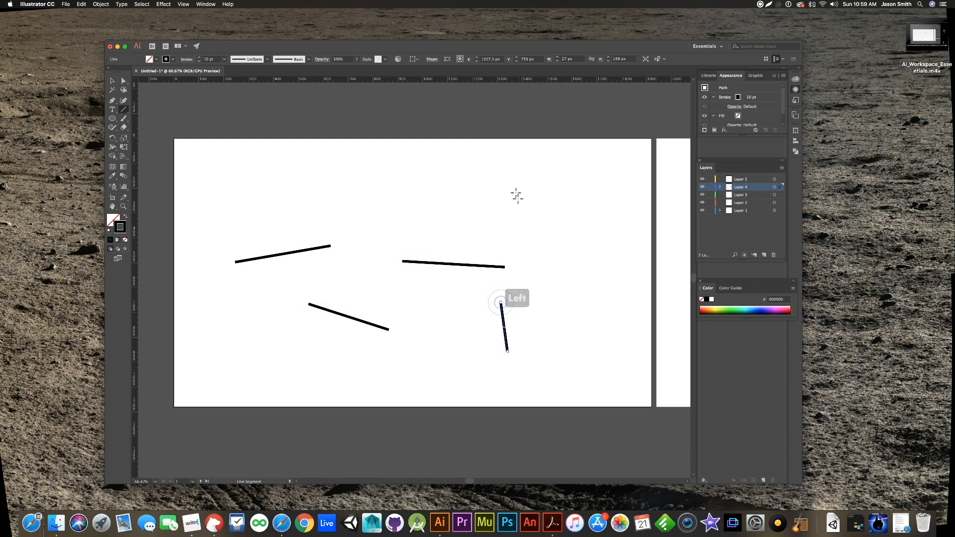
drag(467, 208, 518, 198)
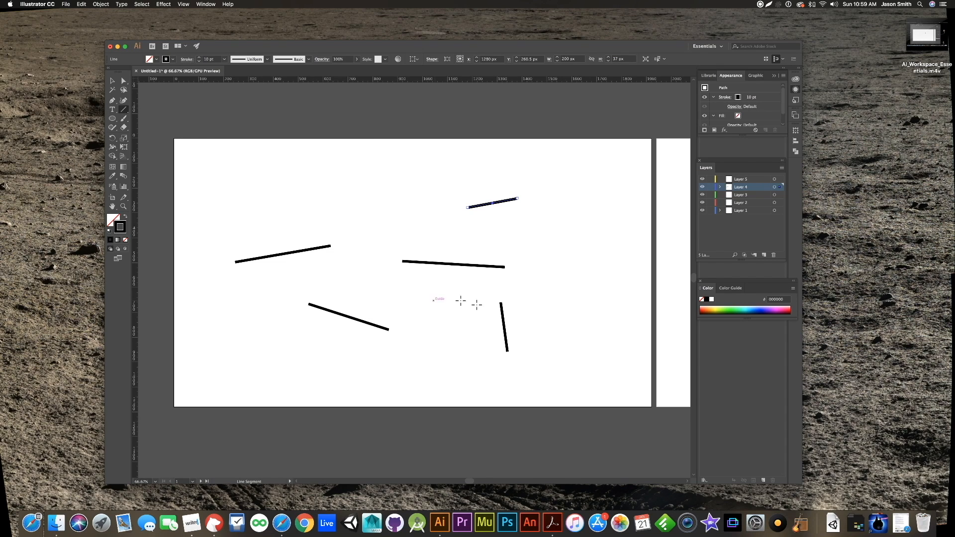
- Review the length, angle and fill settings in the Line Segment Tool Options, and cancel without drawing a line
click(565, 287)
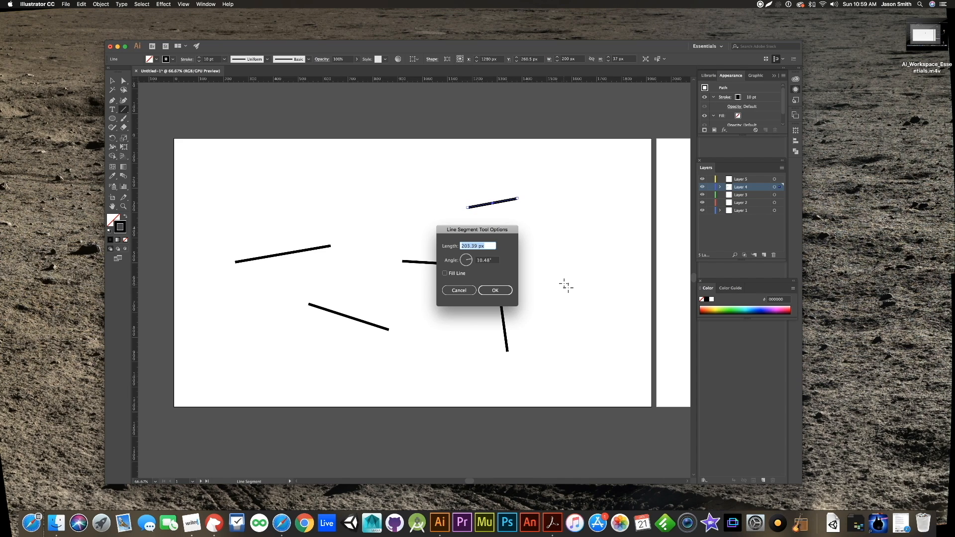
click(457, 291)
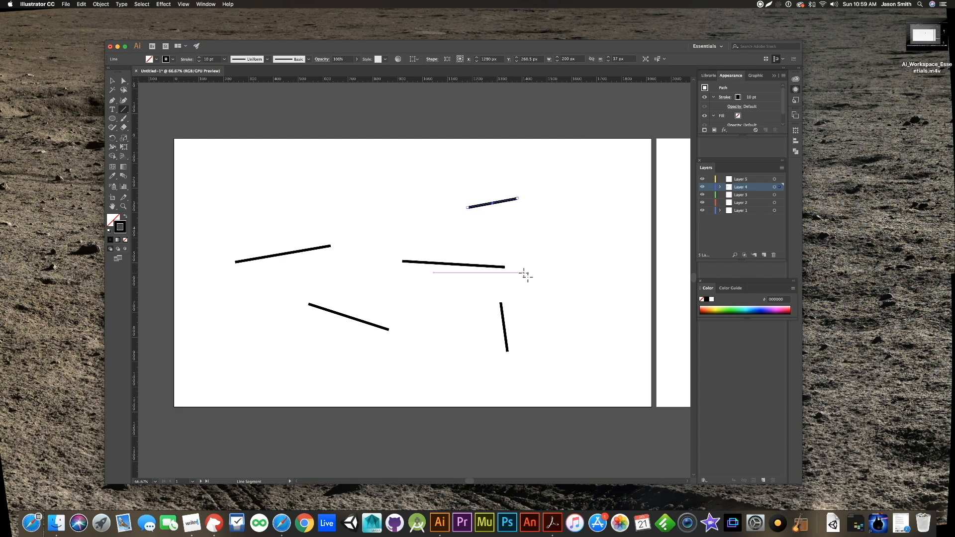
scroll(519, 274, right, 4)
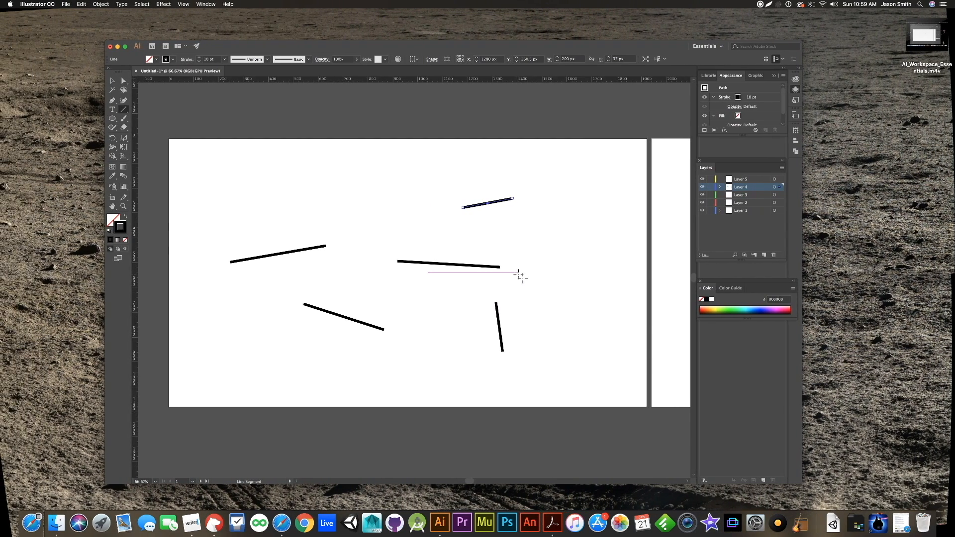
- Lock Layers 1 through 4 and make Layer 5 active for drawing on the second artboard
scroll(519, 274, right, 12)
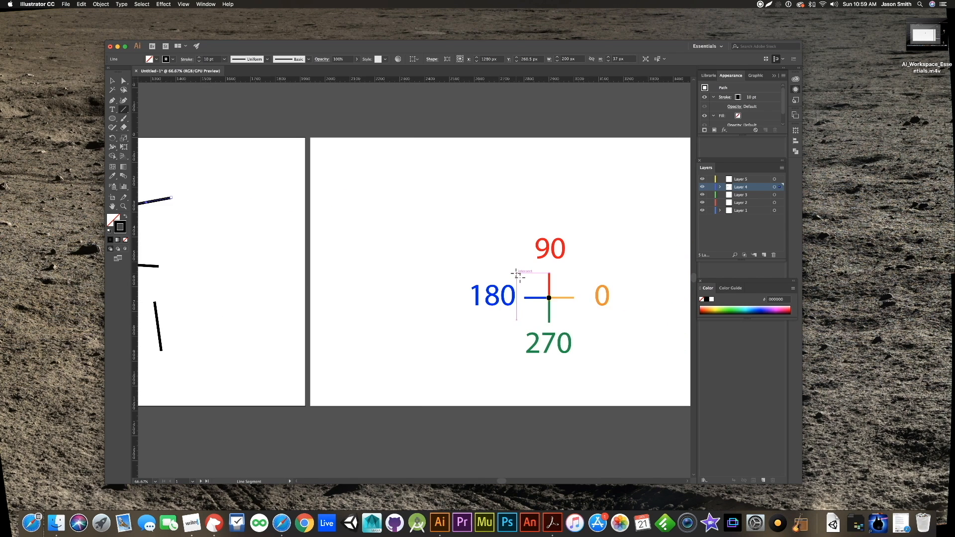
scroll(517, 274, right, 1)
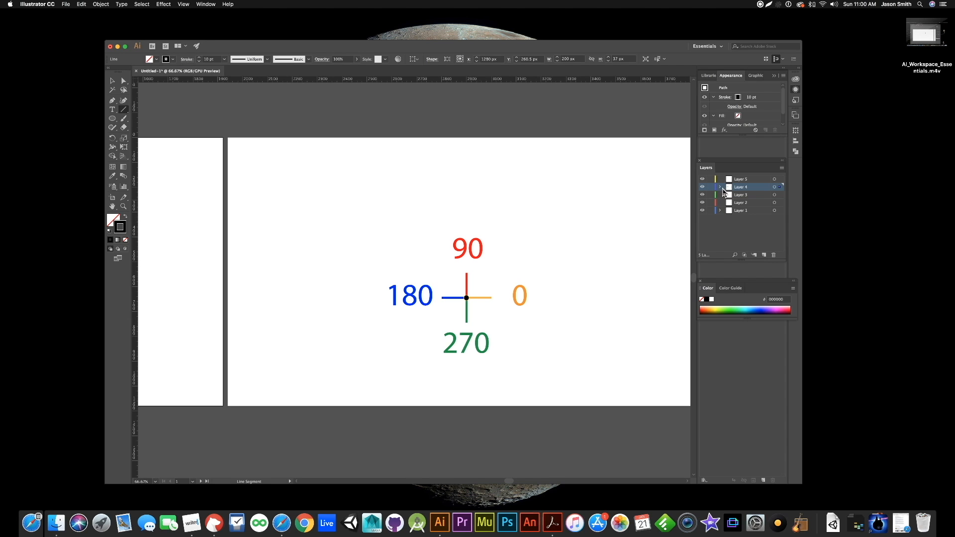
drag(710, 187, 710, 212)
click(747, 180)
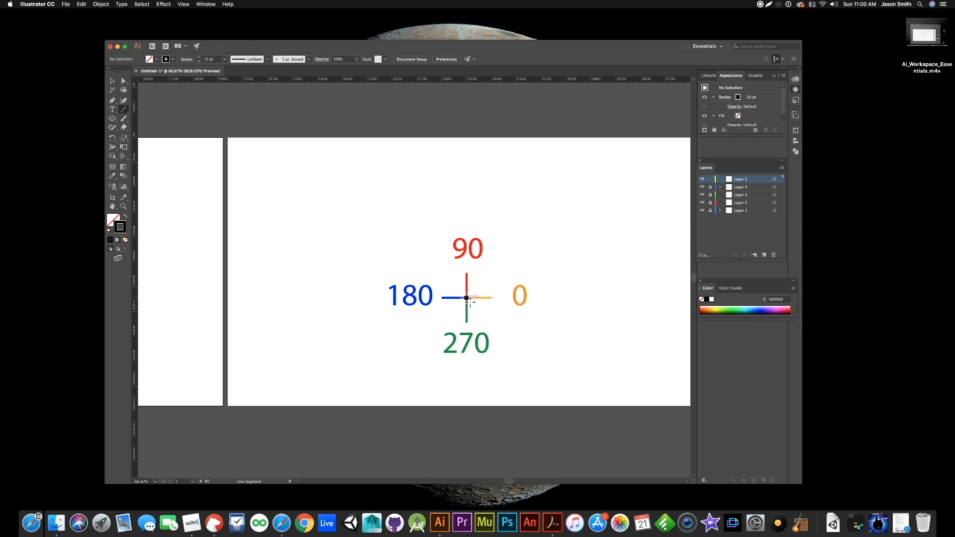
- Create a 200 px line segment at a 45° angle, starting from the centre of the angle diagram on the second artboard
click(466, 298)
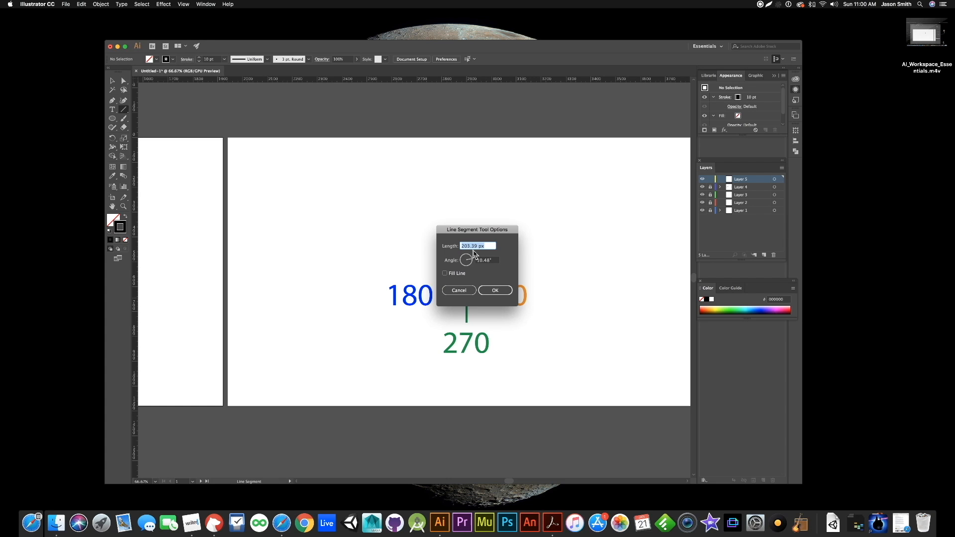
click(499, 233)
drag(499, 232, 632, 170)
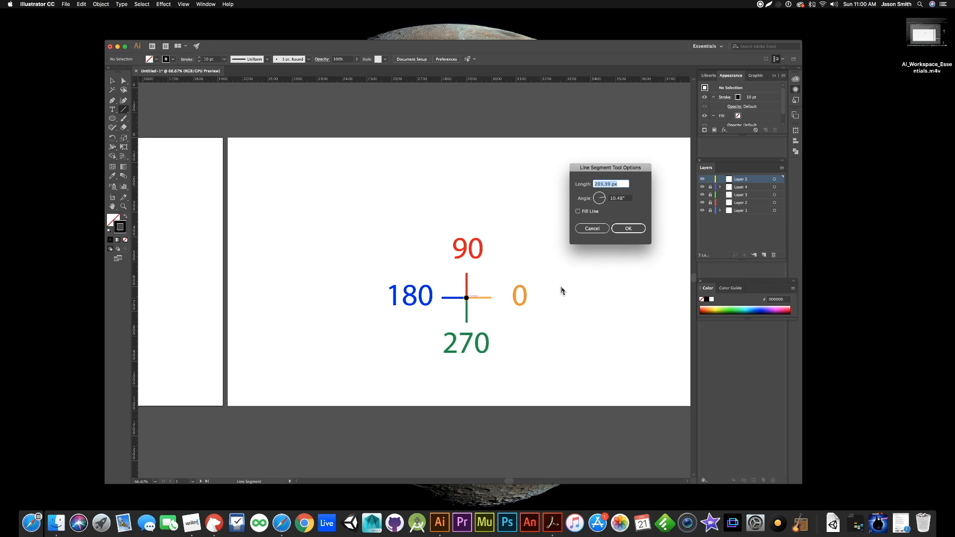
text(200)
click(621, 199)
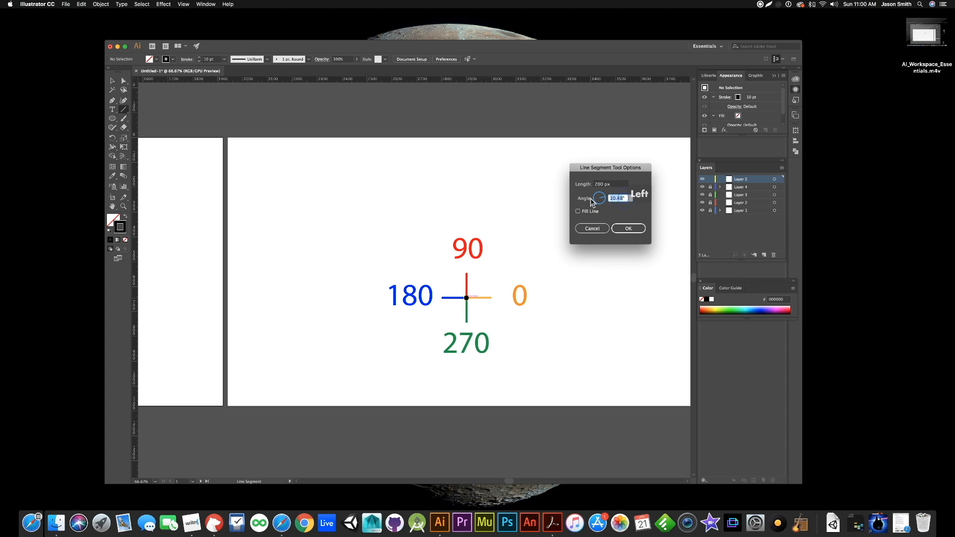
text(90)
click(615, 197)
key(BackSpace)
key(BackSpace)
key(BackSpace)
key(BackSpace)
click(635, 230)
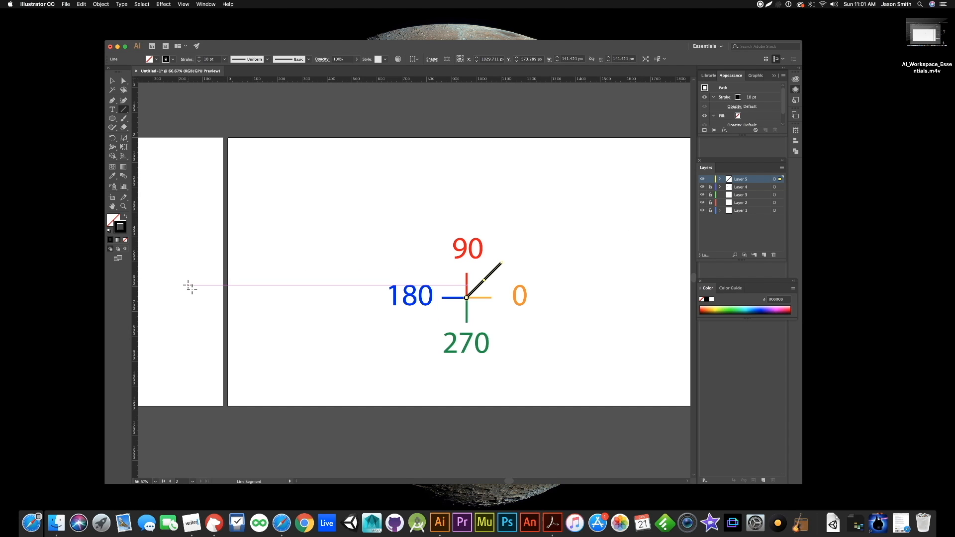
- Draw two more lines on the first artboard: a short nearly horizontal one and a steep one about 102 px wide and 234 px tall
scroll(190, 287, left, 10)
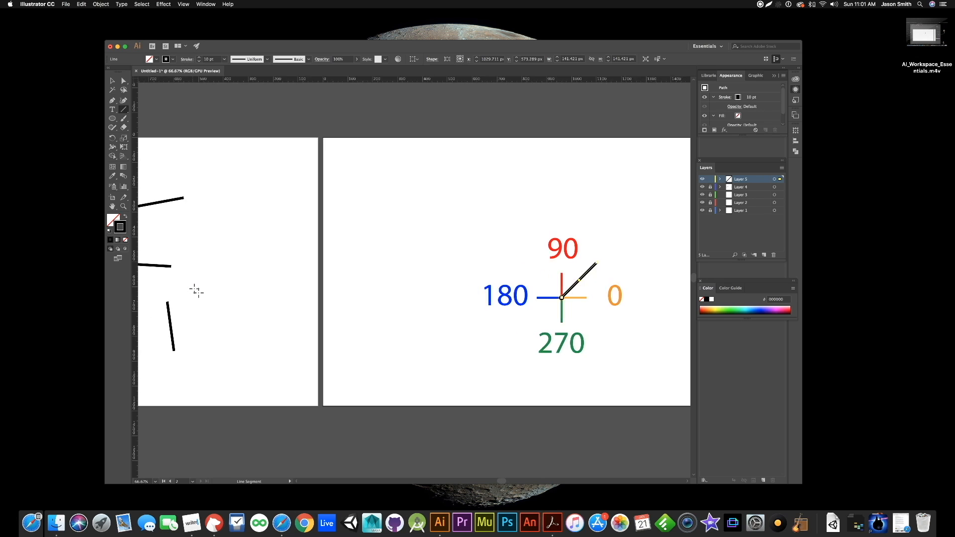
scroll(196, 291, left, 20)
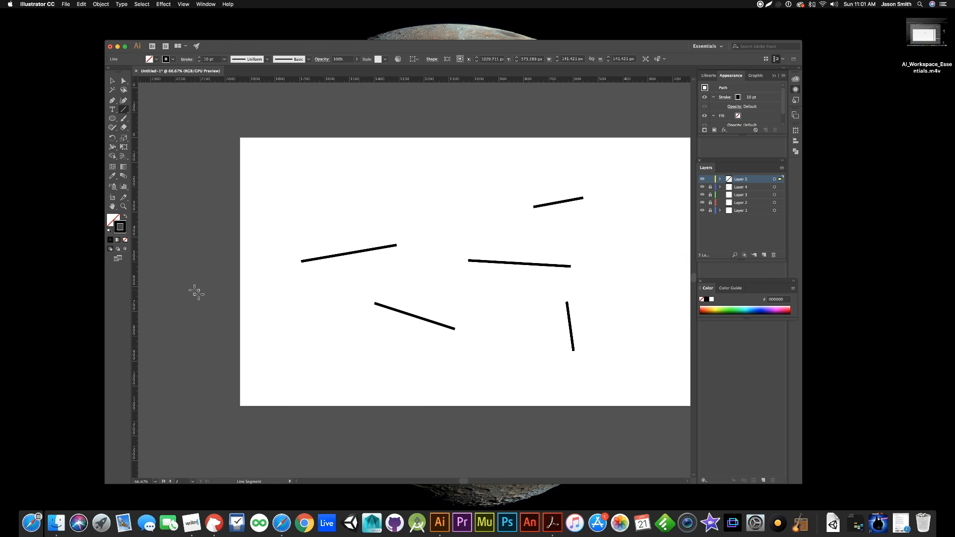
scroll(196, 292, right, 2)
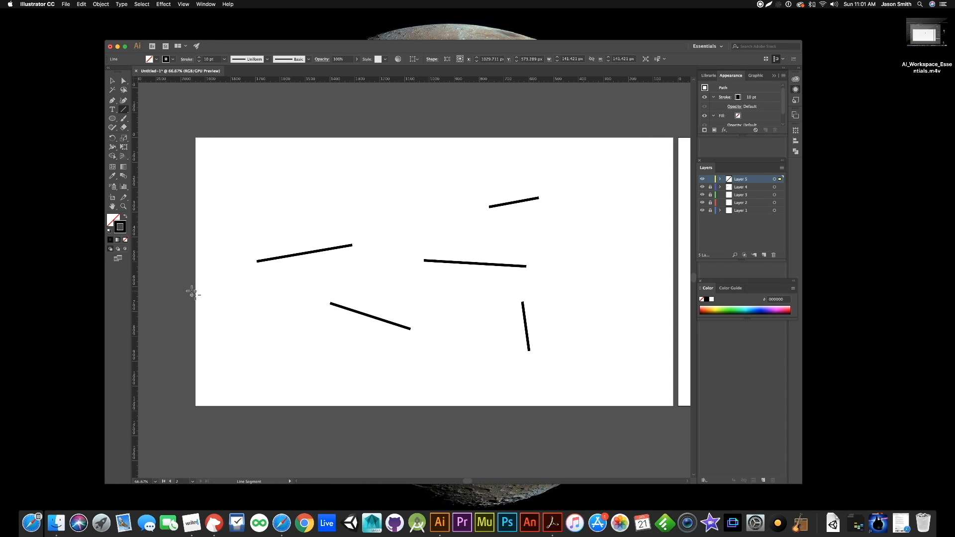
drag(279, 196, 319, 194)
drag(407, 212, 381, 271)
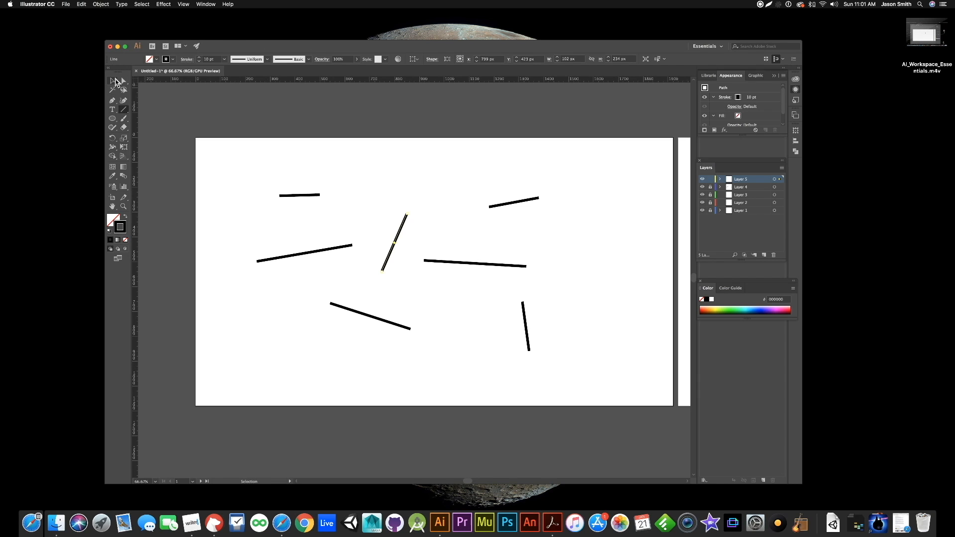
- Unlock the layers and delete all the lines on the first artboard
click(113, 81)
drag(243, 164, 599, 403)
key(Delete)
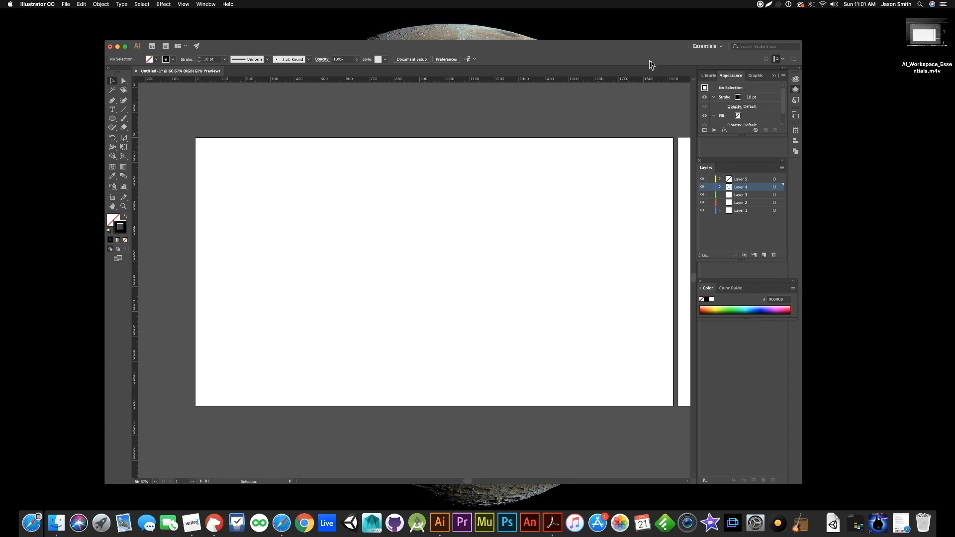
- Draw four angle-constrained line segments on Layer 5, including a horizontal one about 260 px long, a 45° diagonal and a vertical one
click(757, 180)
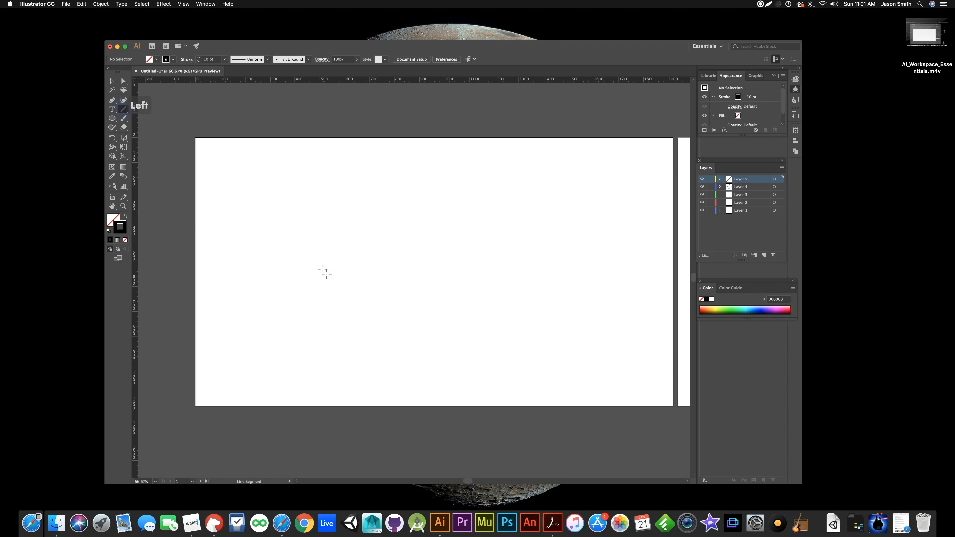
drag(322, 271, 401, 271)
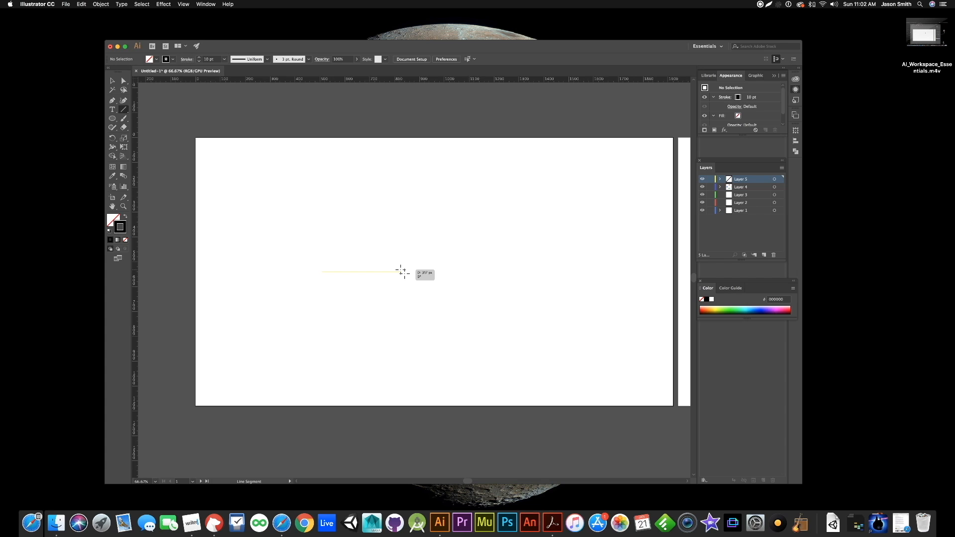
mouse_move(401, 271)
mouse_down()
mouse_move(405, 249)
mouse_move(388, 219)
mouse_move(345, 199)
mouse_move(296, 209)
mouse_move(270, 251)
mouse_move(273, 296)
mouse_move(304, 322)
mouse_move(345, 320)
mouse_move(387, 284)
mouse_up()
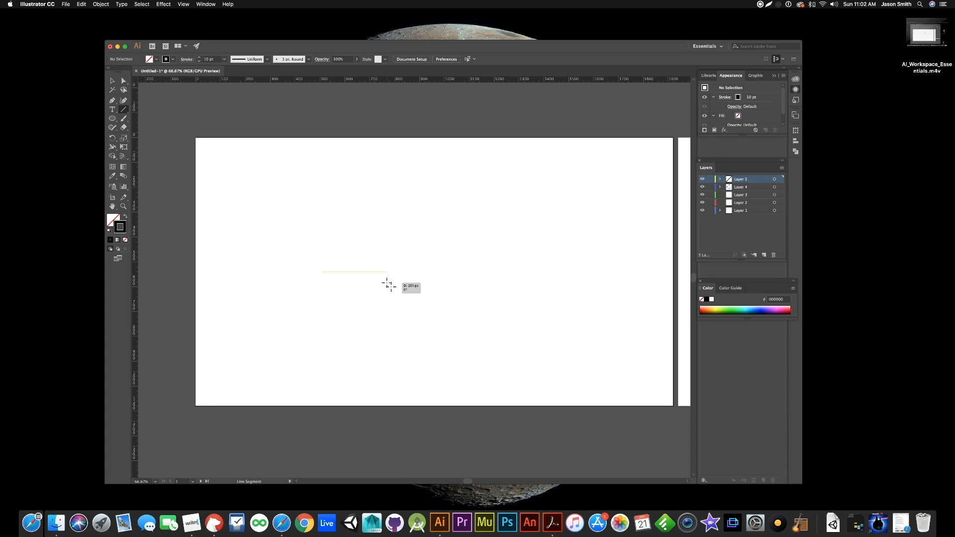
drag(387, 284, 388, 280)
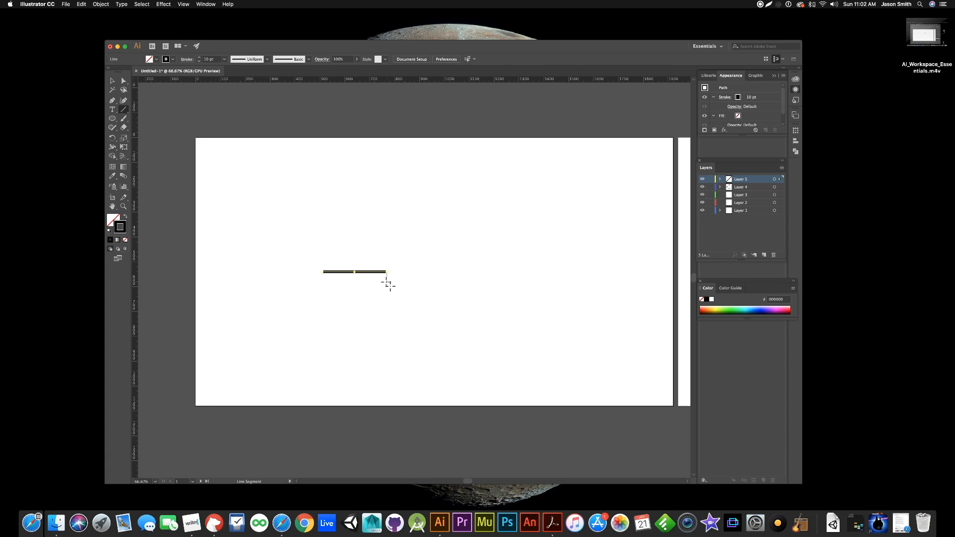
mouse_move(471, 322)
mouse_down()
mouse_move(477, 244)
mouse_move(527, 266)
mouse_up()
drag(576, 354, 576, 266)
drag(473, 200, 341, 139)
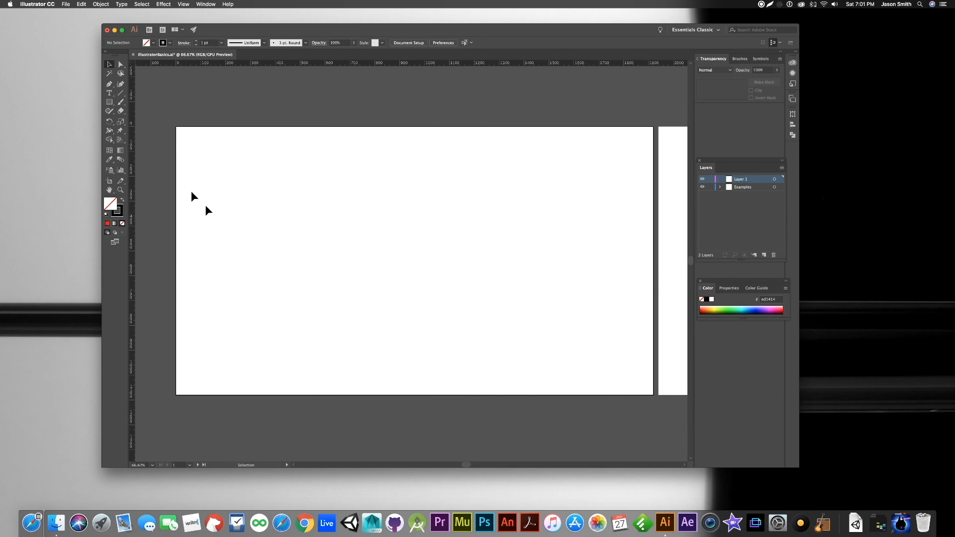
- Draw a nearly horizontal two-point straight path with the Pen tool, and undo it
click(110, 85)
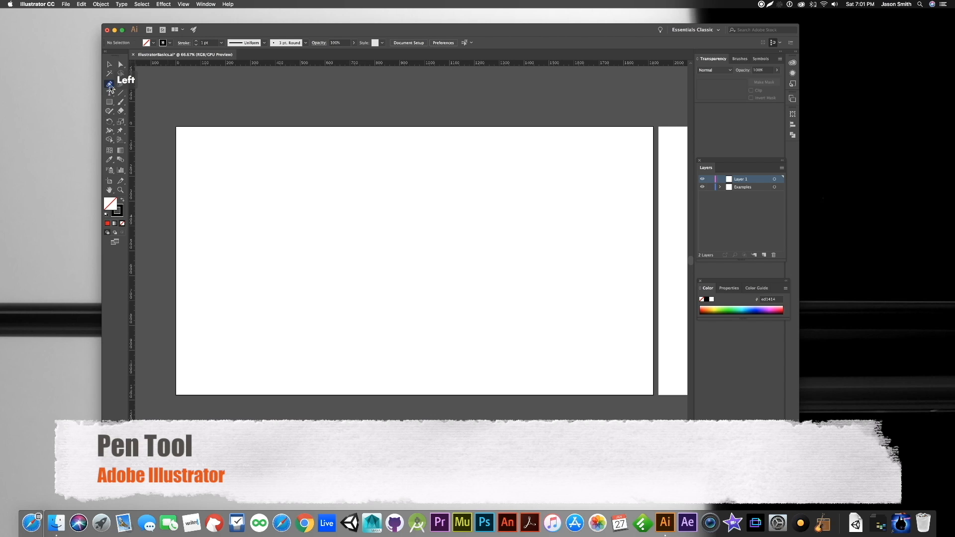
click(267, 267)
click(341, 264)
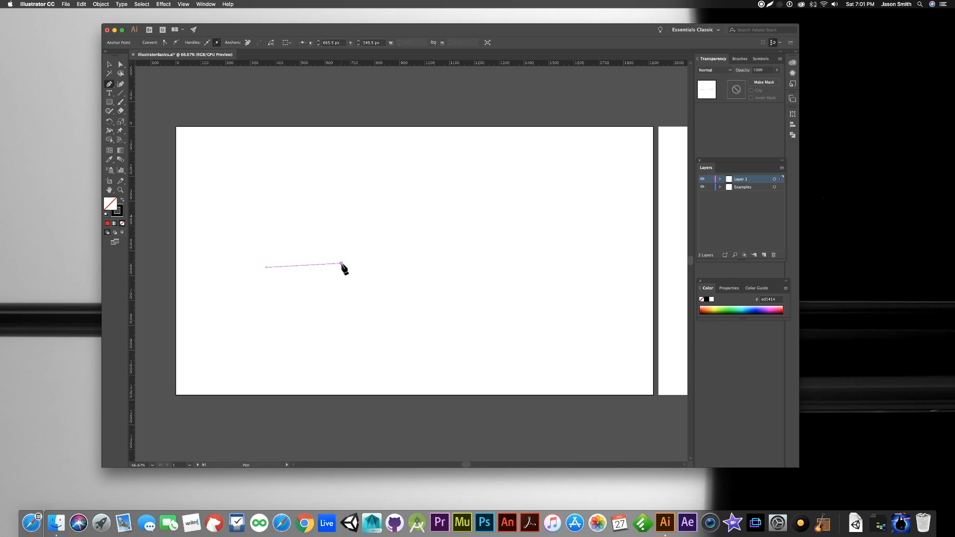
key(super+z)
key(super+z)
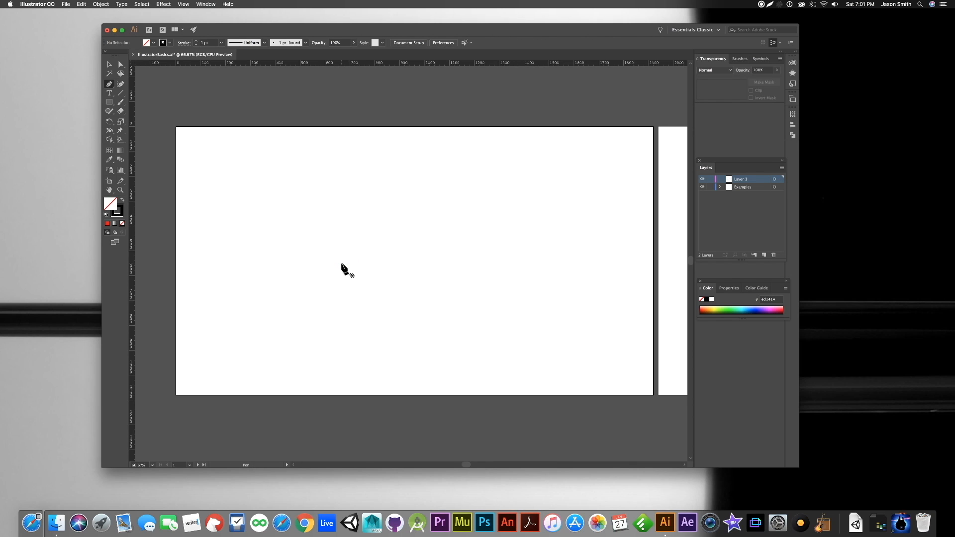
- Draw a two-point curve shaped like a U by adjusting both anchor handles, and delete it
click(328, 258)
drag(424, 261, 427, 311)
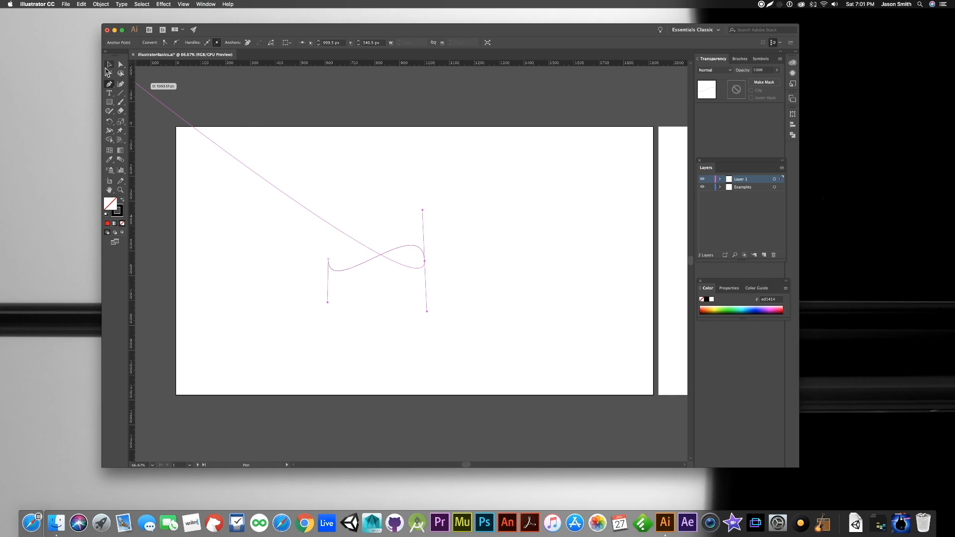
click(120, 63)
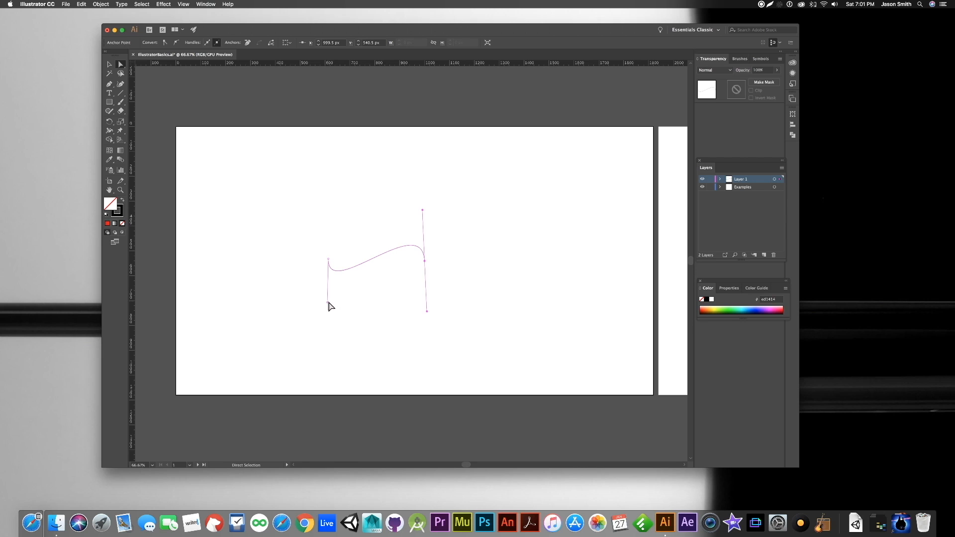
drag(328, 302, 329, 341)
drag(422, 209, 424, 331)
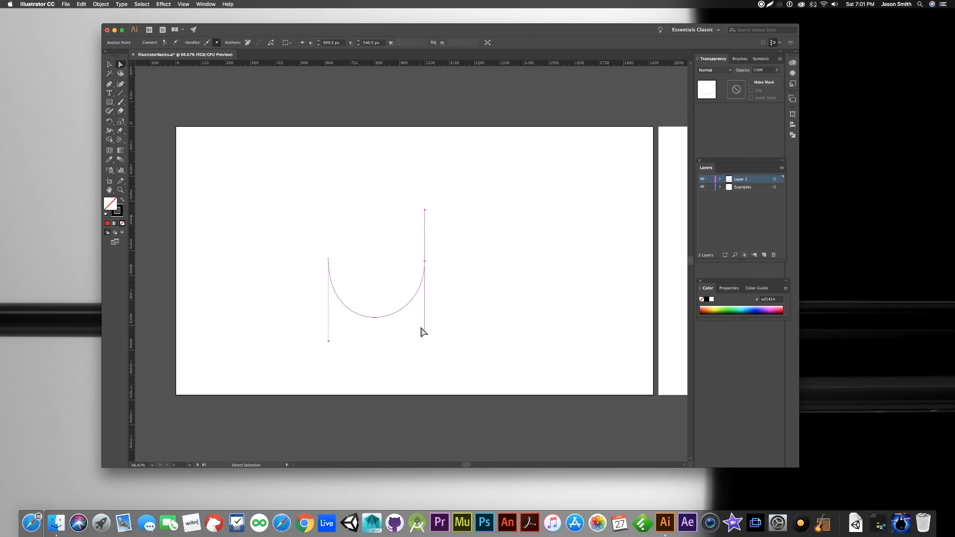
key(Delete)
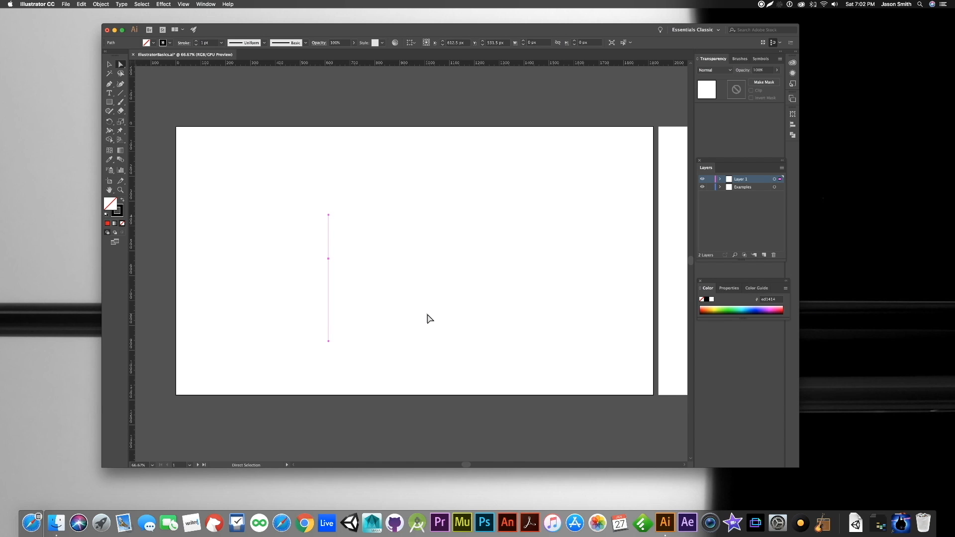
key(Delete)
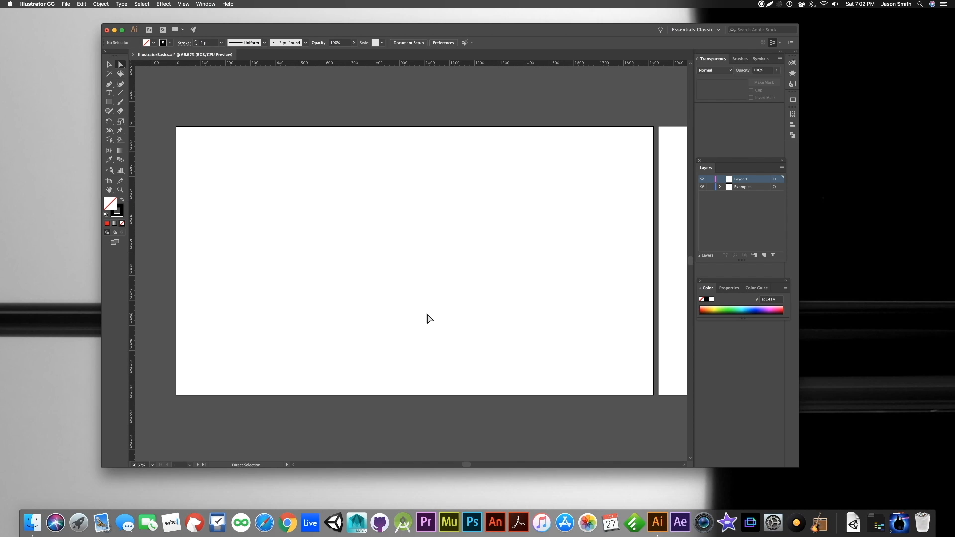
- Draw a closed four-sided shape about 600 px wide in the middle of the first artboard with the Pen tool
click(110, 85)
click(316, 224)
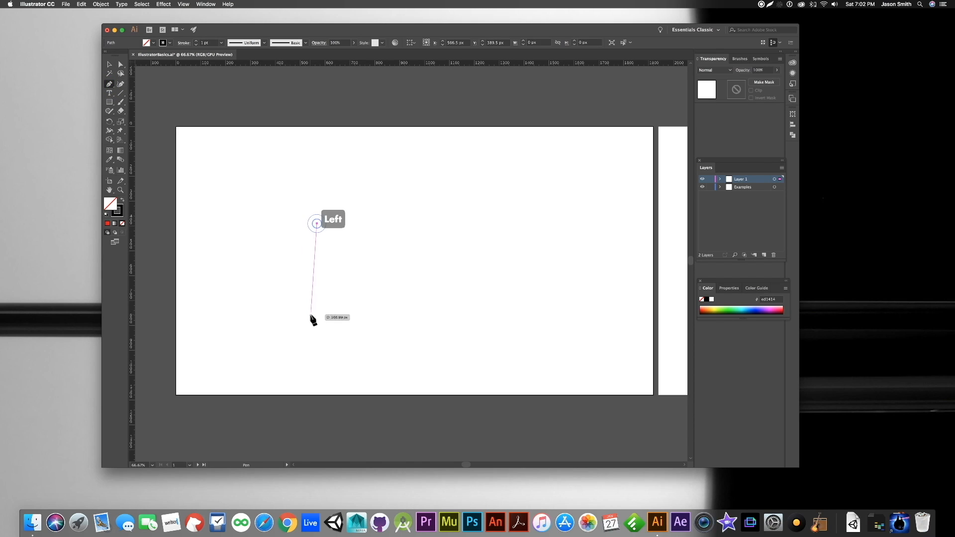
click(316, 334)
click(473, 340)
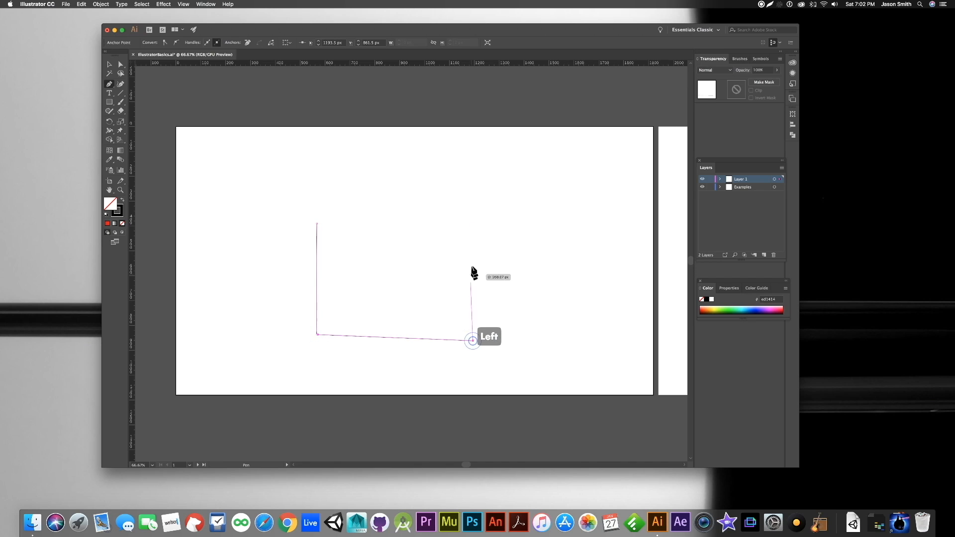
click(465, 218)
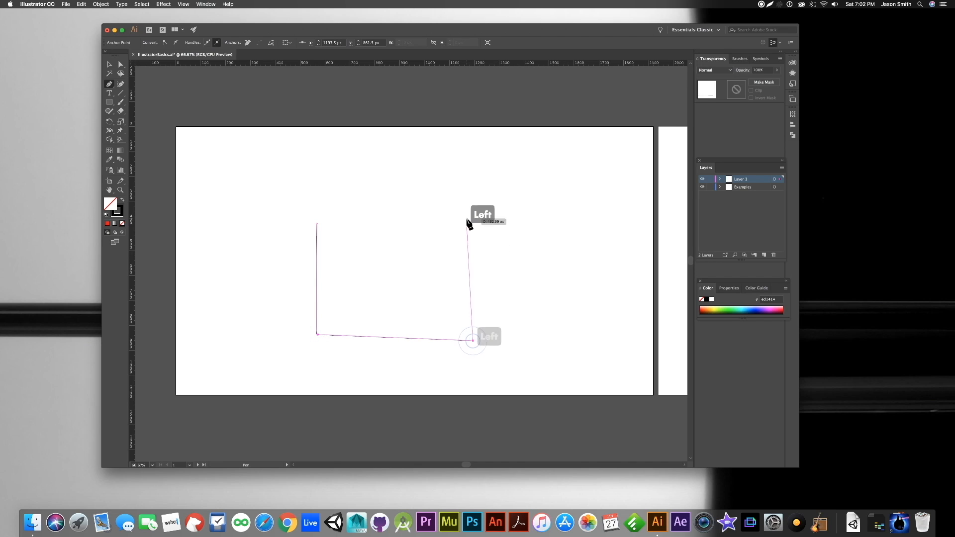
click(317, 224)
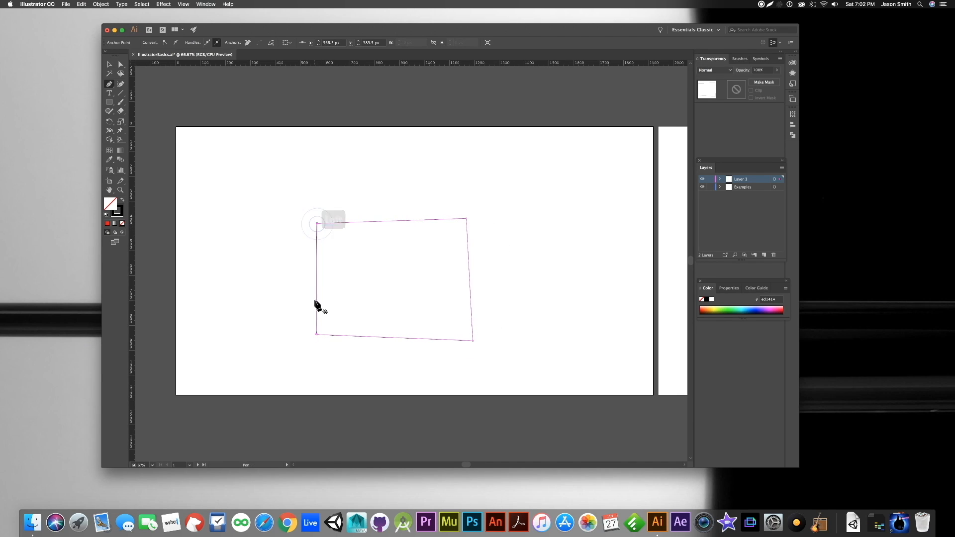
key(super)
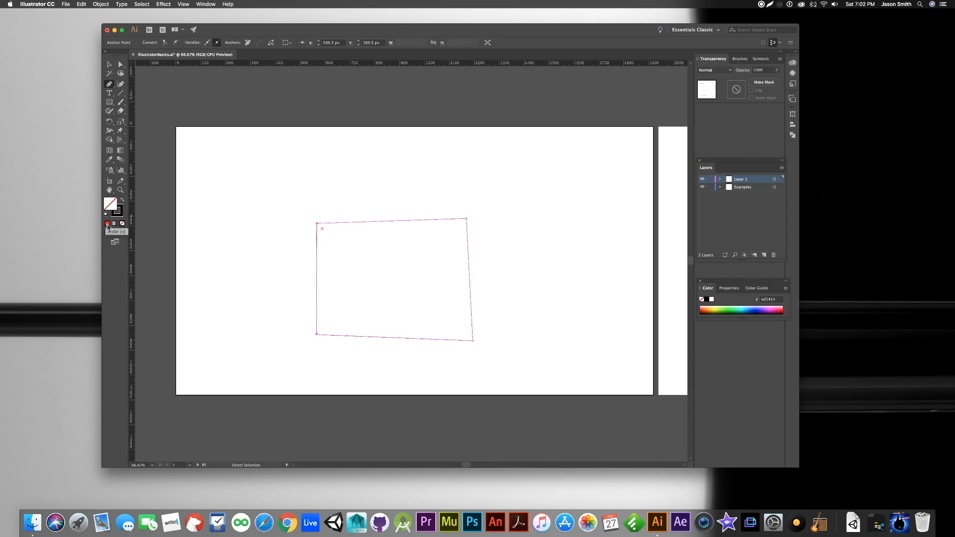
- Fill the four-sided shape with the dark green swatch (009245) from the colour swatches
double_click(110, 204)
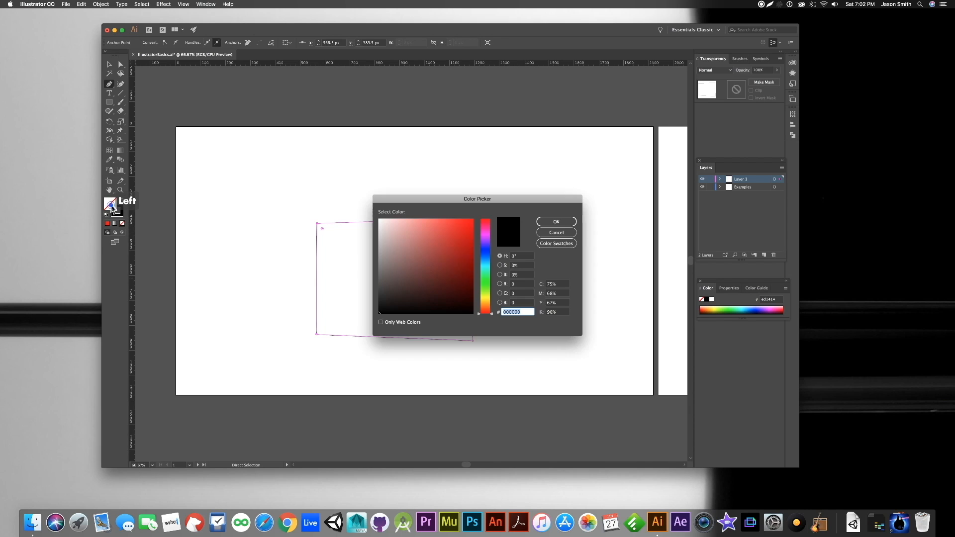
click(551, 244)
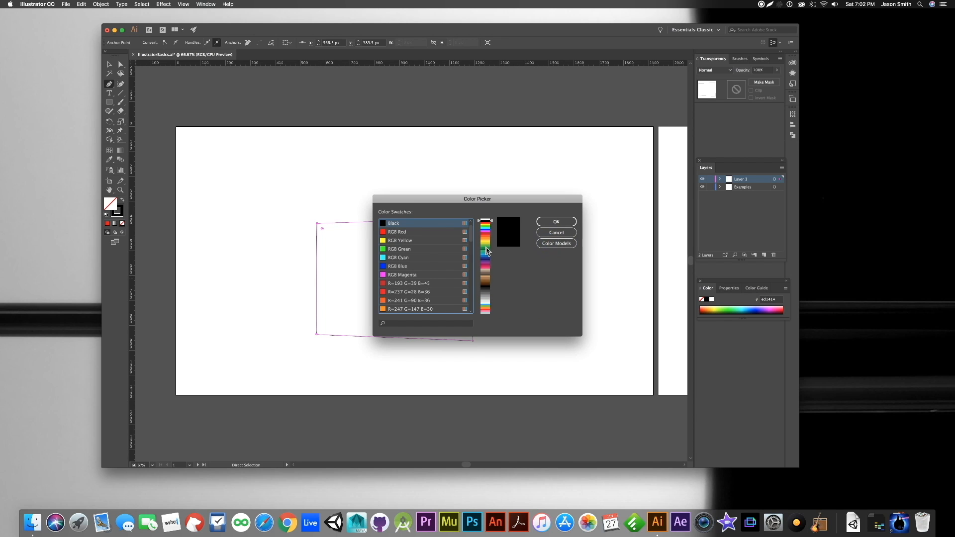
click(485, 248)
click(548, 220)
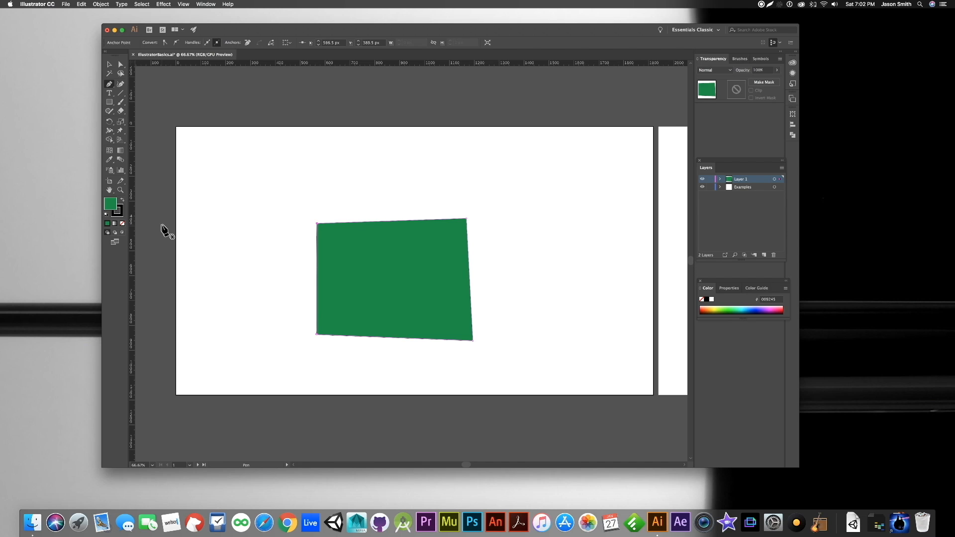
- Undo the green fill and the four-sided shape, and set the fill to none
key(super+z)
key(super+z)
key(super+z)
key(a)
click(122, 223)
- Draw a gently descending straight path with the Pen tool, about 533 px wide and 82 px tall
key(p)
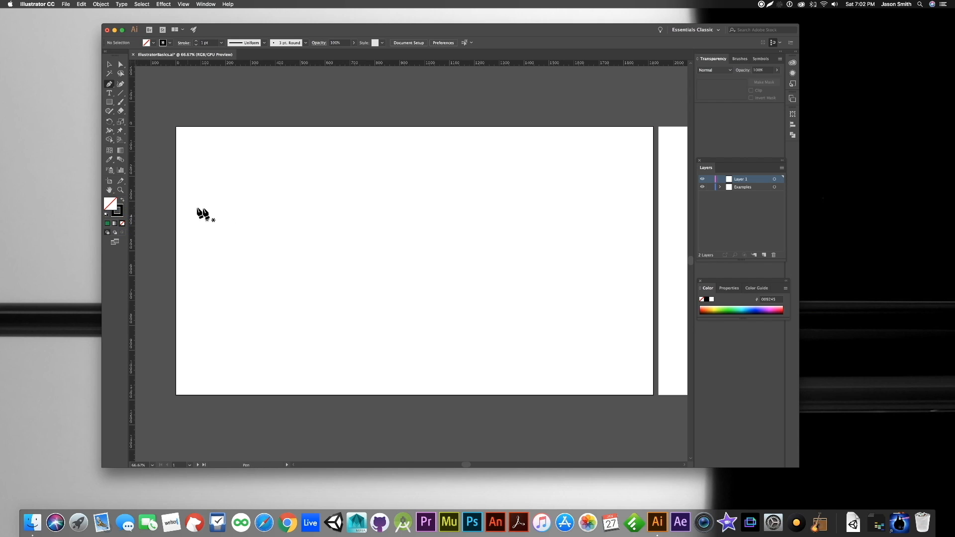
click(288, 246)
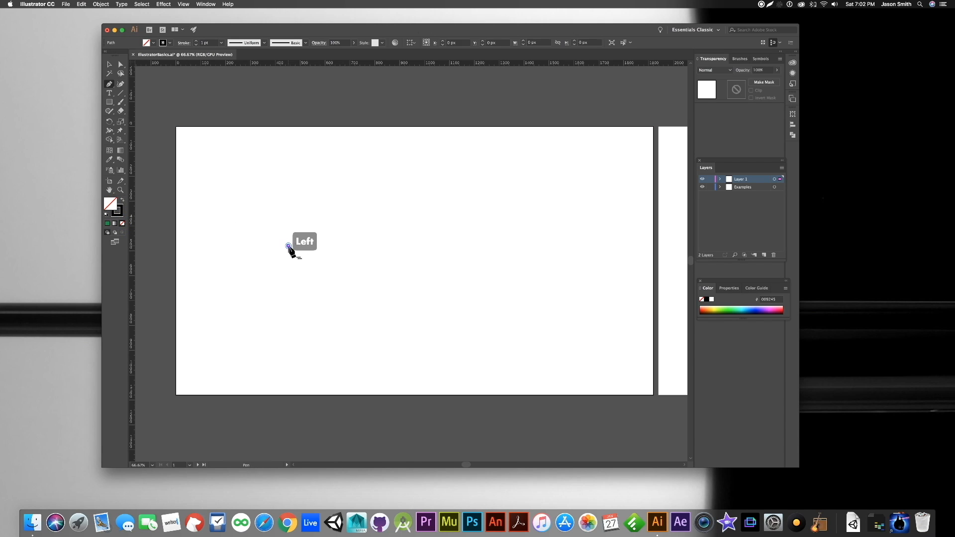
click(418, 265)
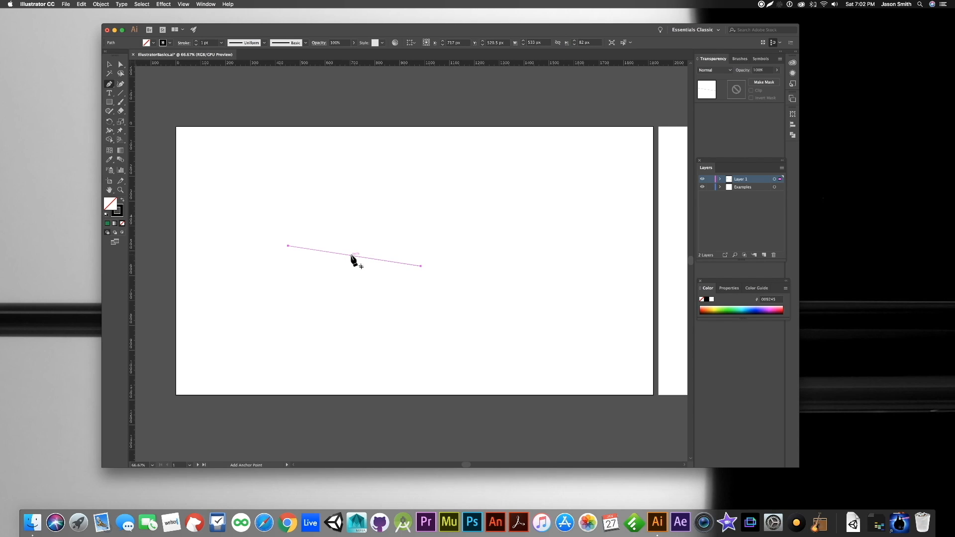
- Add an anchor point to the middle of the descending path with the Pen tool, and delete the whole path
click(350, 255)
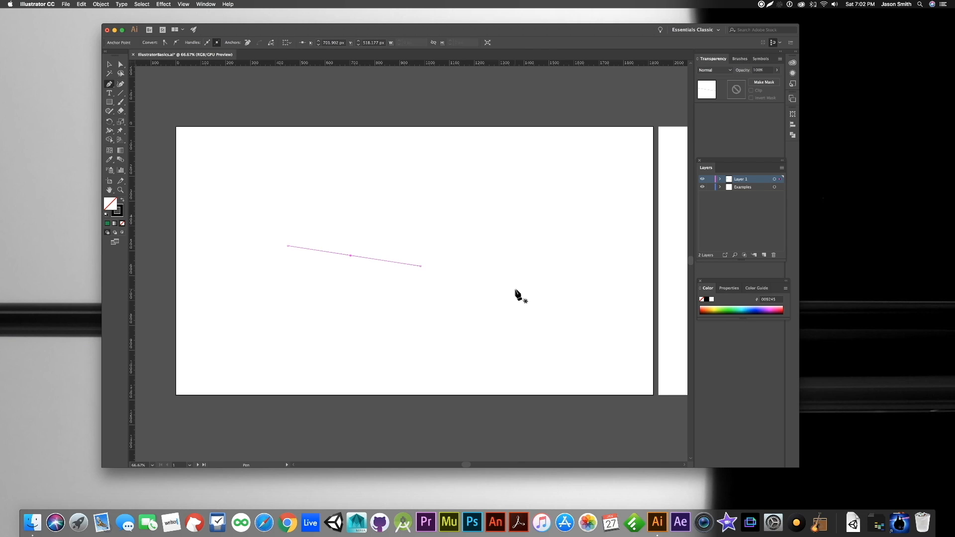
key(Delete)
key(Delete)
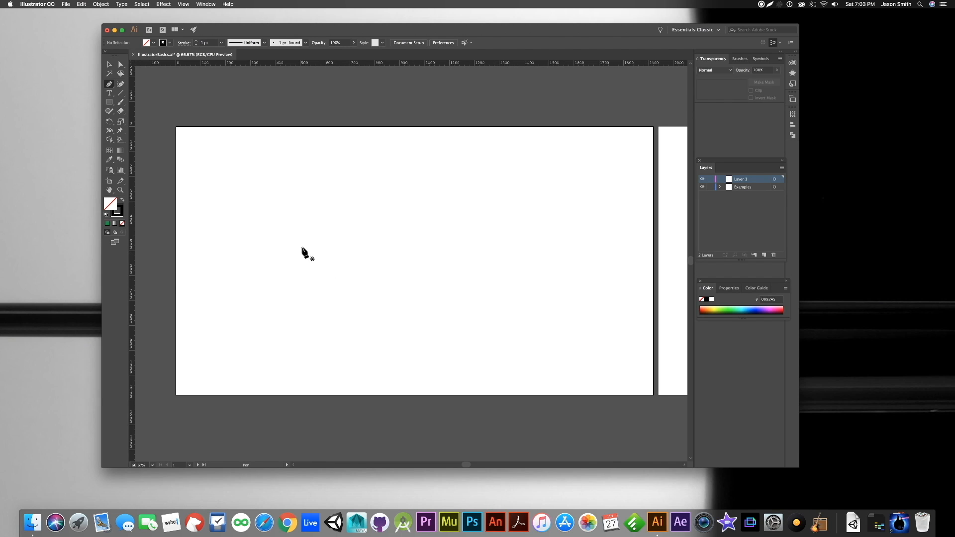
- Draw a closed curved shape about 660 px wide with smooth anchor points in the middle of the first artboard with the Pen tool
drag(302, 247, 324, 274)
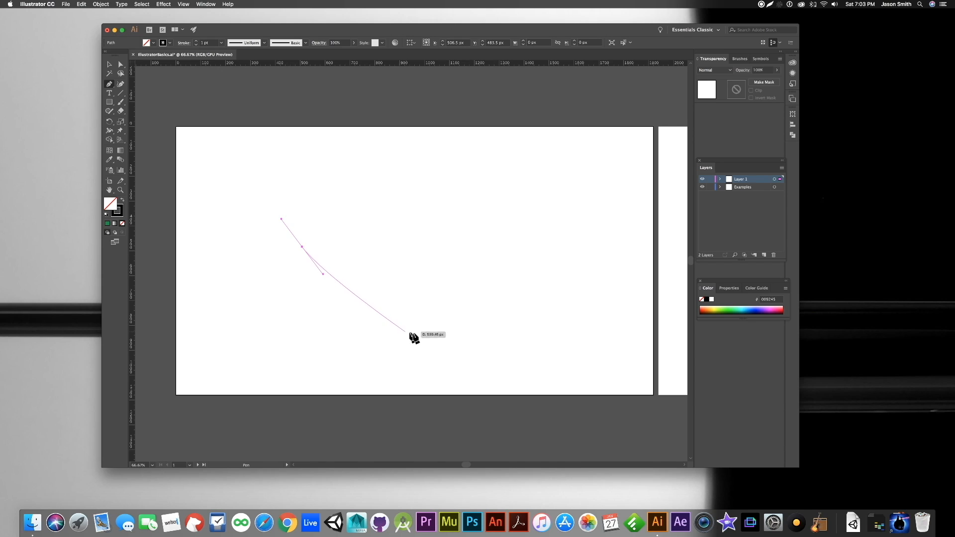
drag(424, 284, 487, 211)
drag(389, 210, 338, 219)
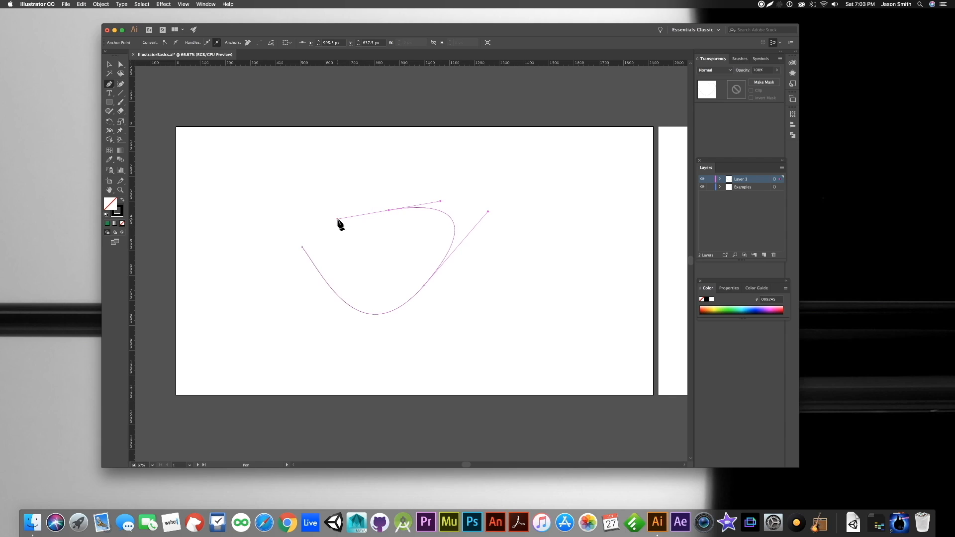
drag(291, 247, 297, 258)
drag(302, 247, 320, 239)
- Fill the closed curved shape with dark green (009245), and undo the fill and the last drawing actions
click(107, 223)
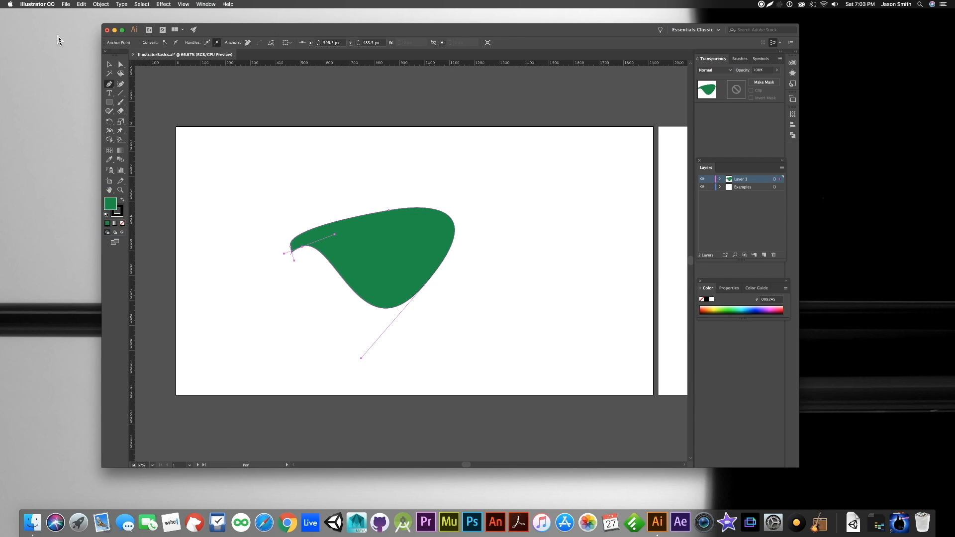
key(super+z)
key(super+z)
key(super+z)
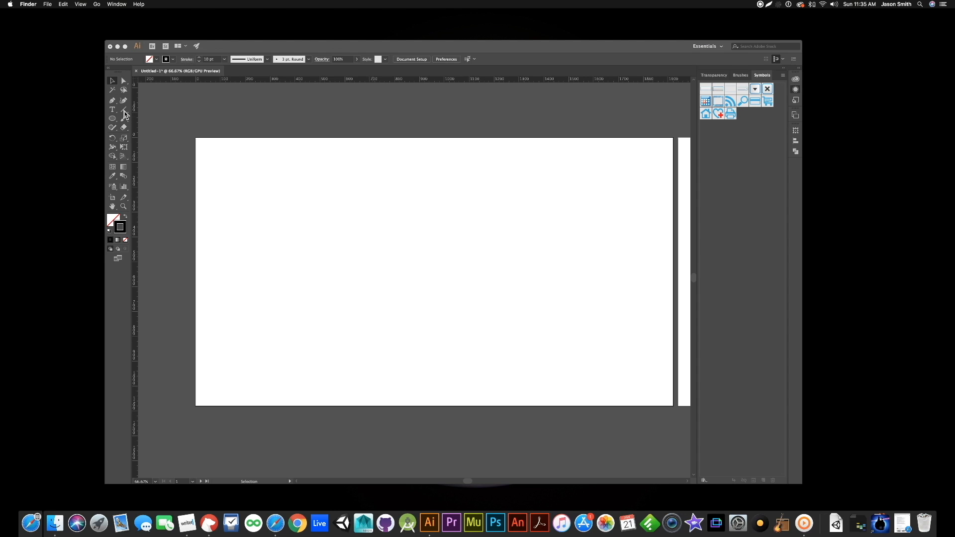
- Draw a horizontal line about 781 px long and a nearly vertical line about 386 px tall below it with the Line Segment tool, and deselect
click(125, 115)
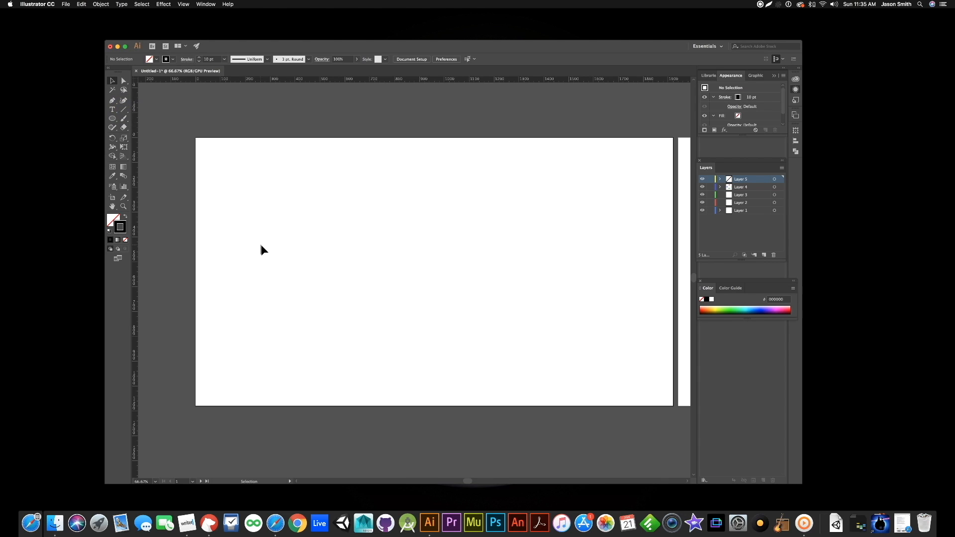
click(124, 109)
drag(308, 230, 502, 230)
click(460, 279)
drag(460, 280, 461, 375)
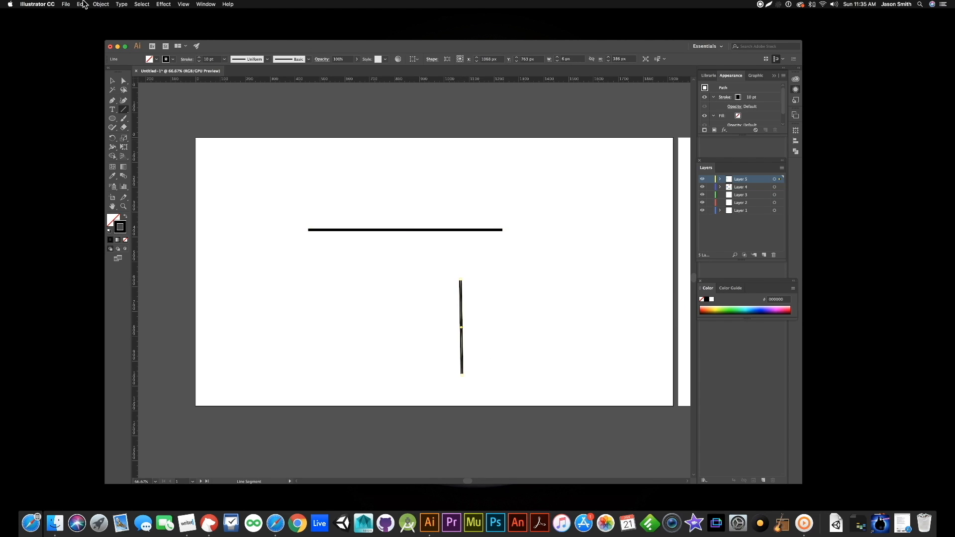
click(112, 80)
click(294, 258)
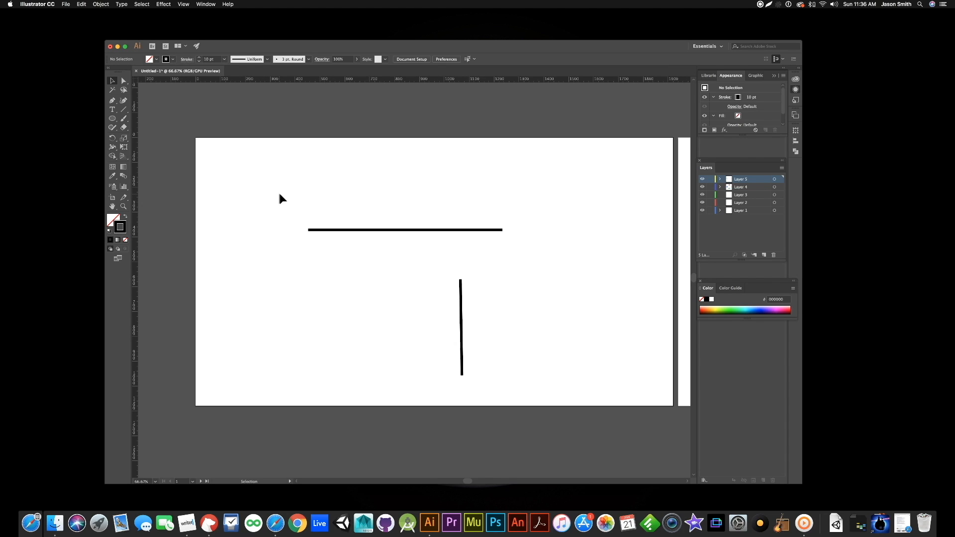
- Select the horizontal line, try stroke weights between 3 pt and 10 pt, and set its stroke weight to 18 pt
drag(274, 189, 350, 252)
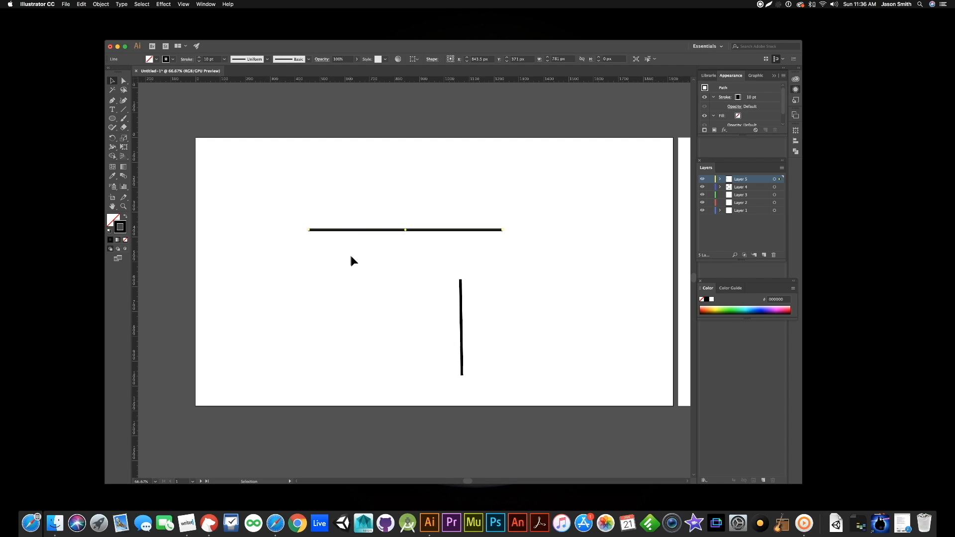
click(199, 61)
click(199, 62)
click(199, 61)
click(200, 62)
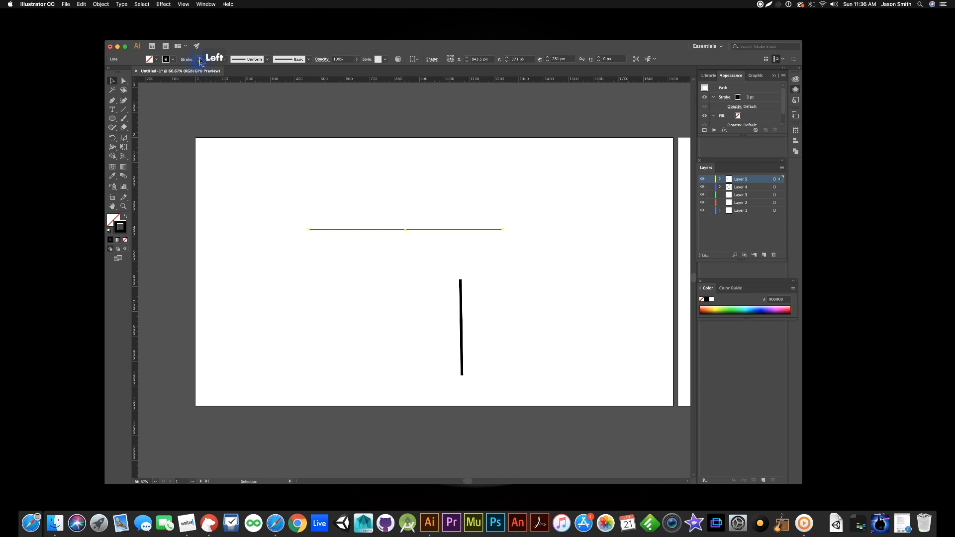
click(199, 58)
click(199, 58)
click(199, 58)
click(199, 58)
click(199, 58)
click(199, 58)
click(200, 57)
click(199, 58)
click(199, 58)
click(200, 57)
click(200, 57)
click(199, 58)
click(200, 58)
click(199, 57)
click(200, 58)
click(200, 61)
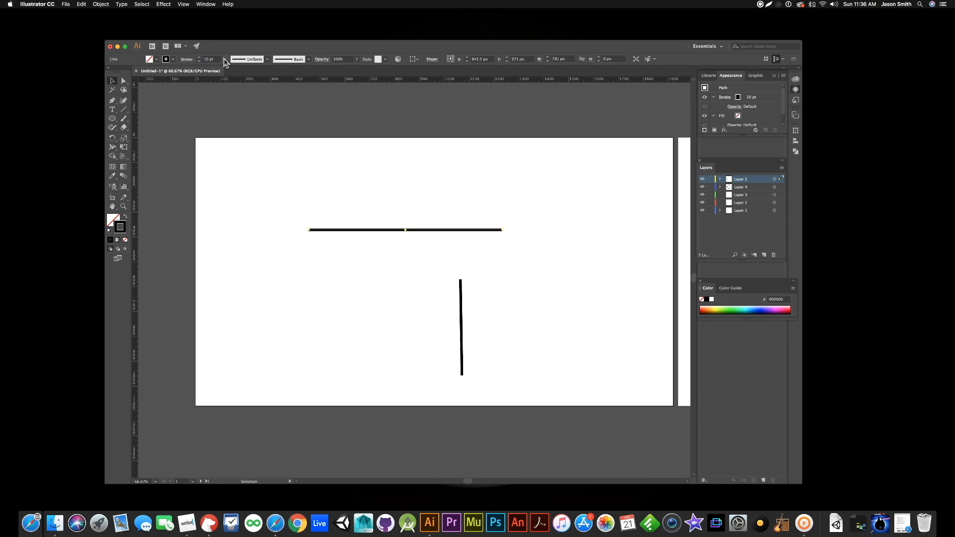
click(224, 59)
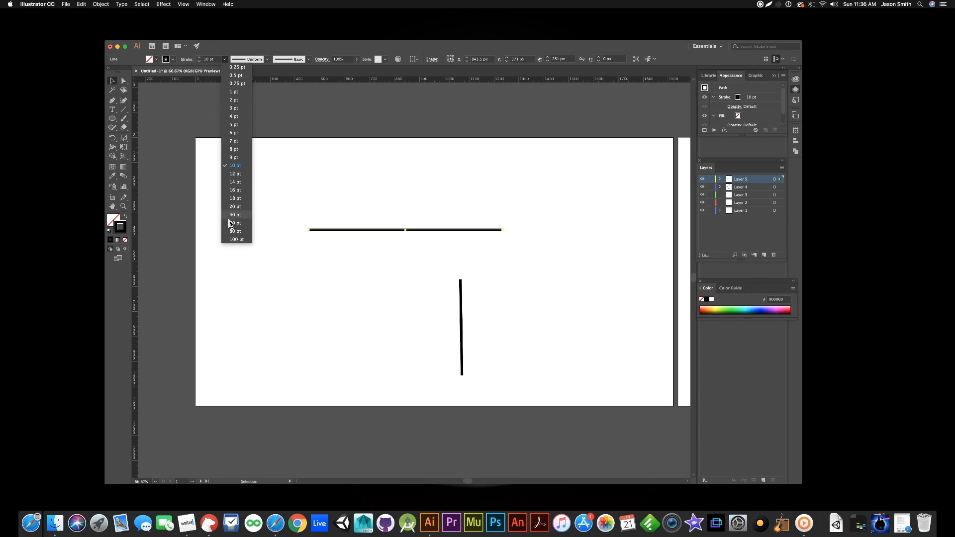
click(233, 198)
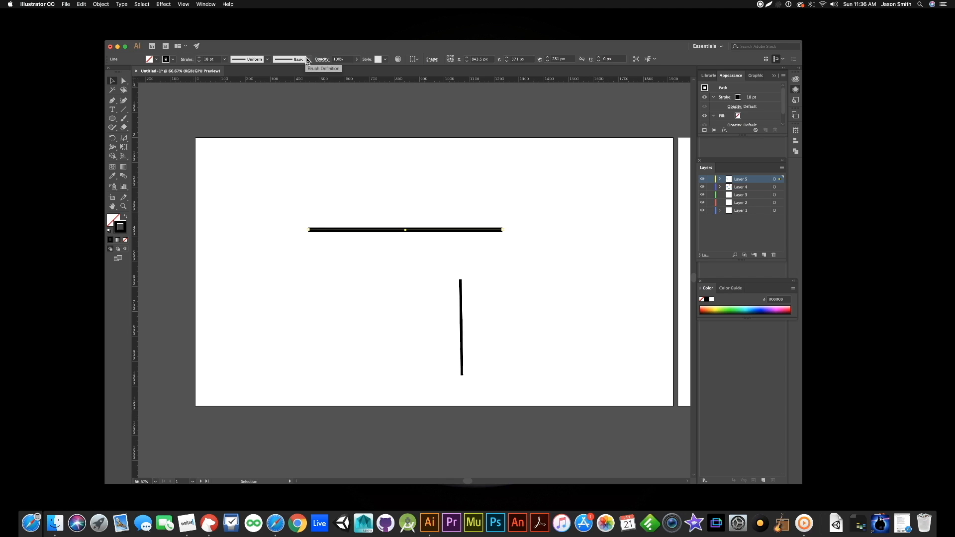
- Try the tapered Width Profile 4 and Width Profile 5 on the horizontal line, apply the profile with two bulges, and deselect the line
click(268, 60)
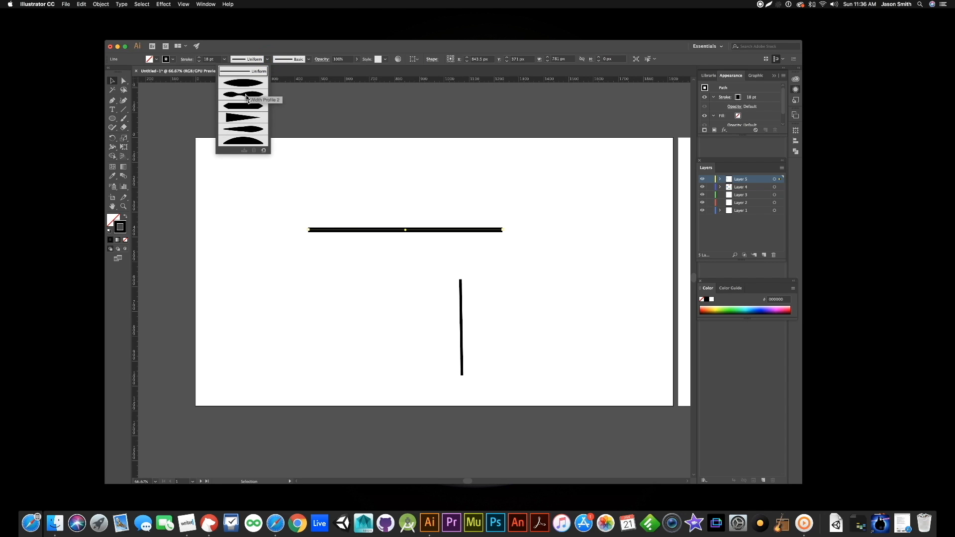
click(236, 122)
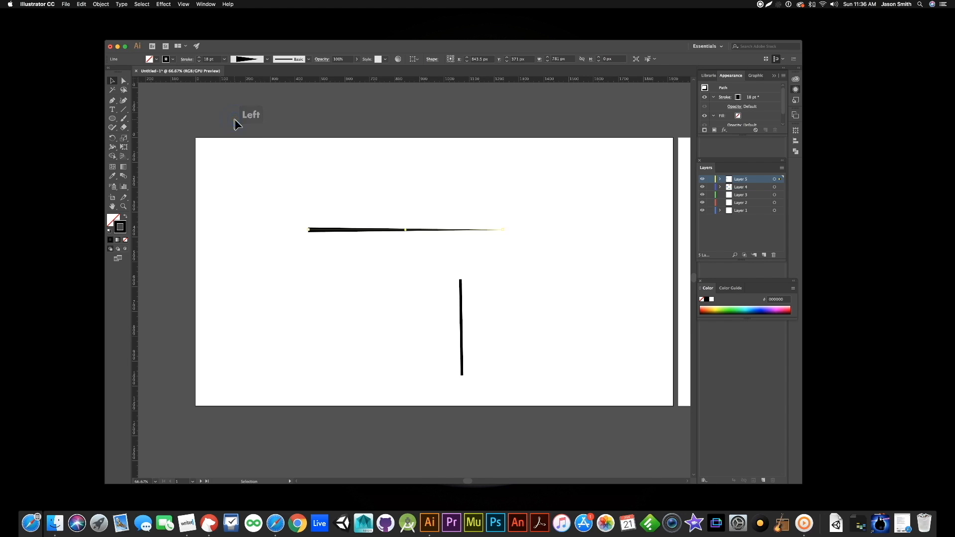
click(267, 60)
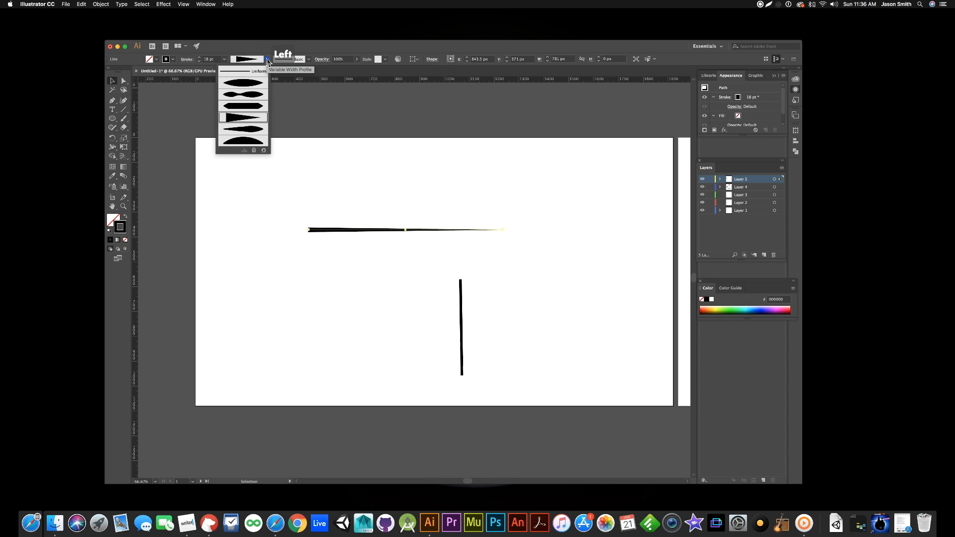
click(244, 131)
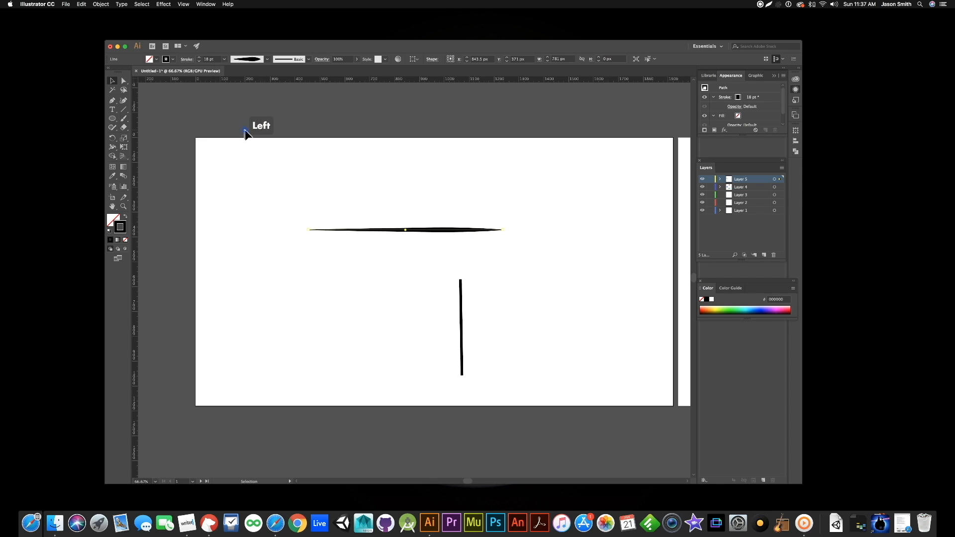
click(267, 60)
click(251, 94)
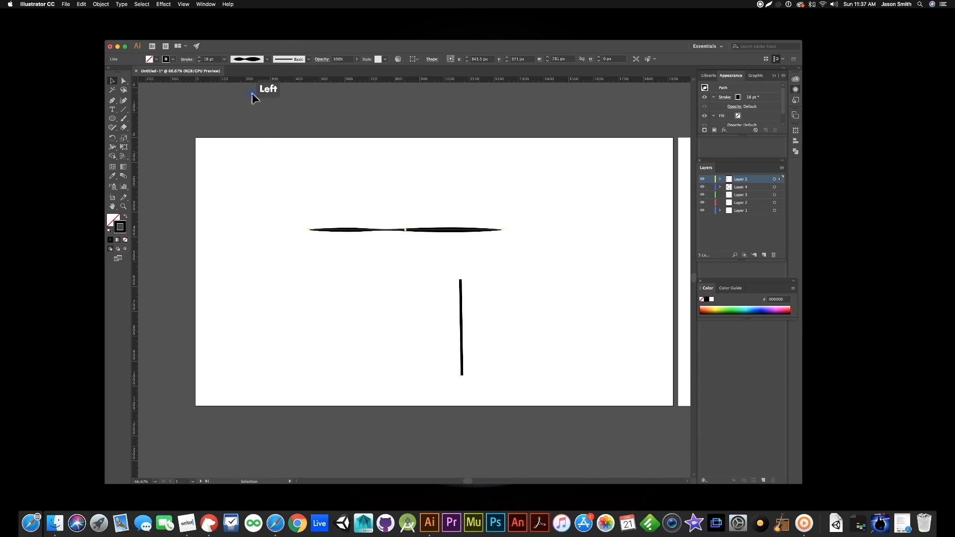
click(258, 193)
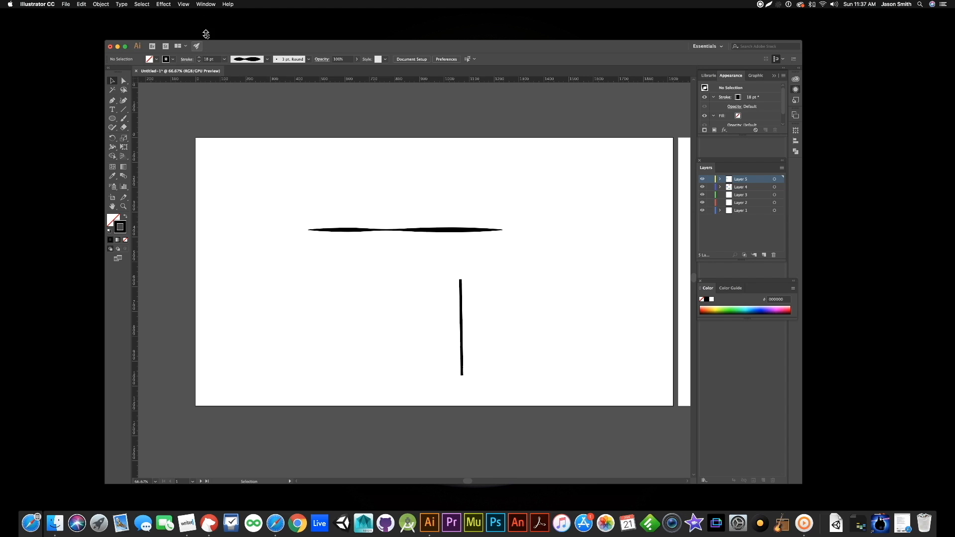
- Show the full Stroke options and set the vertical line's stroke weight to 100 pt
click(206, 4)
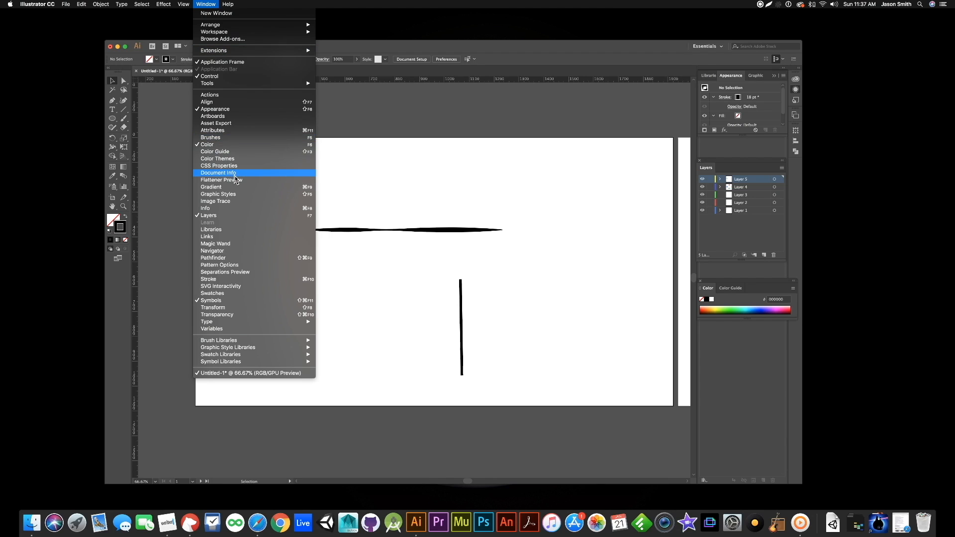
click(222, 279)
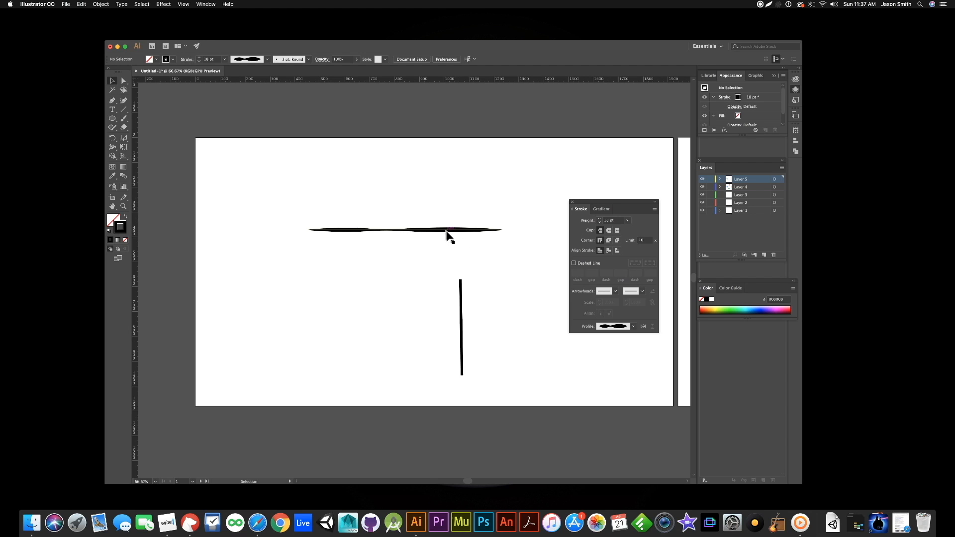
click(462, 314)
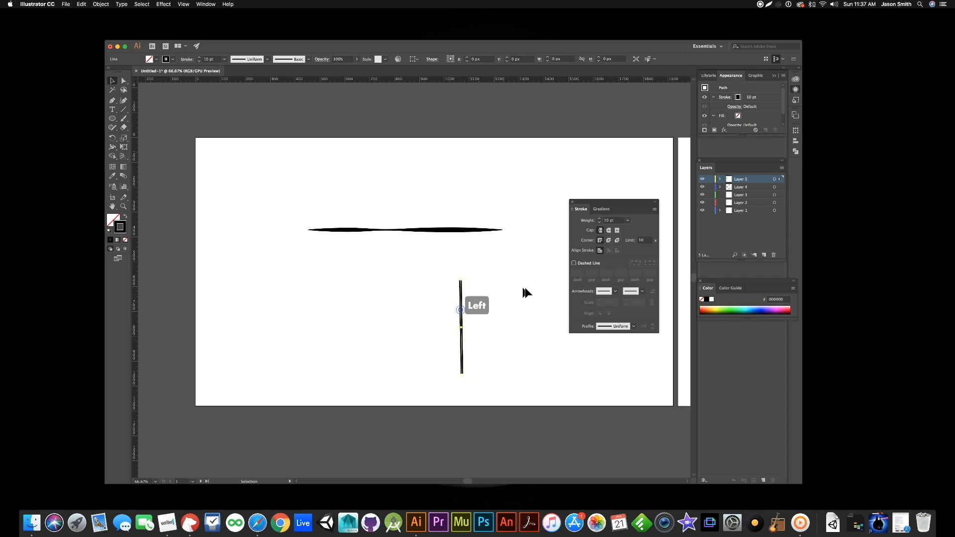
click(600, 219)
click(600, 218)
click(600, 219)
drag(600, 219, 600, 221)
click(600, 220)
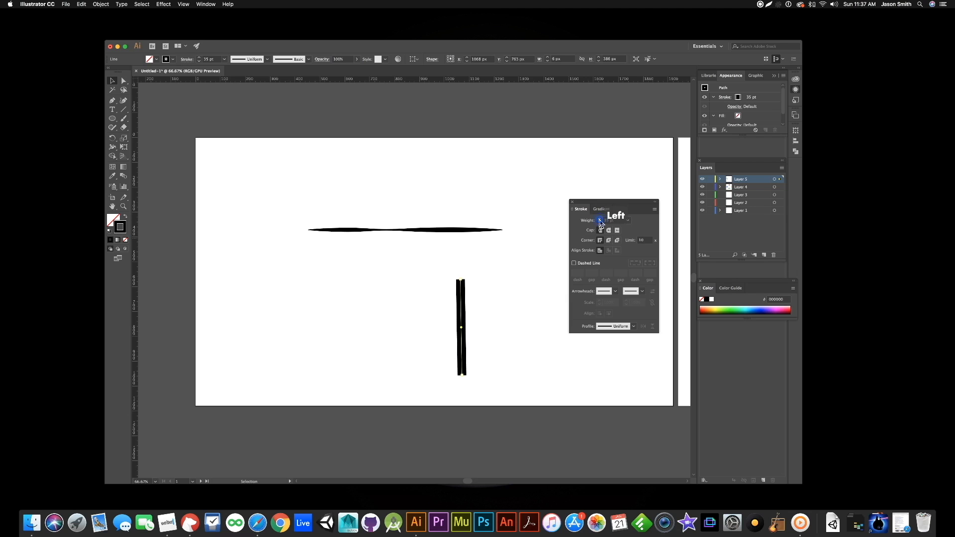
click(628, 220)
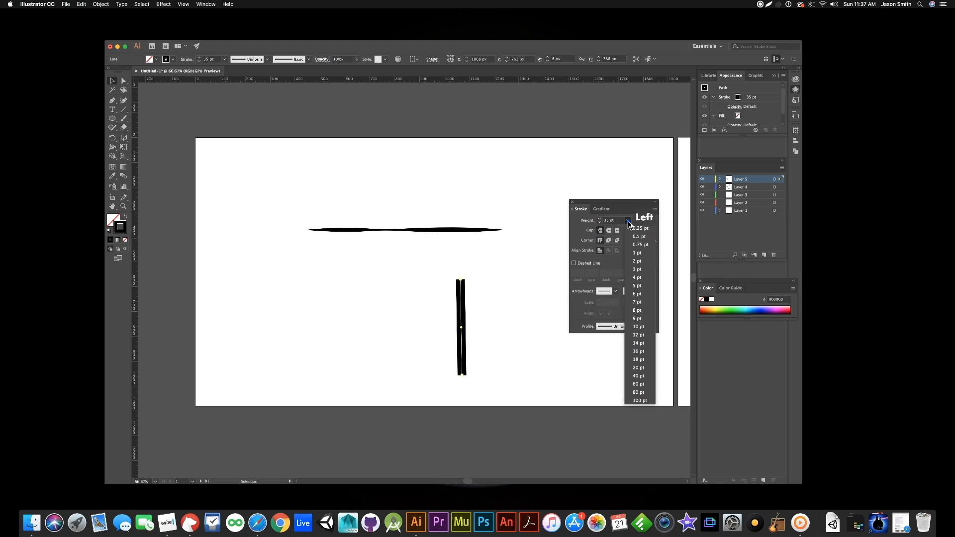
click(638, 401)
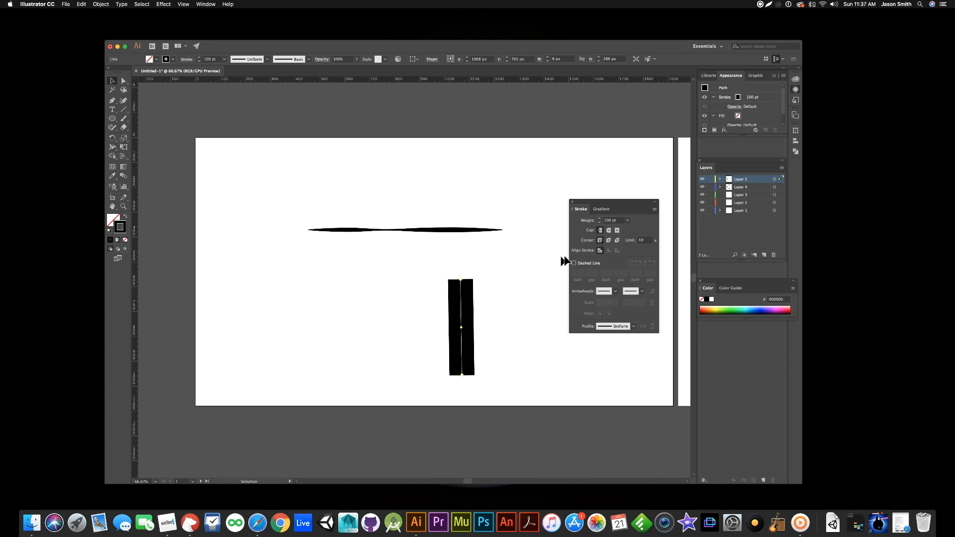
- Try the Round Cap and Projecting Cap on the vertical line, and return it to the flat butt cap
click(609, 231)
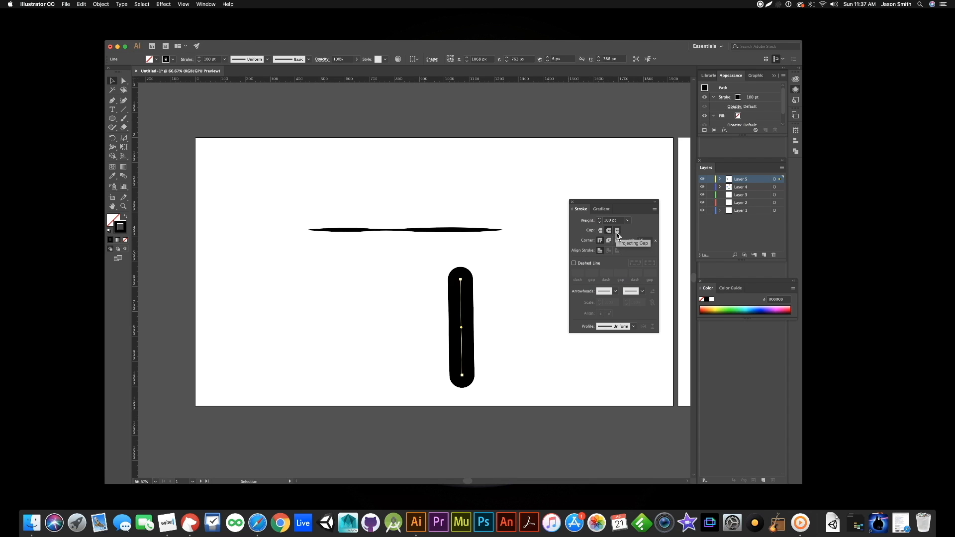
click(617, 230)
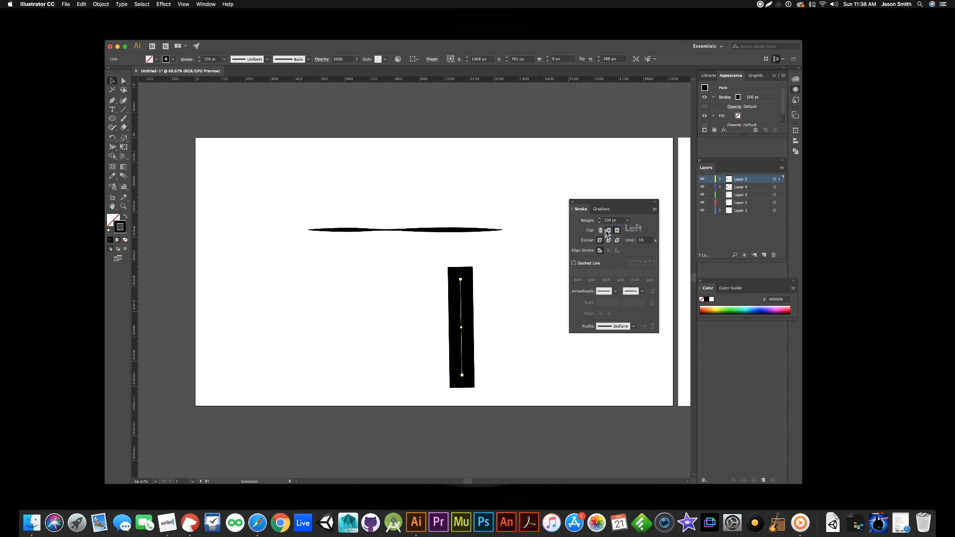
click(600, 231)
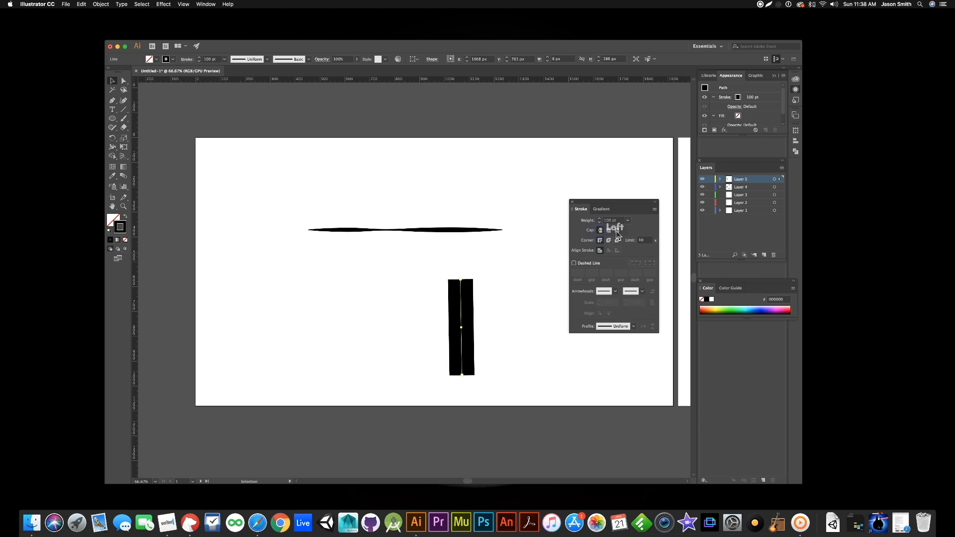
click(617, 231)
click(599, 231)
click(604, 231)
- Add the Arrow 1 arrowhead to the upper end of the vertical line and set its stroke weight to 10 pt
click(613, 292)
click(586, 315)
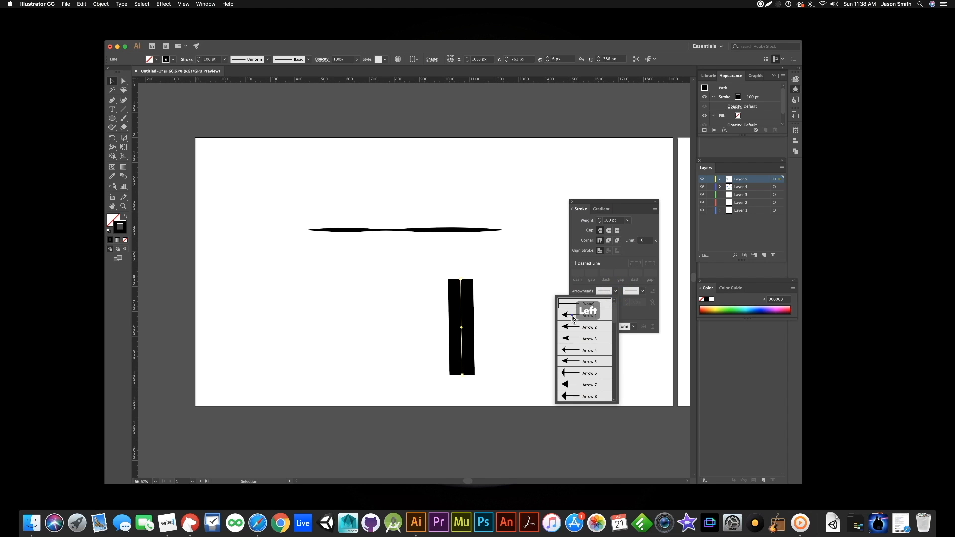
click(615, 291)
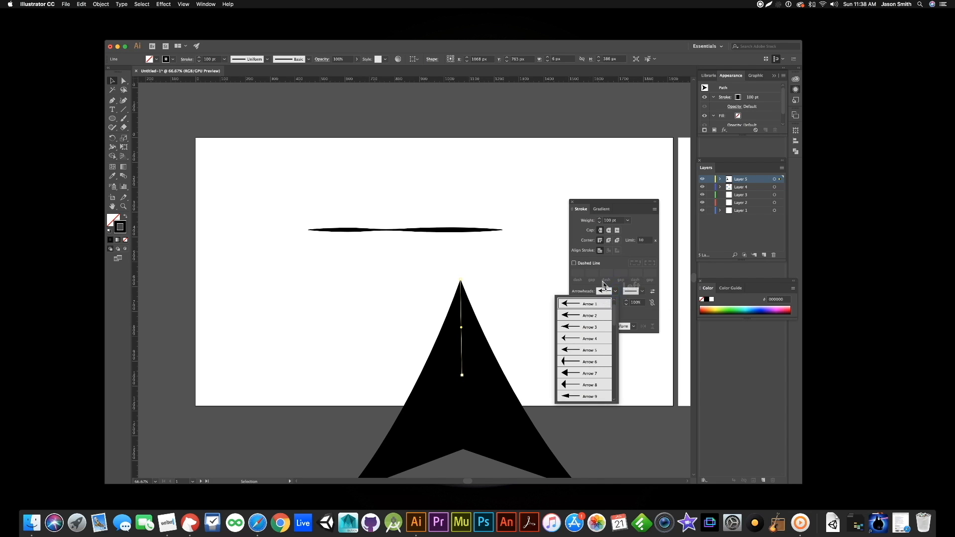
click(512, 291)
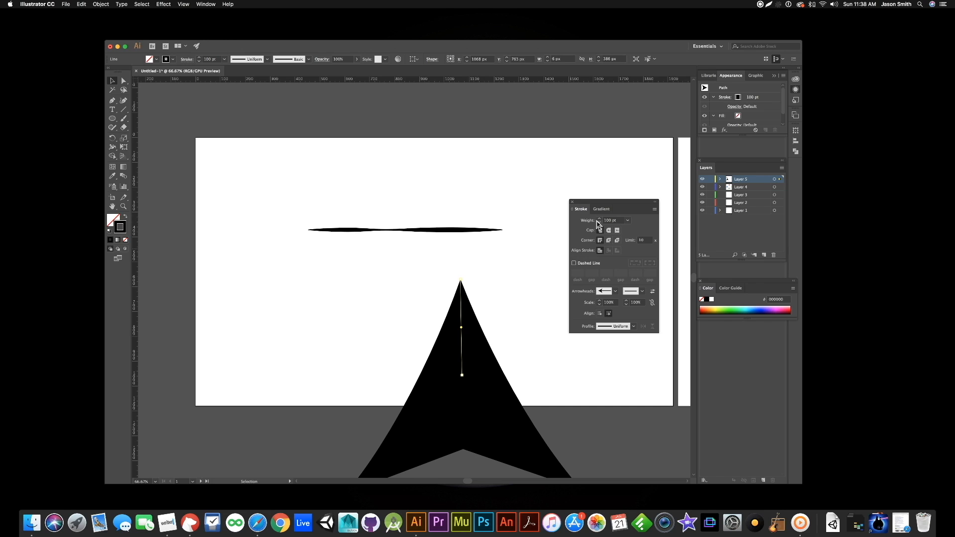
click(628, 221)
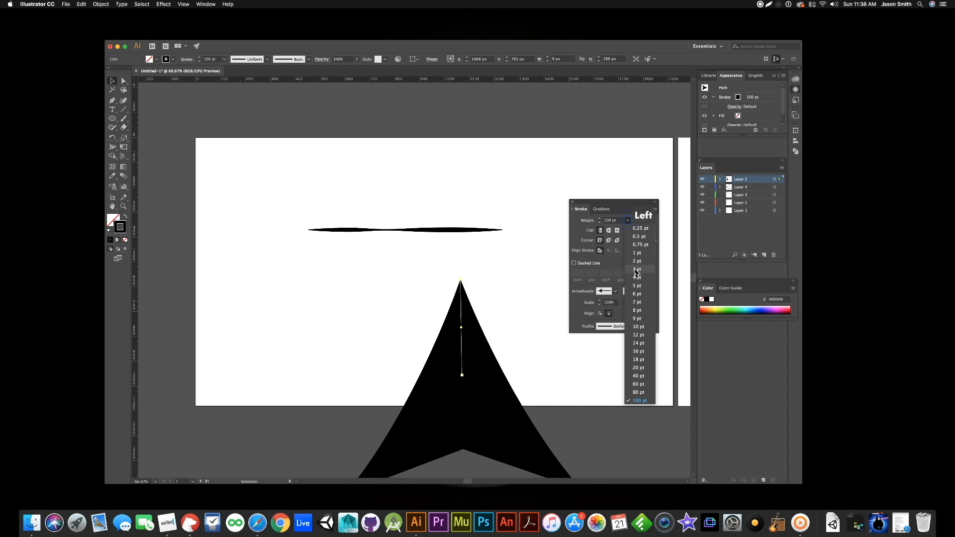
click(635, 331)
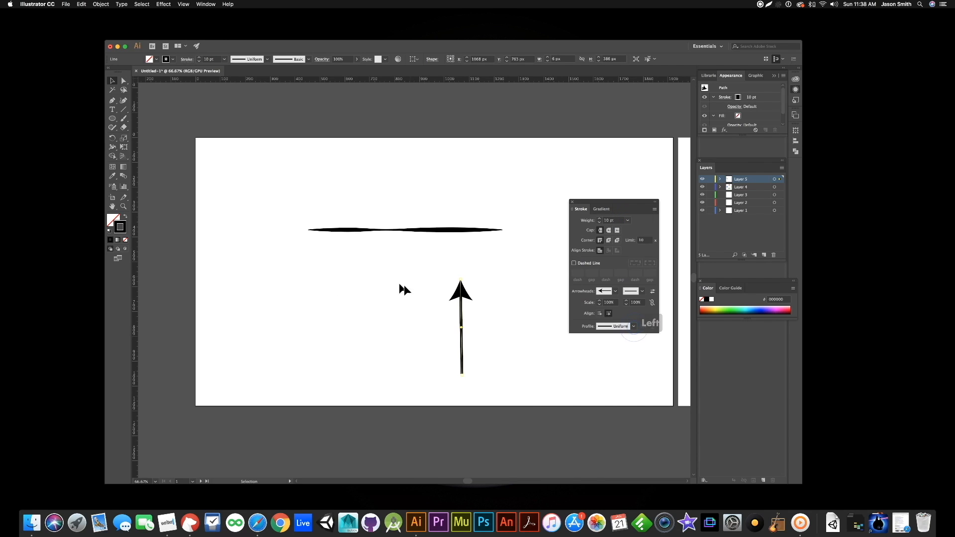
- Change the vertical line's upper arrowhead to Arrow 6 and swap its start and end arrowheads back and forth
click(615, 291)
click(566, 361)
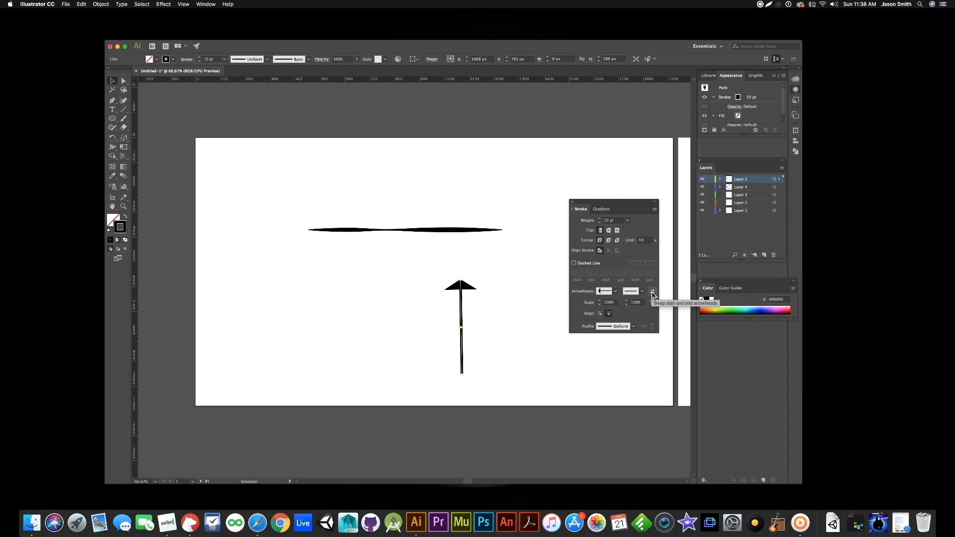
click(653, 295)
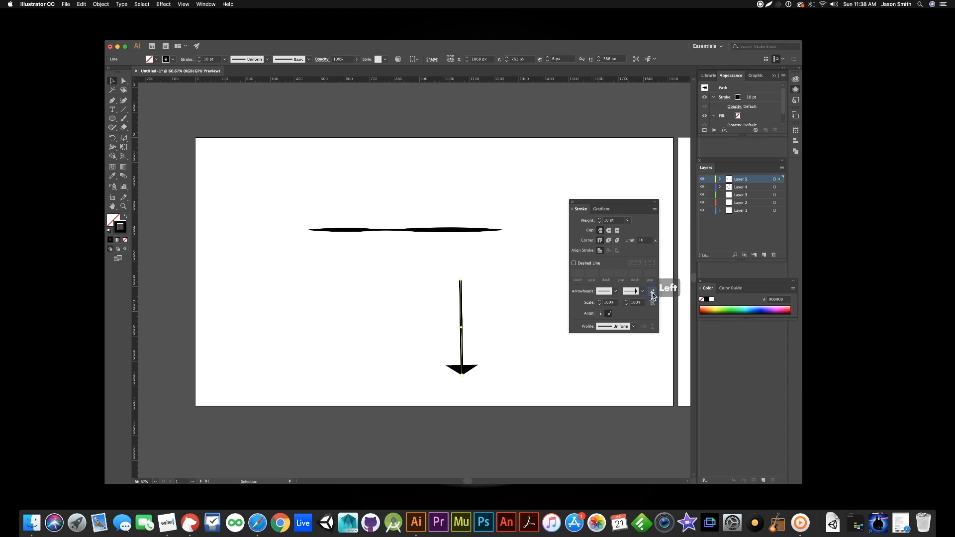
click(653, 295)
click(653, 295)
click(653, 294)
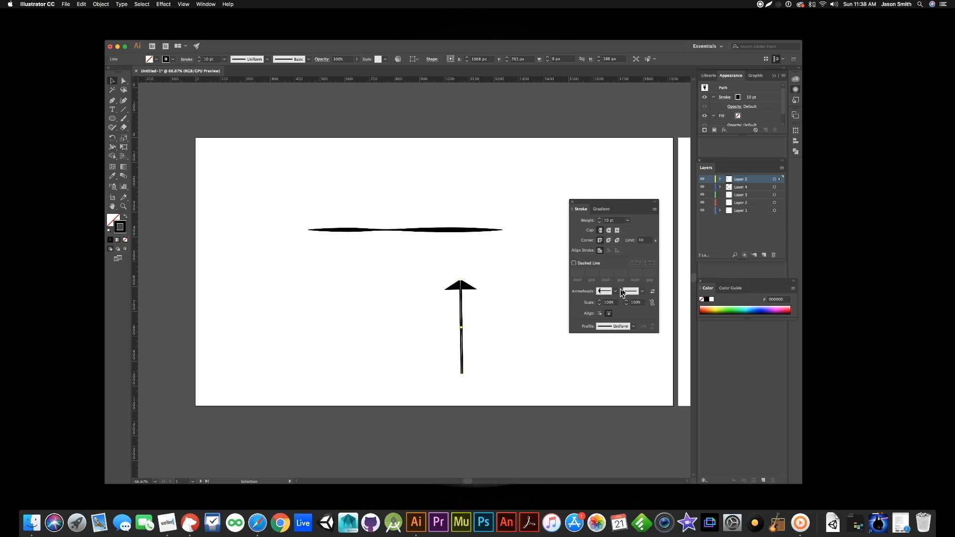
- Try Width Profile 2 on the vertical line, and apply the tapered Width Profile 4 to it
click(634, 327)
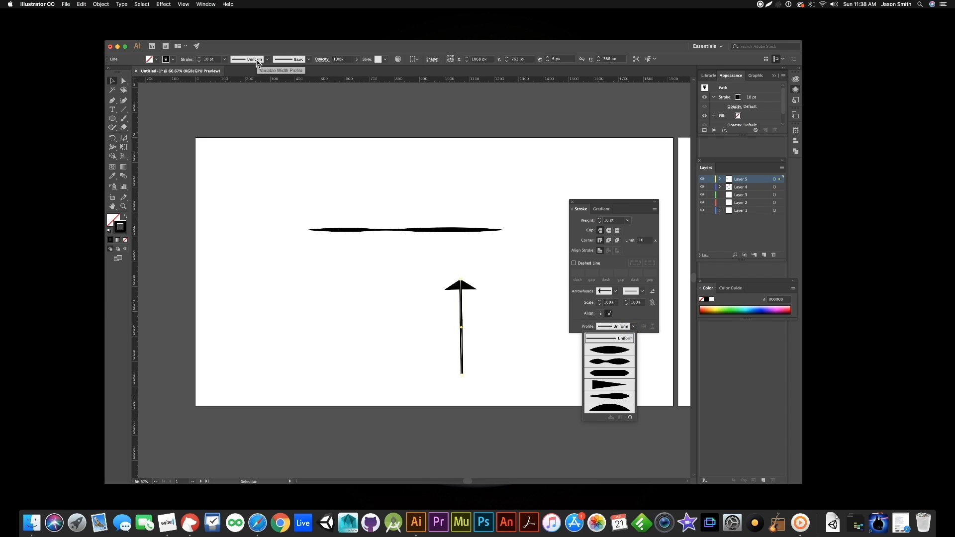
click(605, 360)
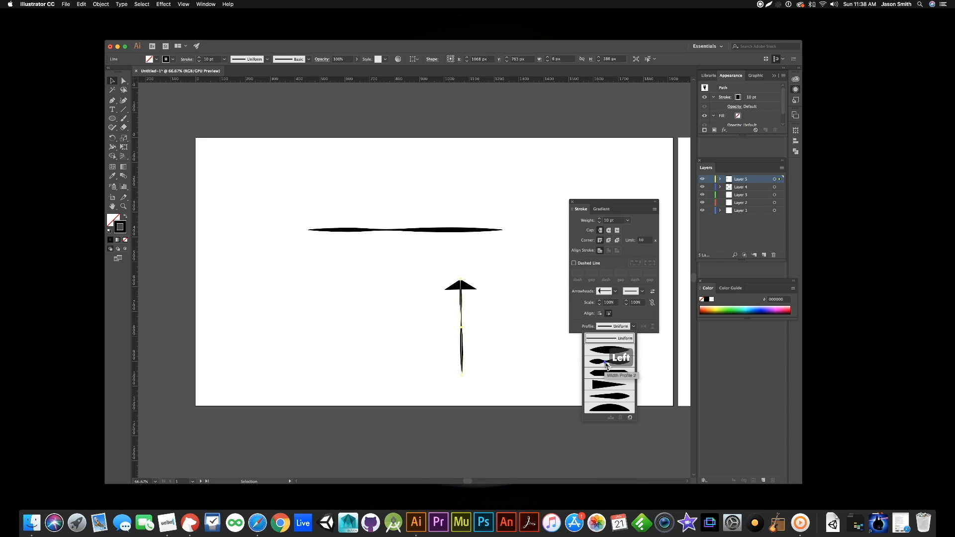
click(634, 327)
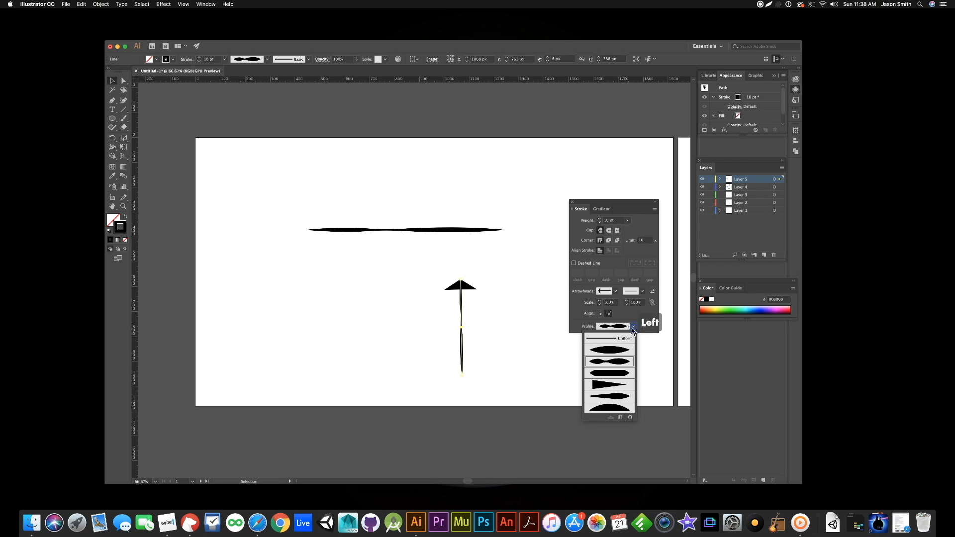
click(609, 384)
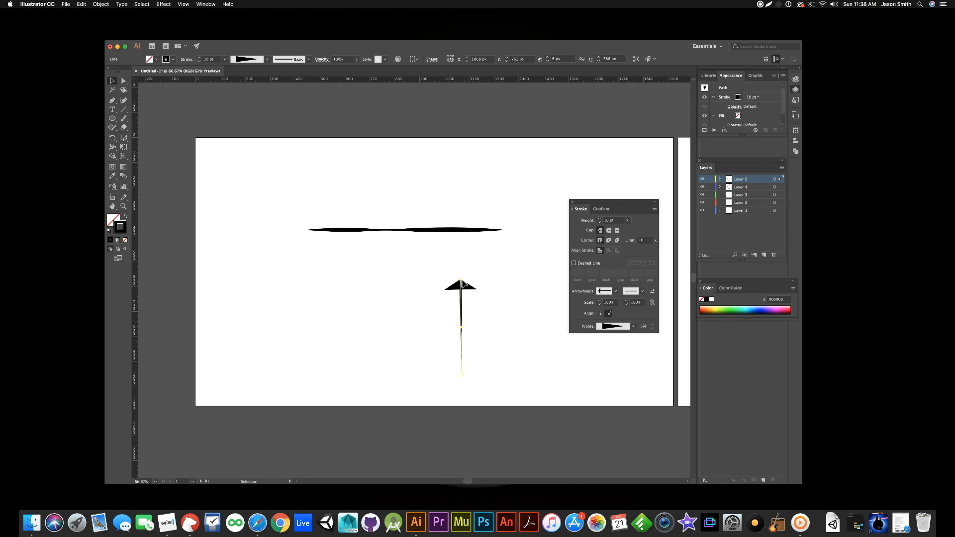
- Remove the arrowhead from the upper end of the vertical line
click(615, 292)
scroll(590, 321, up, 4)
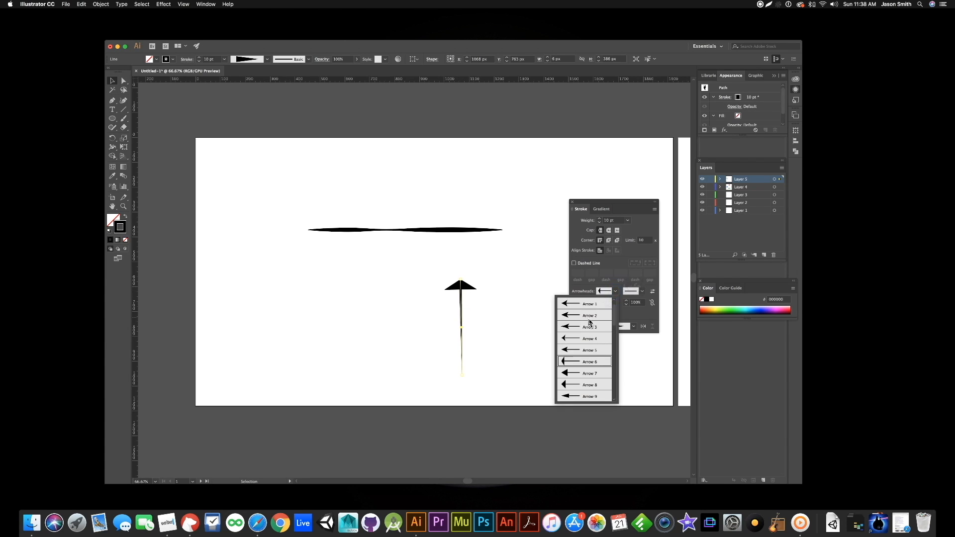
click(589, 306)
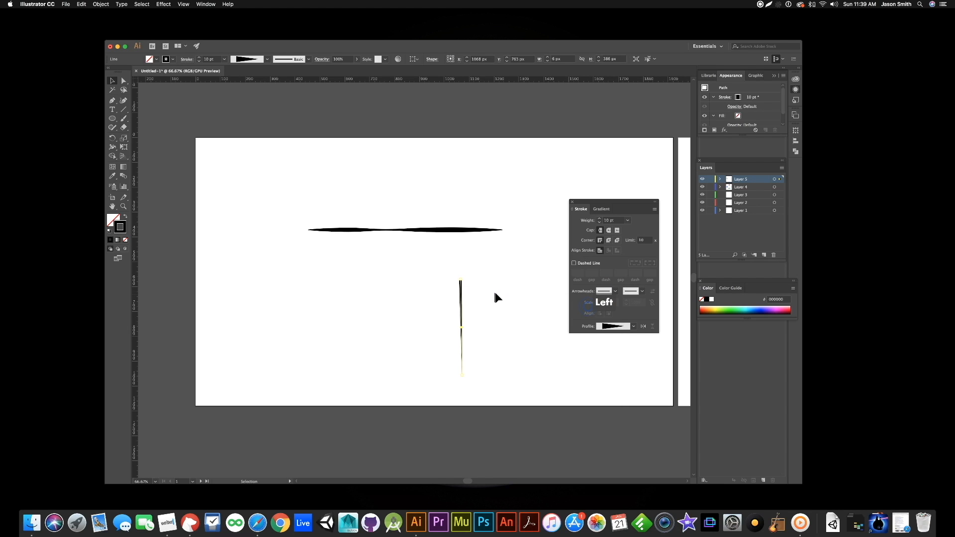
- Set the vertical line's stroke weight to 23 pt and flip its tapered width profile along the line
click(600, 219)
click(599, 219)
click(600, 219)
click(600, 219)
click(599, 220)
click(600, 220)
click(599, 219)
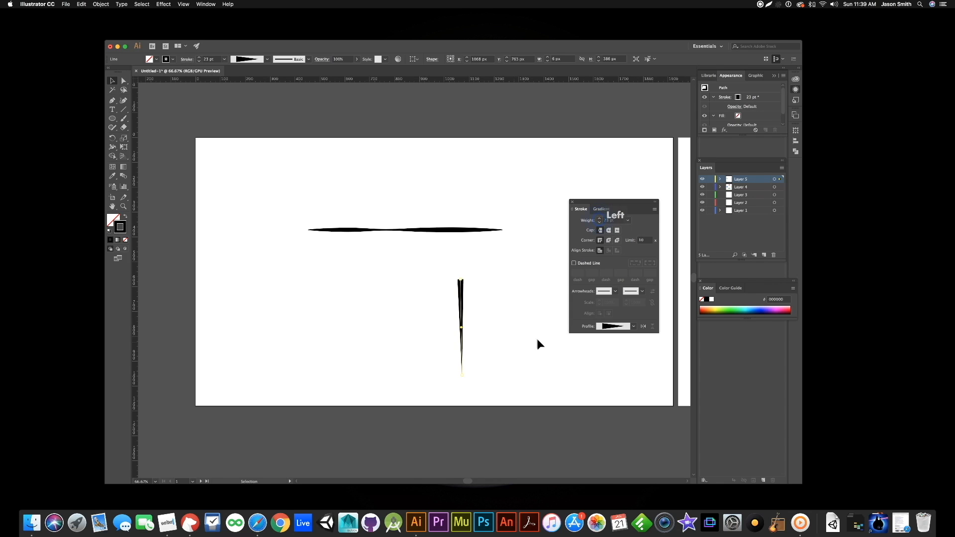
click(644, 326)
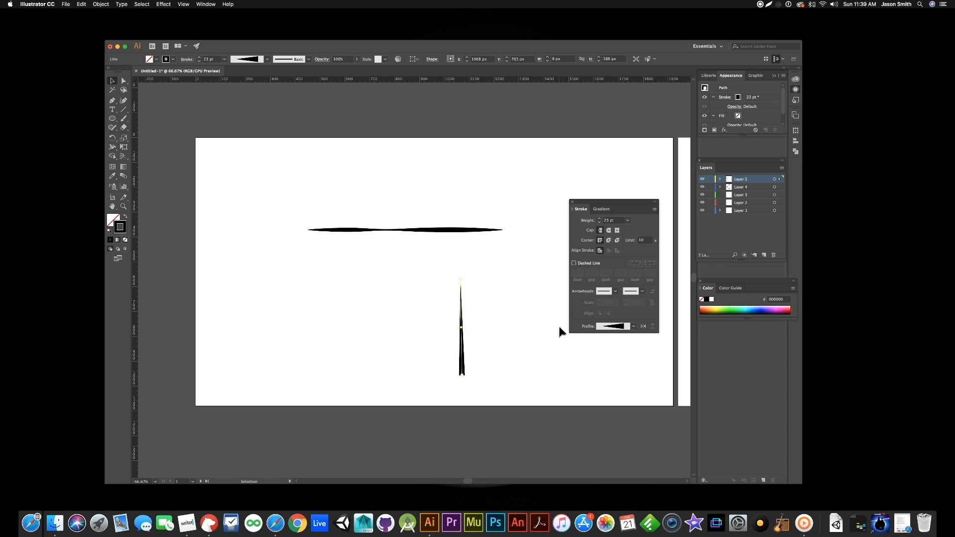
- Try a dashed stroke with 12, 8 and 4 pt dashes and 10, 6 and 2 pt gaps on the vertical line, and turn it off
click(575, 264)
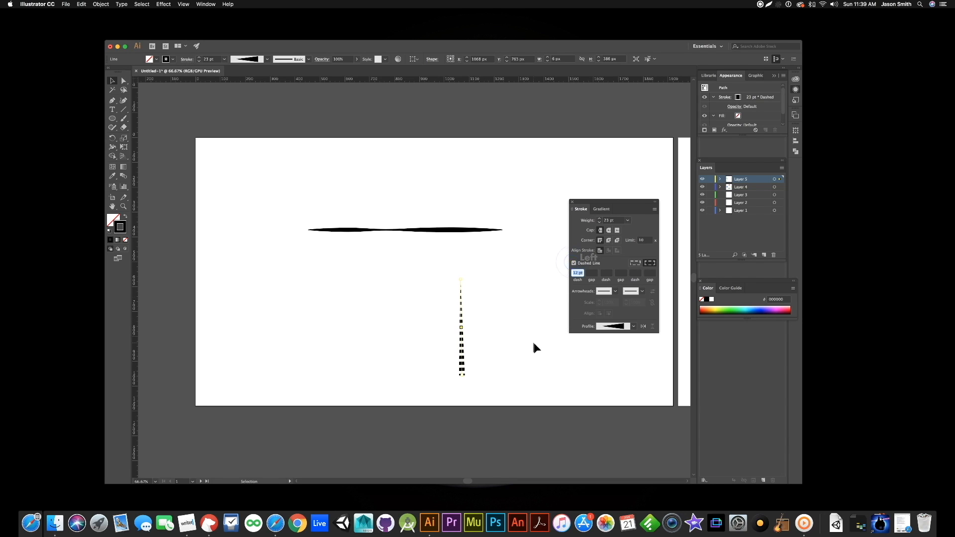
click(593, 277)
key(Tab)
text(8)
key(Tab)
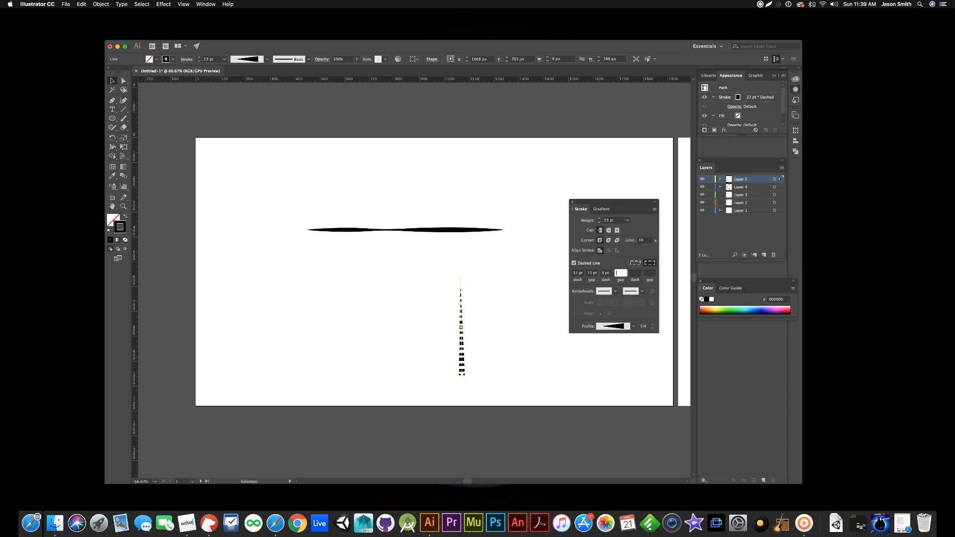
text(6)
key(Tab)
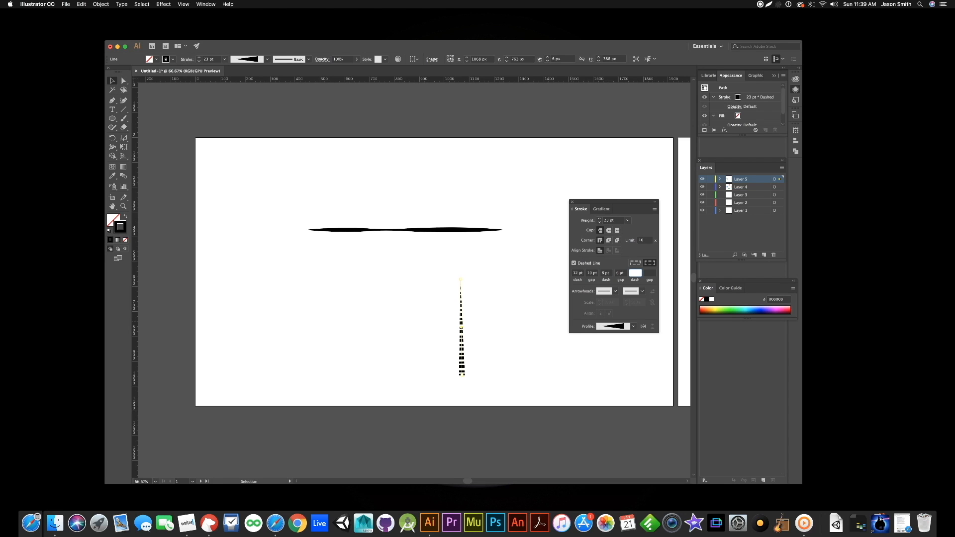
key(Tab)
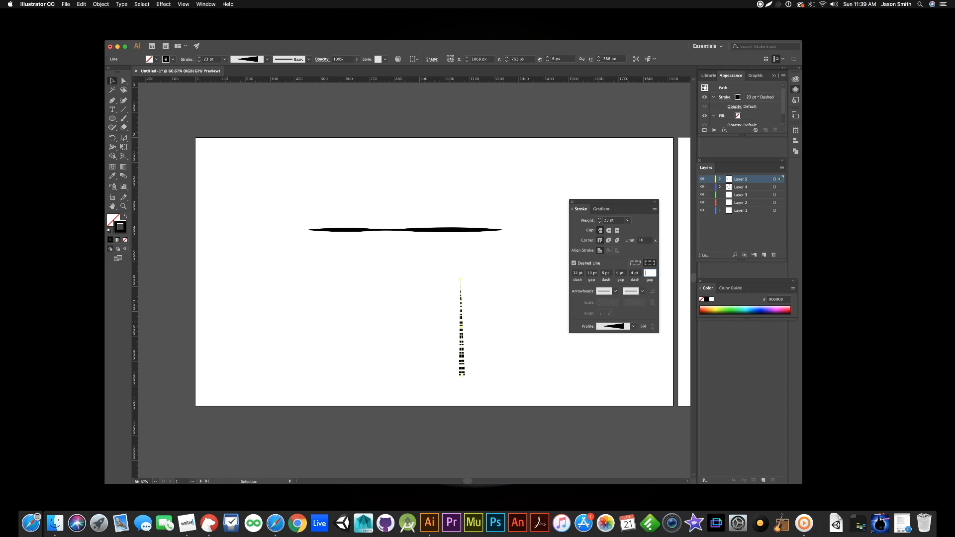
key(Tab)
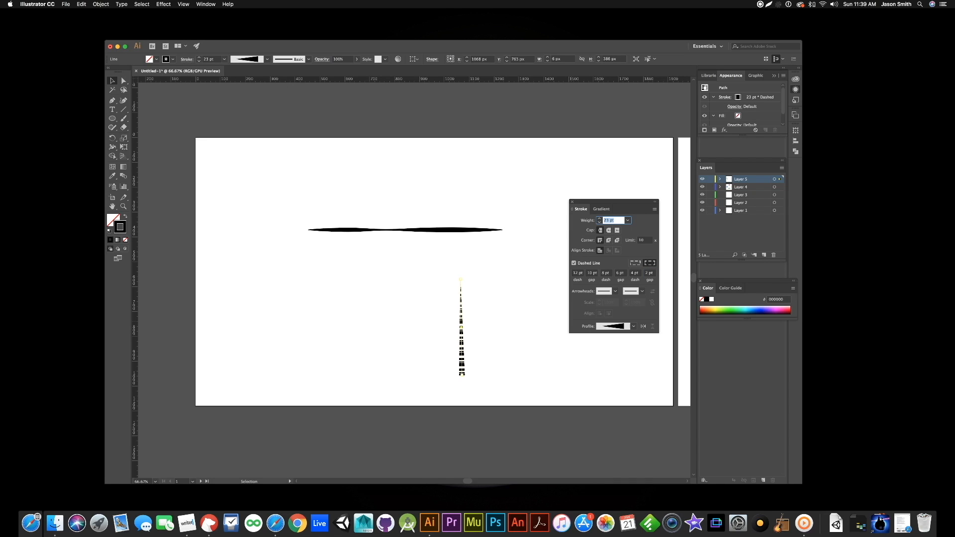
click(495, 338)
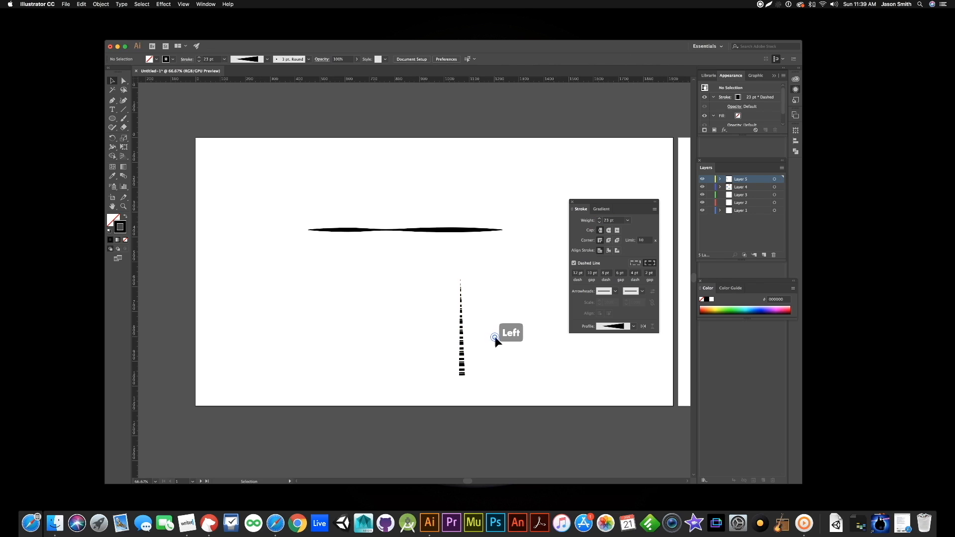
click(457, 362)
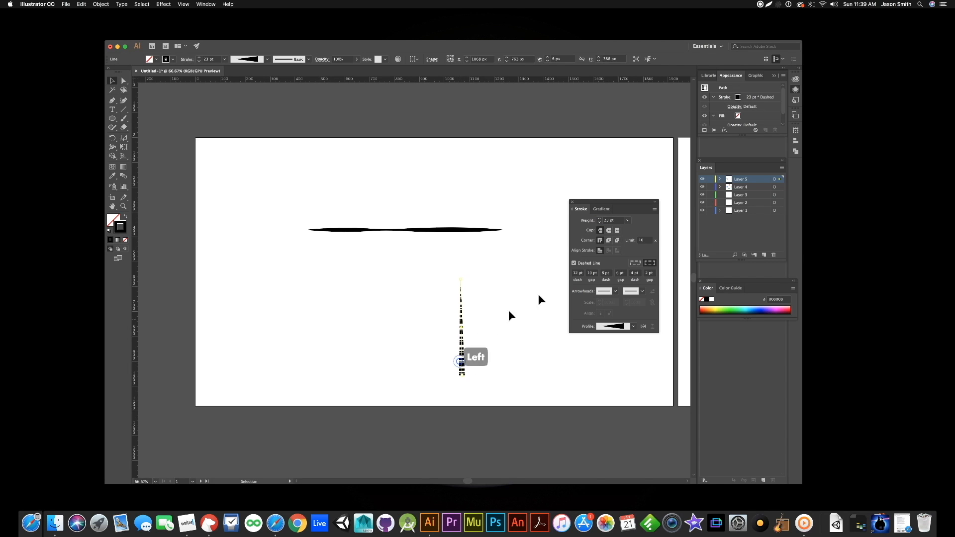
click(574, 263)
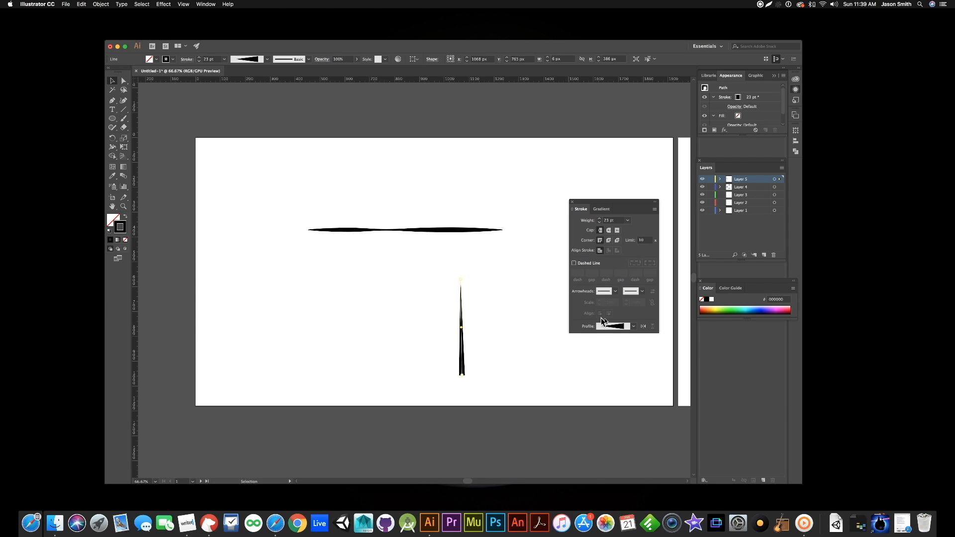
click(656, 210)
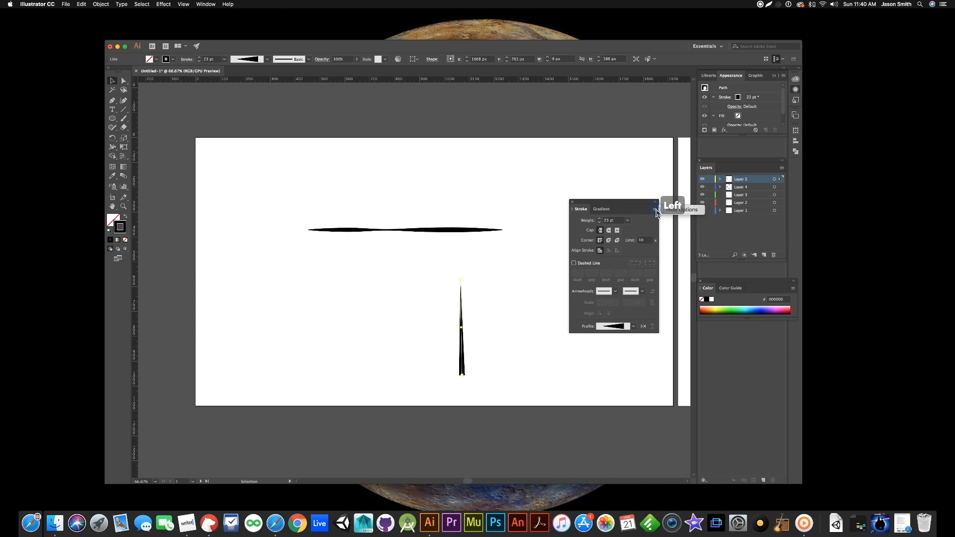
click(655, 210)
click(656, 210)
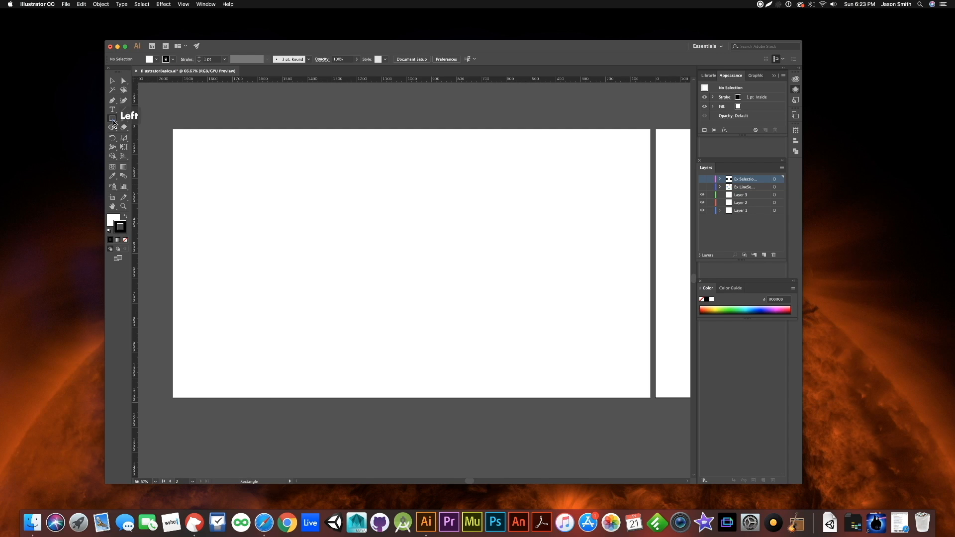
- Add a new layer and draw a rectangle about 534 by 170 px near the artboard's upper-left corner with the Rectangle Tool
click(113, 124)
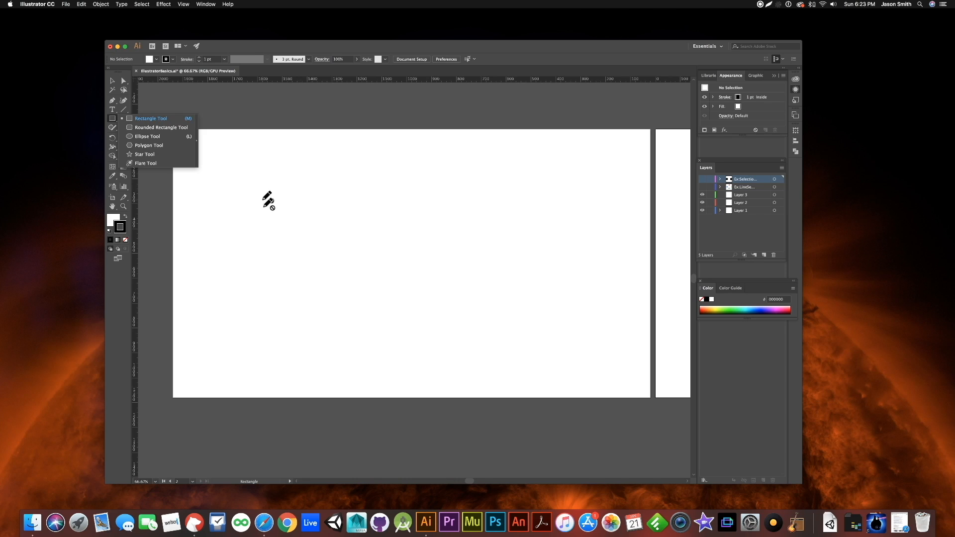
click(265, 185)
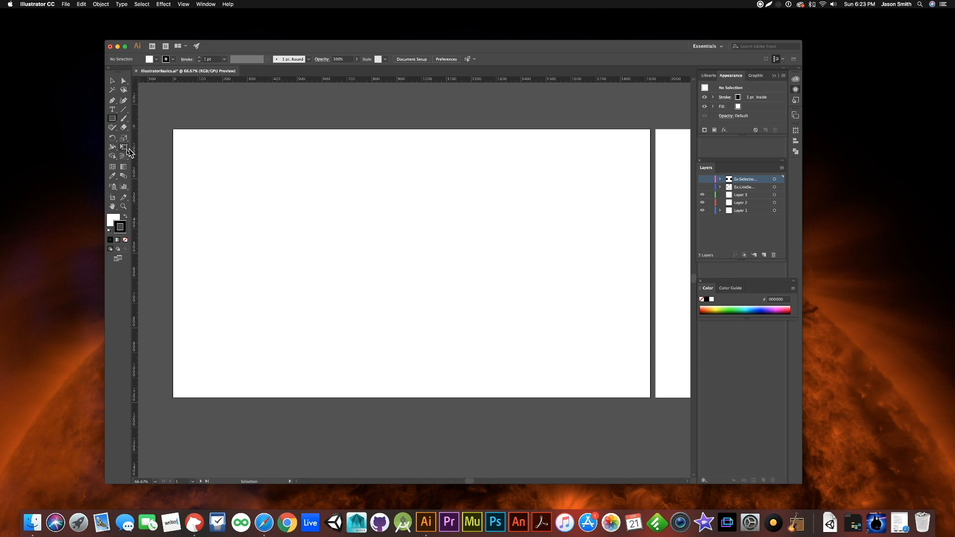
click(764, 255)
drag(205, 150, 339, 192)
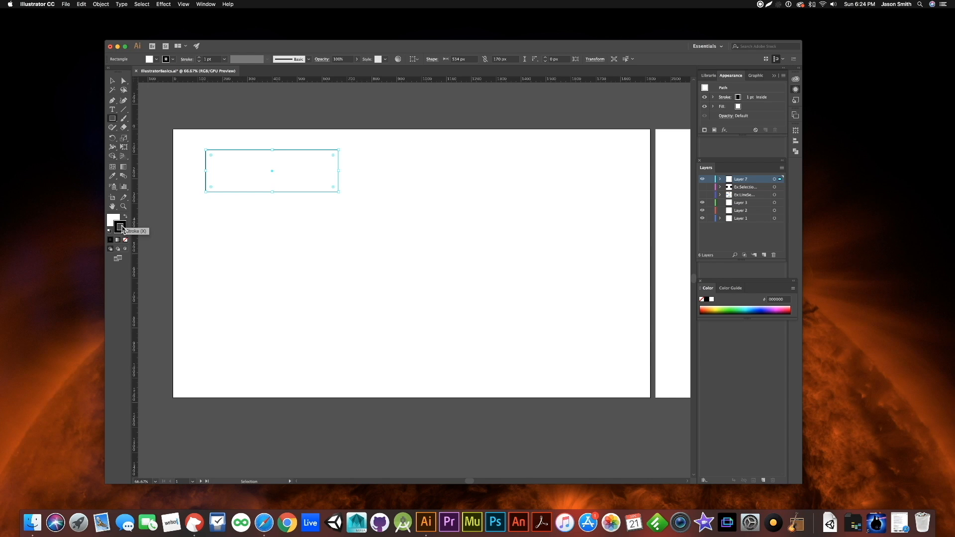
- Activate the rectangle's stroke instead of its fill and set the stroke weight to 10 pt
key(x)
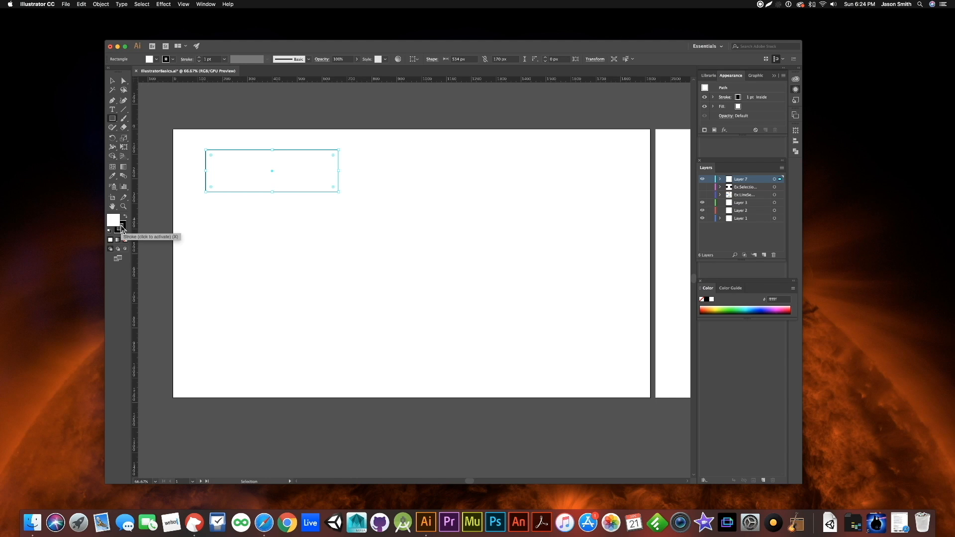
click(121, 229)
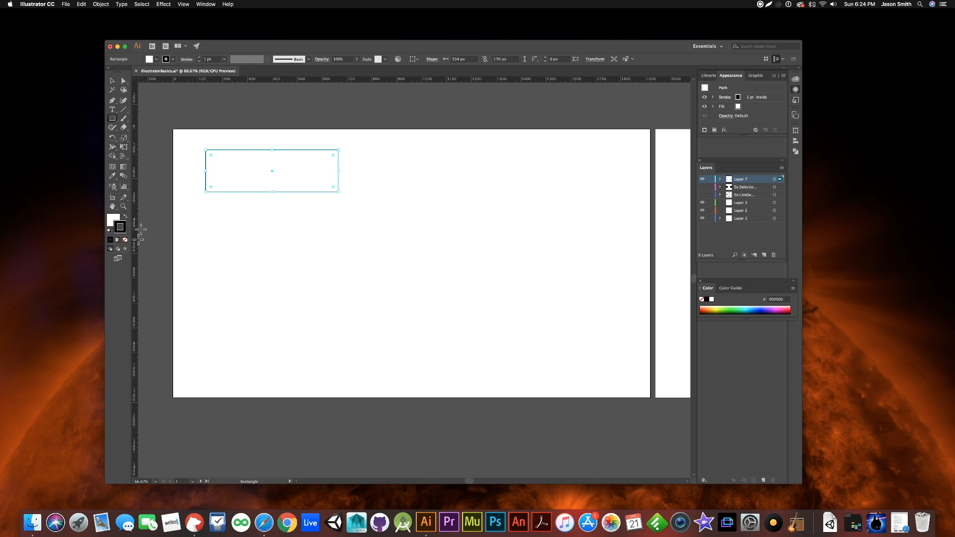
click(198, 58)
click(198, 57)
click(198, 57)
click(198, 57)
click(198, 57)
click(198, 58)
click(198, 57)
click(198, 58)
click(198, 57)
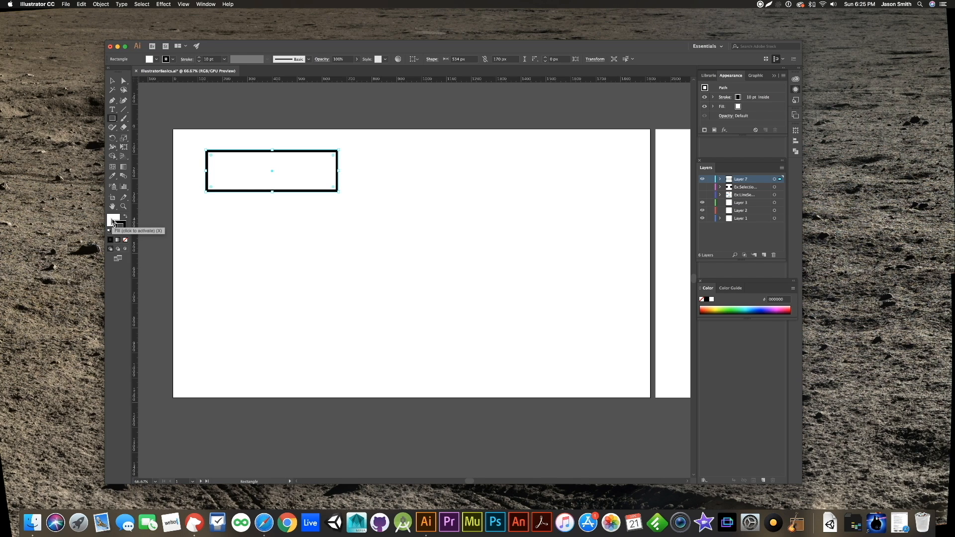
- Fill the rectangle with the RGB Red color swatch
double_click(112, 220)
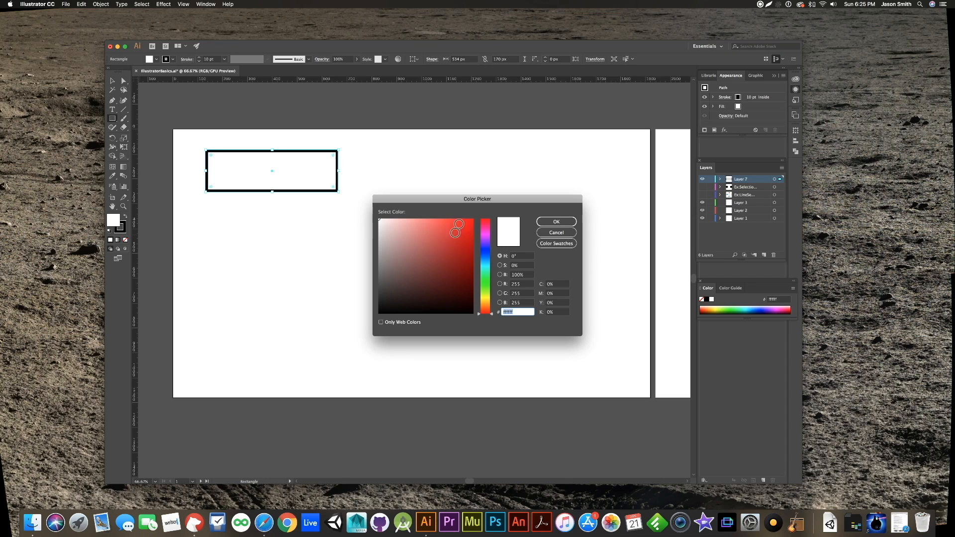
drag(491, 317, 487, 266)
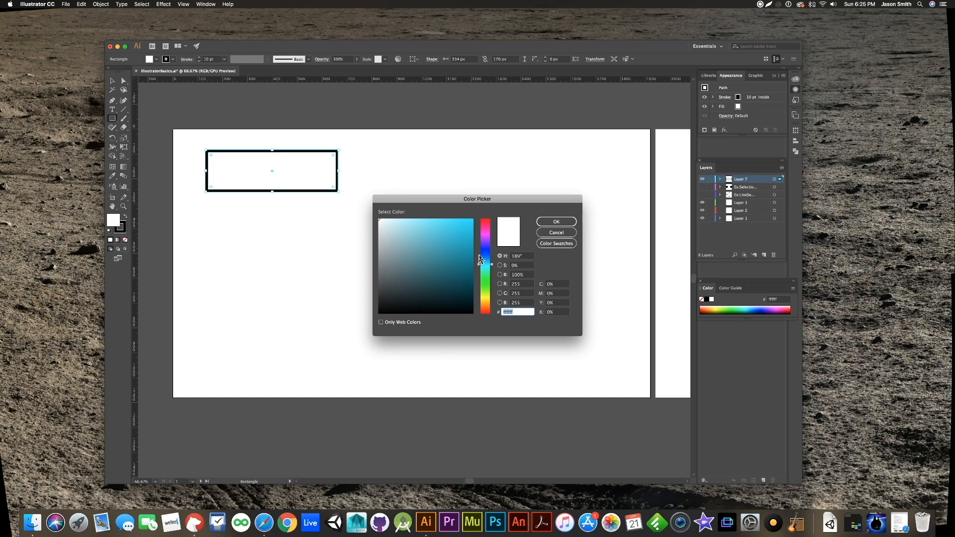
click(549, 244)
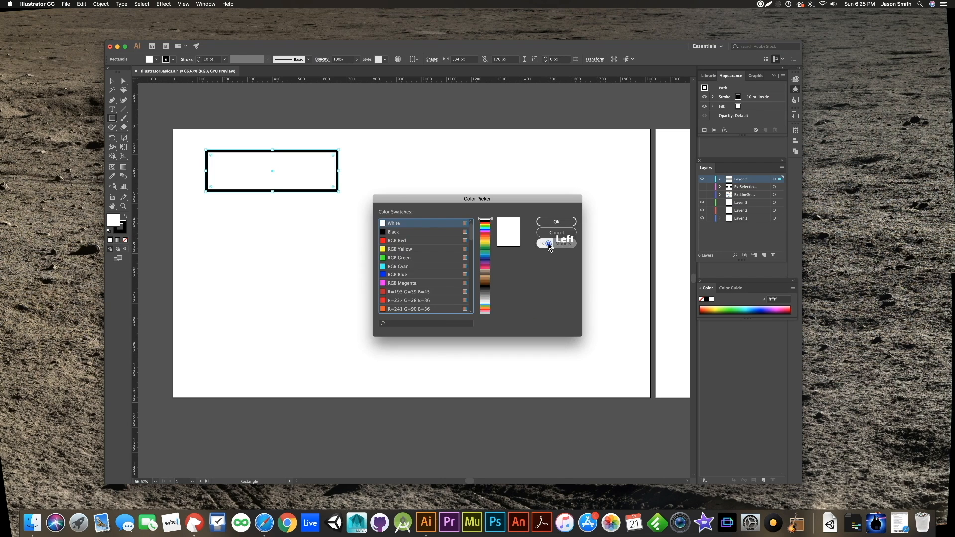
scroll(445, 257, down, 3)
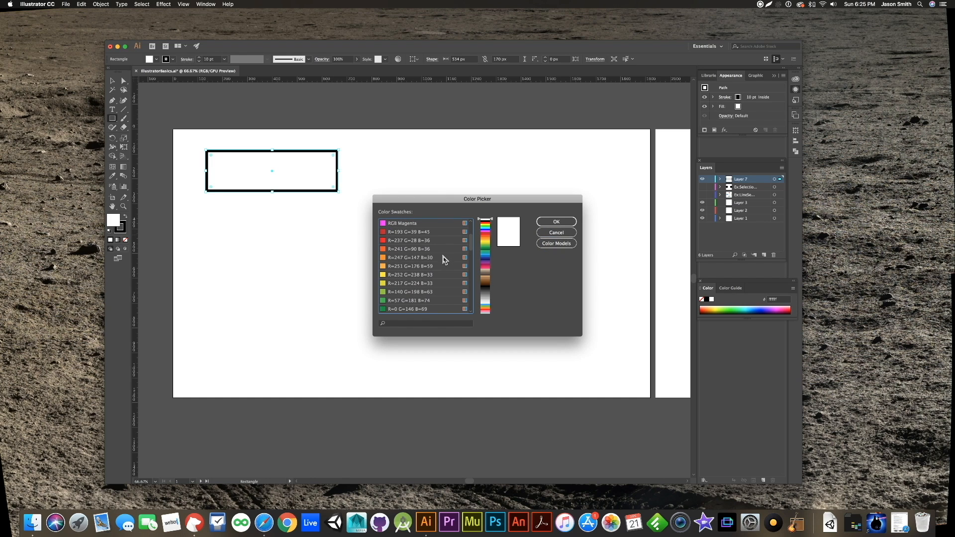
scroll(439, 264, up, 4)
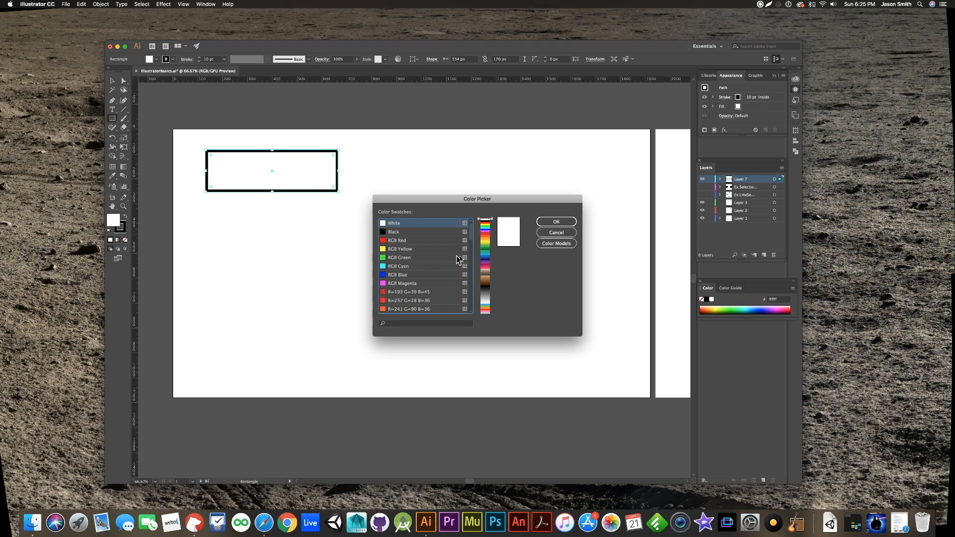
click(484, 234)
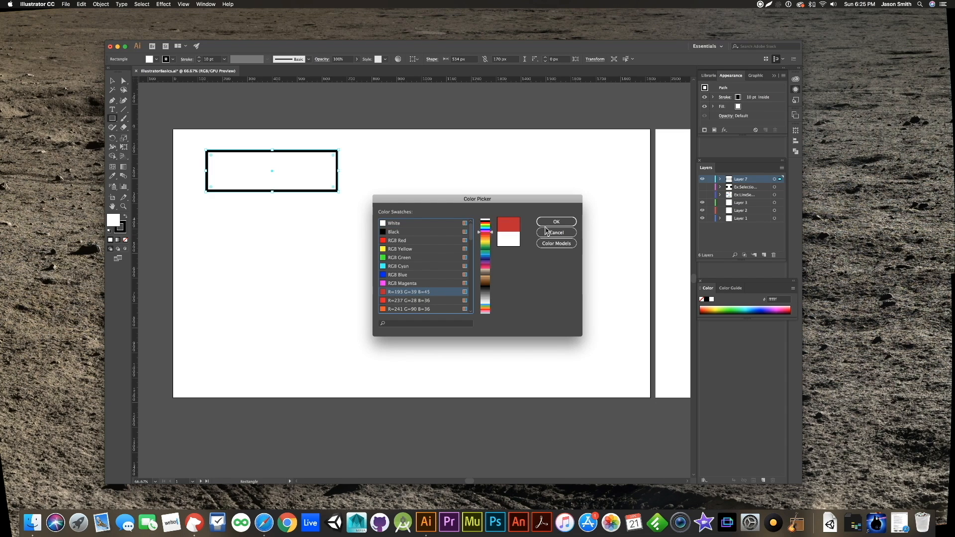
click(408, 241)
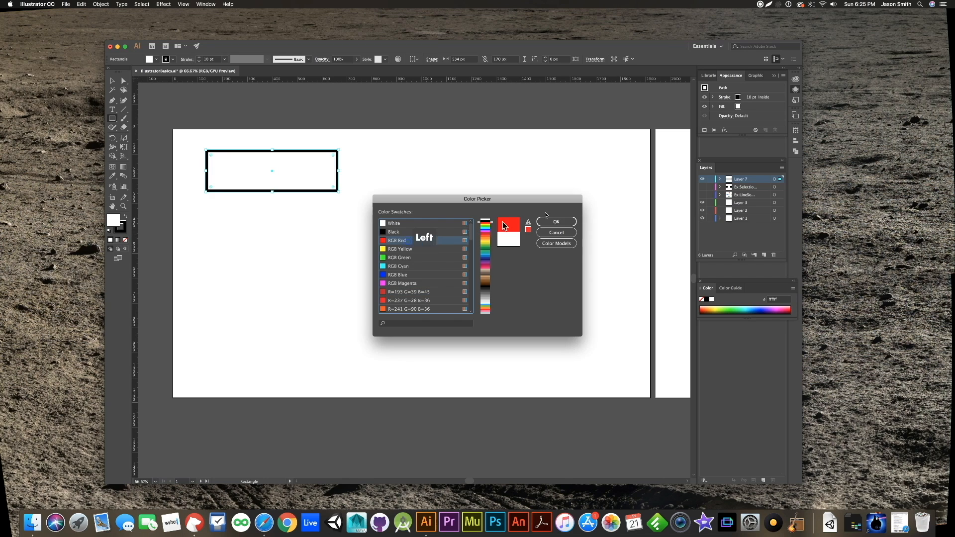
click(555, 222)
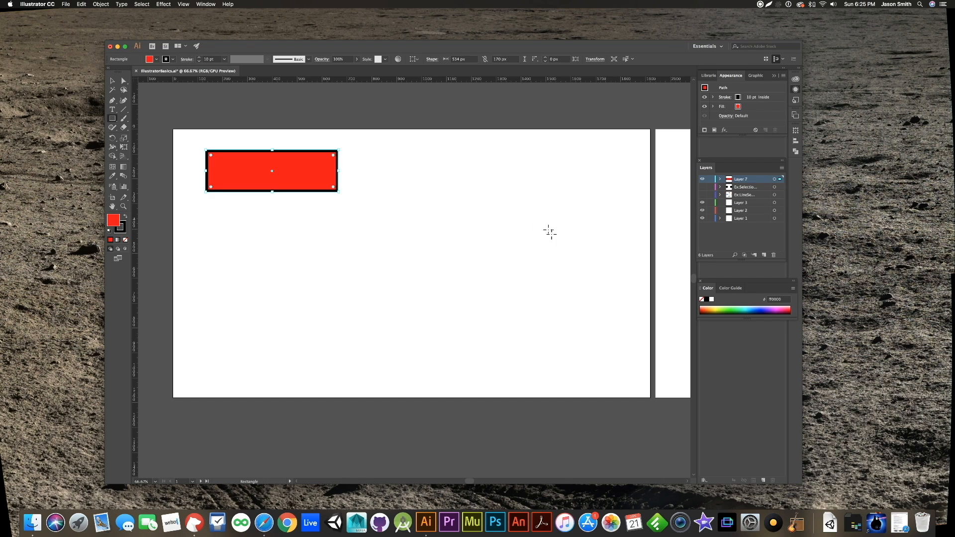
- Deselect the rectangle and draw a square about 206 px wide to its right with the Rectangle Tool
key(v)
key(m)
click(112, 81)
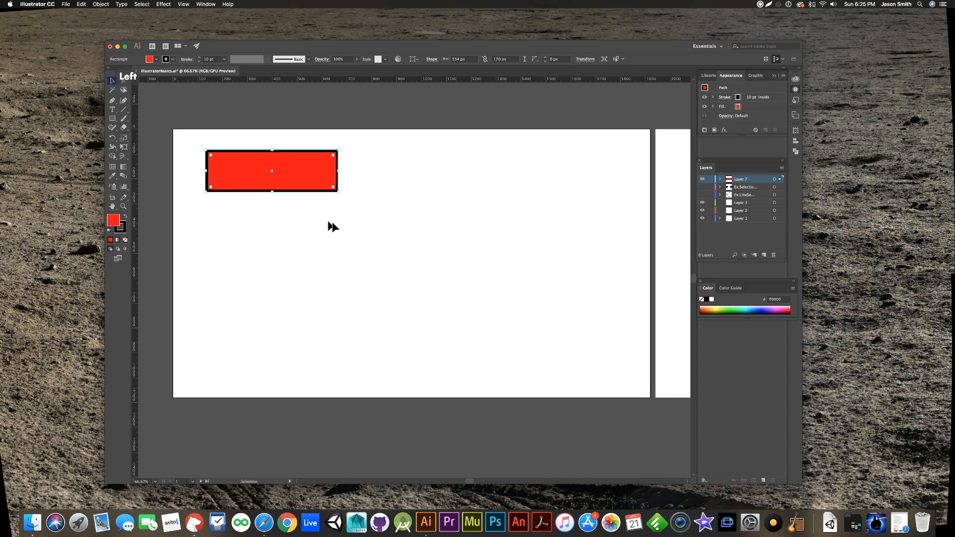
click(537, 258)
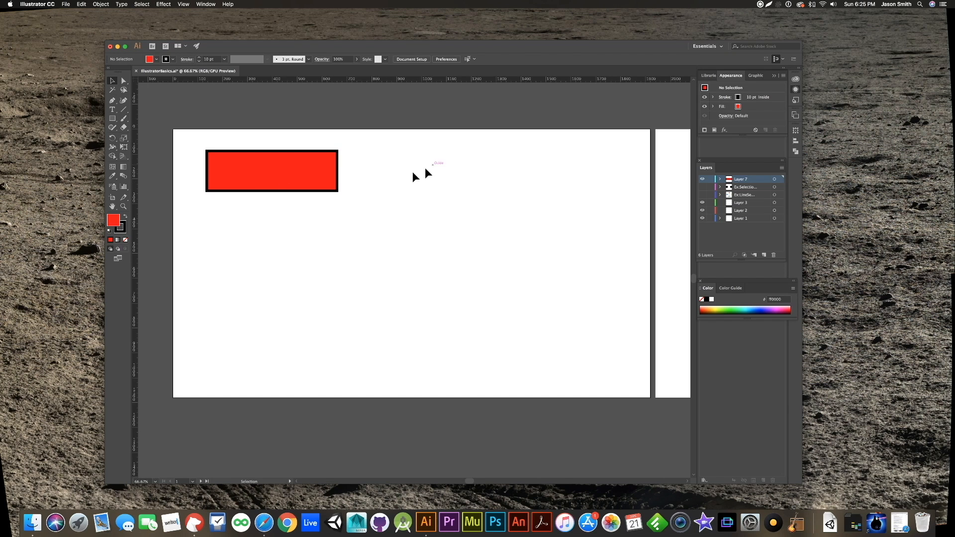
click(112, 118)
mouse_move(416, 169)
mouse_down()
mouse_move(477, 247)
mouse_move(454, 215)
mouse_move(517, 238)
mouse_move(468, 277)
mouse_move(479, 237)
mouse_move(572, 253)
mouse_move(506, 291)
mouse_move(522, 313)
mouse_move(489, 243)
mouse_move(468, 220)
mouse_up()
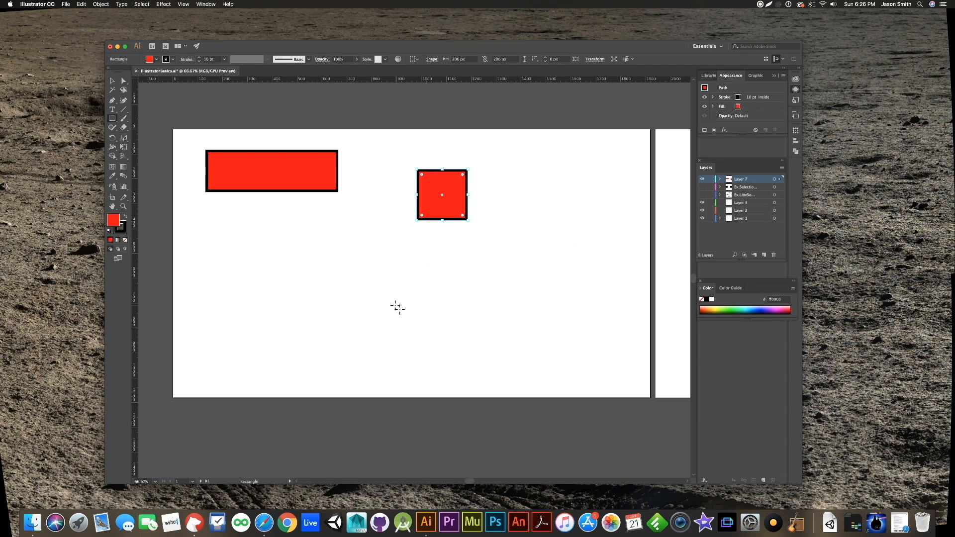
- Swap the square's fill and stroke colors and deselect it
click(126, 218)
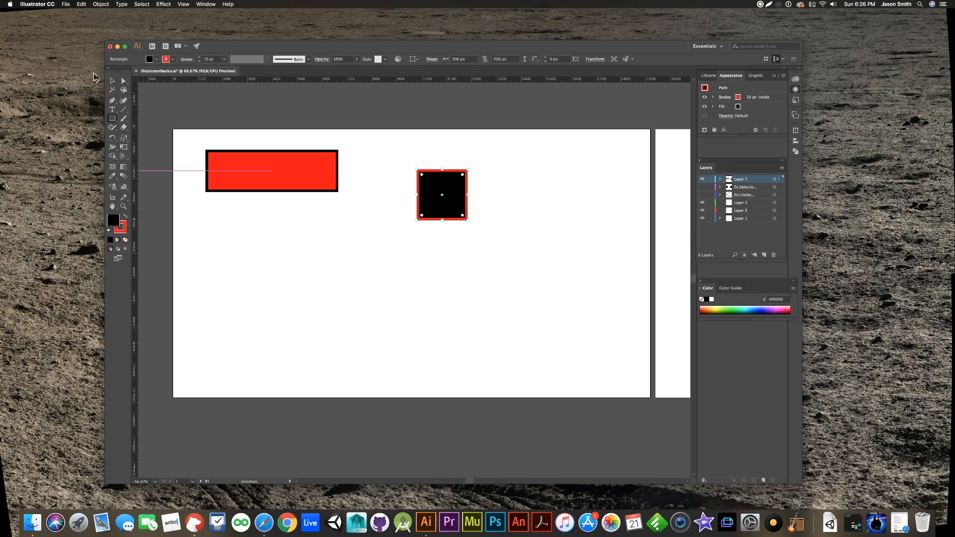
click(112, 82)
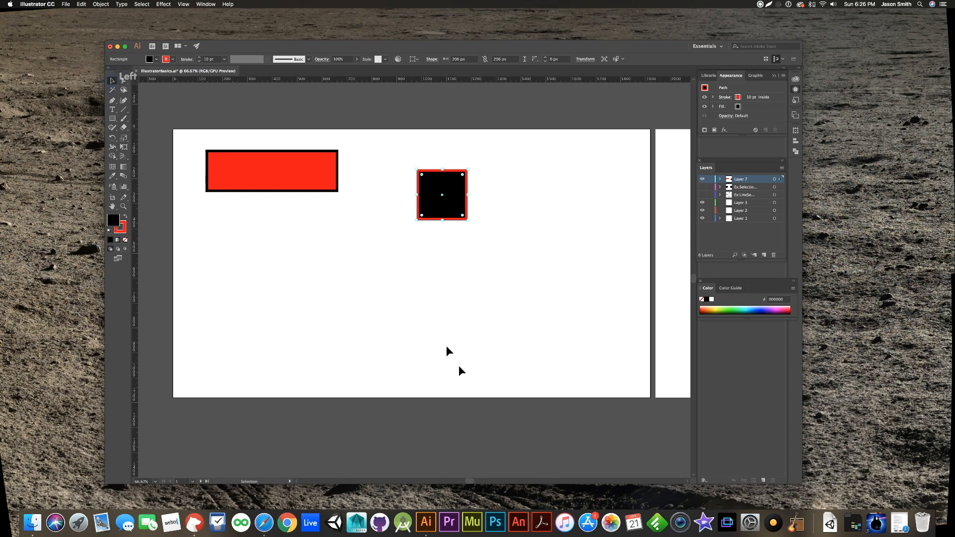
click(426, 324)
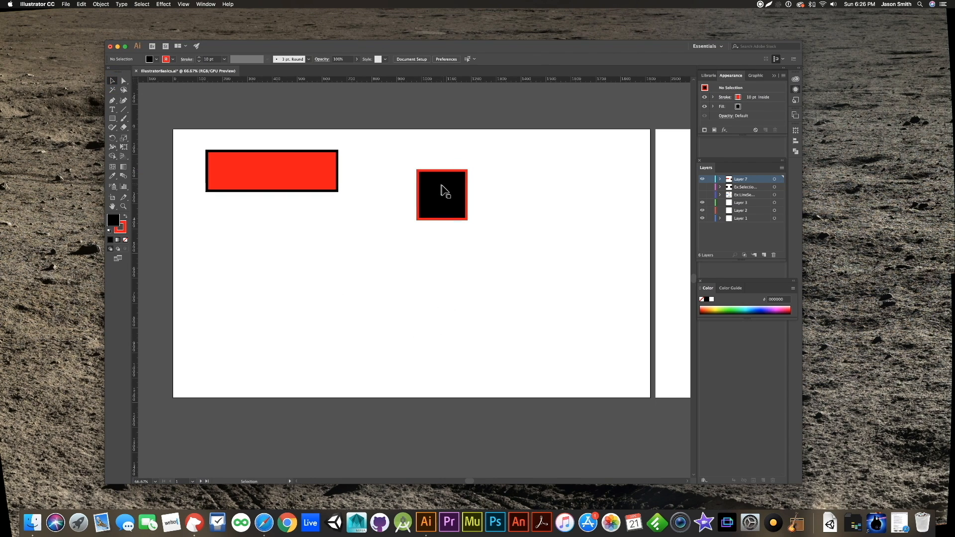
- Draw a rounded rectangle below the red rectangle, alternating its corners between square and fully rounded while sizing it
click(113, 121)
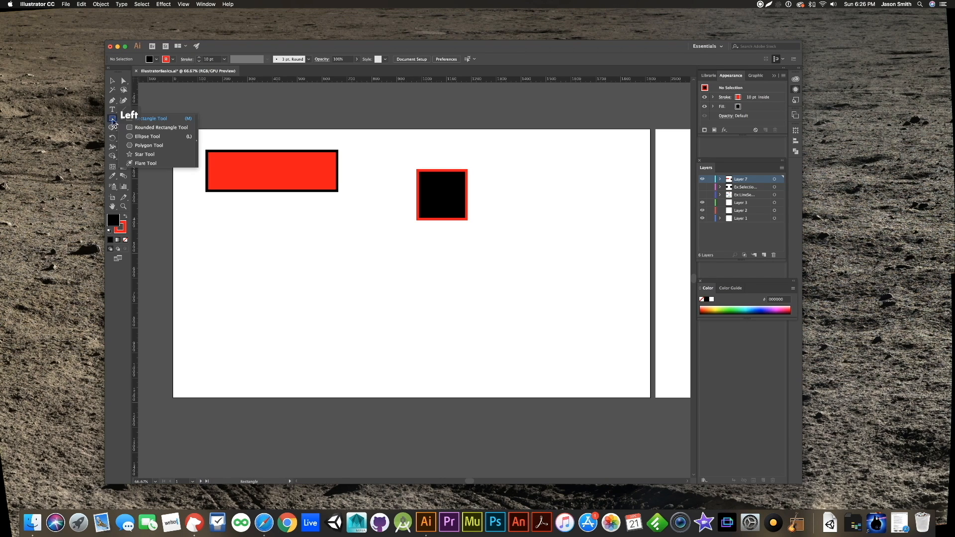
click(137, 128)
drag(275, 269, 362, 328)
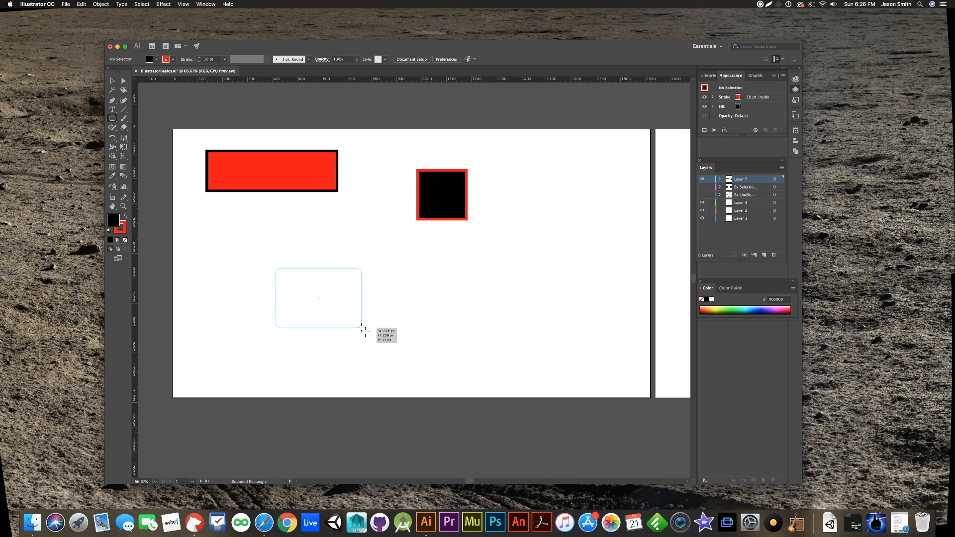
drag(368, 336, 377, 345)
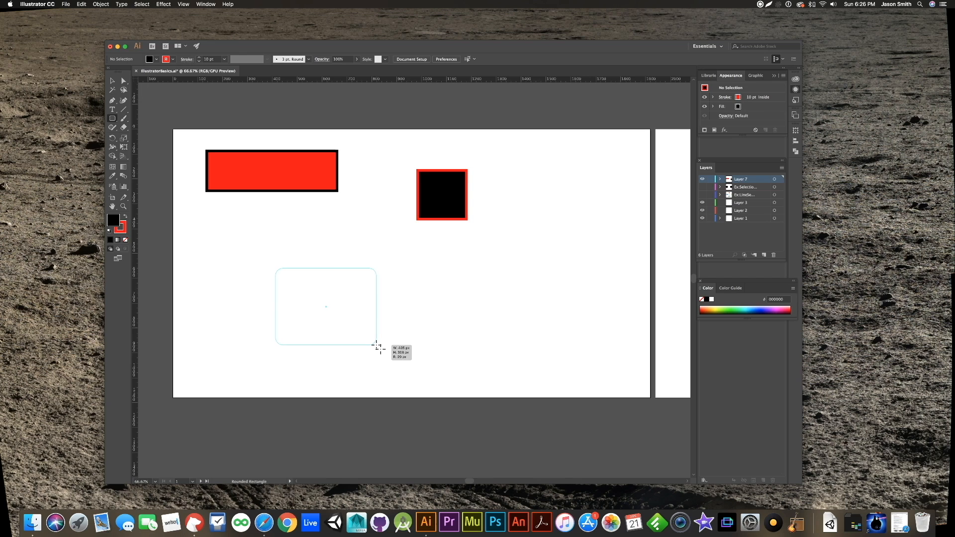
key(Right)
key(Left)
key(Right)
key(Left)
key(Right)
key(Left)
key(Right)
key(Left)
key(Right)
key(Left)
drag(376, 345, 376, 346)
key(Right)
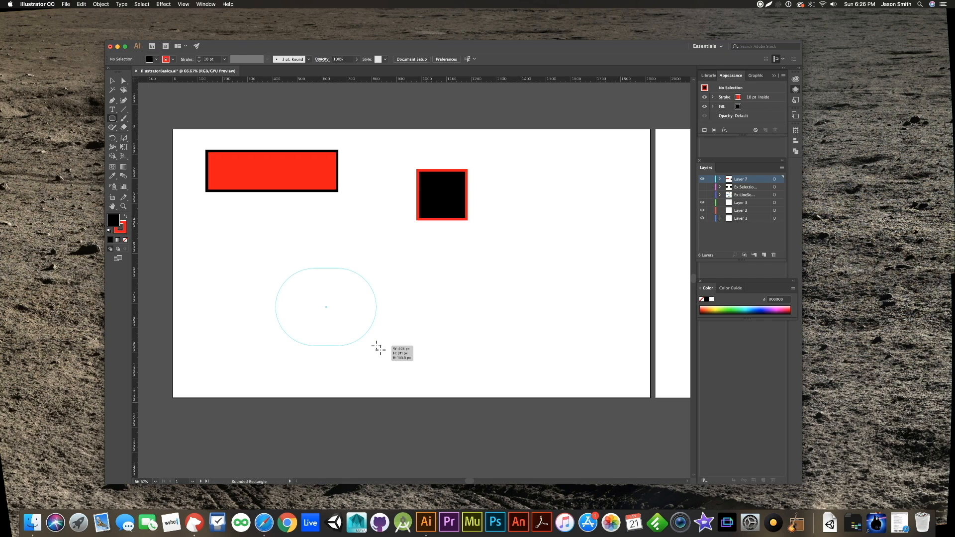
mouse_move(378, 347)
mouse_down()
mouse_move(508, 354)
mouse_move(355, 368)
mouse_move(368, 353)
mouse_move(419, 367)
mouse_up()
key(Left)
key(Right)
key(Left)
key(Right)
key(Left)
key(Right)
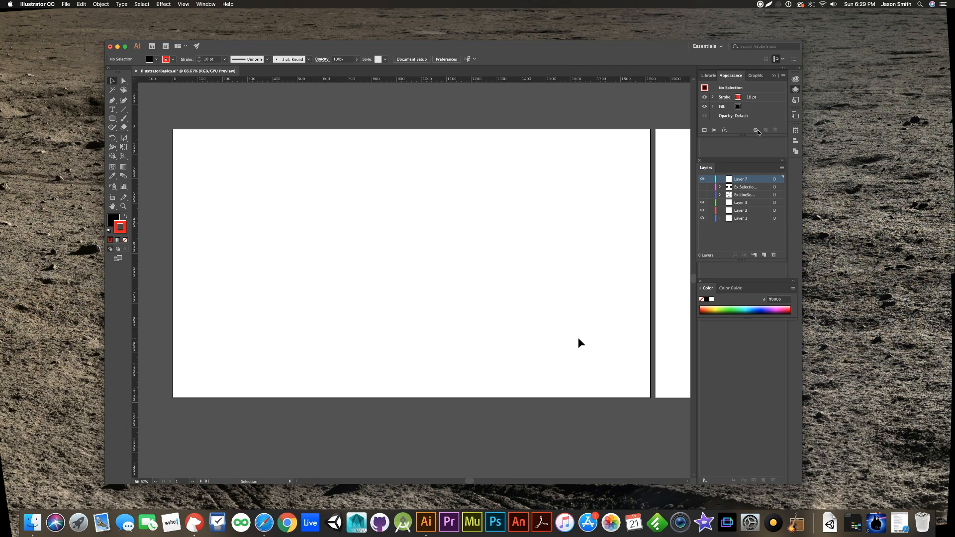
- Draw a circle about 366 px wide and two ellipses about 398 by 111 px and 305 by 585 px with the Ellipse Tool
click(113, 119)
click(114, 124)
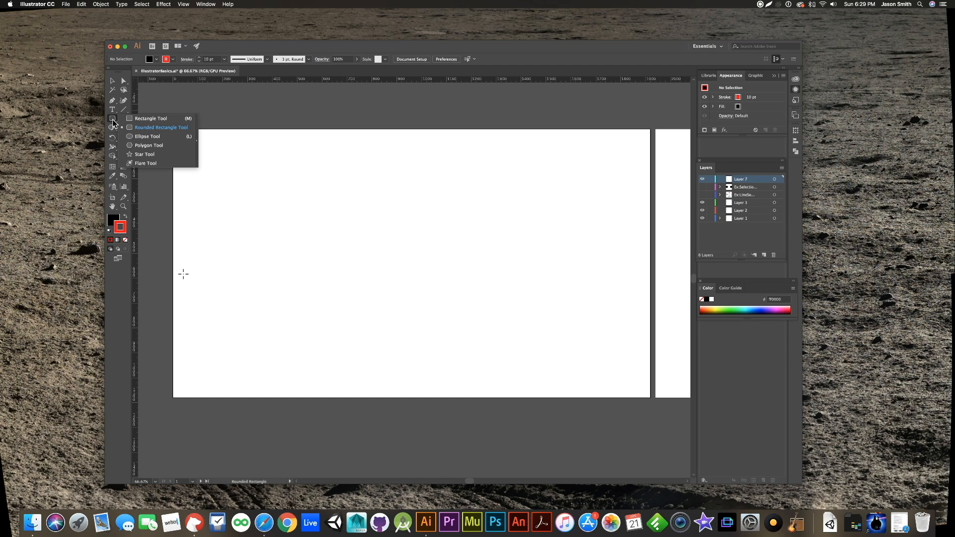
click(132, 137)
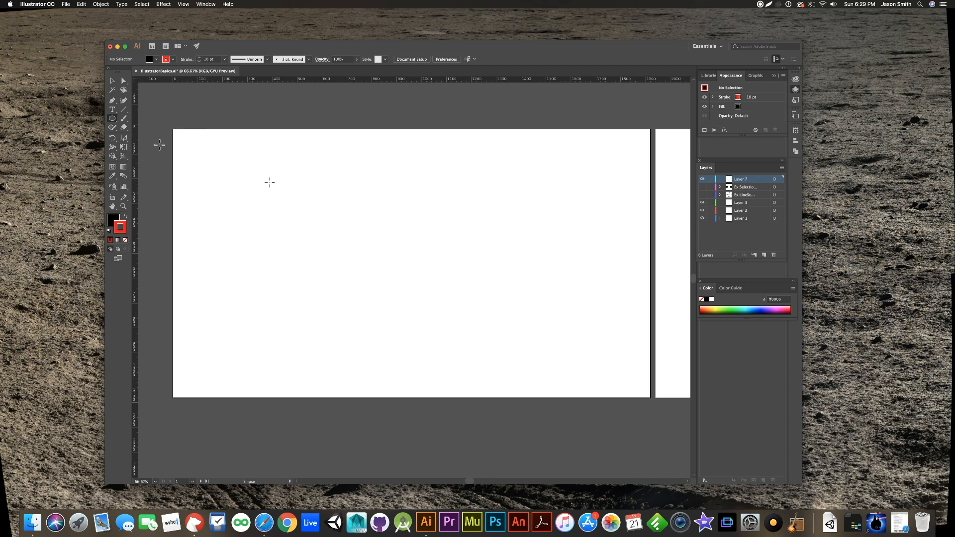
drag(220, 156, 260, 247)
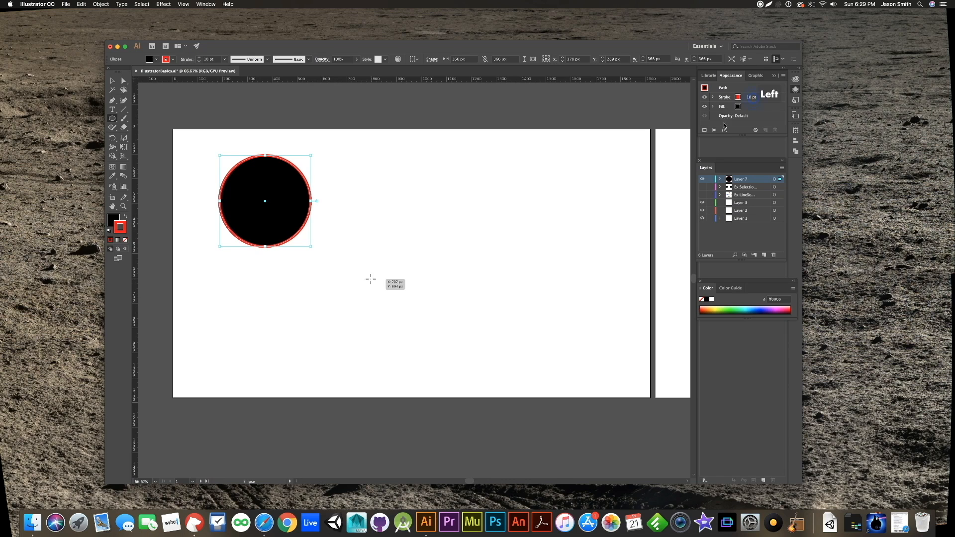
drag(353, 209, 454, 238)
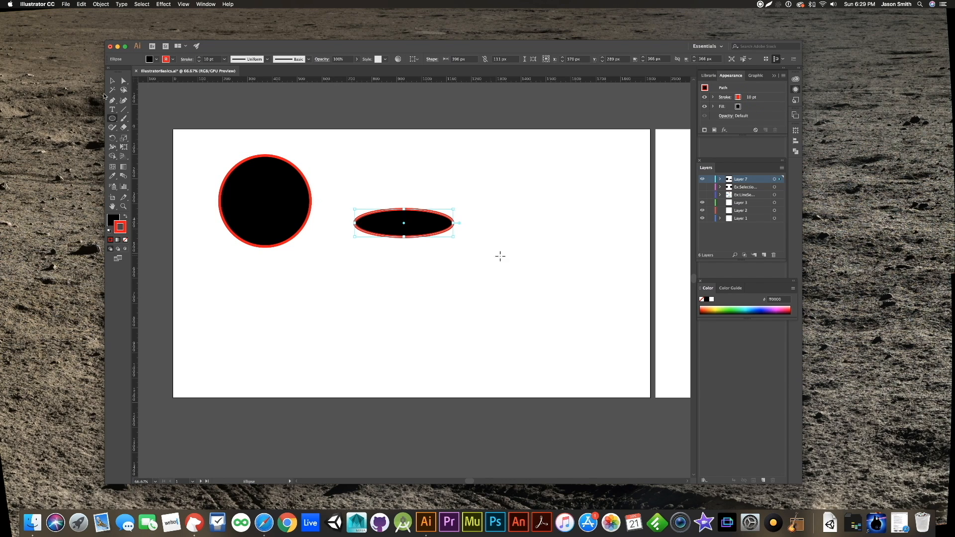
drag(536, 184, 613, 330)
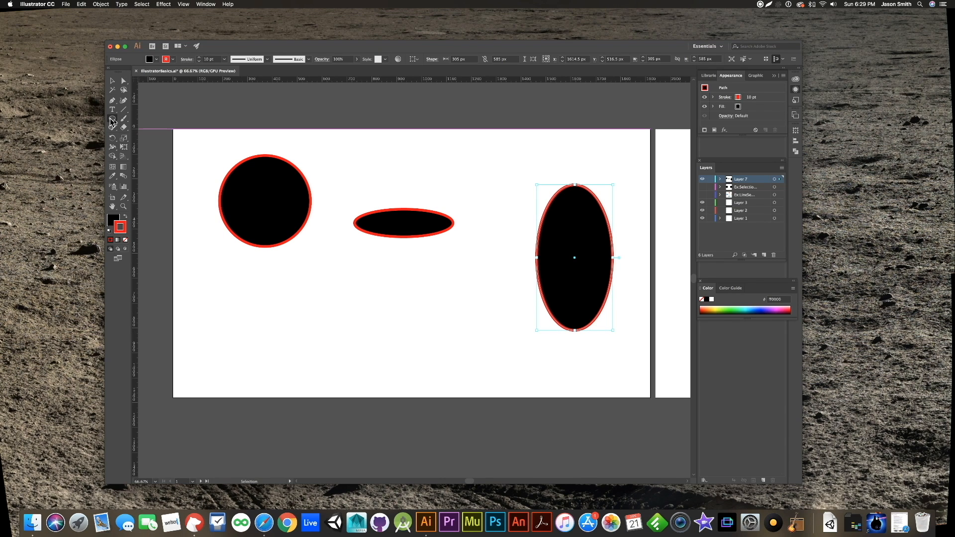
- Draw a hexagon about 704 by 743 px with the Polygon Tool, varying its number of sides while drawing, and move it over the two ellipses
click(113, 120)
click(112, 121)
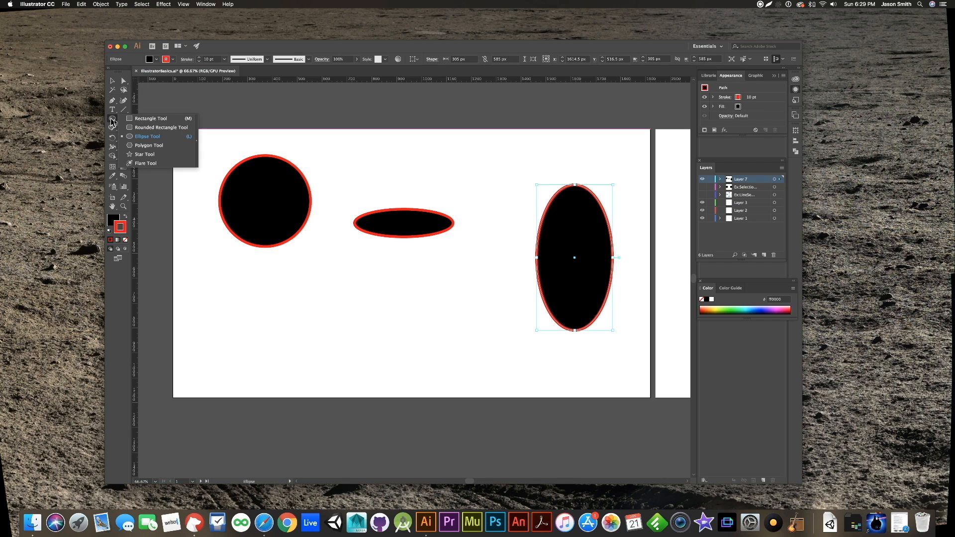
click(140, 148)
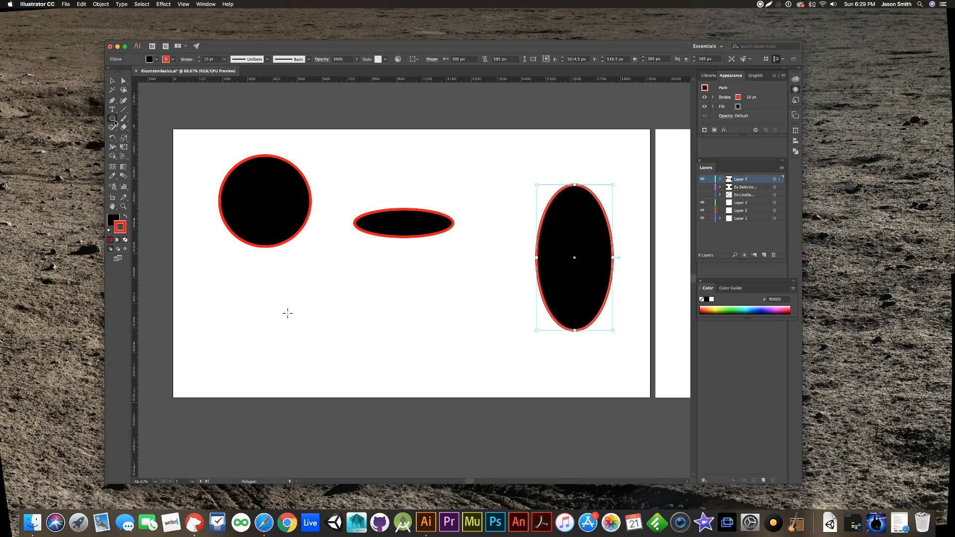
drag(295, 285, 327, 312)
key(Up)
key(Up)
key(Up)
key(Up)
key(Up)
key(Up)
key(Down)
key(Down)
key(Down)
key(Down)
key(Down)
key(Down)
key(Down)
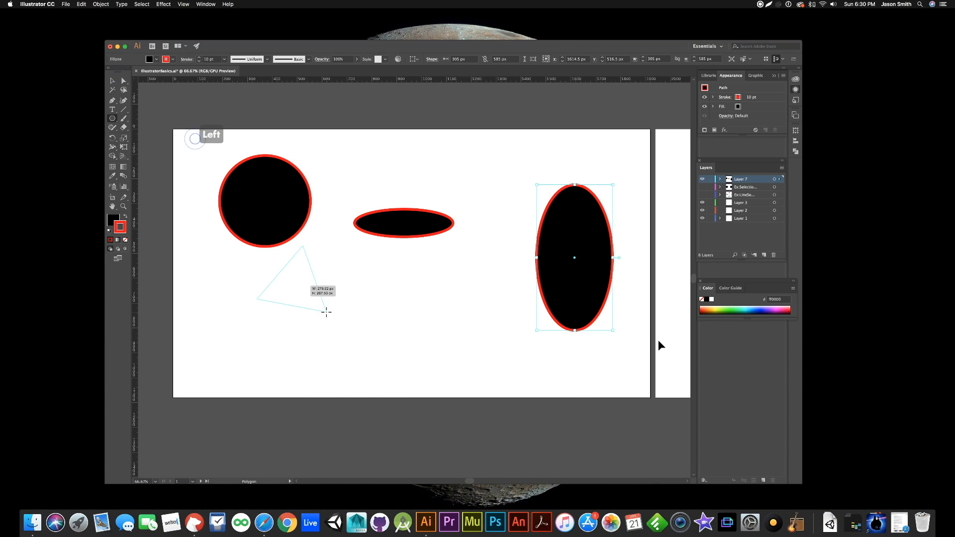
key(Up)
key(Up)
key(Up)
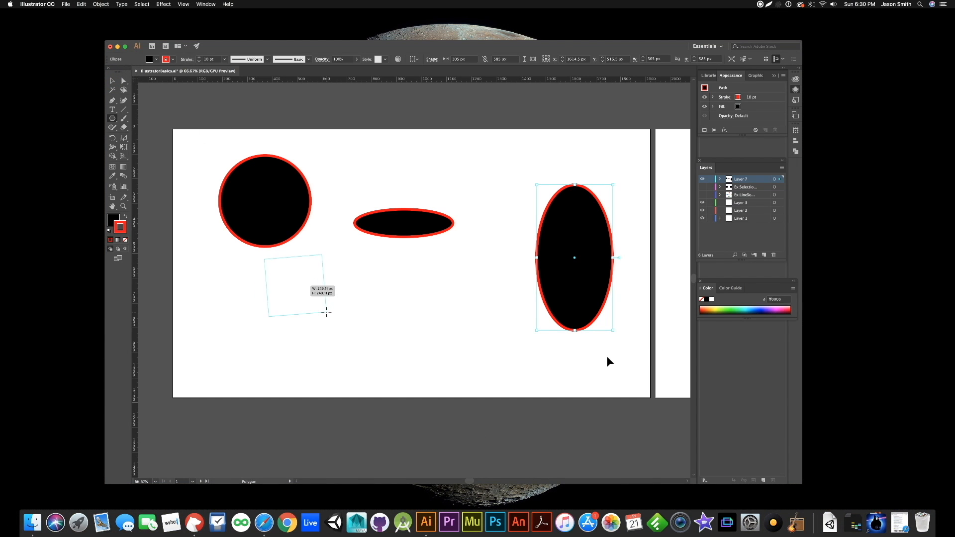
key(Down)
key(Up)
key(Up)
key(Up)
key(Down)
key(Down)
key(Down)
drag(326, 312, 368, 344)
key(Up)
drag(367, 345, 367, 344)
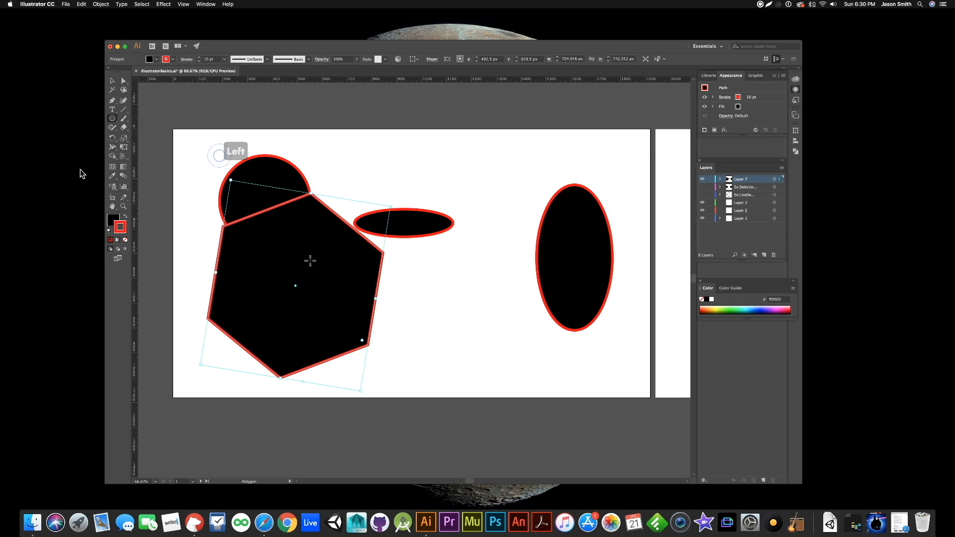
click(112, 82)
drag(252, 250, 434, 266)
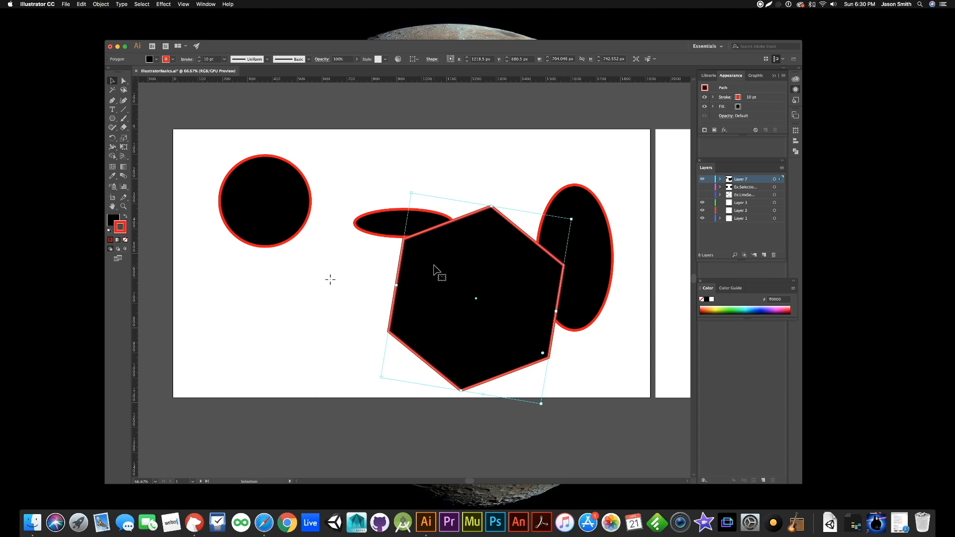
- Draw a star about 360 by 363 px below the circle with the Star Tool, varying its number of points while drawing
click(113, 119)
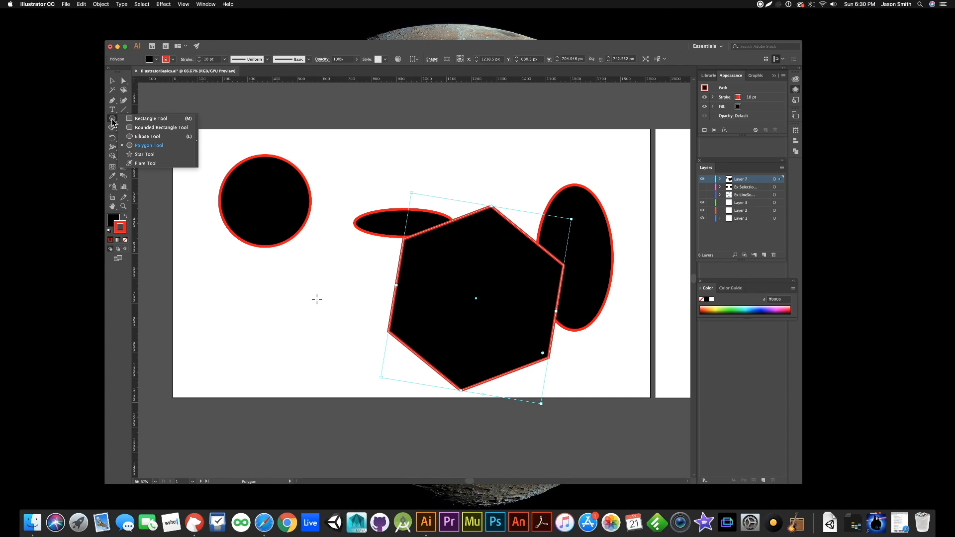
drag(113, 122, 141, 158)
click(353, 209)
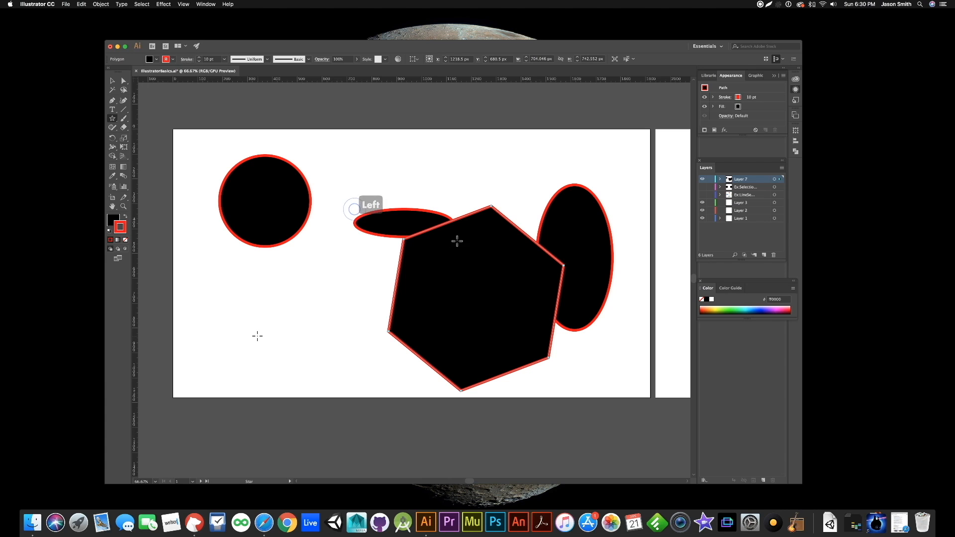
drag(220, 293, 249, 326)
key(Up)
key(Up)
key(Up)
key(Up)
key(Up)
key(Up)
key(Down)
key(Down)
key(Down)
key(Down)
key(Down)
key(Down)
key(Down)
key(Down)
key(Up)
key(Up)
key(Up)
key(Up)
key(Up)
key(Up)
key(Up)
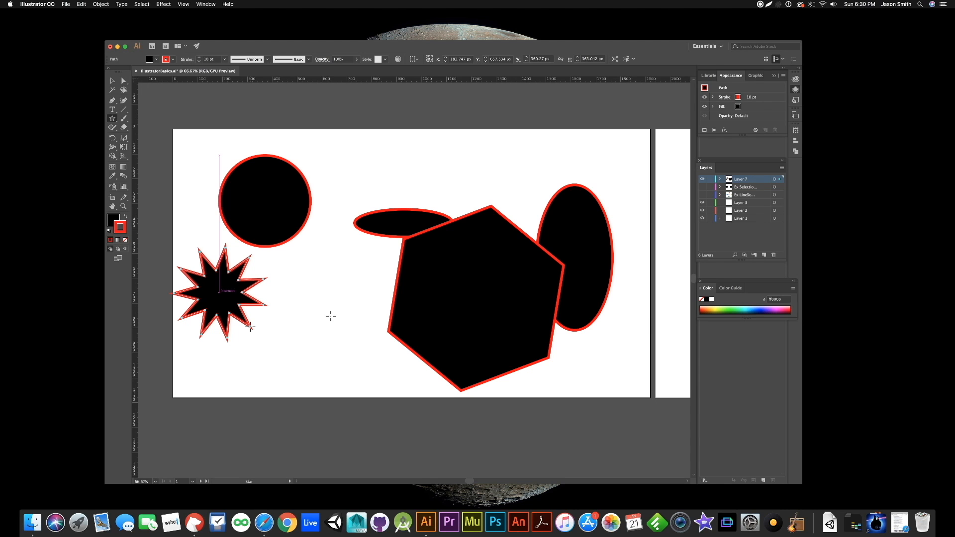
- Move the star clear of the artboard's edge and pull both ellipses up and away from the hexagon
key(v)
drag(219, 291, 290, 322)
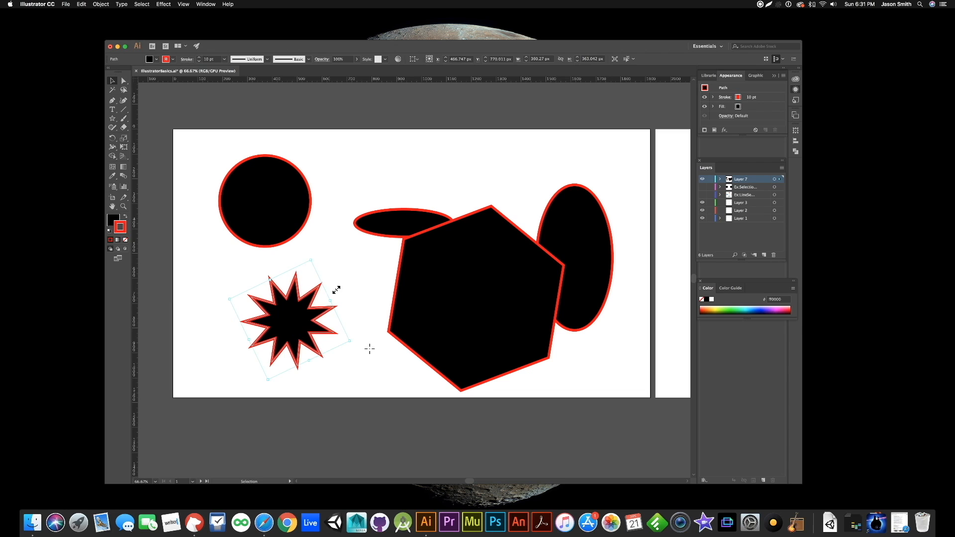
click(376, 159)
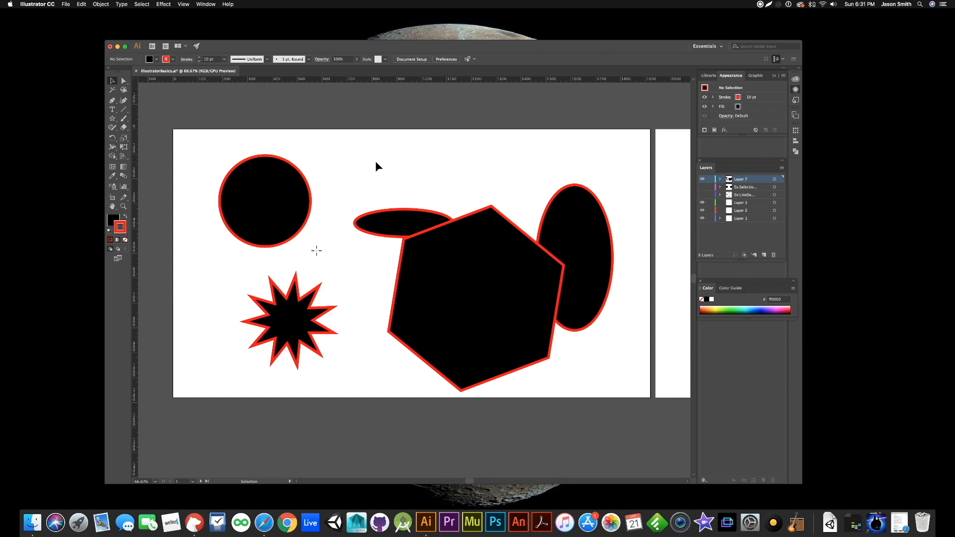
click(255, 250)
drag(392, 220, 371, 174)
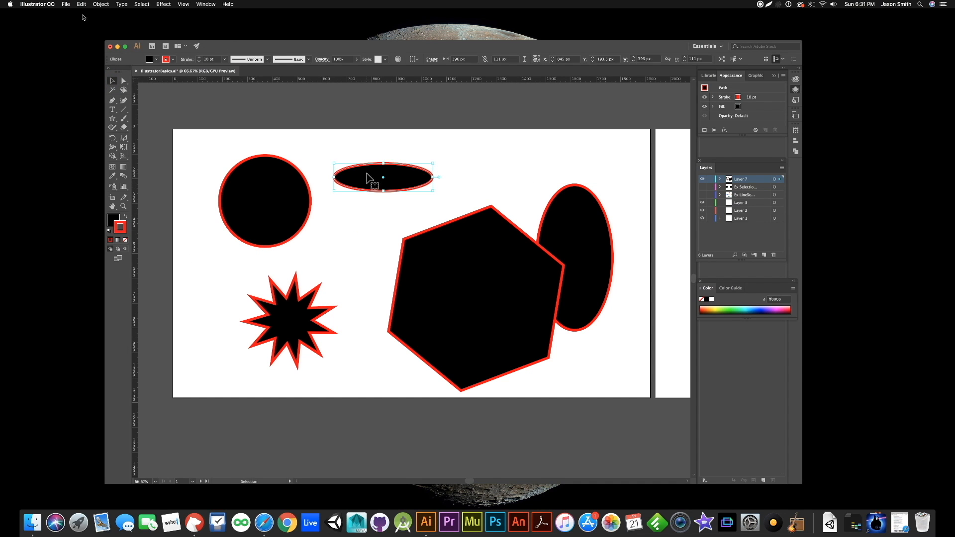
drag(593, 220, 619, 181)
click(608, 365)
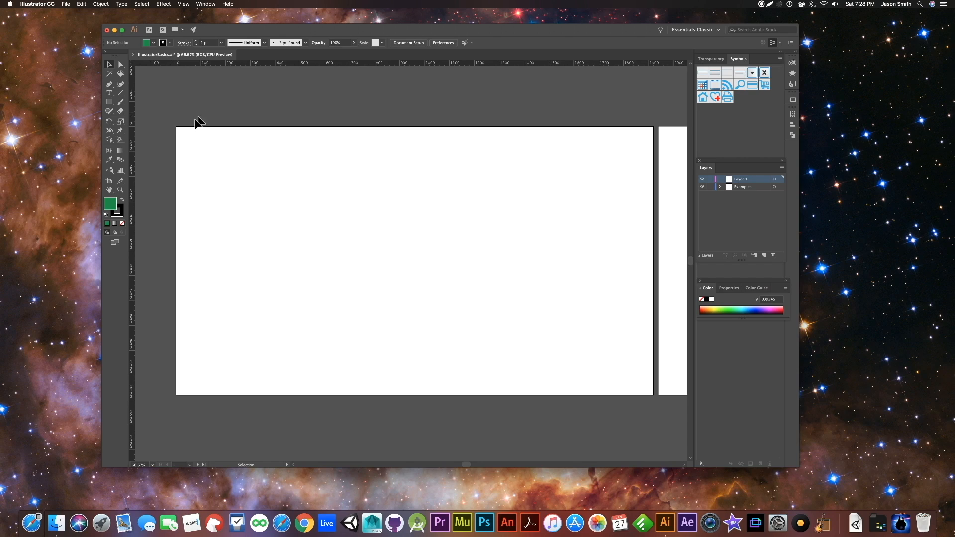
- Paint a thin arch with the Paintbrush Tool, and add rough-textured strokes around it with a charcoal-like brush at 11 pt
click(121, 102)
mouse_move(292, 269)
mouse_down()
mouse_move(322, 225)
mouse_move(376, 217)
mouse_move(424, 278)
mouse_up()
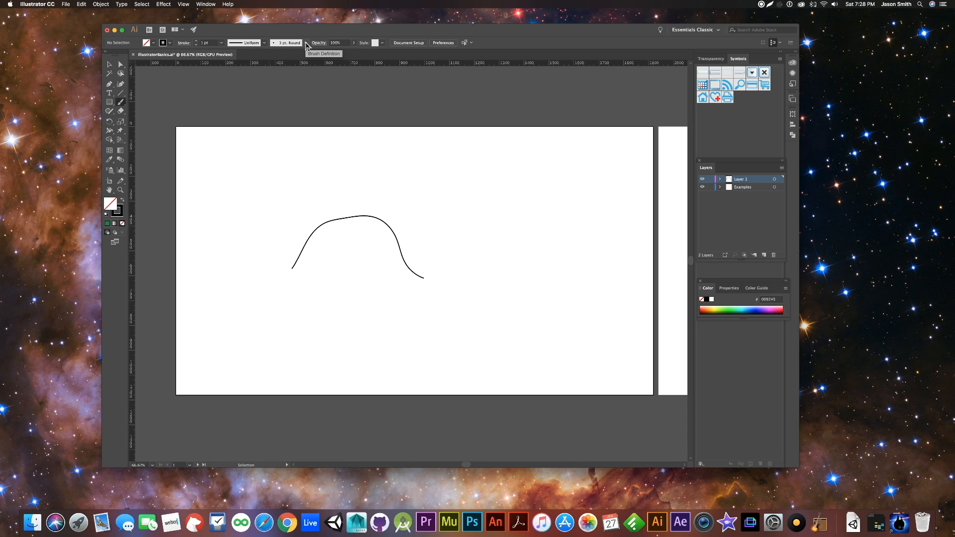
click(306, 43)
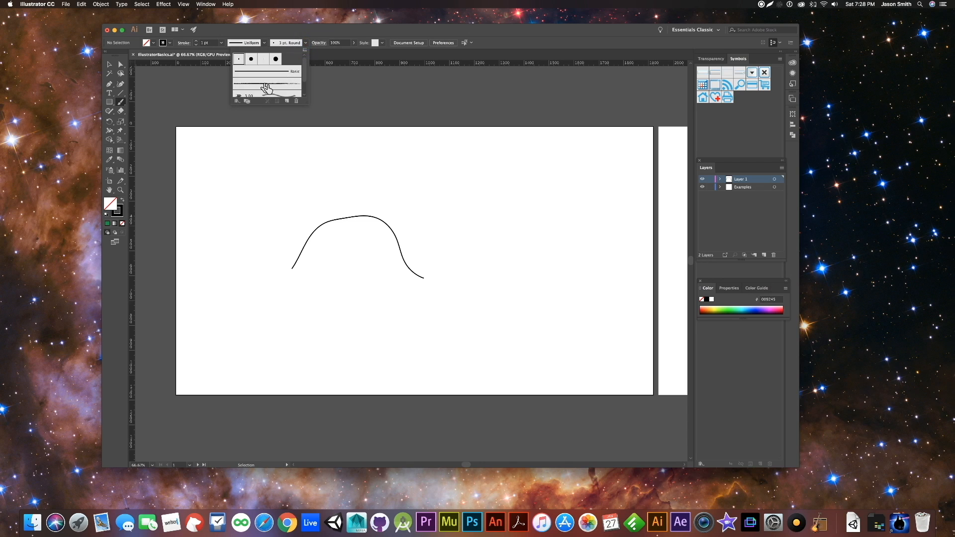
click(265, 84)
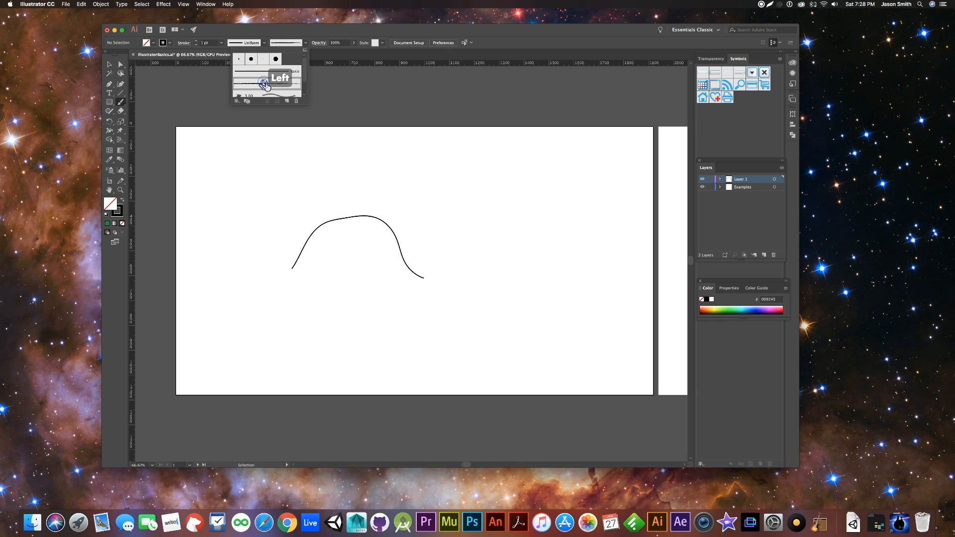
click(197, 44)
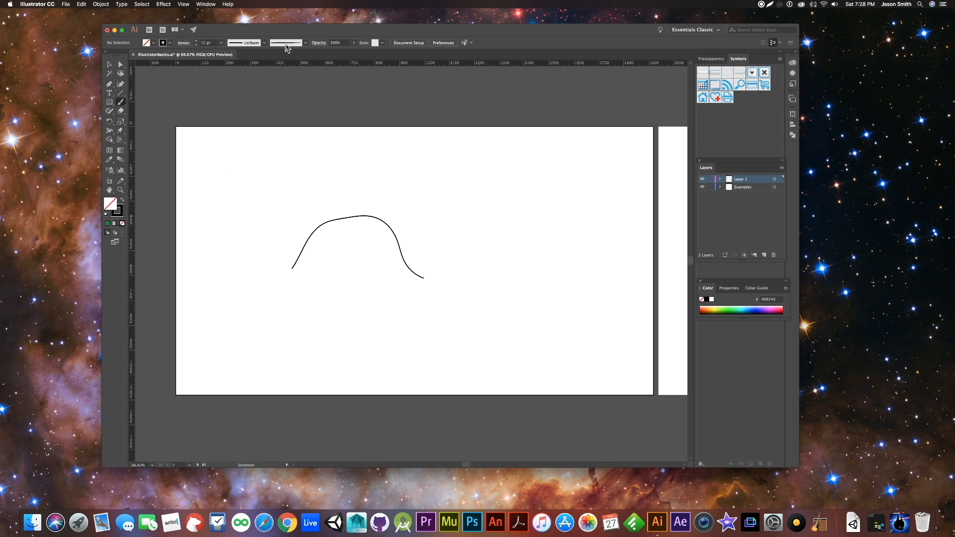
mouse_move(264, 226)
mouse_down()
mouse_move(349, 171)
mouse_move(444, 187)
mouse_move(473, 222)
mouse_up()
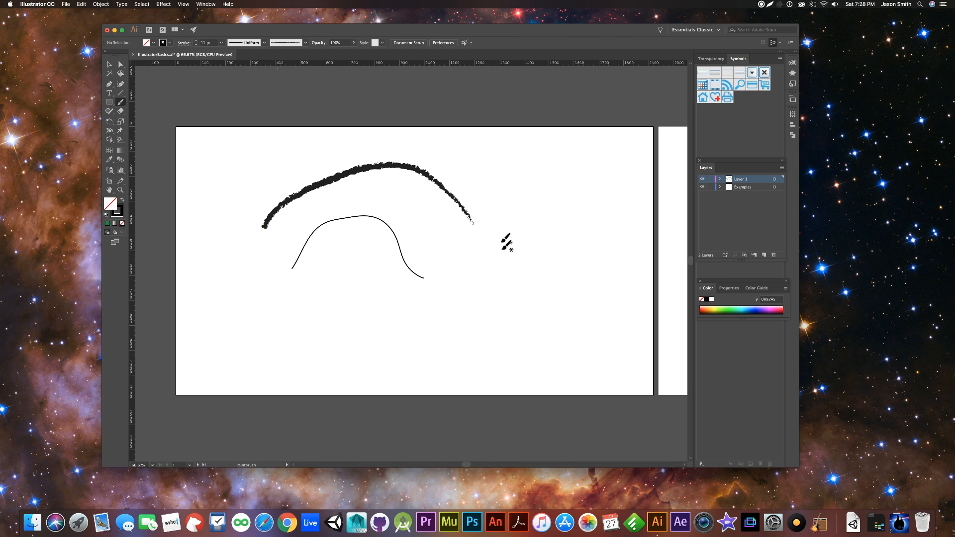
mouse_move(581, 297)
mouse_down()
mouse_move(532, 342)
mouse_move(489, 326)
mouse_up()
mouse_move(536, 224)
mouse_down()
mouse_move(460, 287)
mouse_move(436, 325)
mouse_move(353, 309)
mouse_move(326, 339)
mouse_move(276, 314)
mouse_move(271, 275)
mouse_up()
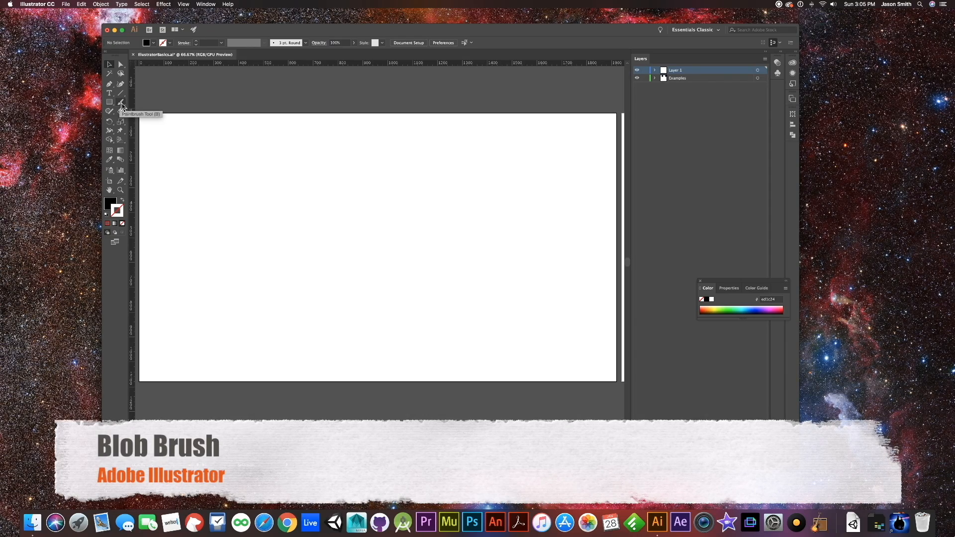
- Paint a thick black zigzag across the blank artboard and past its edge with the Blob Brush Tool
click(121, 106)
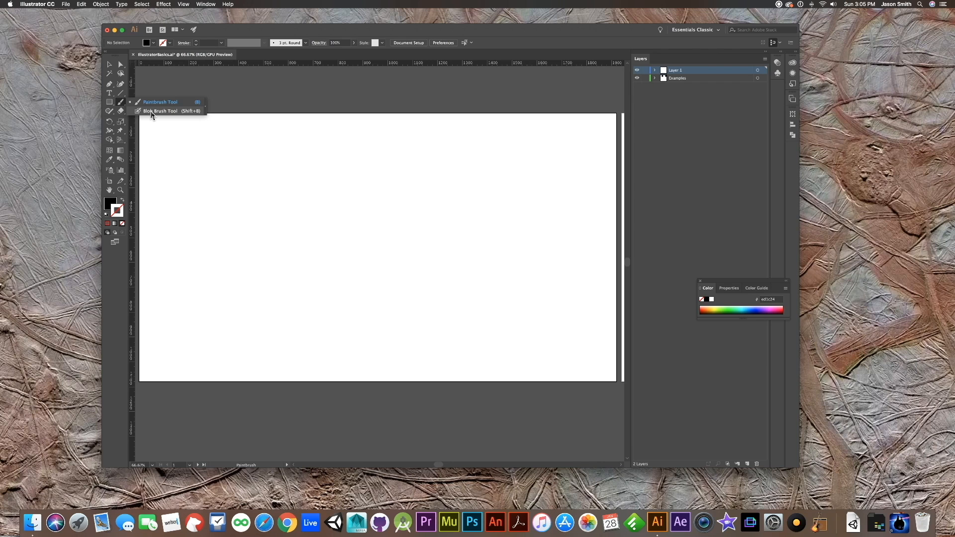
click(151, 111)
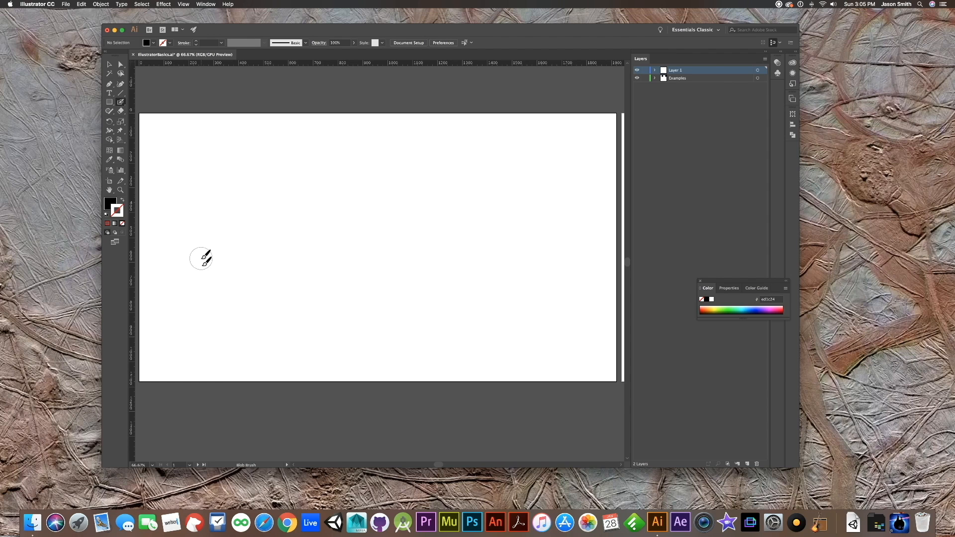
mouse_move(198, 266)
mouse_down()
mouse_move(304, 198)
mouse_move(392, 292)
mouse_move(540, 206)
mouse_move(716, 178)
mouse_up()
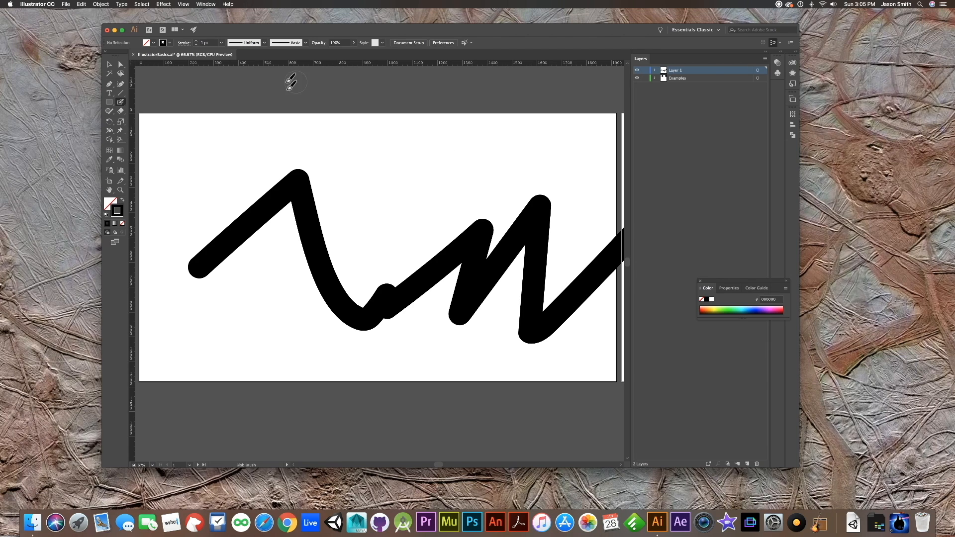
- Select the blob brush zigzag and set its stroke color to the RGB Red swatch
click(107, 65)
click(256, 204)
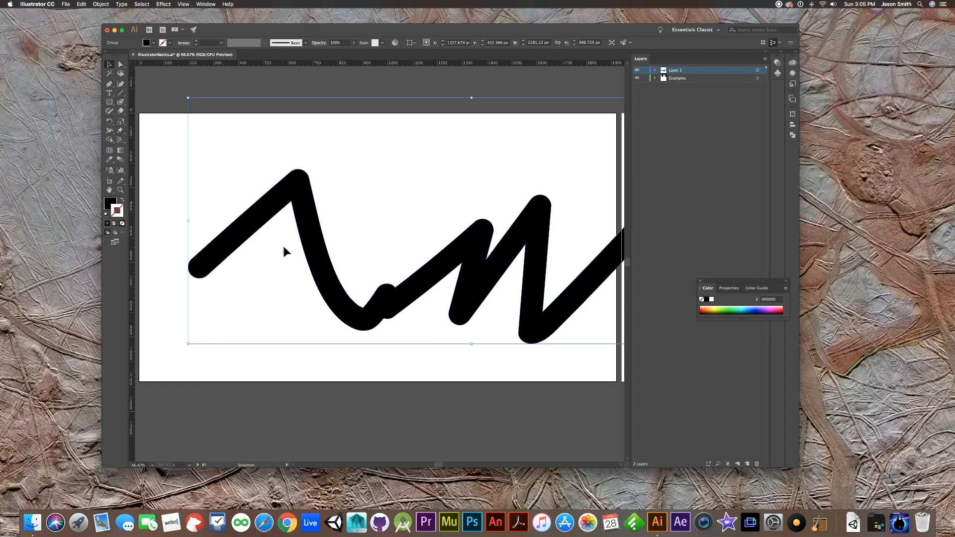
double_click(117, 213)
click(552, 244)
click(413, 232)
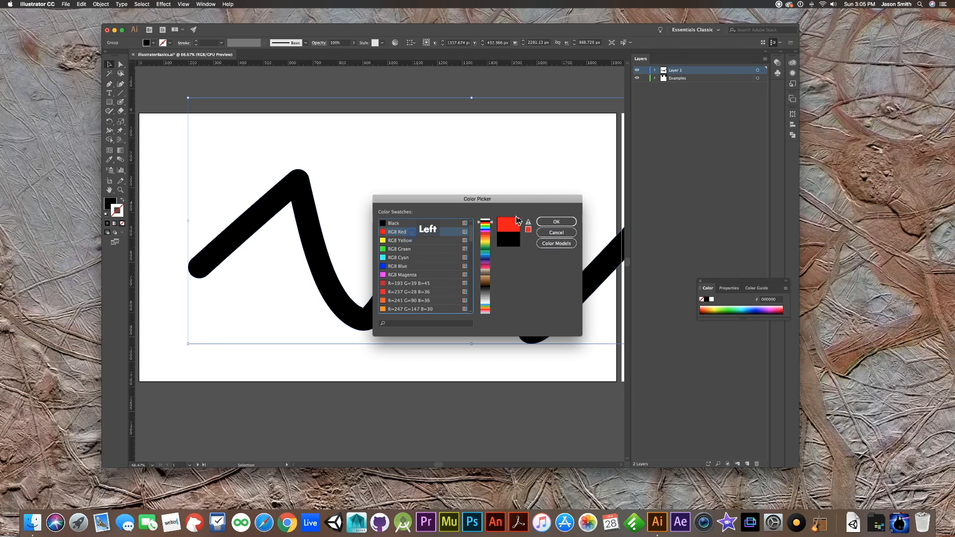
click(543, 222)
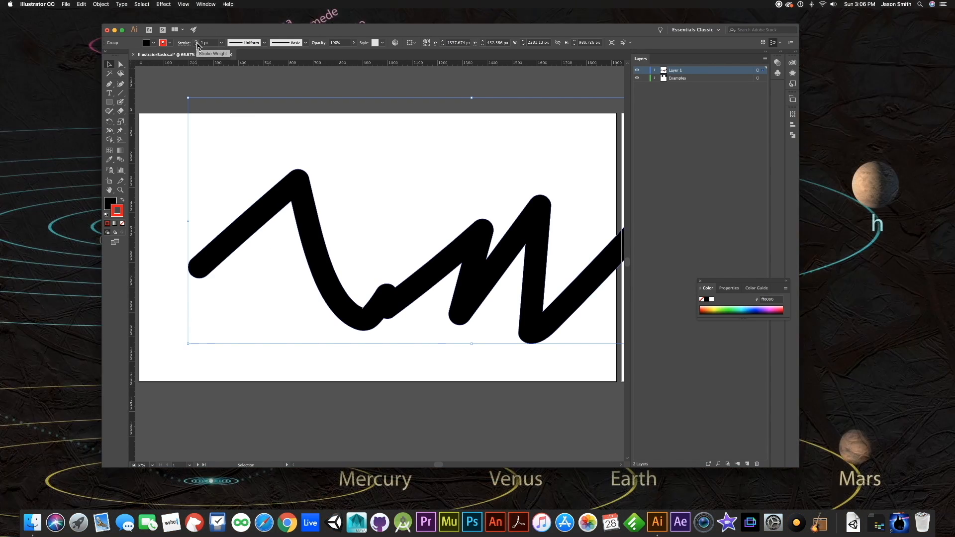
- Set the zigzag's stroke weight to 7 pt and deselect it
click(196, 43)
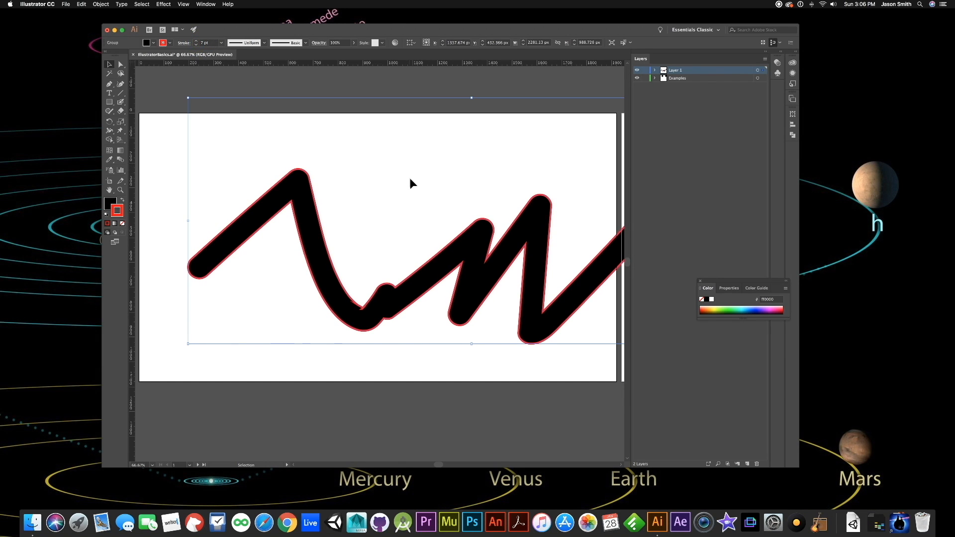
click(389, 182)
drag(445, 266, 411, 284)
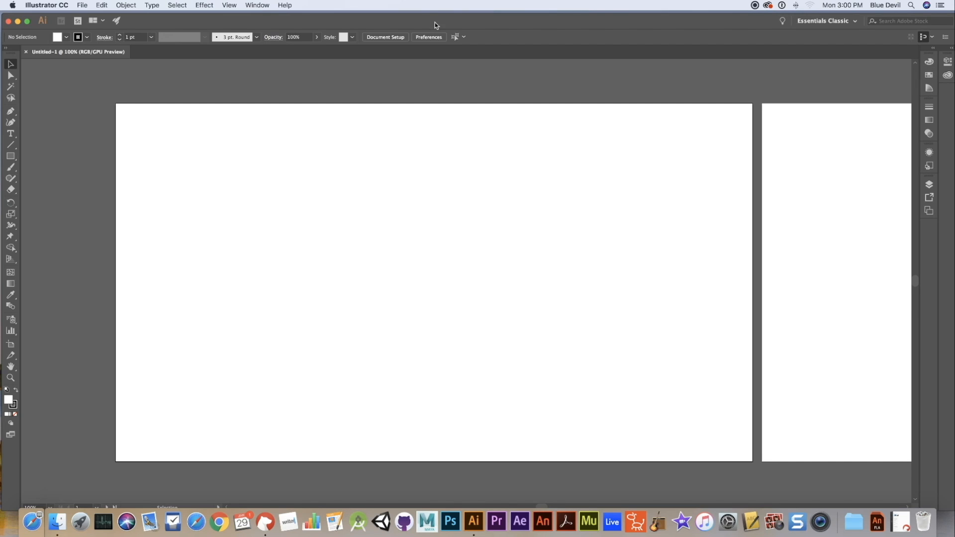
- Show the Swatches as an enlarged floating palette over the first artboard and collapse the Color Guide
click(257, 6)
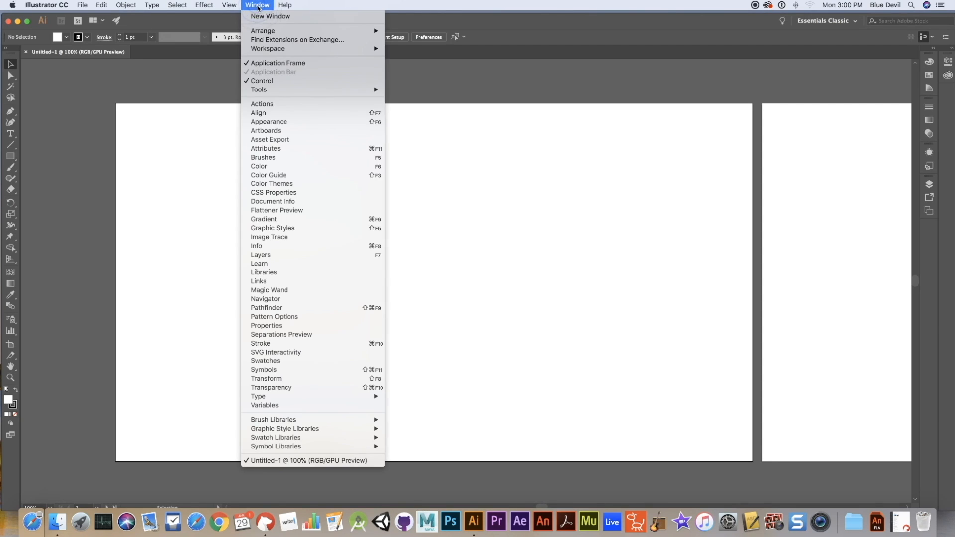
click(272, 361)
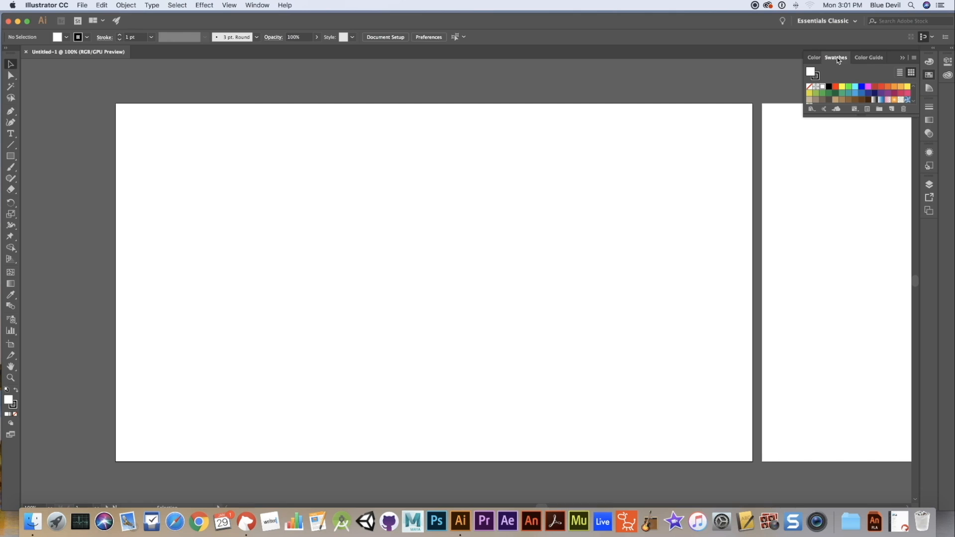
drag(838, 60, 637, 171)
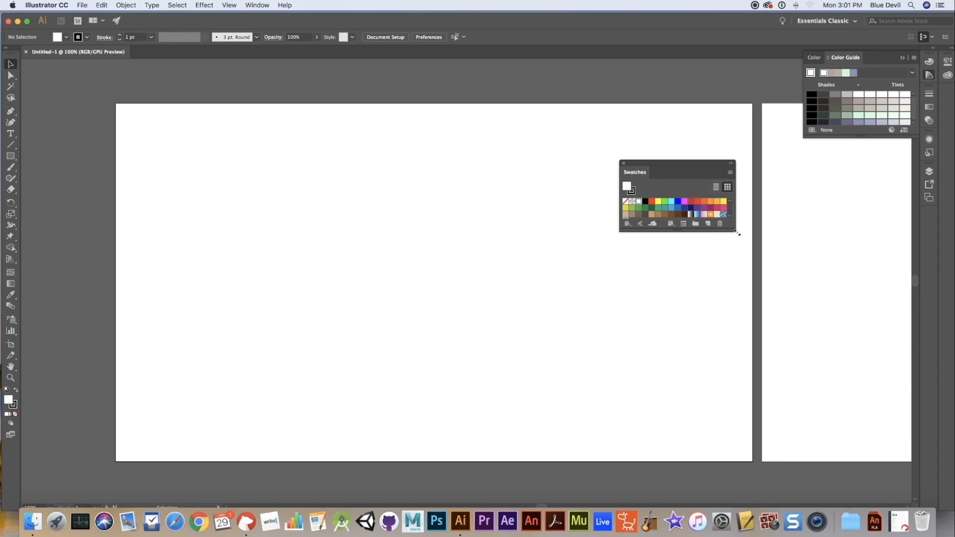
drag(736, 232, 750, 277)
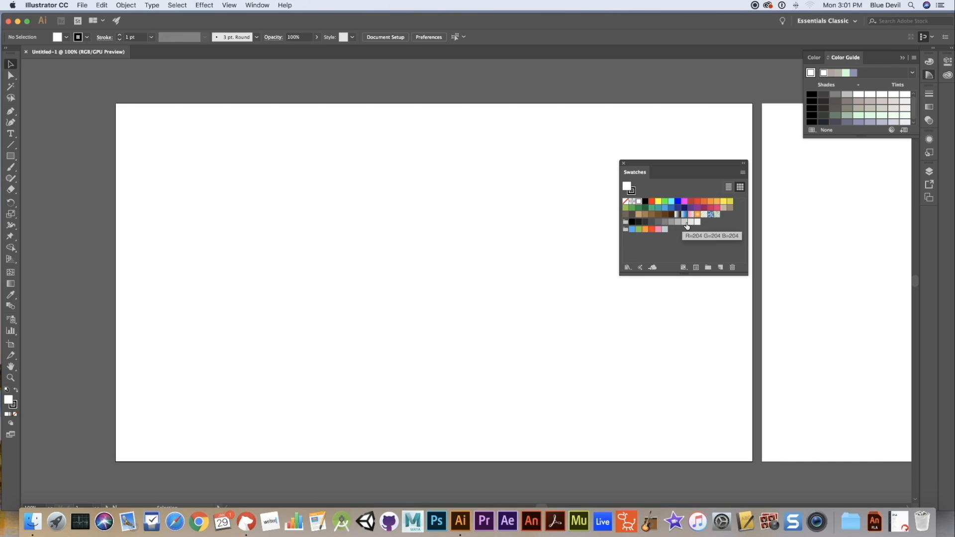
click(902, 59)
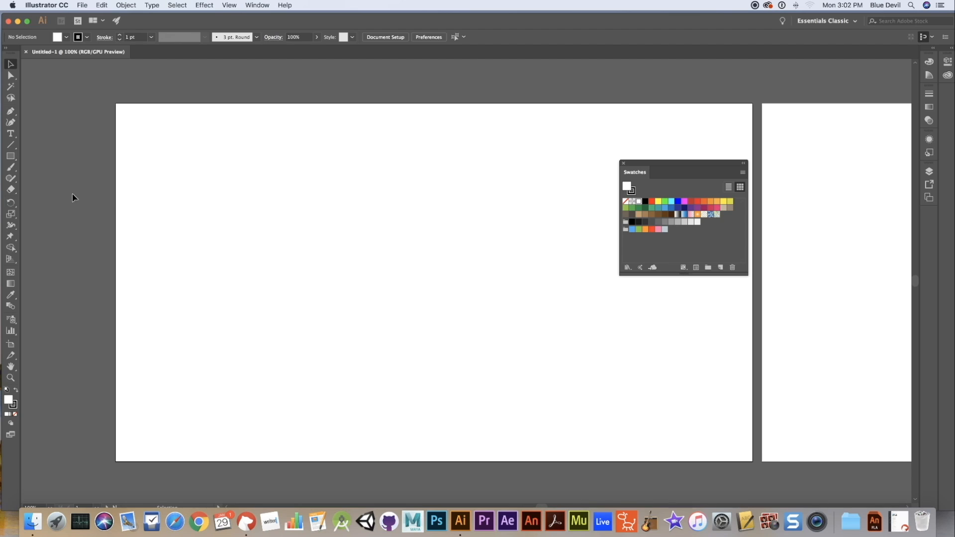
- Draw a rectangle about 330 by 245 px on the first artboard and set its stroke weight to 9 pt
click(11, 157)
drag(194, 173, 349, 286)
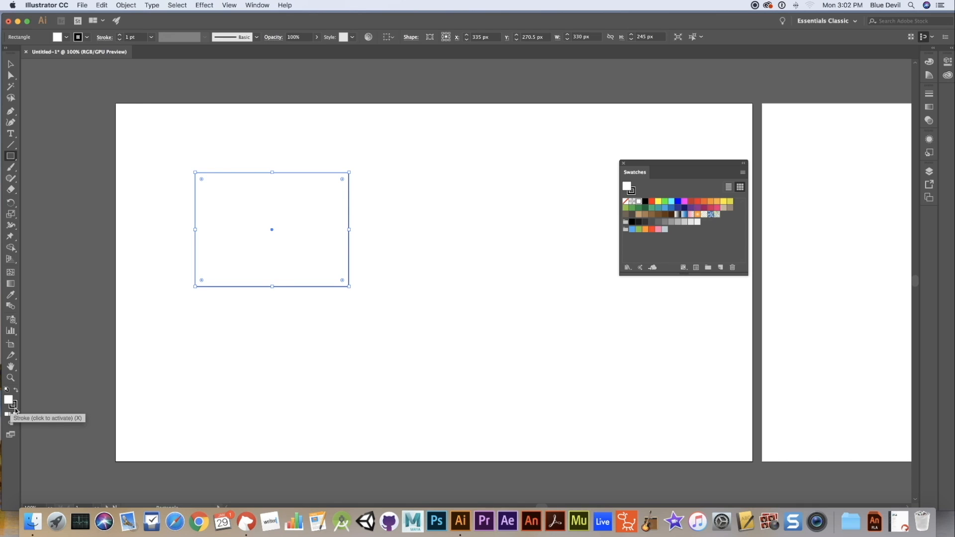
click(120, 35)
click(119, 35)
click(119, 34)
click(119, 35)
click(120, 35)
click(119, 34)
click(119, 35)
click(119, 35)
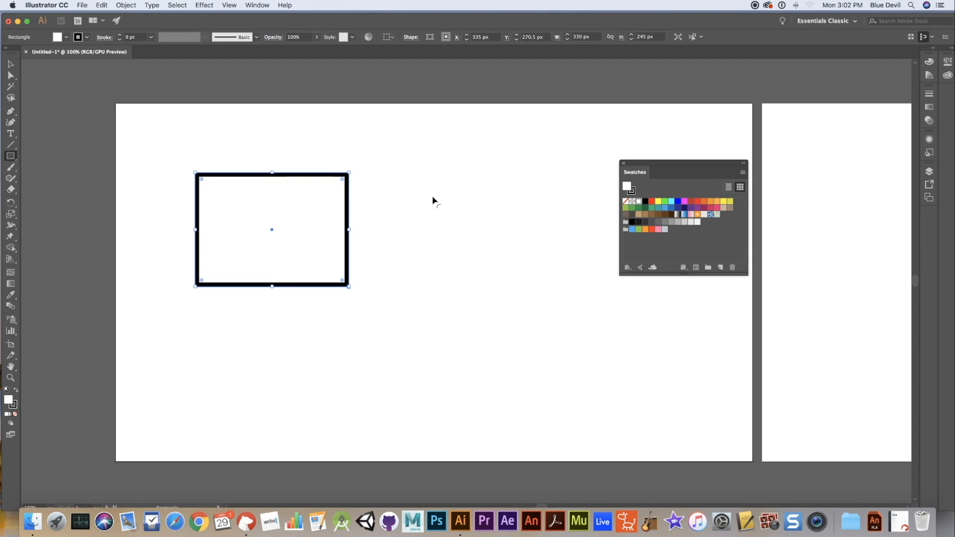
- Apply the RGB Cyan swatch to the rectangle's fill and the dark red c1272d swatch to its stroke
click(672, 203)
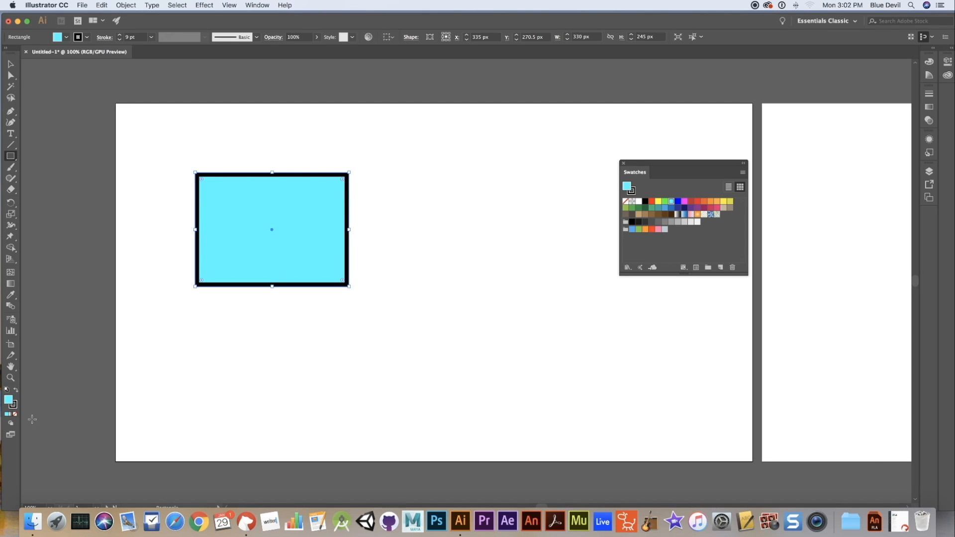
click(14, 405)
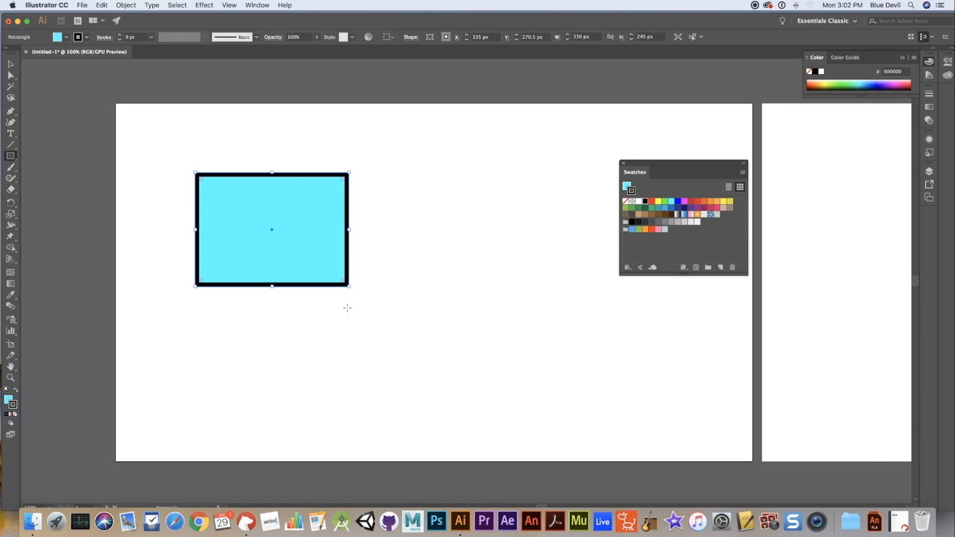
click(694, 204)
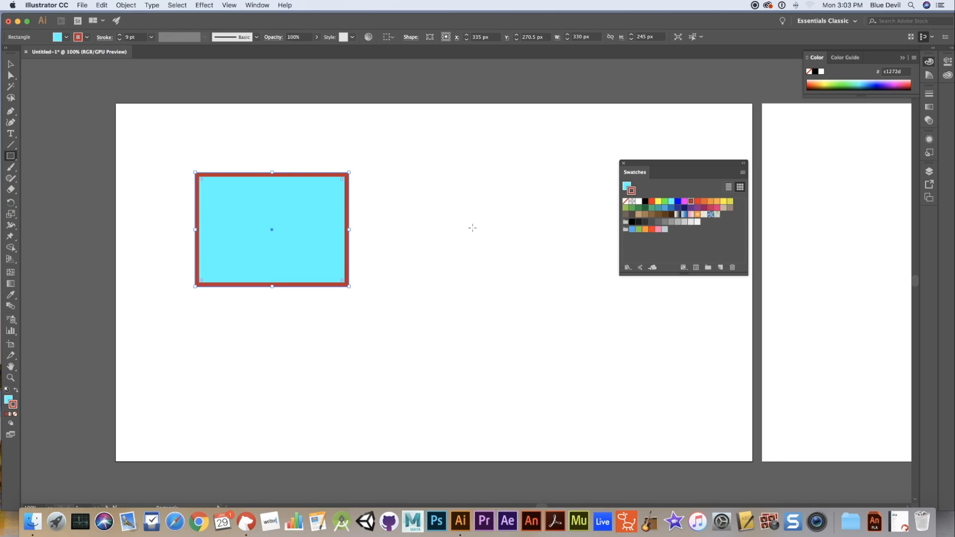
- Open the VisiBone2 swatch library, enlarge it until all its colors show, and move it nearer the Swatches
click(630, 270)
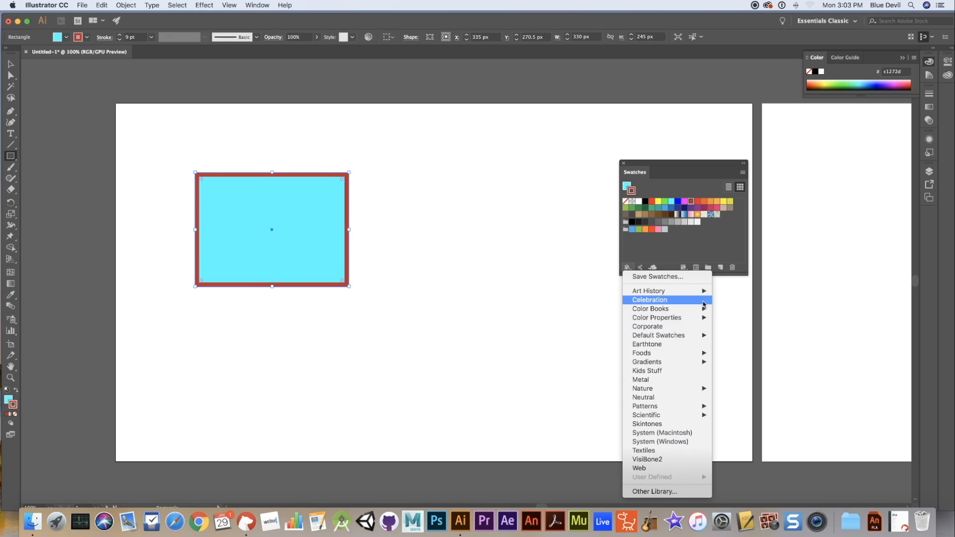
mouse_move(701, 295)
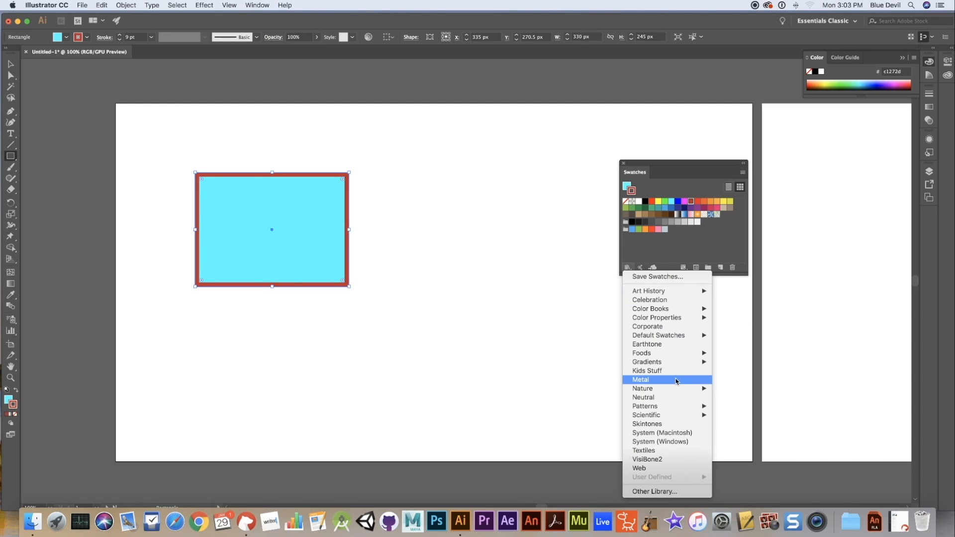
click(652, 460)
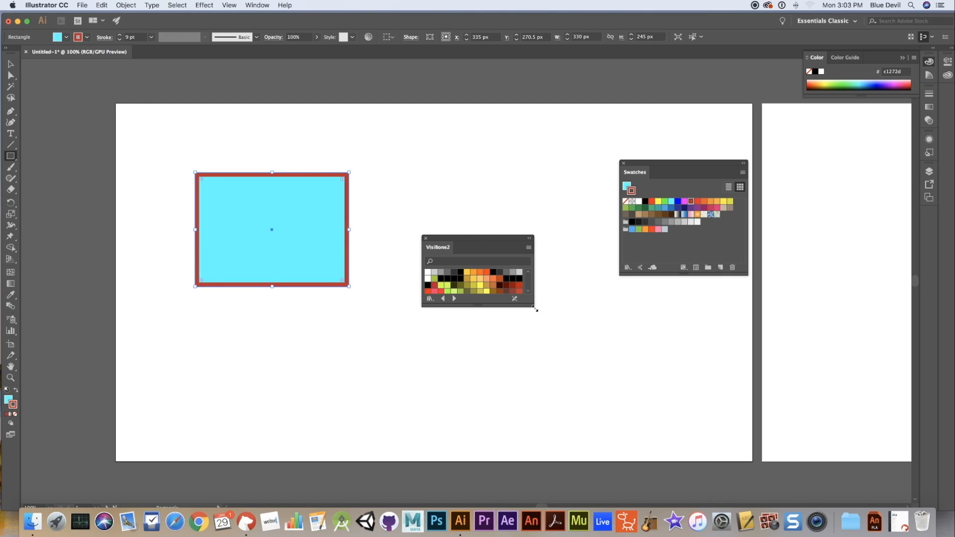
drag(535, 309, 567, 375)
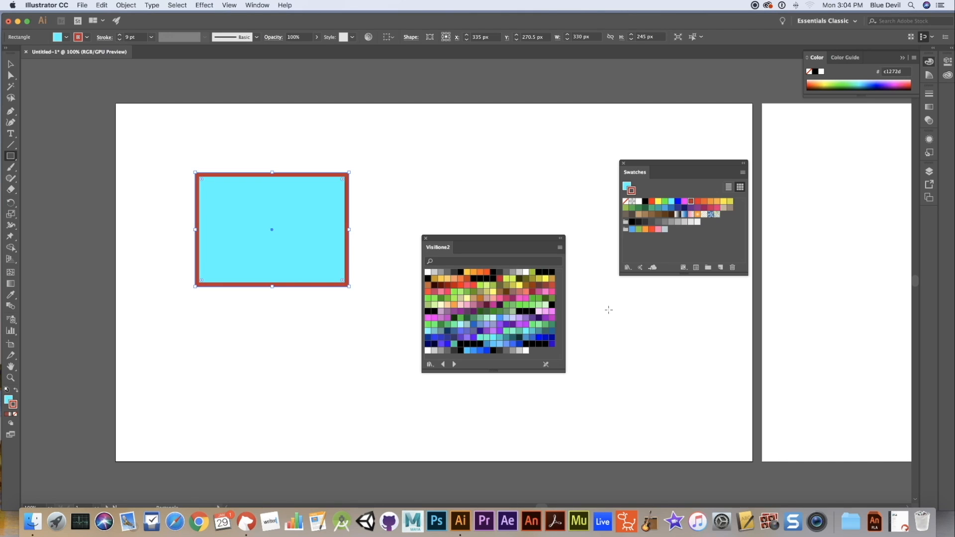
drag(494, 241, 534, 256)
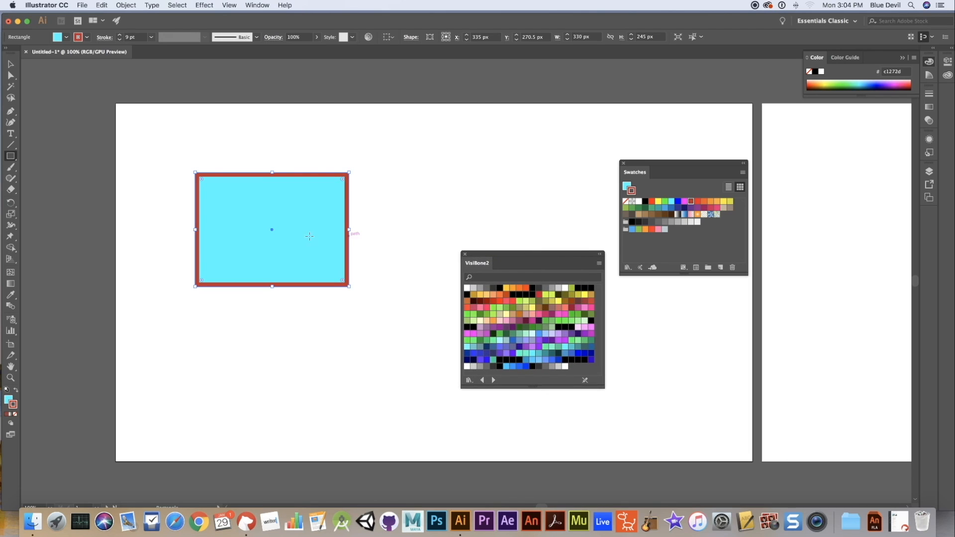
- Apply the green 00ff00 swatch from VisiBone2 to the rectangle's fill and another library swatch to its stroke
click(7, 400)
click(560, 326)
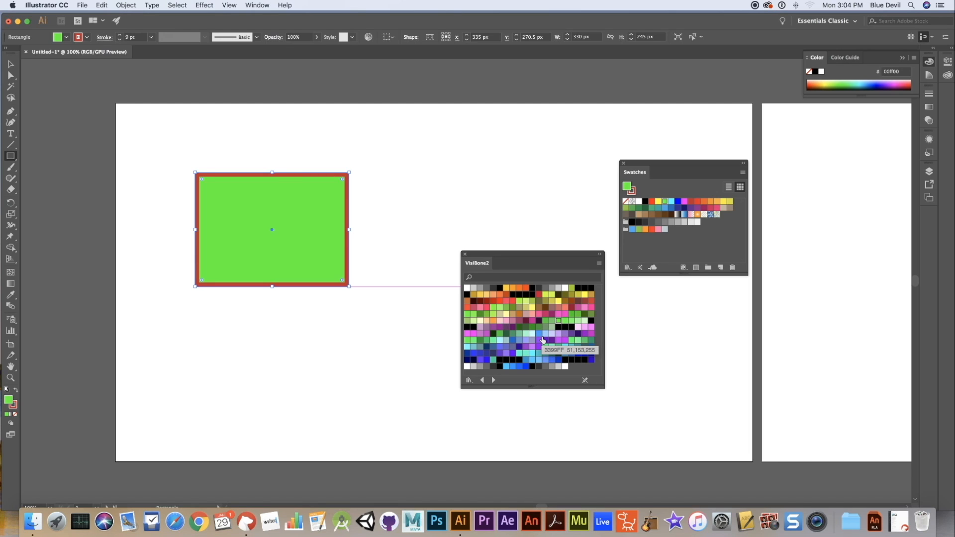
click(14, 406)
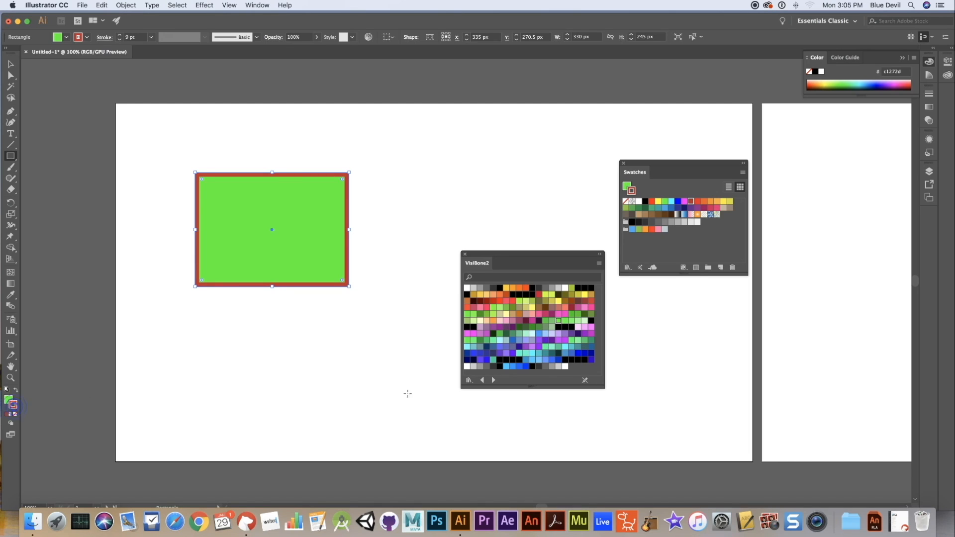
click(487, 308)
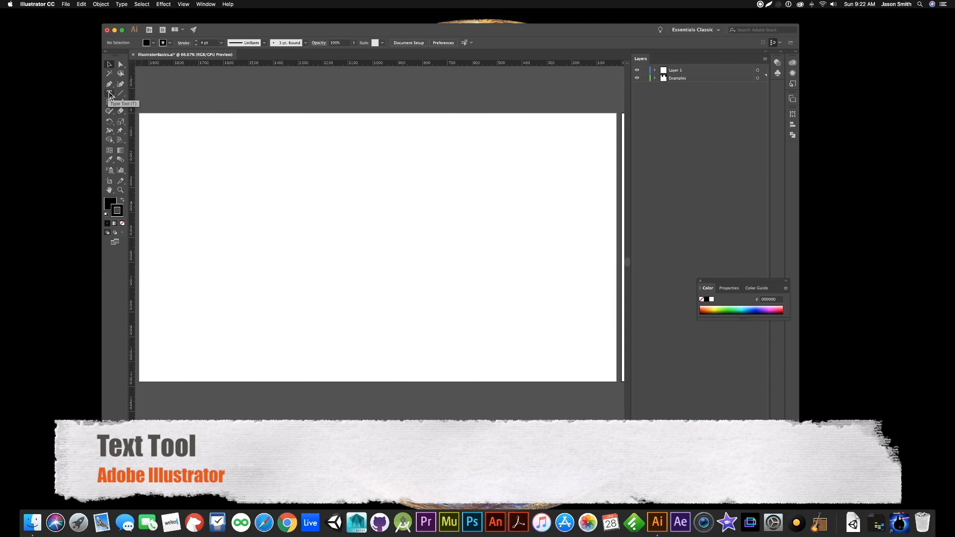
- Draw a text area about 881 by 378 px on the first artboard and replace its placeholder text with "Hello!"
click(110, 94)
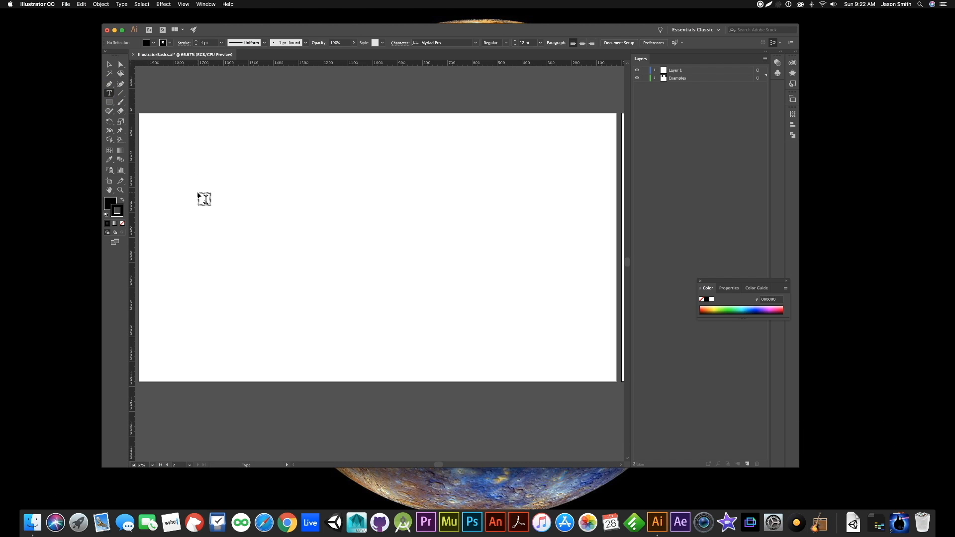
click(197, 160)
drag(197, 160, 416, 254)
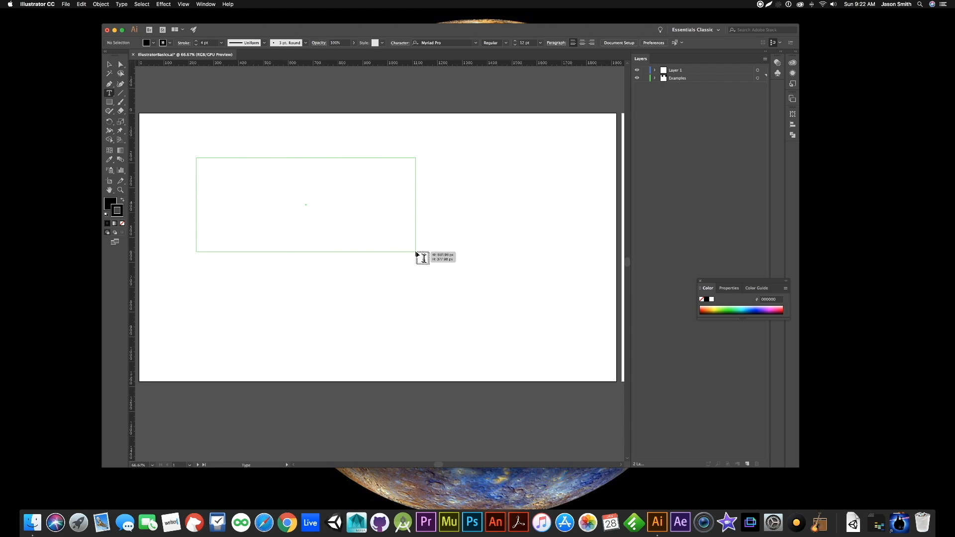
drag(416, 254, 417, 255)
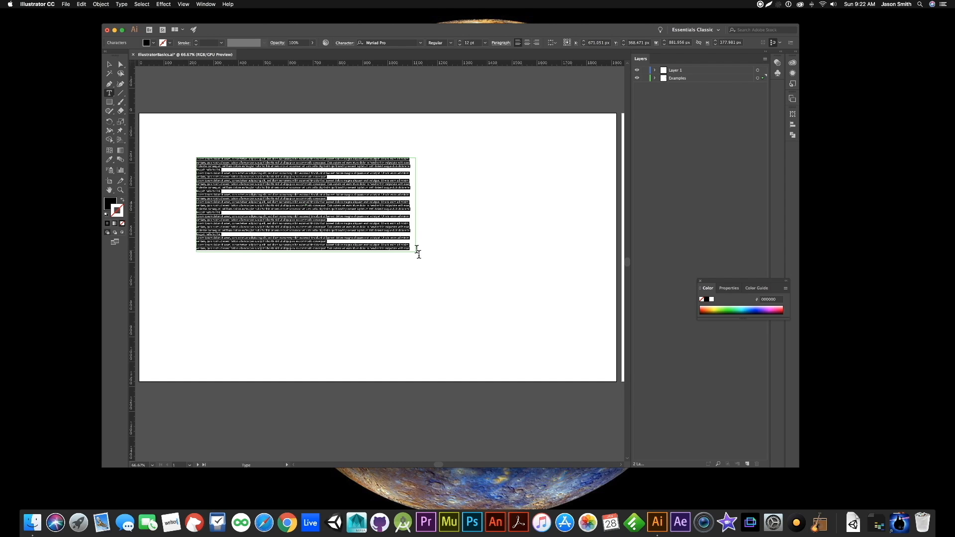
key(BackSpace)
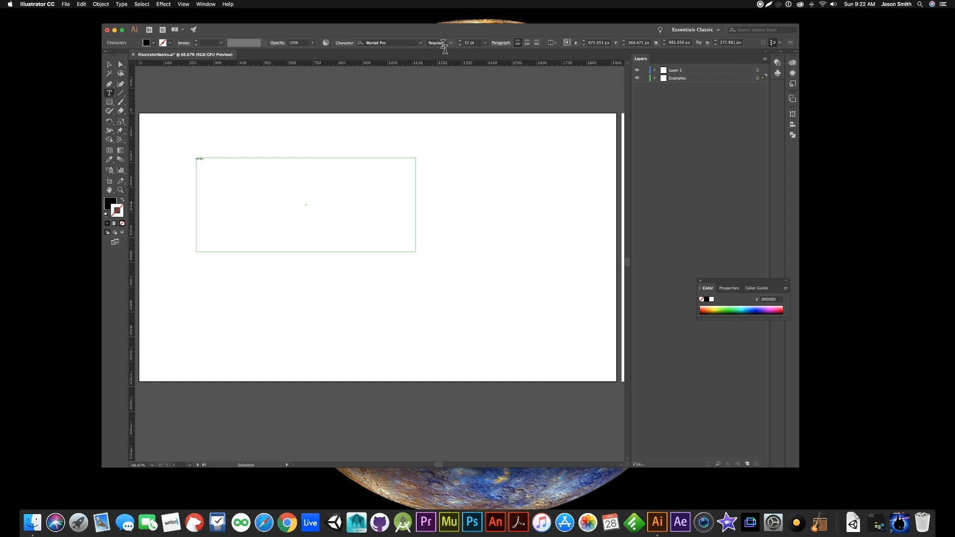
- Set the font style of the whole "Hello!" text to Bold
click(451, 44)
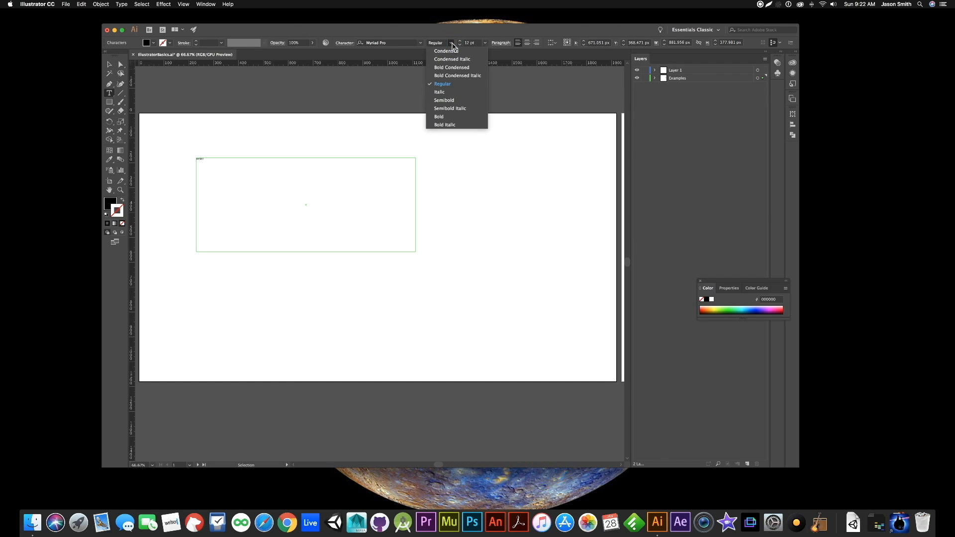
click(439, 117)
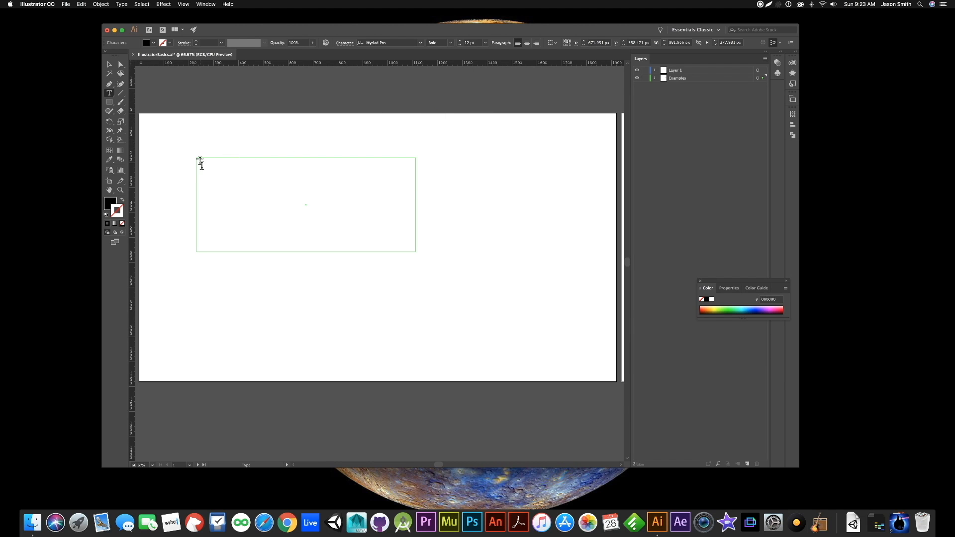
drag(211, 162, 192, 163)
click(450, 43)
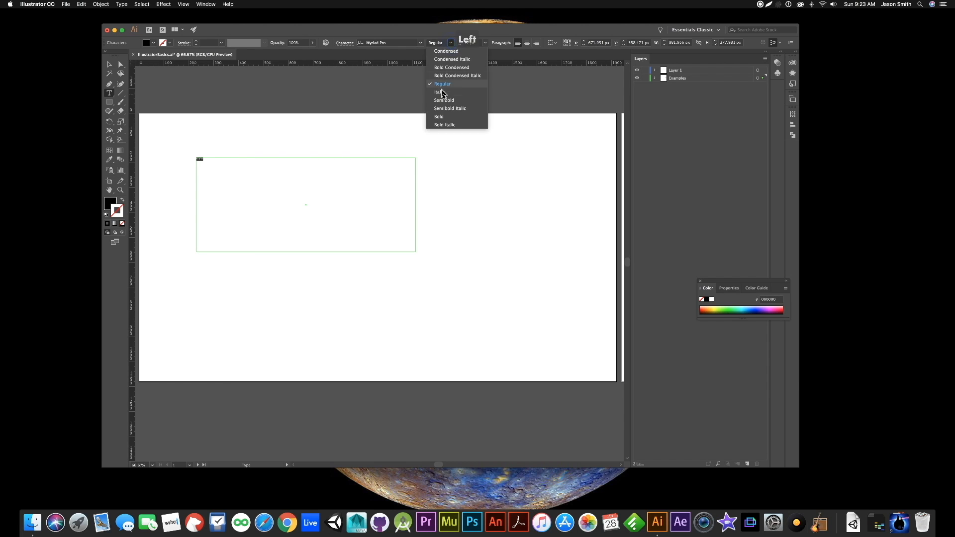
click(445, 117)
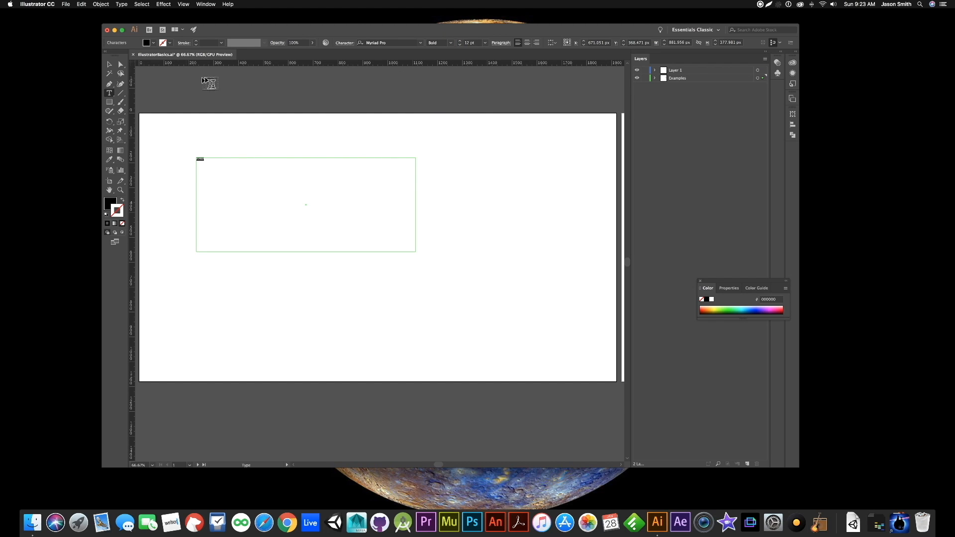
- Enlarge the "Hello!" text to a font size of 72 pt
click(459, 41)
click(459, 41)
click(459, 42)
click(459, 42)
click(459, 42)
click(459, 42)
click(460, 42)
click(460, 42)
click(459, 42)
click(485, 43)
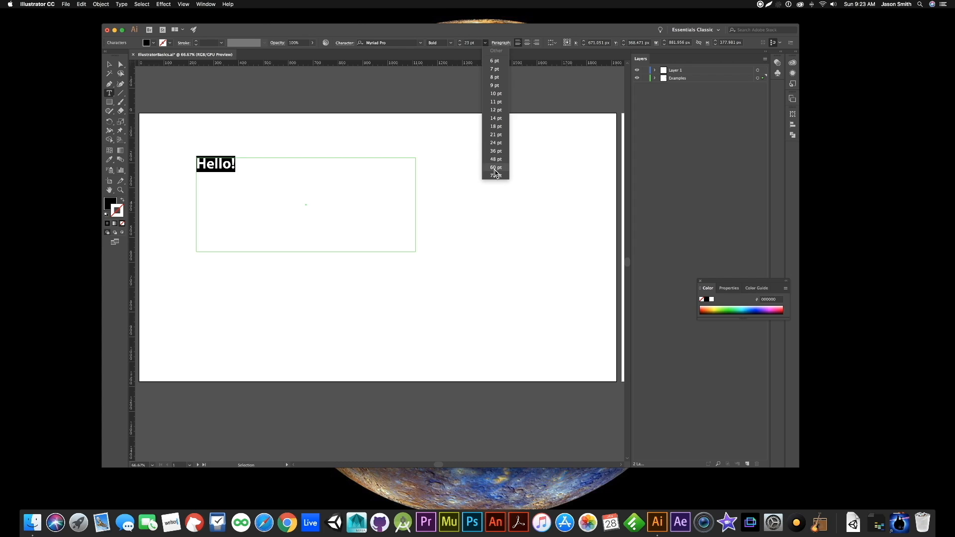
click(496, 175)
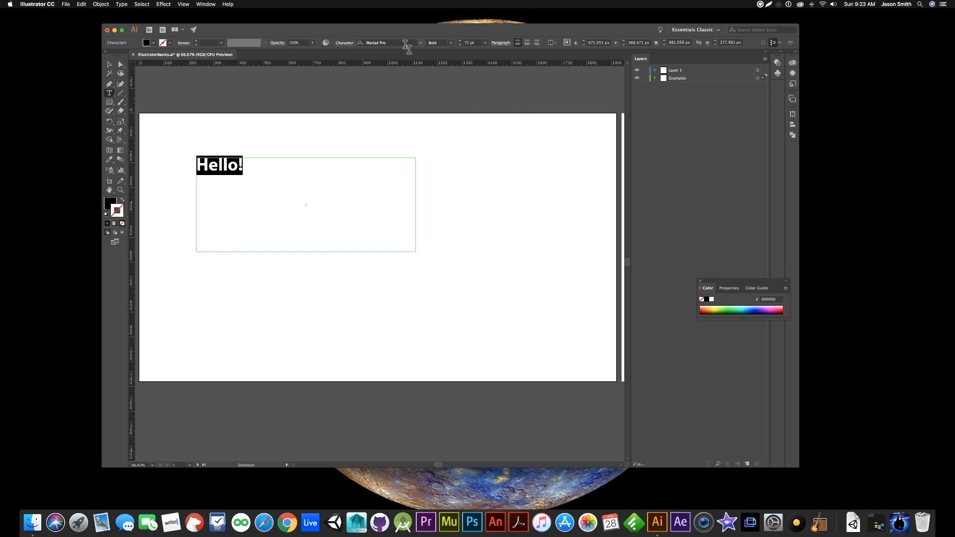
- Preview several fonts on the "Hello!" text and apply Dogma OT ExtraOutline
click(421, 45)
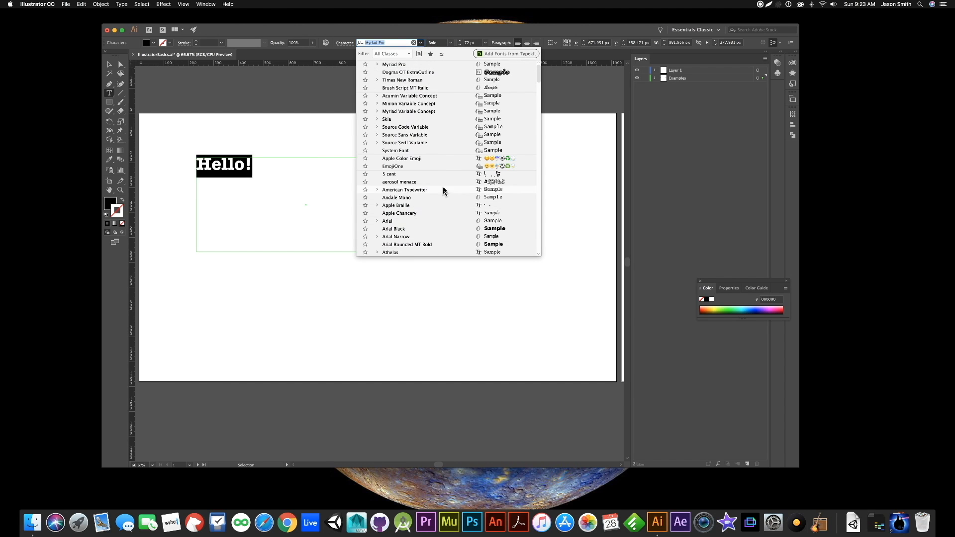
scroll(443, 216, down, 10)
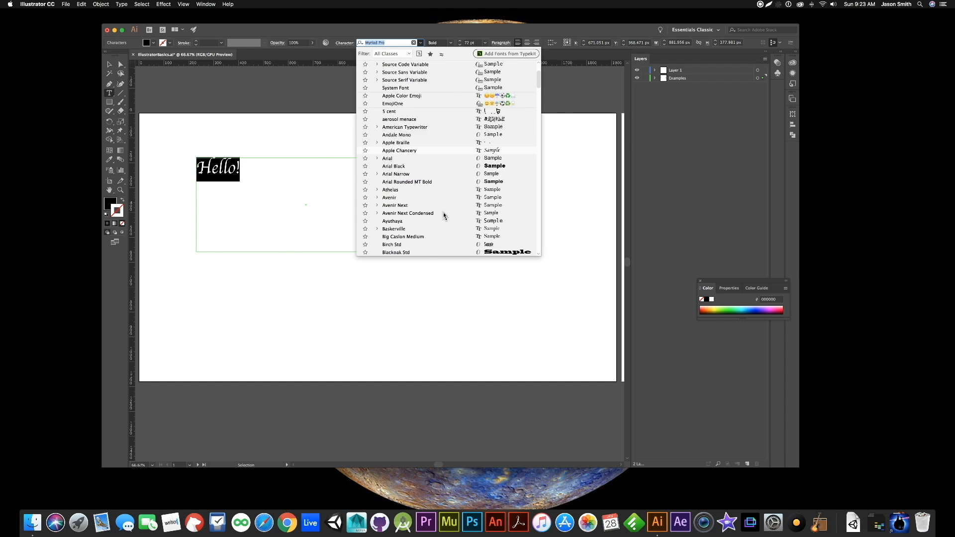
scroll(439, 219, down, 5)
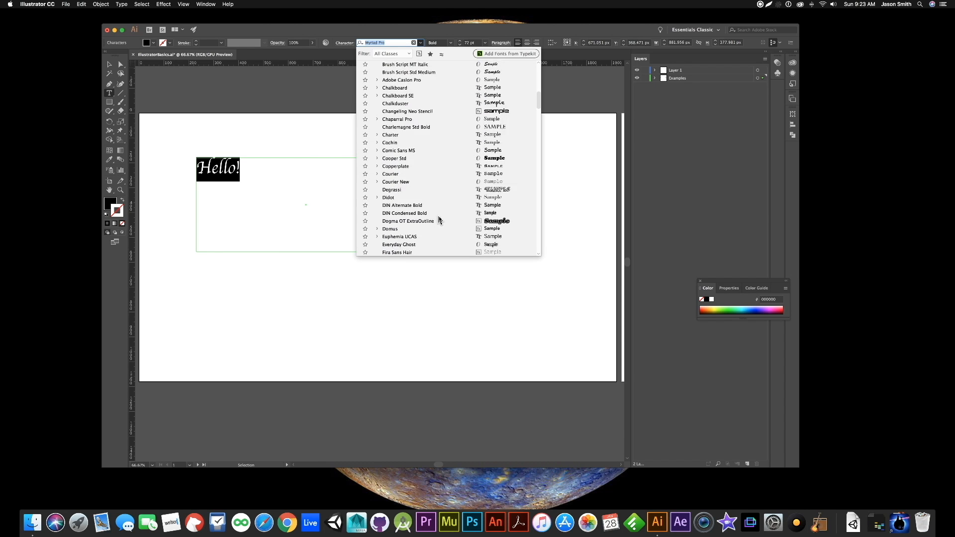
scroll(426, 225, down, 1)
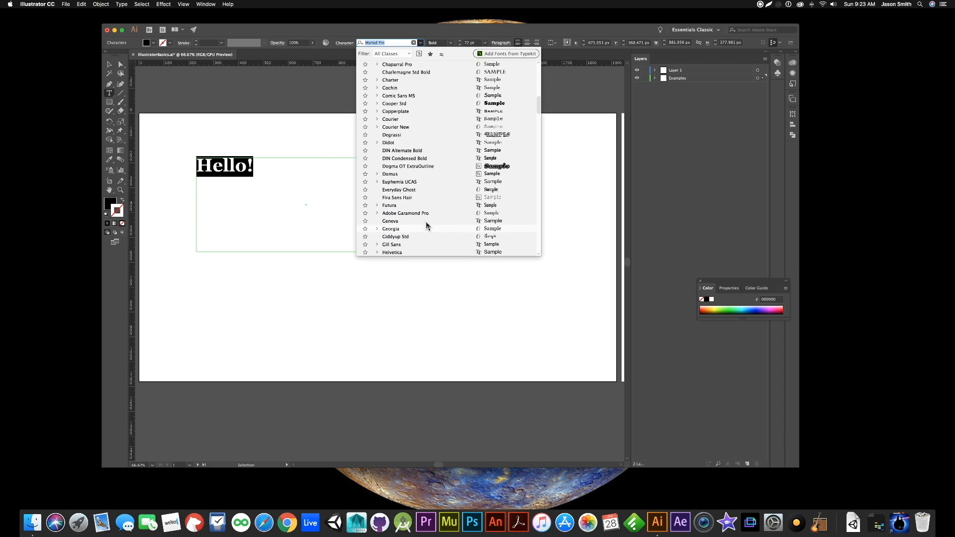
scroll(426, 225, up, 2)
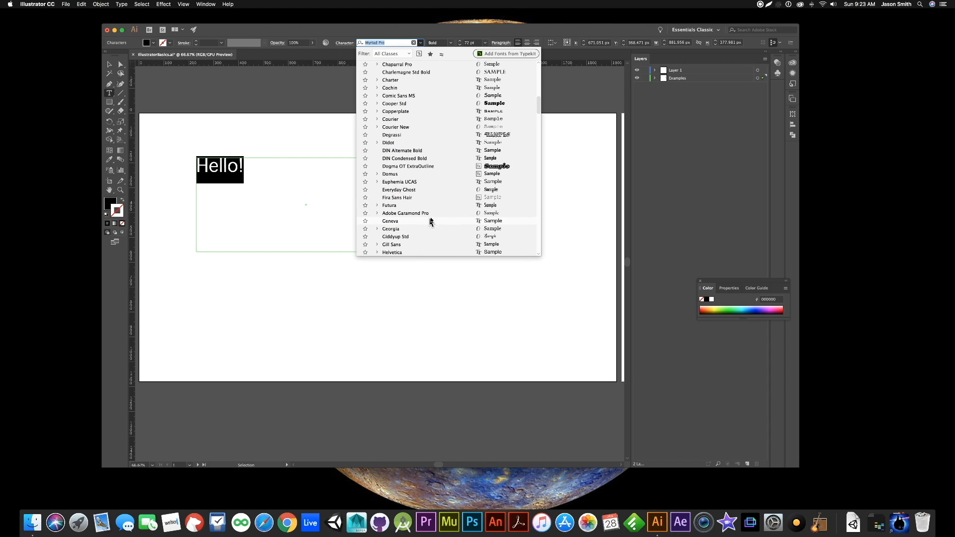
click(413, 166)
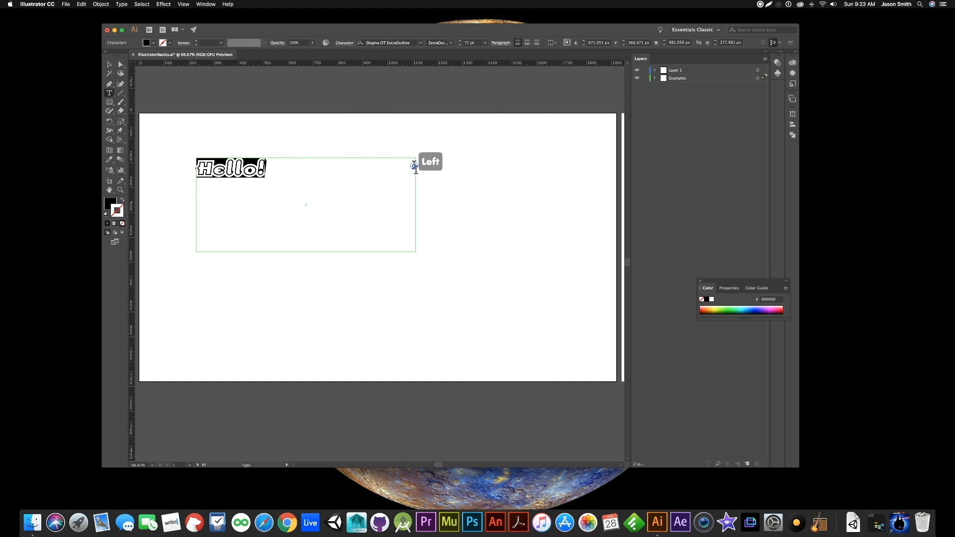
click(302, 180)
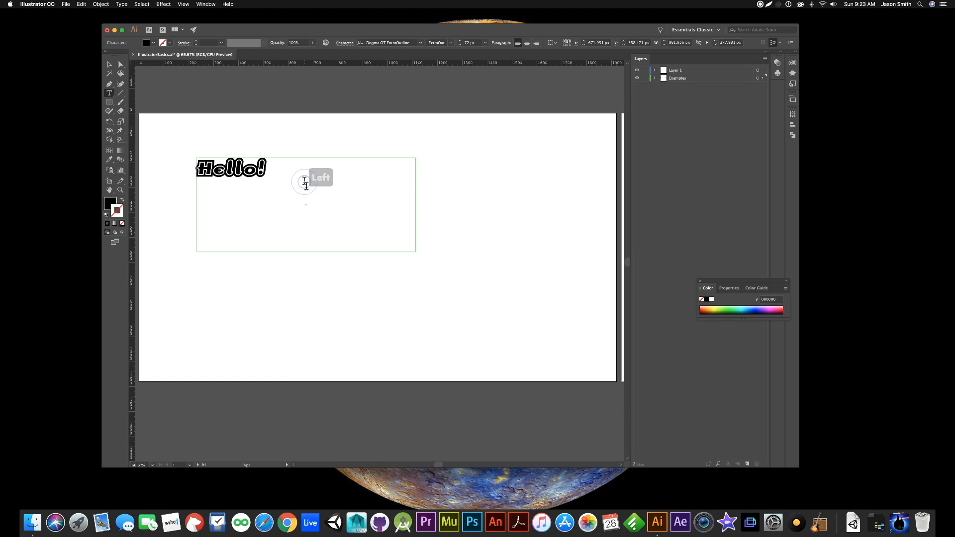
- Change the font of the whole "Hello!" text to Arial Black
drag(286, 173, 233, 174)
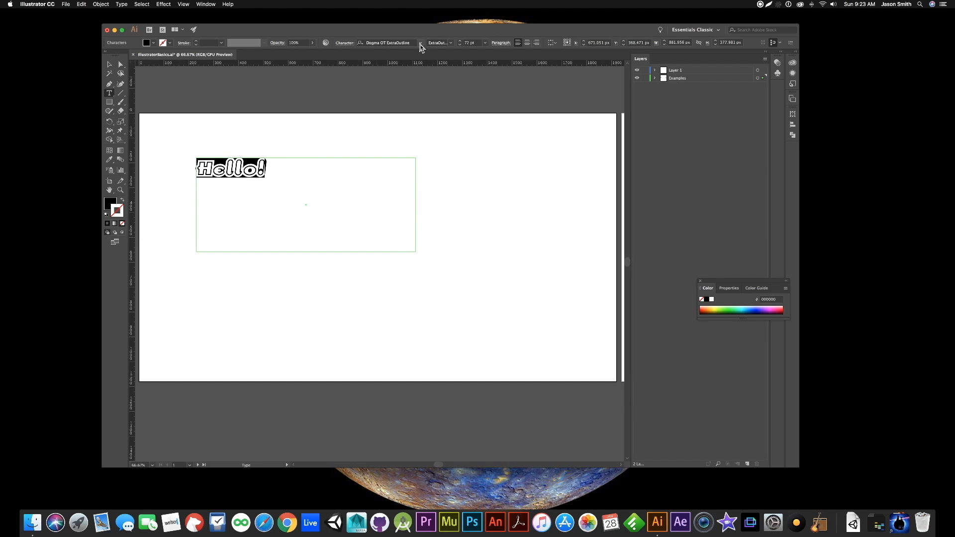
click(421, 44)
scroll(411, 201, down, 2)
click(412, 199)
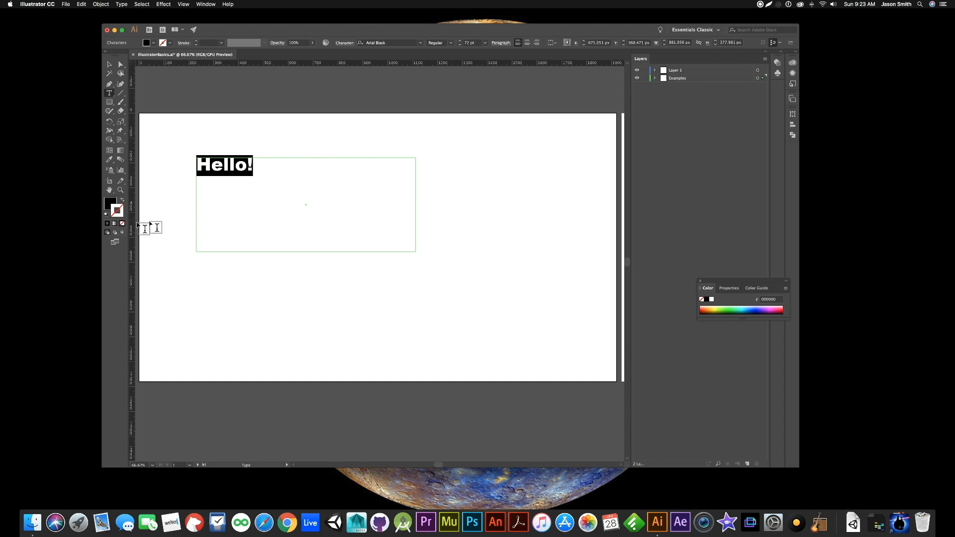
click(292, 230)
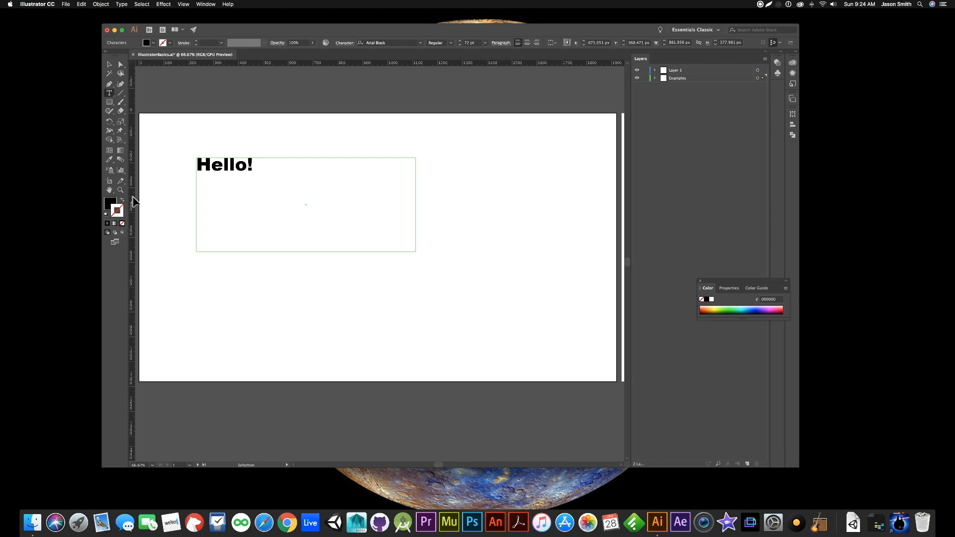
- Set the fill of the "Hello!" text to the green 22b573 color swatch
click(107, 204)
click(118, 210)
drag(267, 171, 193, 171)
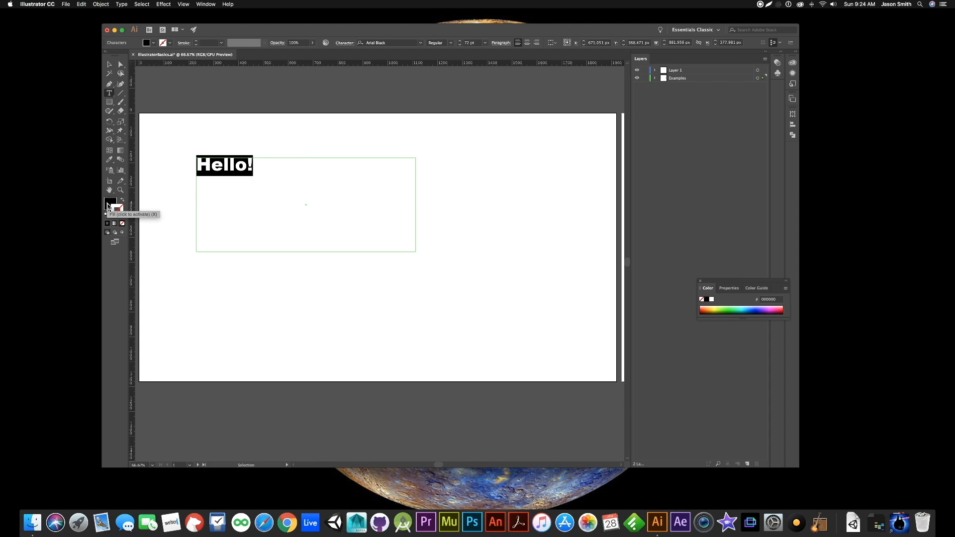
double_click(108, 204)
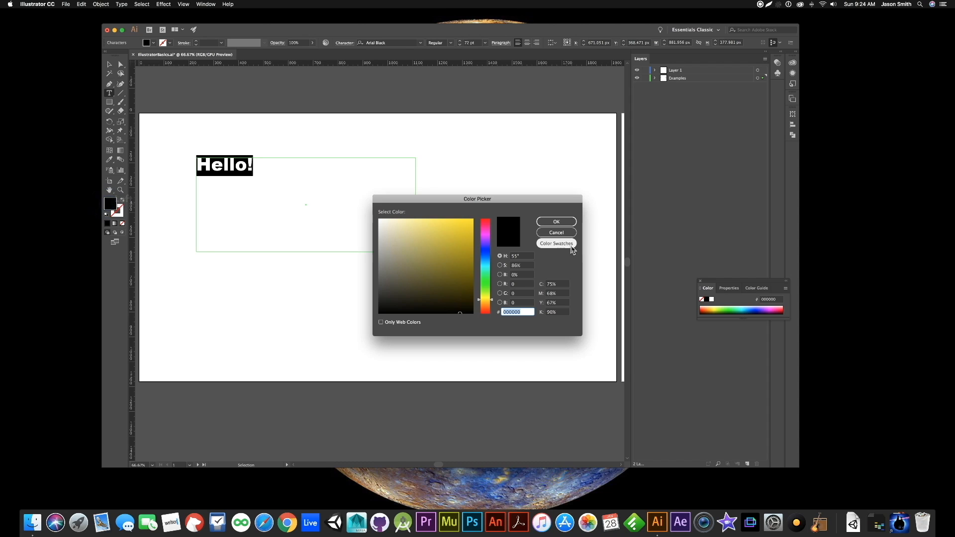
click(556, 243)
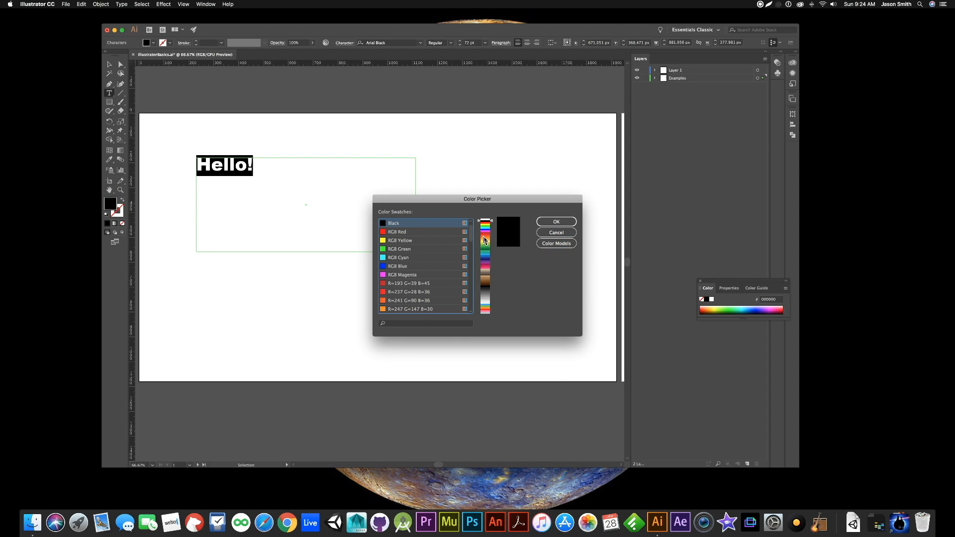
click(485, 253)
click(551, 221)
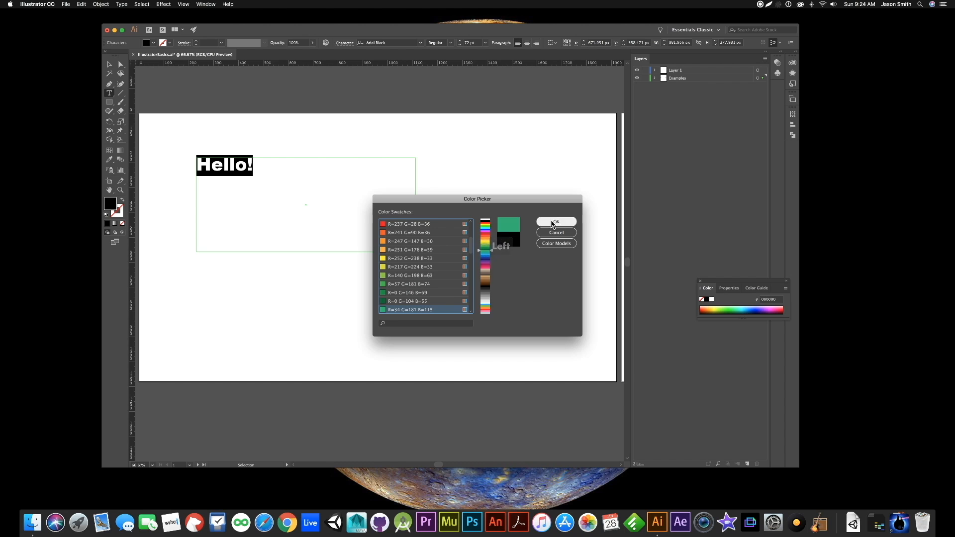
click(162, 213)
- Set the stroke of the "Hello!" text to the RGB Red color swatch
drag(254, 169, 199, 170)
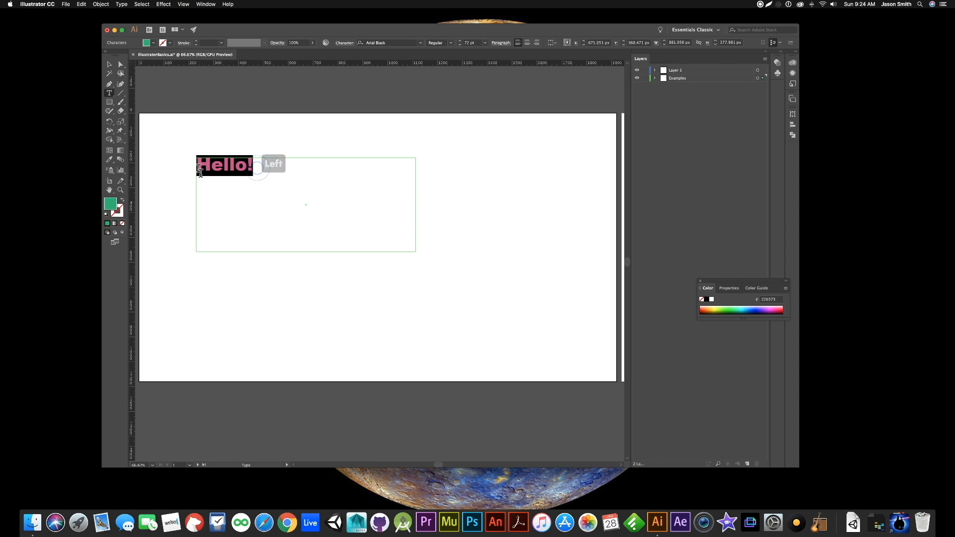
double_click(120, 213)
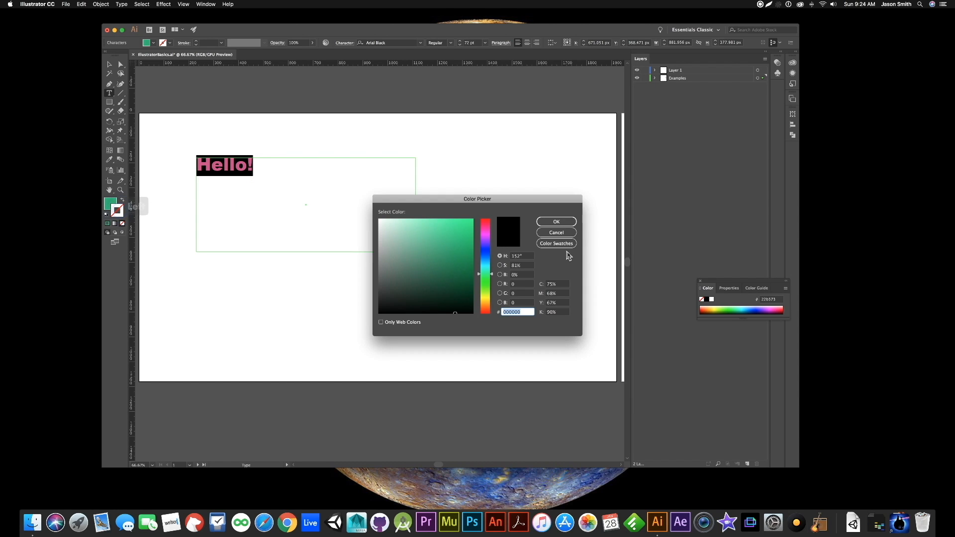
click(561, 245)
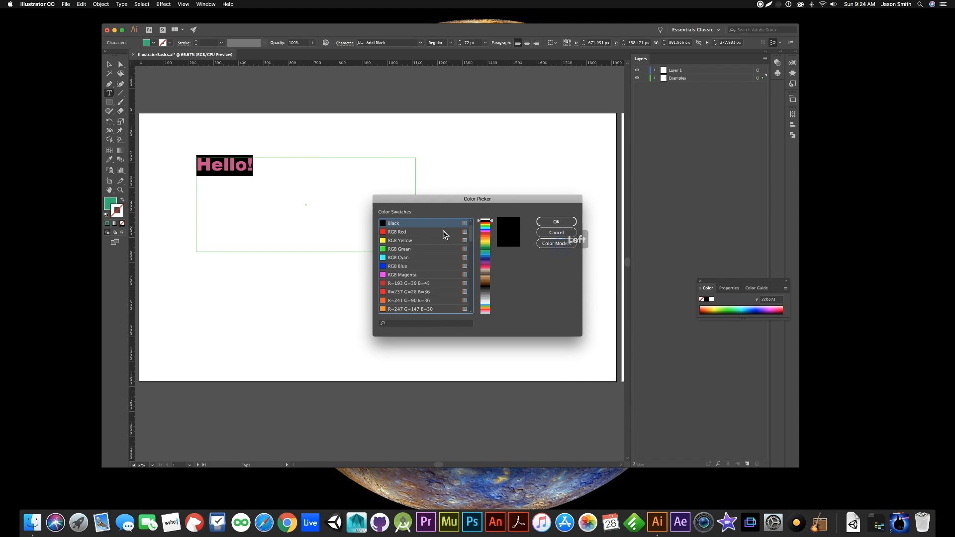
click(439, 234)
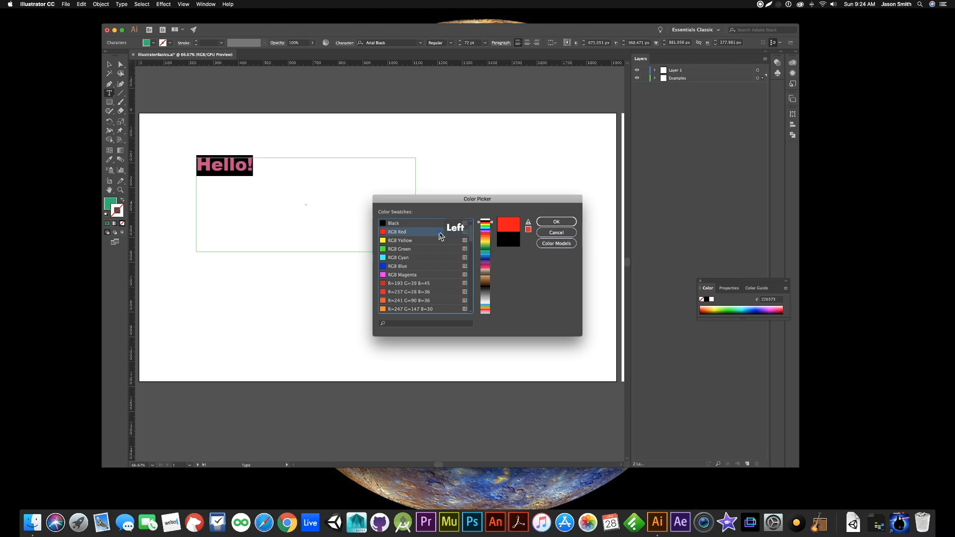
click(559, 222)
click(296, 183)
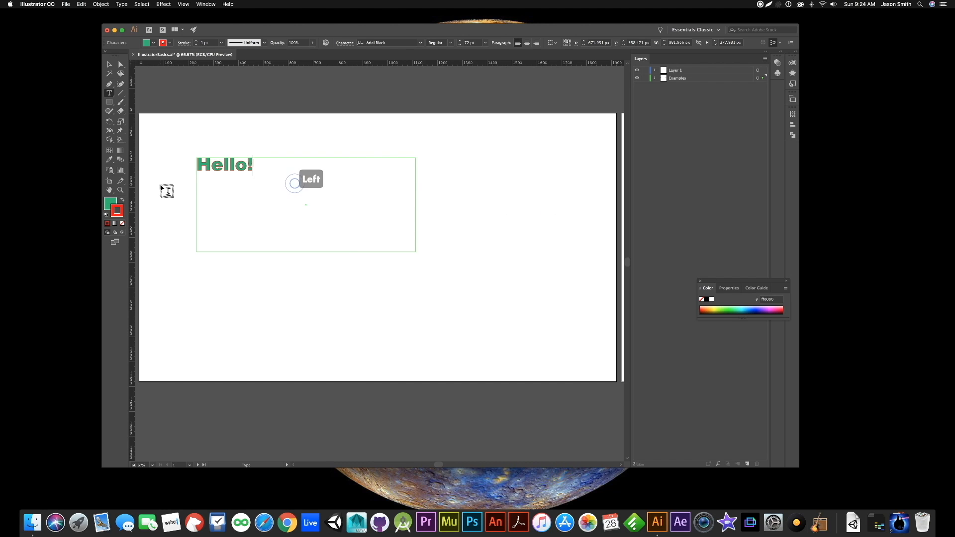
- Set the stroke weight of the whole "Hello!" text to 3 pt
click(261, 168)
drag(262, 168, 145, 164)
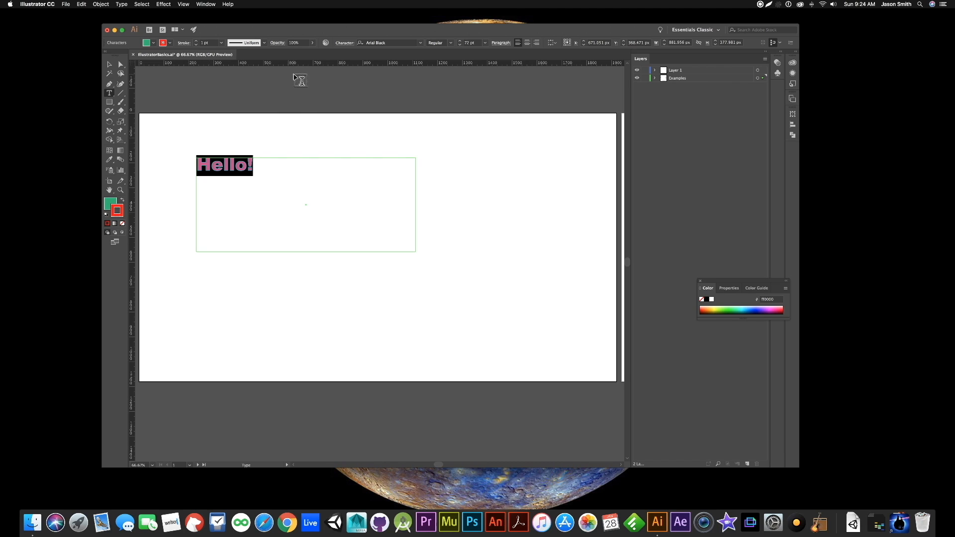
click(196, 42)
click(197, 42)
click(196, 42)
click(196, 42)
click(196, 42)
click(244, 201)
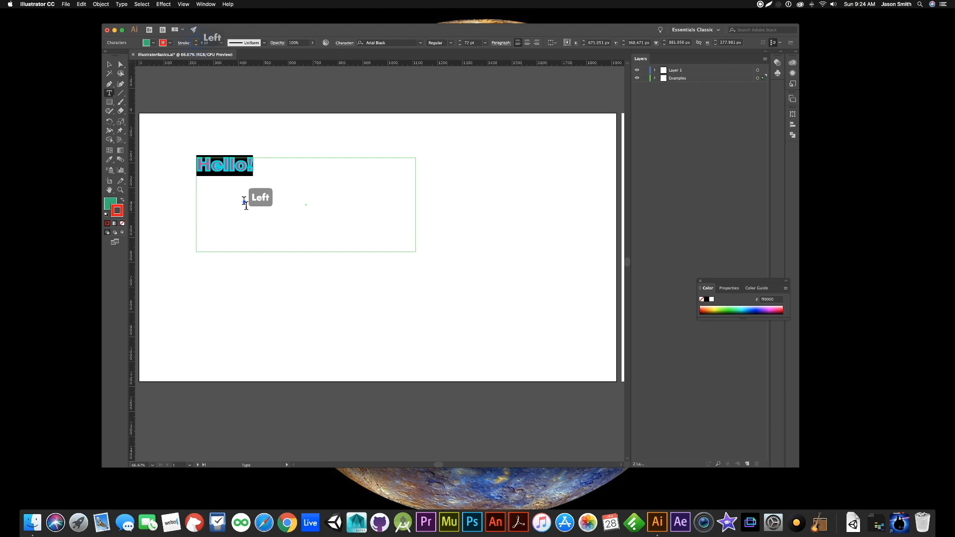
drag(268, 164, 179, 171)
click(196, 44)
click(294, 183)
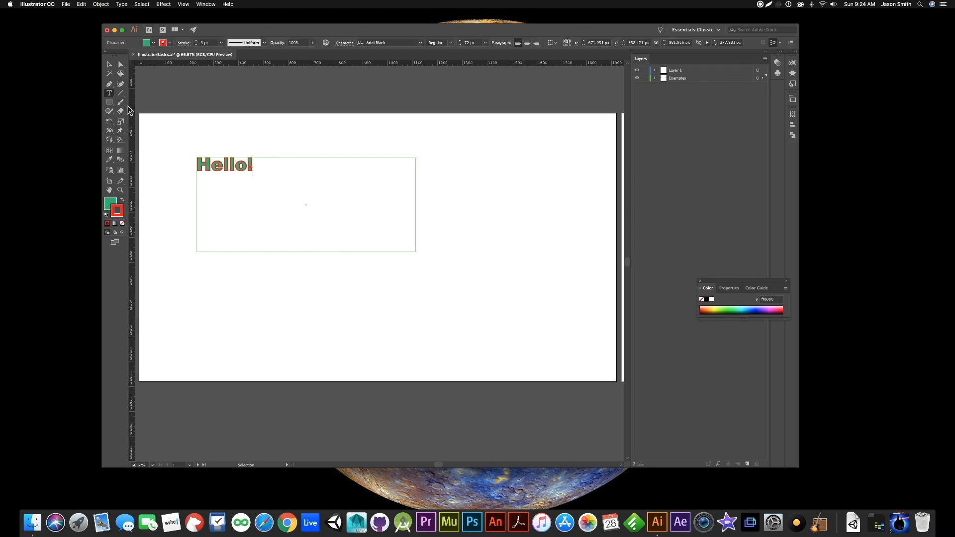
- Add the vertical text "Hello" in the artboard's right part using the Vertical Type Tool
click(110, 97)
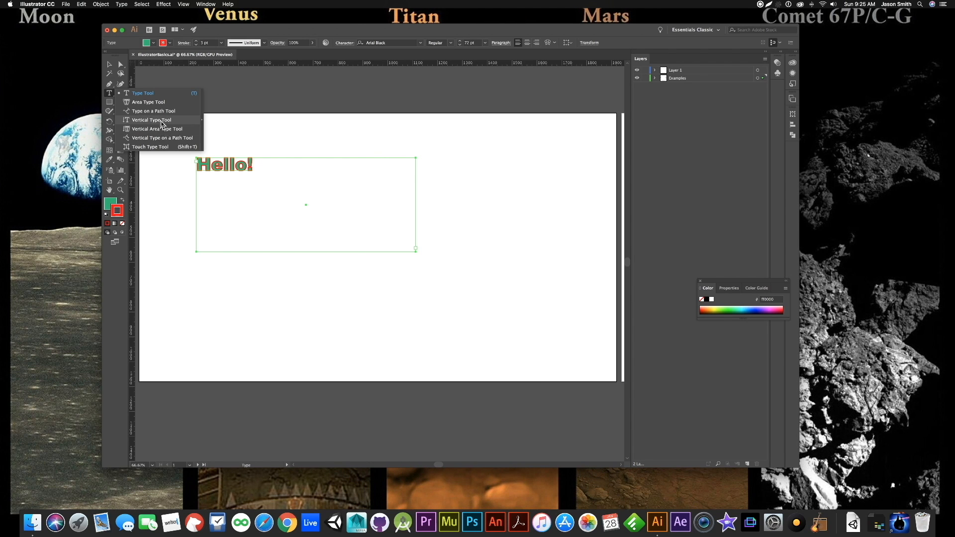
click(161, 121)
click(480, 194)
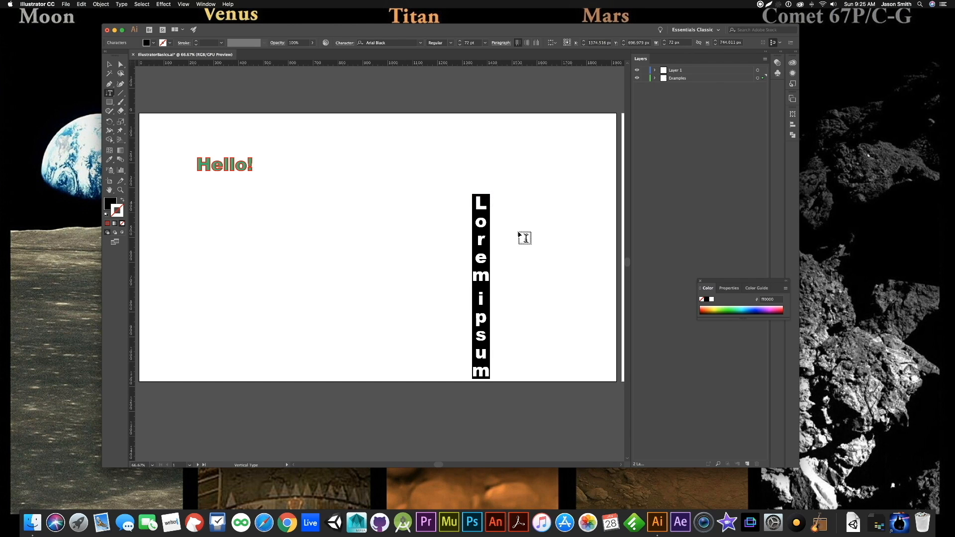
text(Hello)
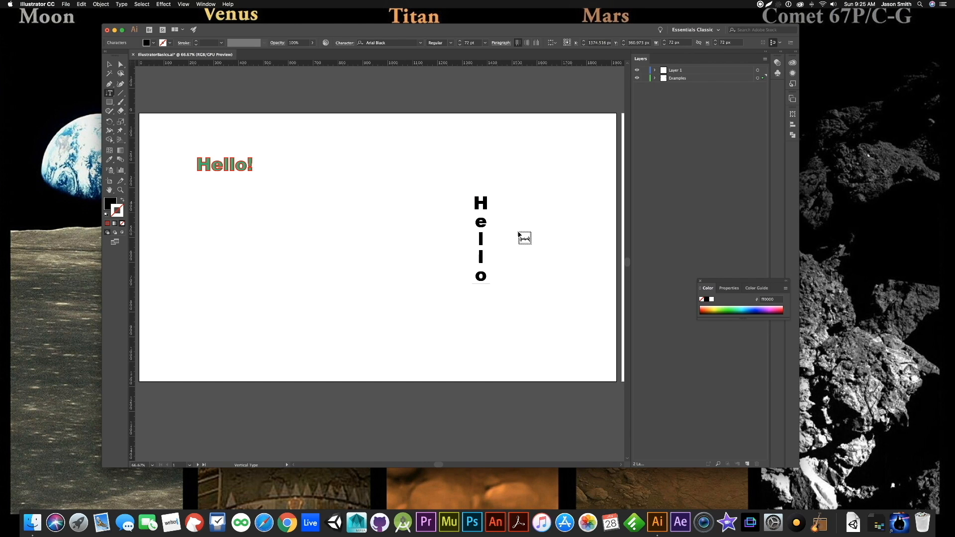
key(Escape)
drag(107, 95, 136, 137)
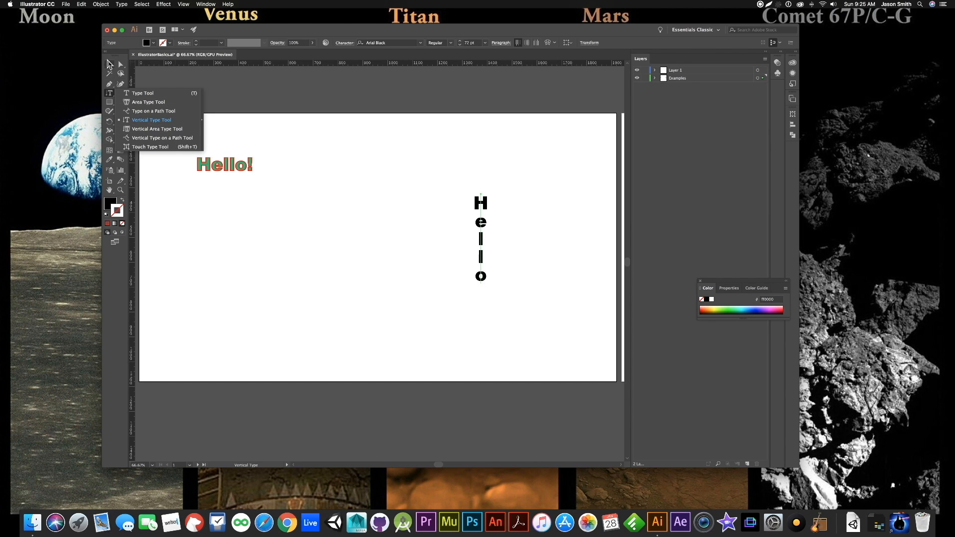
click(109, 68)
click(257, 332)
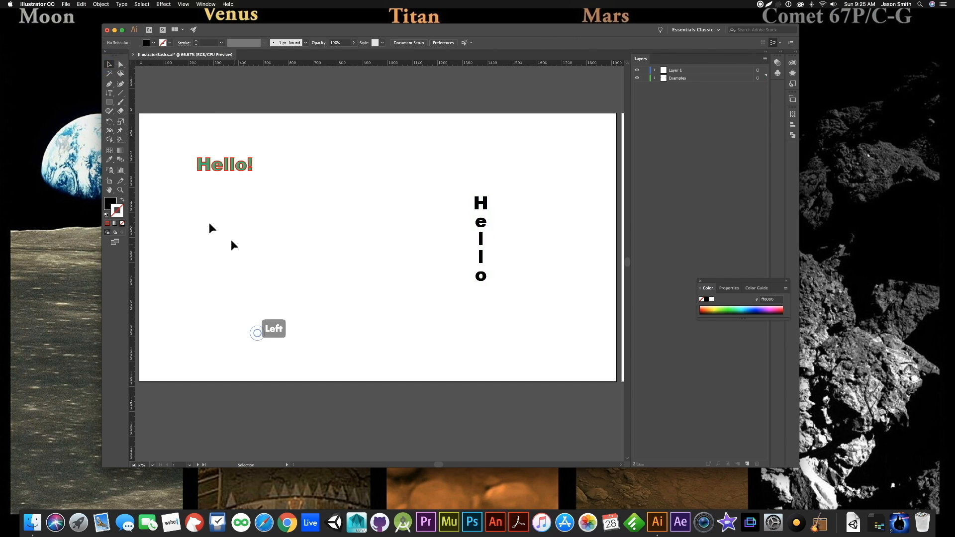
- Draw an open U-shaped curve about 452 px wide and 346 px high between the two texts with the Pen tool
click(110, 86)
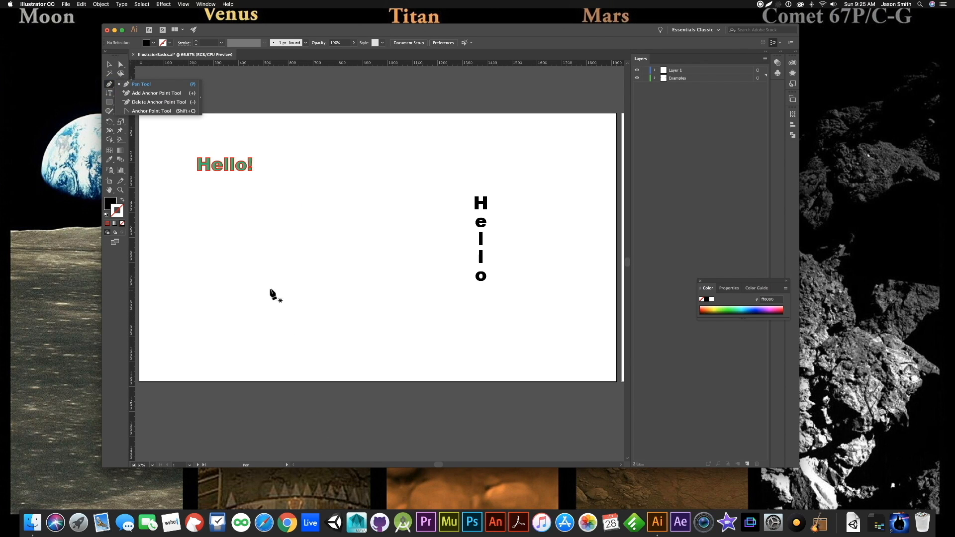
click(275, 258)
drag(272, 276, 273, 284)
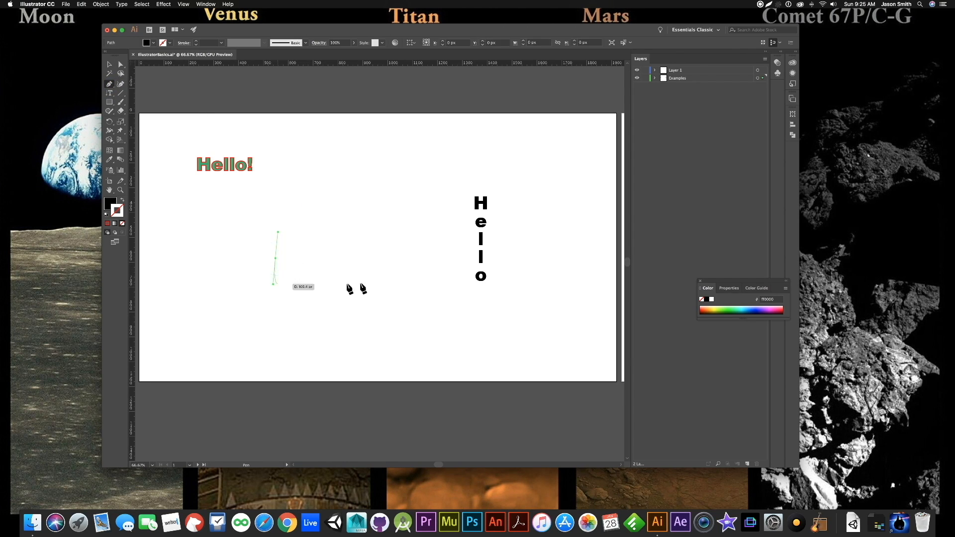
click(387, 286)
drag(388, 287, 435, 150)
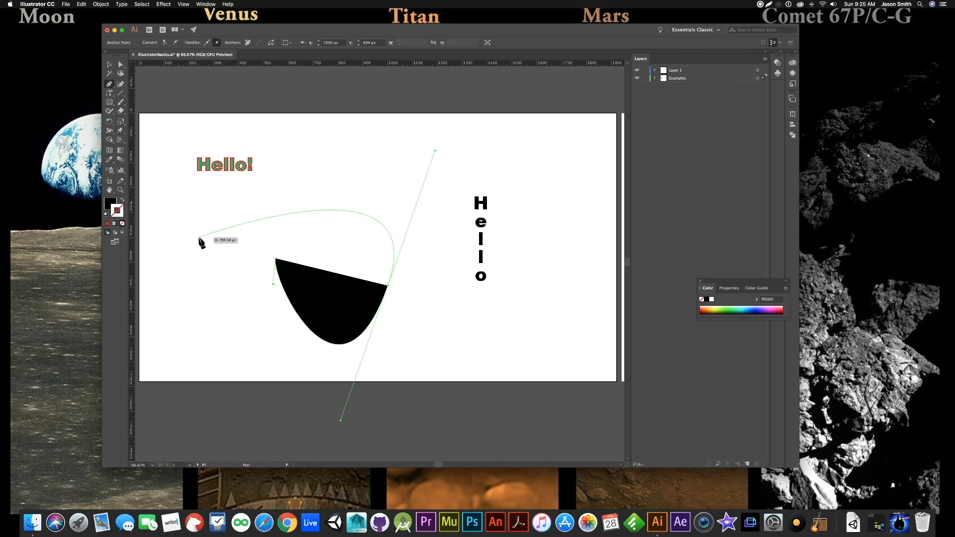
- Swap the curve's fill and stroke to get no fill and a black stroke, and set the stroke weight to 8 pt
click(124, 202)
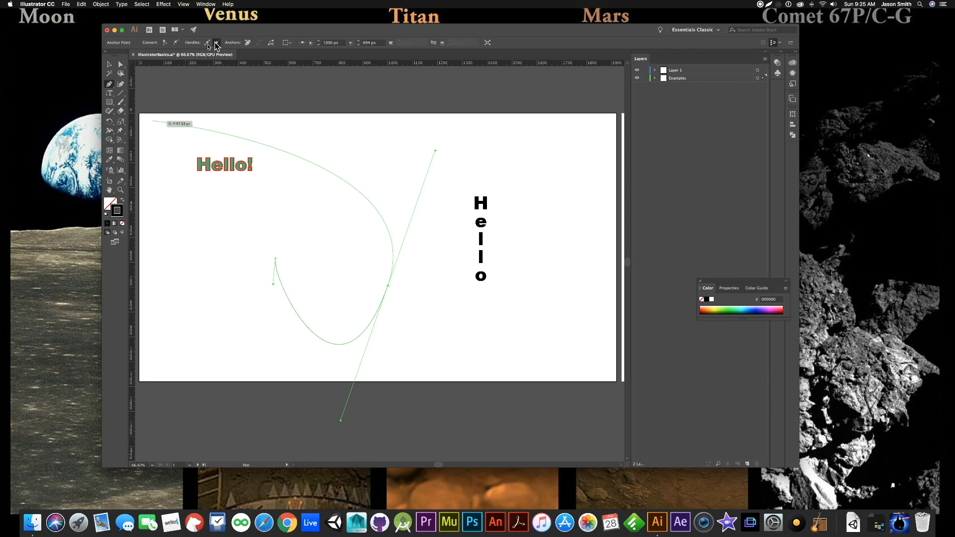
click(110, 64)
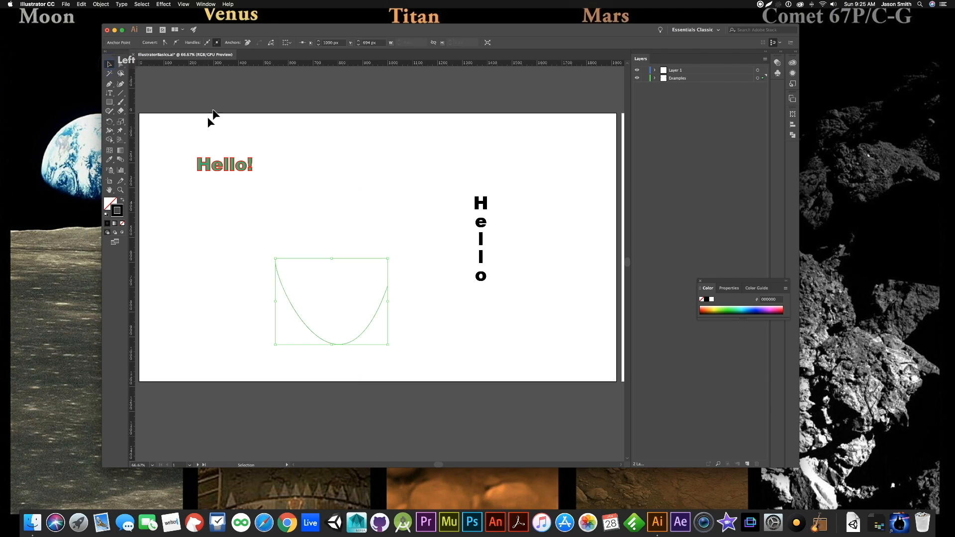
click(298, 238)
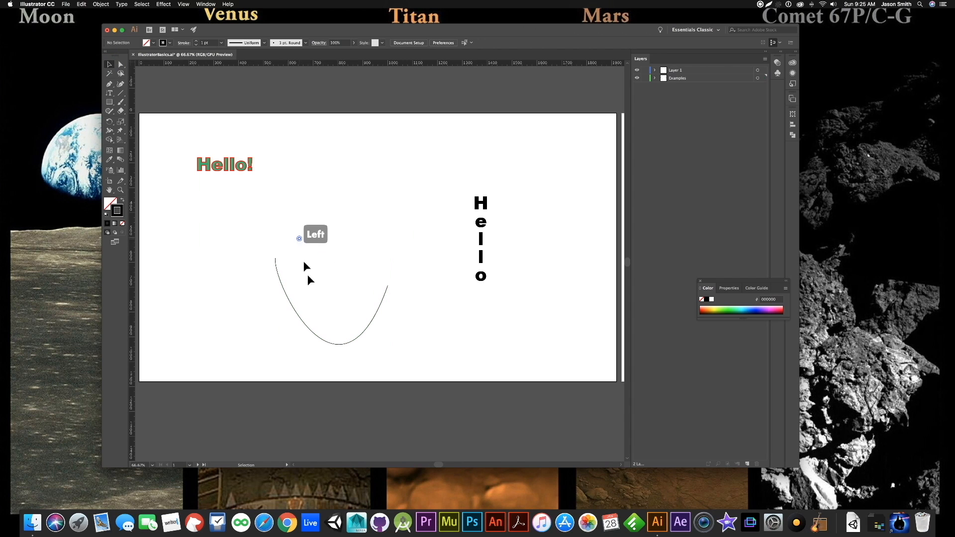
click(287, 298)
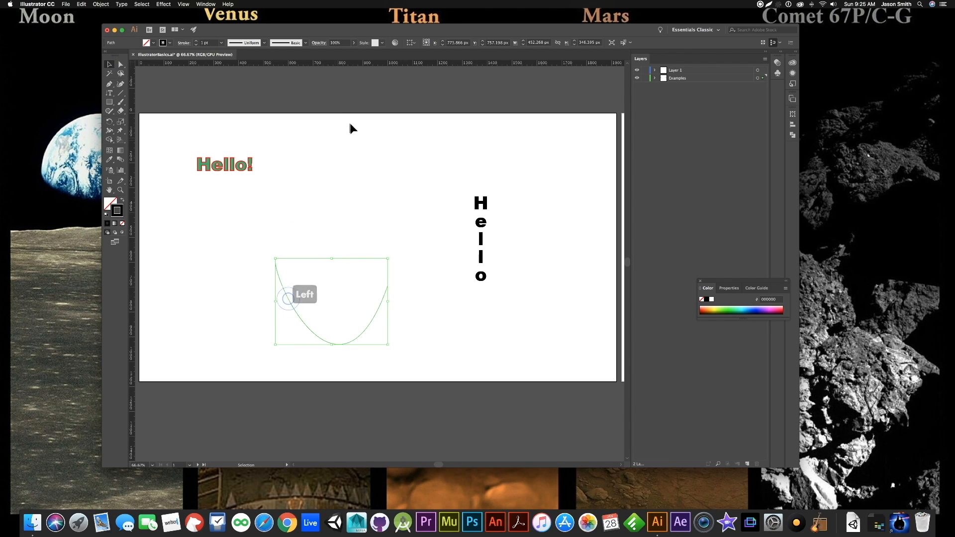
click(197, 42)
click(197, 42)
click(197, 41)
click(197, 42)
- Place the text "Hello" along the U-shaped curve using the Type on a Path Tool
click(110, 93)
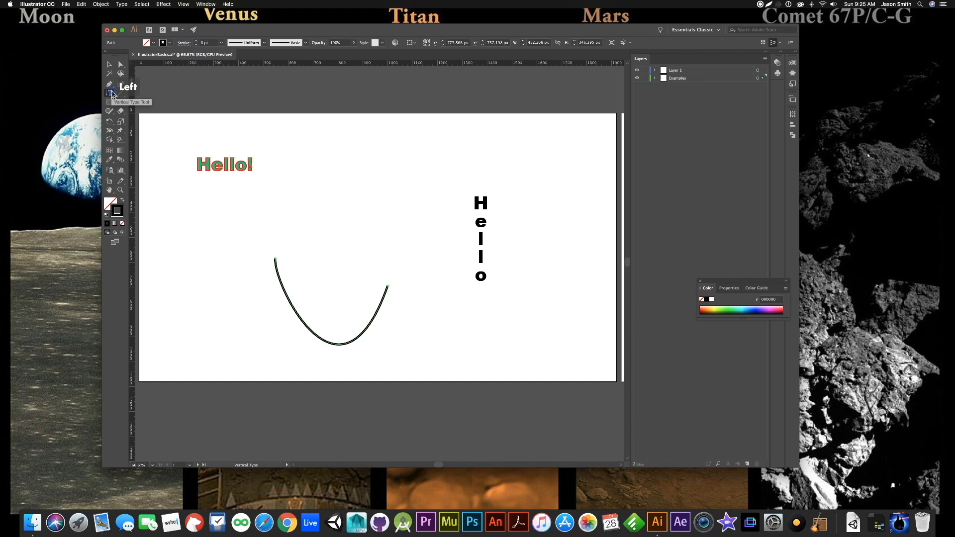
click(111, 96)
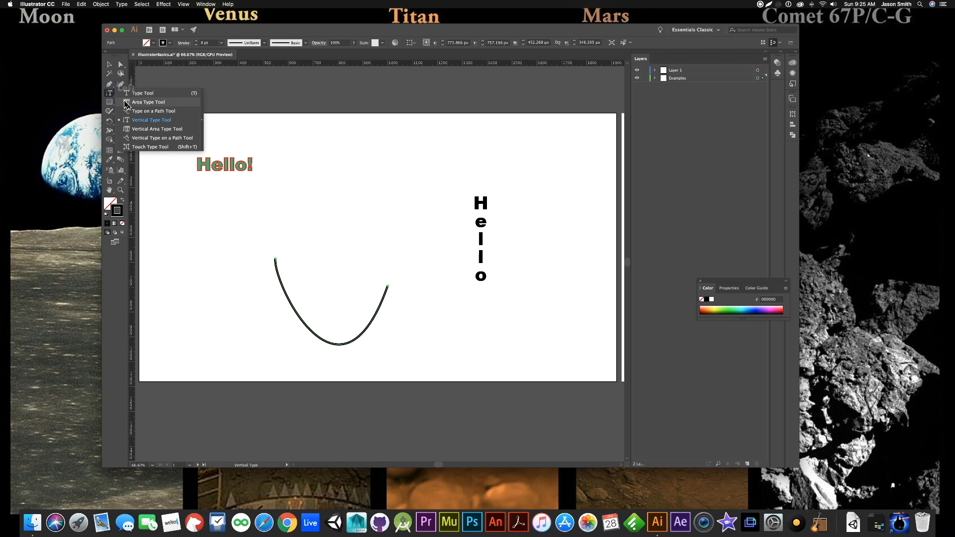
click(139, 112)
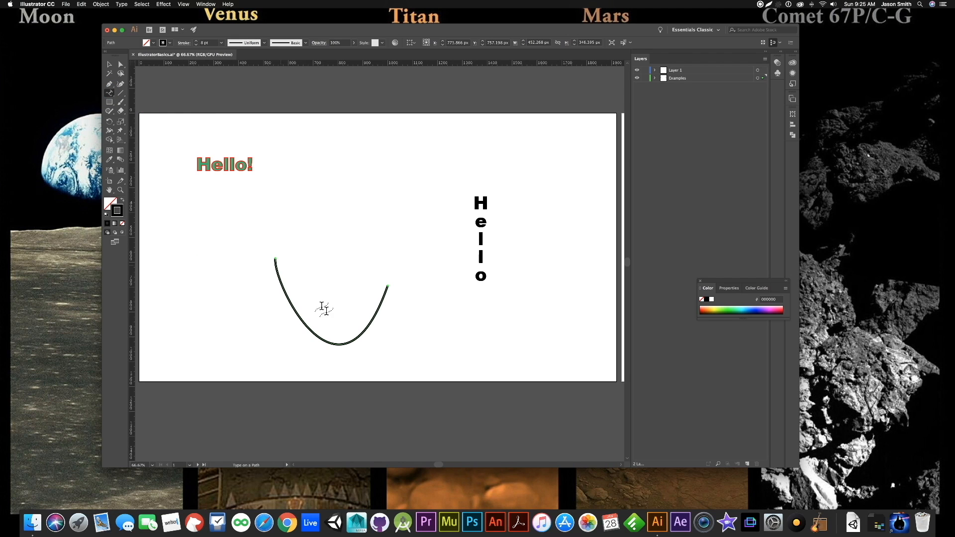
click(280, 276)
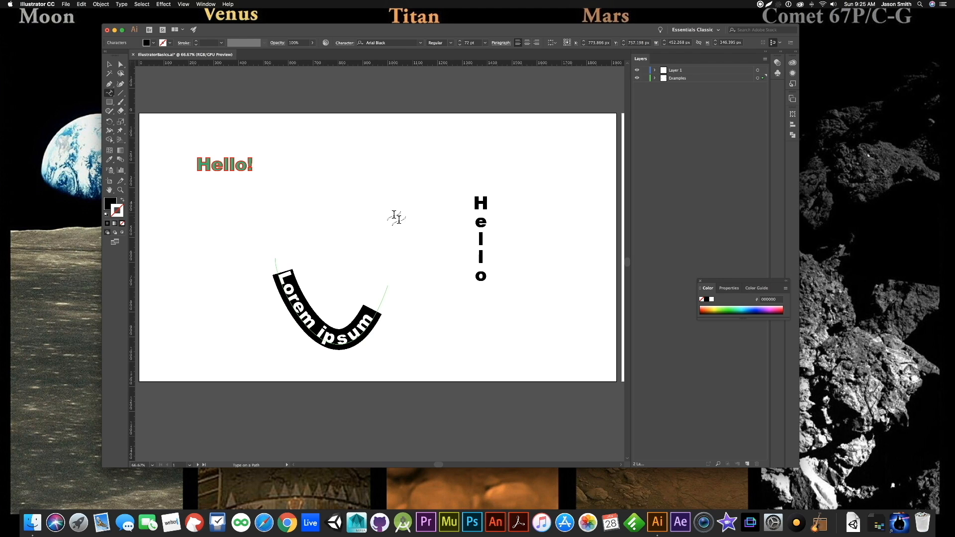
text(Hello)
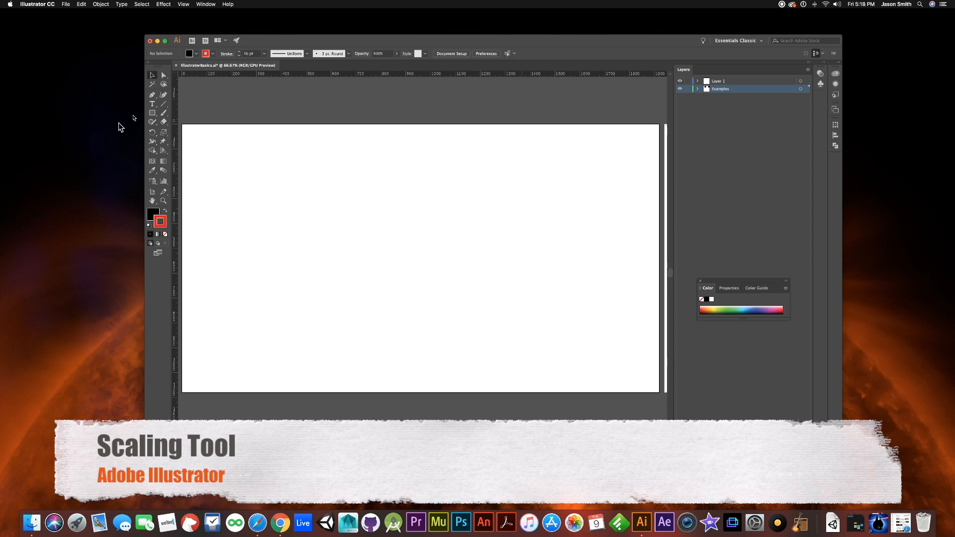
- Draw a five-pointed star about 556 px wide and 537 px high in the artboard's upper middle and move it slightly down
click(153, 114)
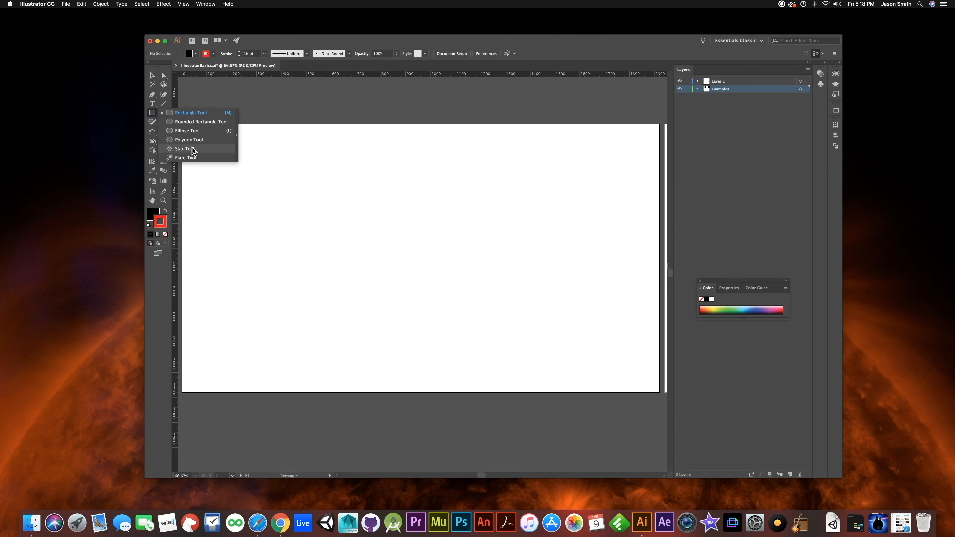
click(184, 149)
drag(370, 227, 409, 285)
click(154, 76)
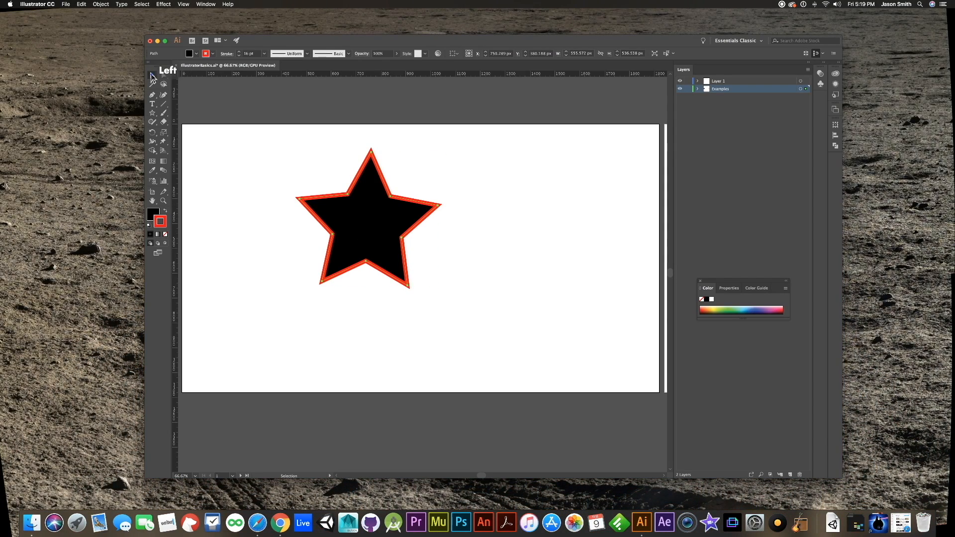
click(361, 227)
drag(361, 227, 359, 250)
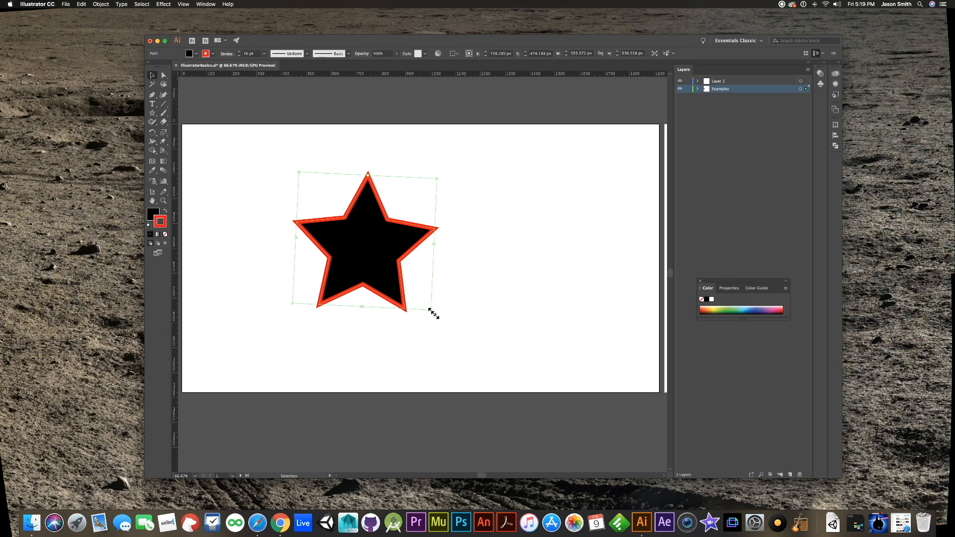
- Resize the star by its bounding box to about 1021 px wide and 704 px high, then deselect it
drag(431, 311, 494, 359)
click(608, 306)
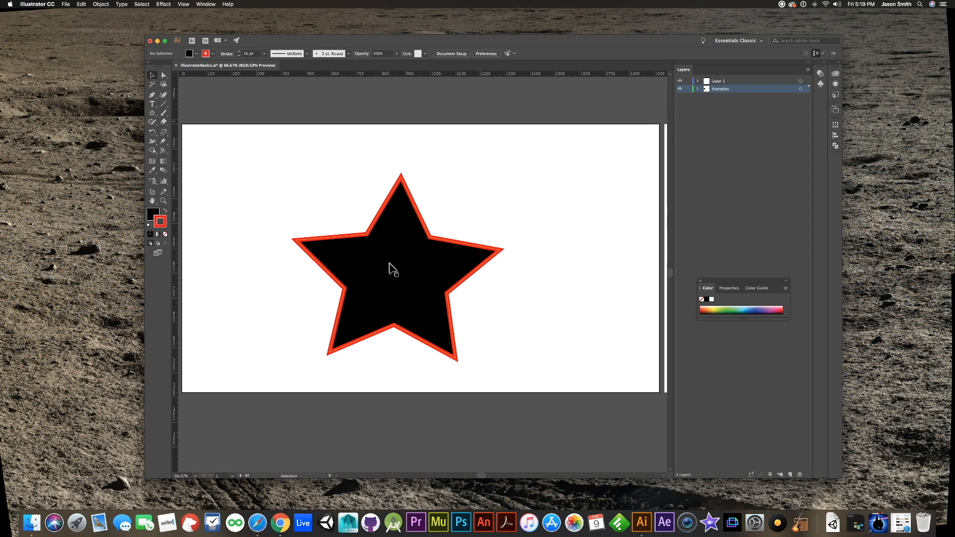
click(424, 285)
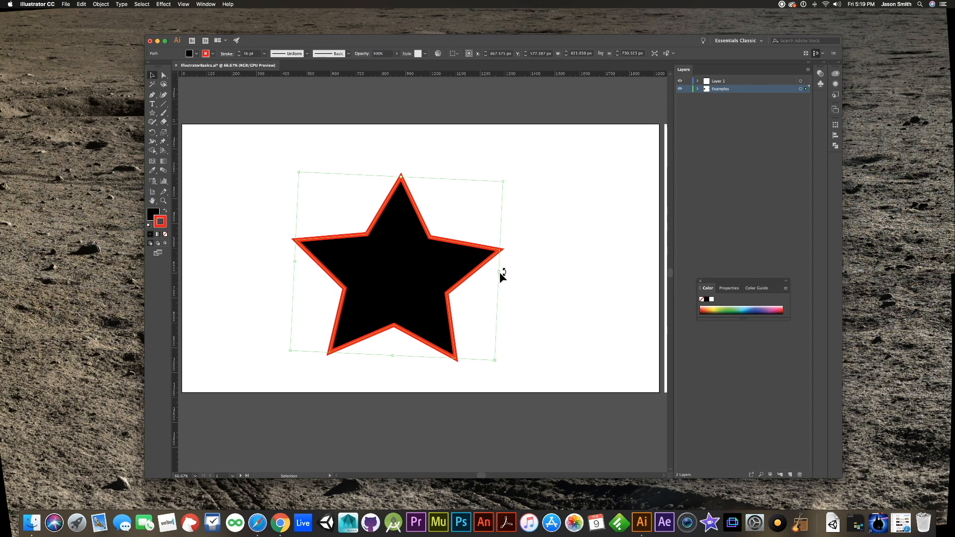
drag(502, 273, 547, 315)
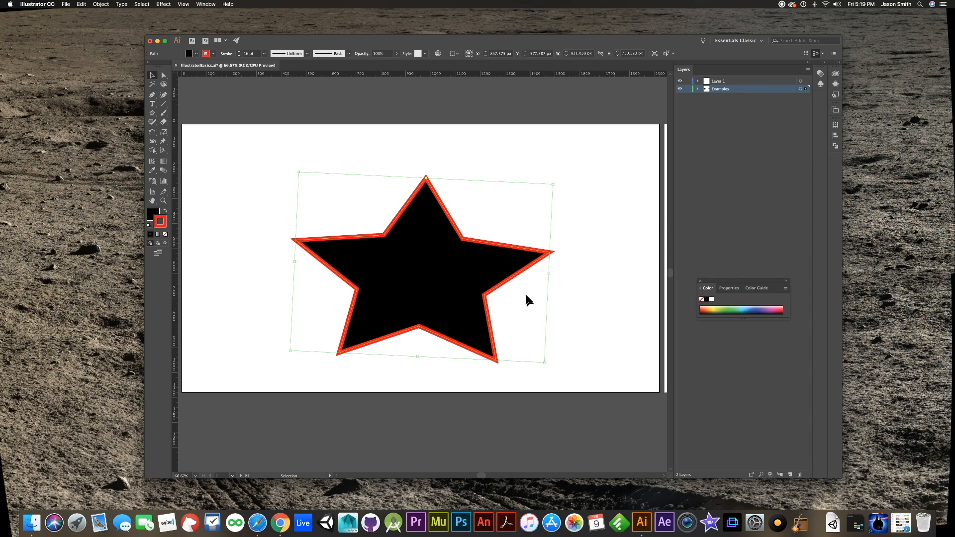
mouse_move(427, 177)
mouse_down()
mouse_move(425, 154)
mouse_move(424, 241)
mouse_move(424, 187)
mouse_up()
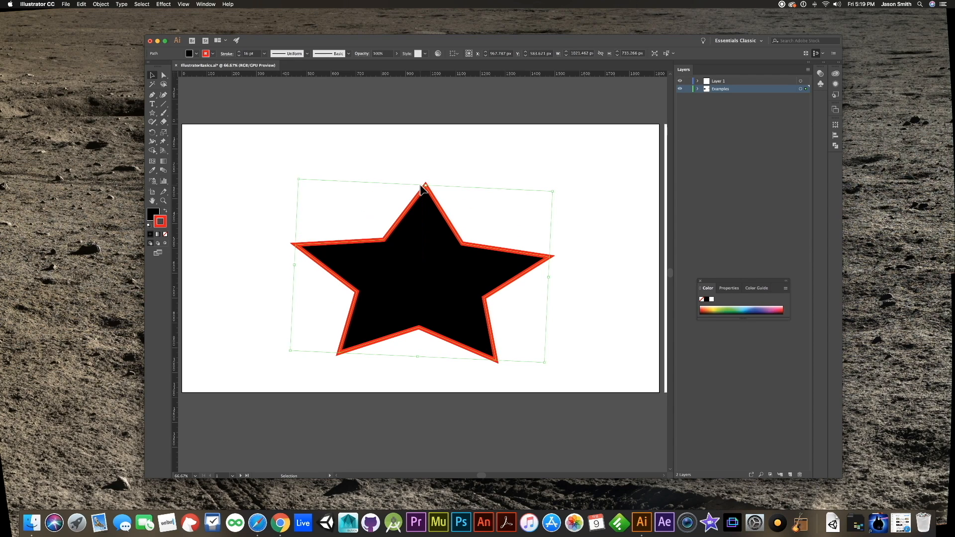
click(508, 168)
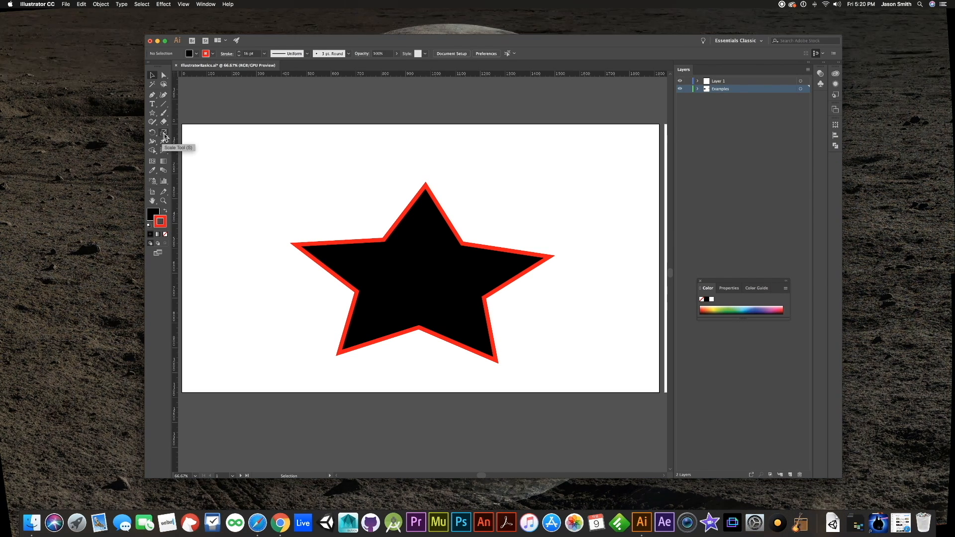
- Enlarge the star around its center to about 1102 px wide and 734 px high with the Scale Tool
click(164, 133)
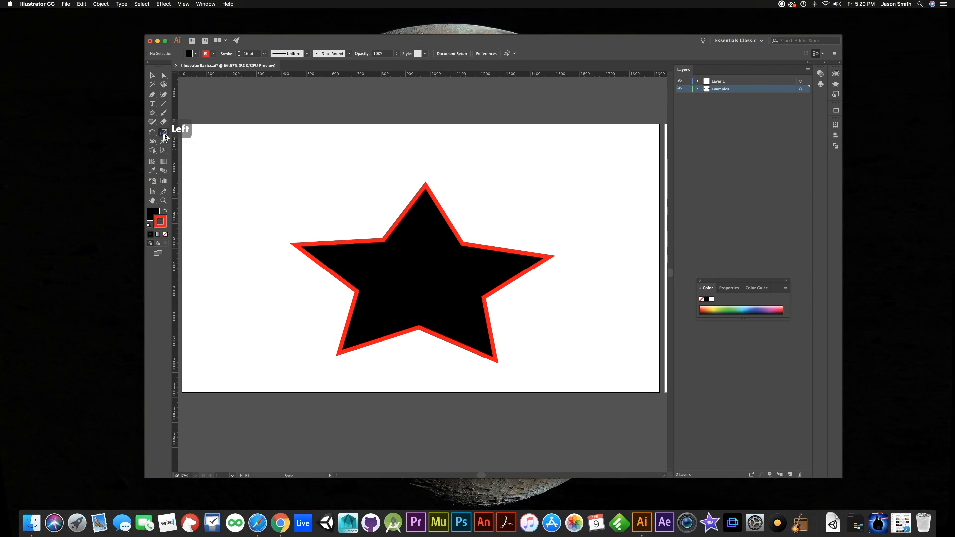
click(152, 75)
click(434, 291)
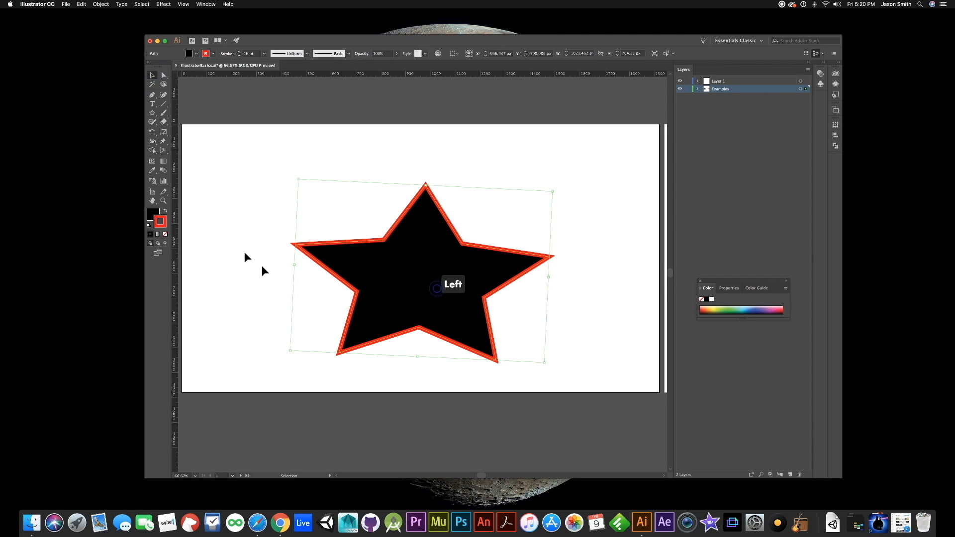
click(164, 133)
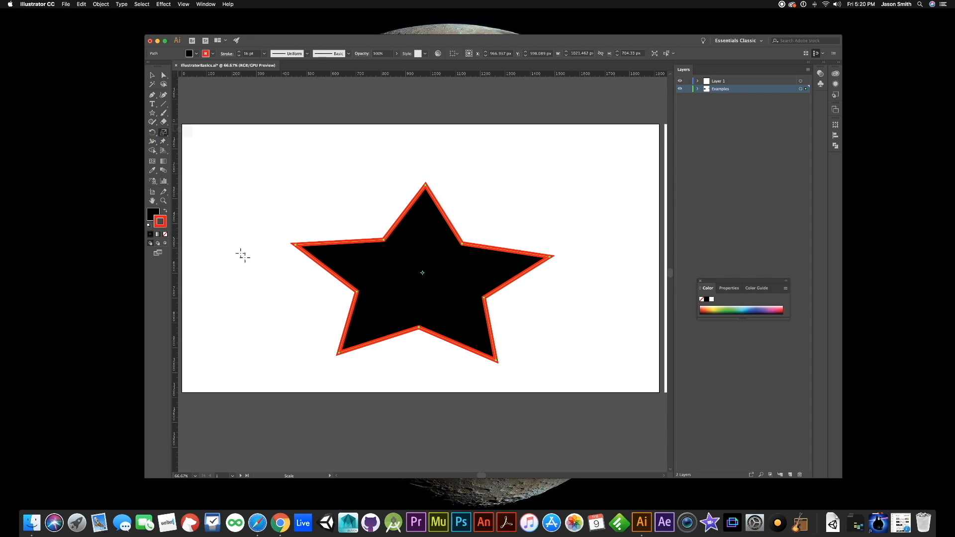
mouse_move(284, 210)
mouse_down()
mouse_move(268, 271)
mouse_move(271, 200)
mouse_move(216, 209)
mouse_move(306, 205)
mouse_move(271, 202)
mouse_move(279, 207)
mouse_up()
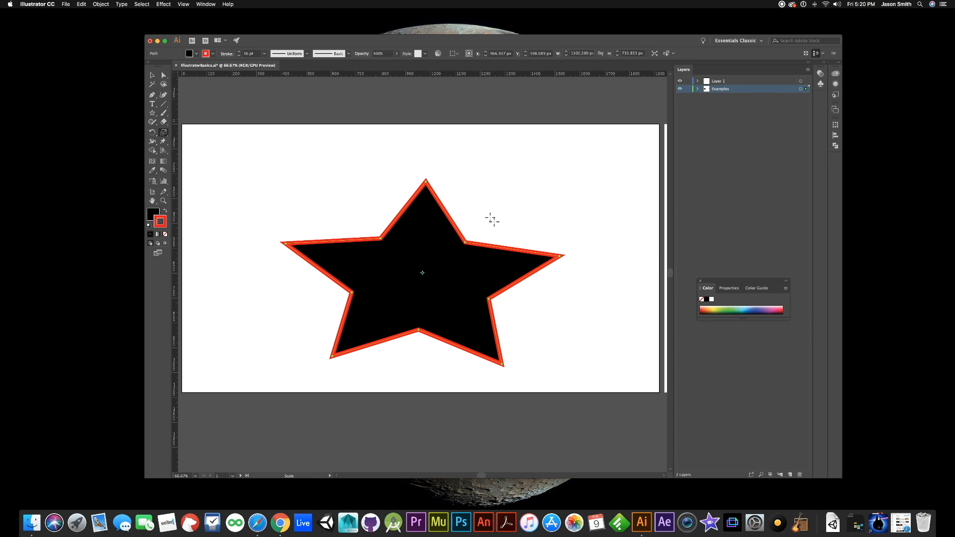
- Set the scaling reference point above the star's right arm and stretch the star to about 1351 px wide and 633 px high
click(491, 218)
drag(560, 183, 588, 186)
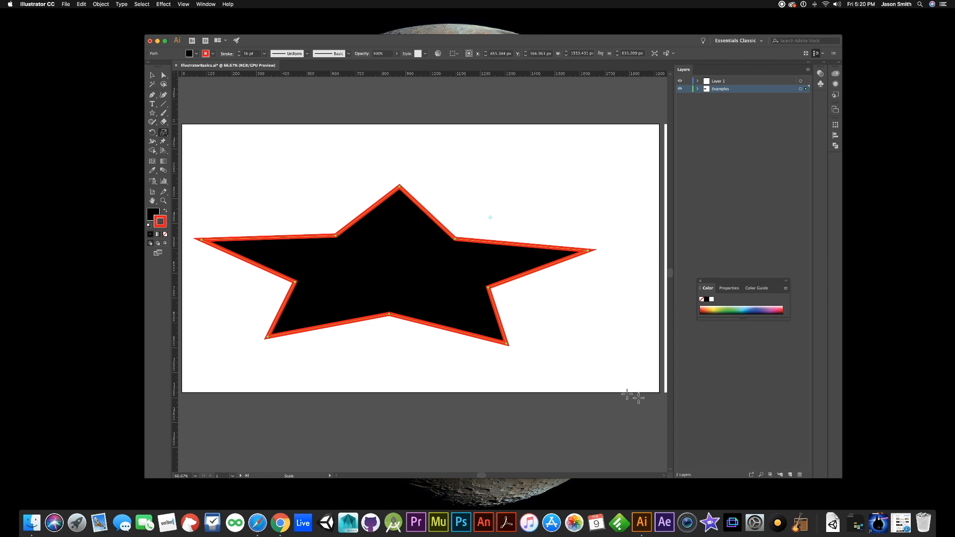
drag(303, 164, 329, 187)
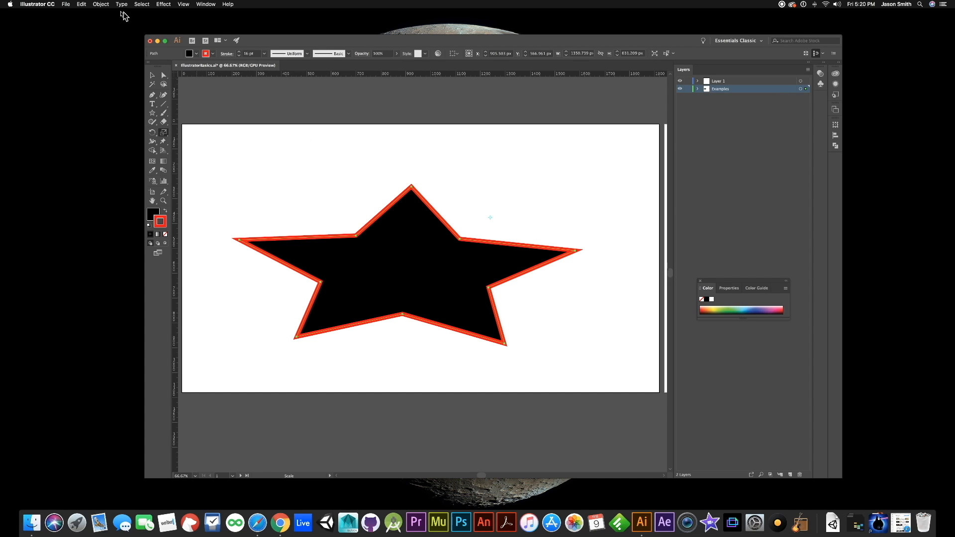
- Scale the star uniformly to 75% with the numeric Scale command, previewing the change before applying it
click(102, 4)
mouse_move(109, 14)
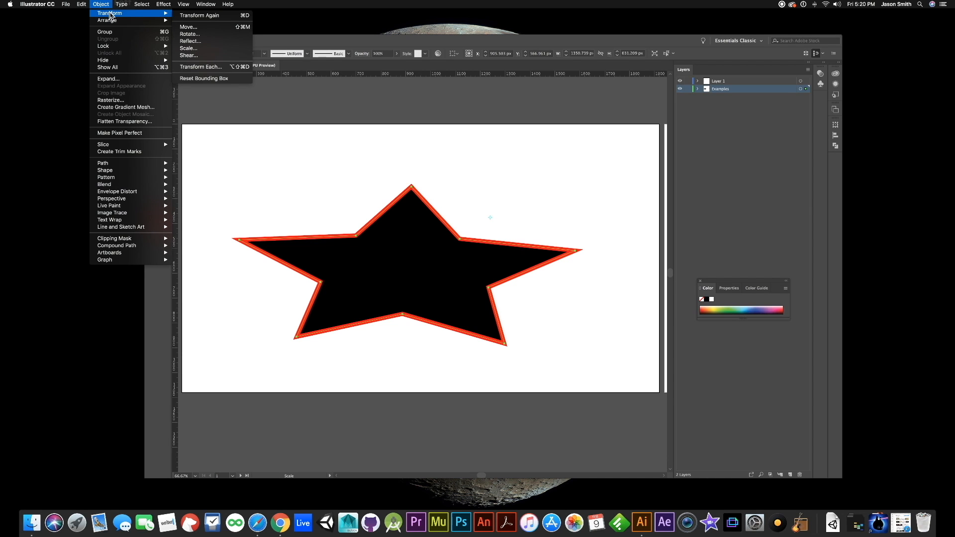
click(203, 48)
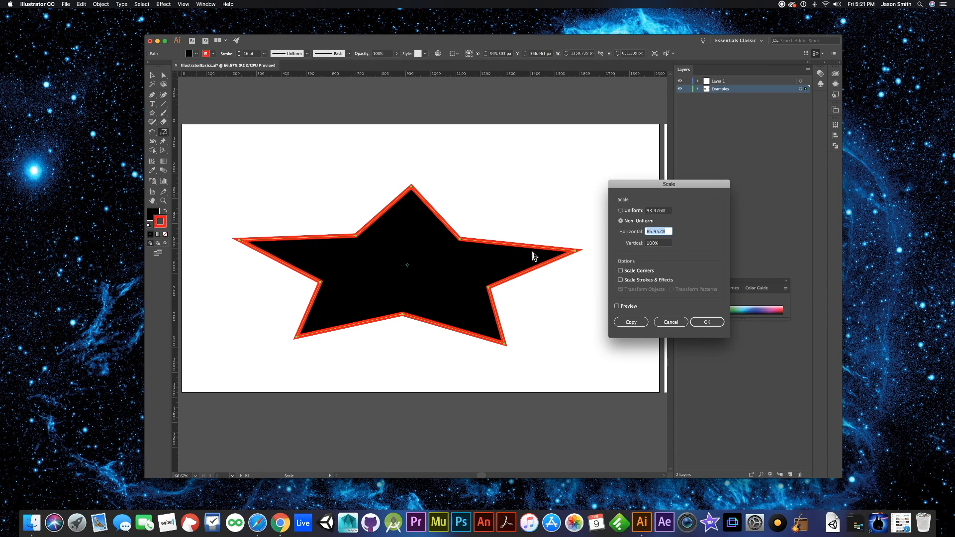
click(620, 211)
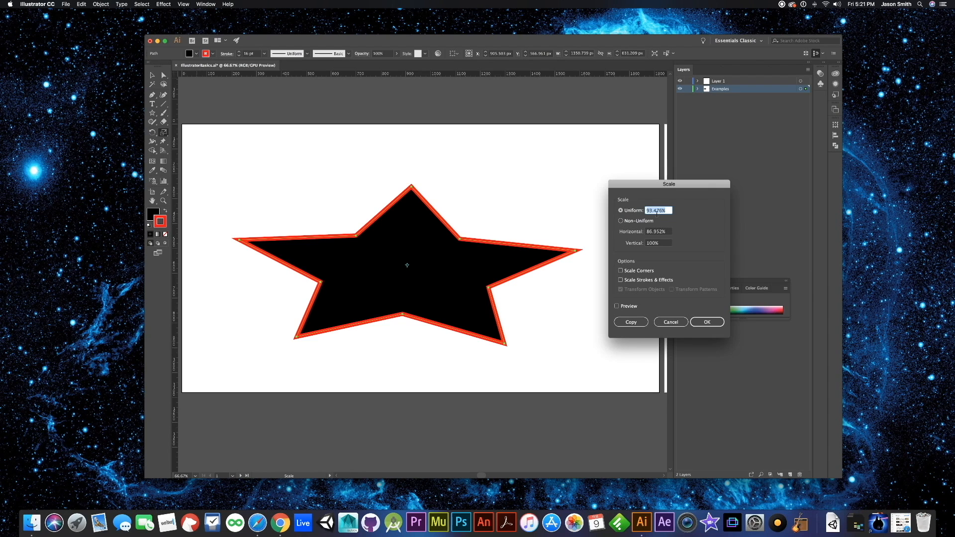
text(75)
click(617, 307)
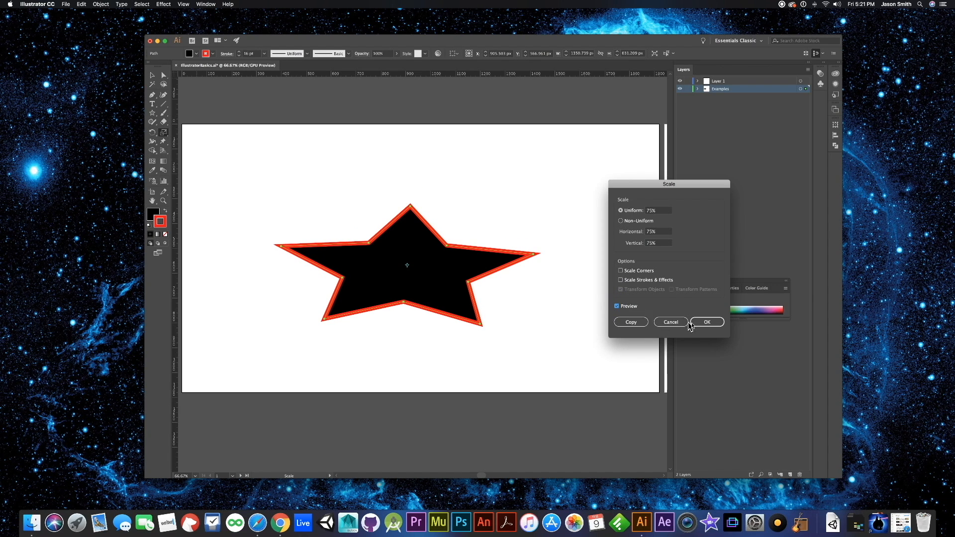
click(705, 322)
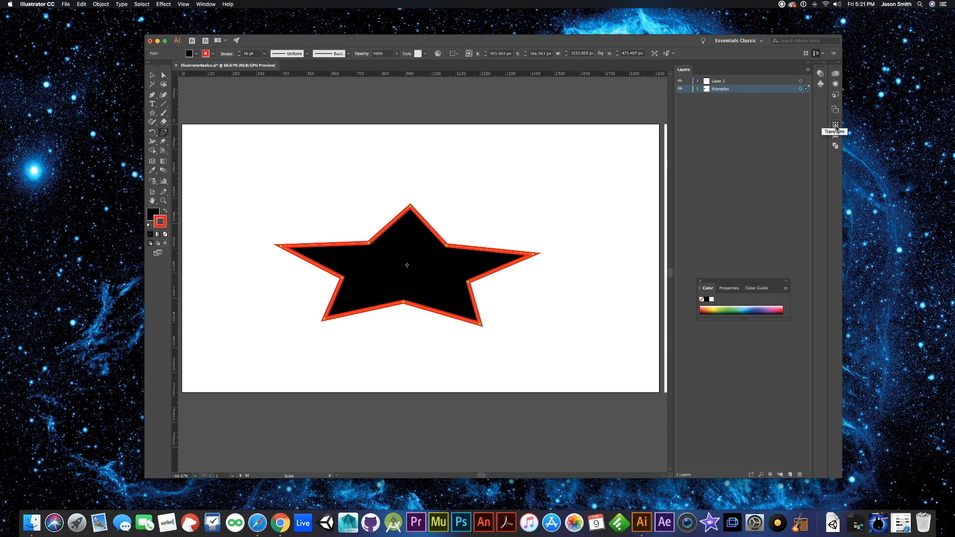
- Constrain the star's width and height proportions and set its height to 400 px
click(834, 125)
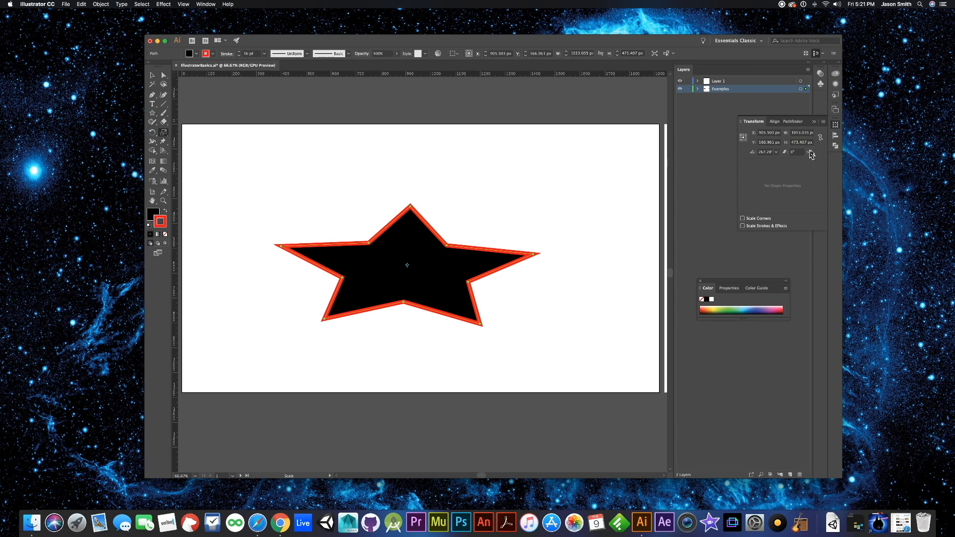
click(820, 137)
text(400)
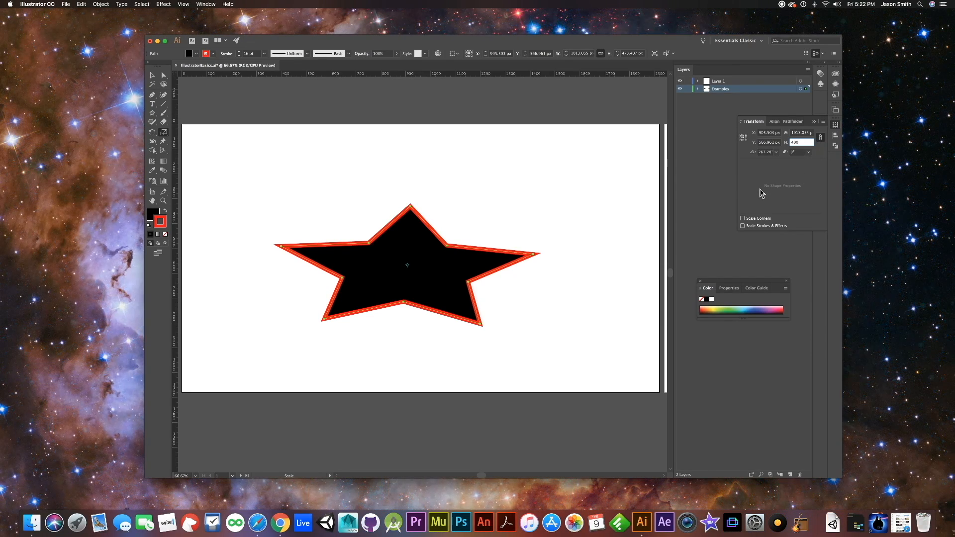
key(Return)
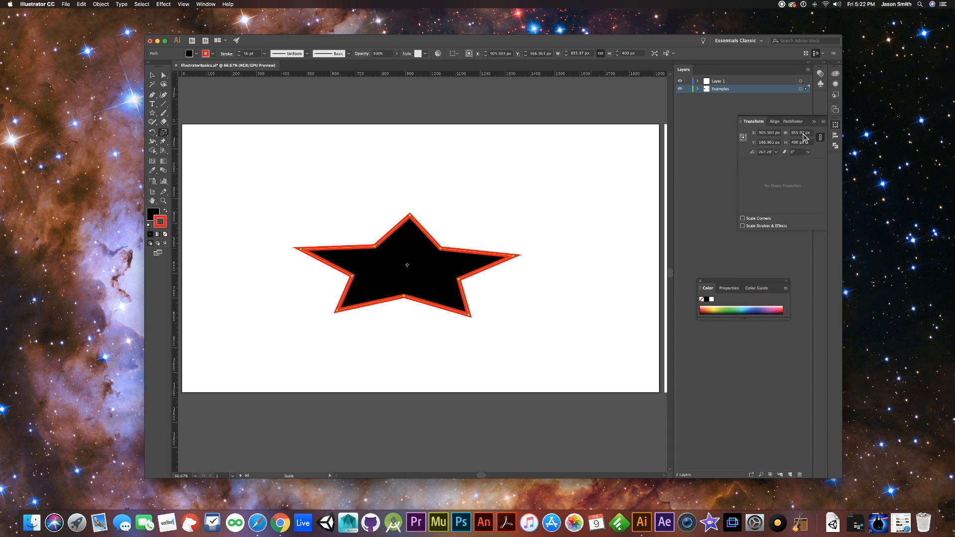
- Unlink the star's proportions, set its width alone to 800 px and deselect it
click(819, 140)
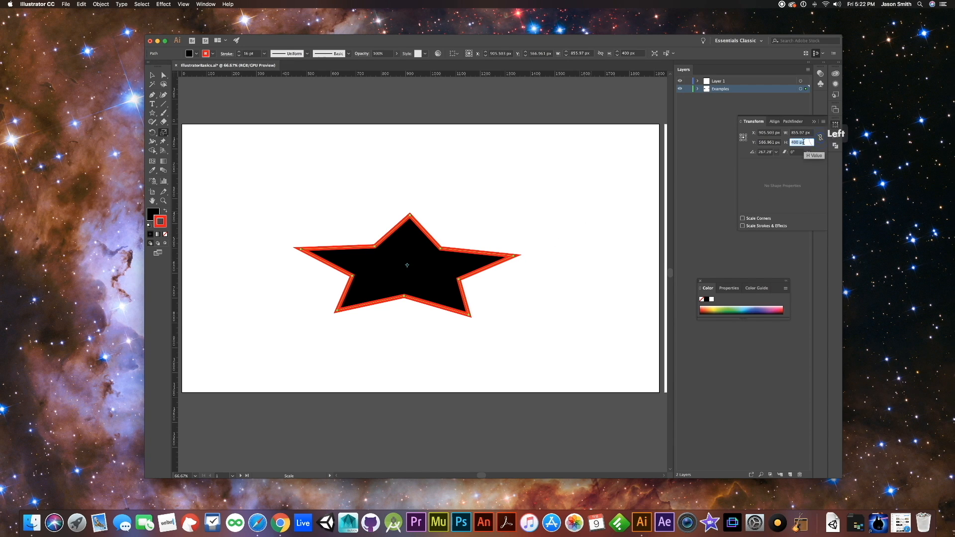
click(799, 133)
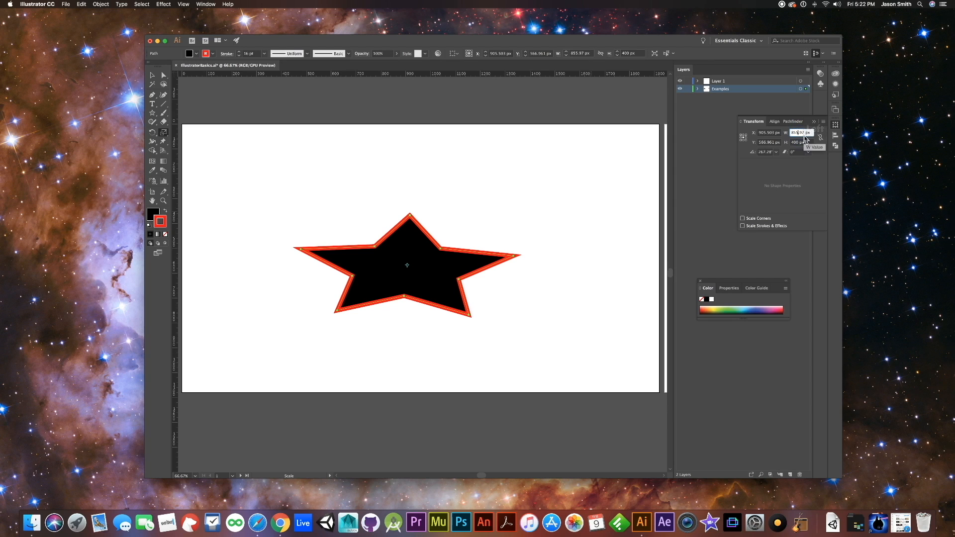
drag(805, 133, 790, 134)
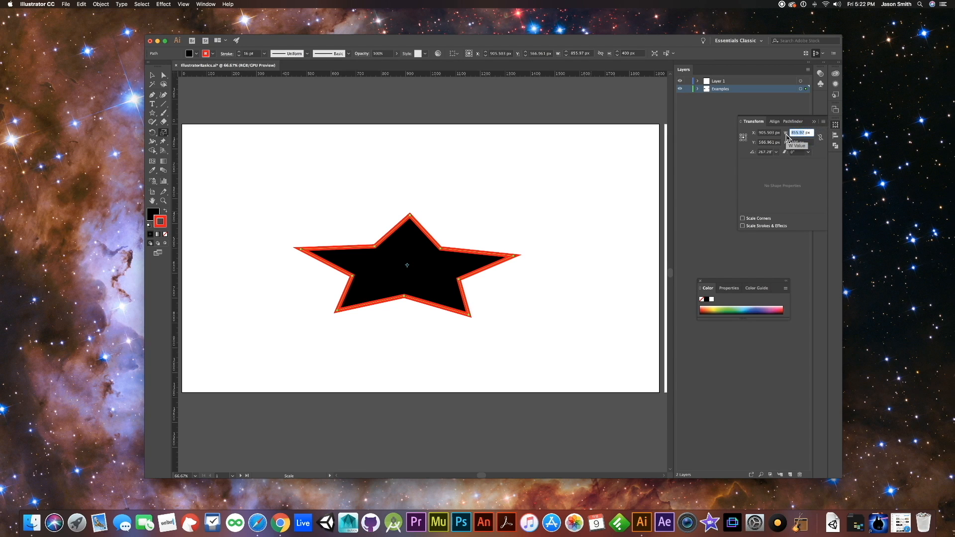
text(800)
key(Return)
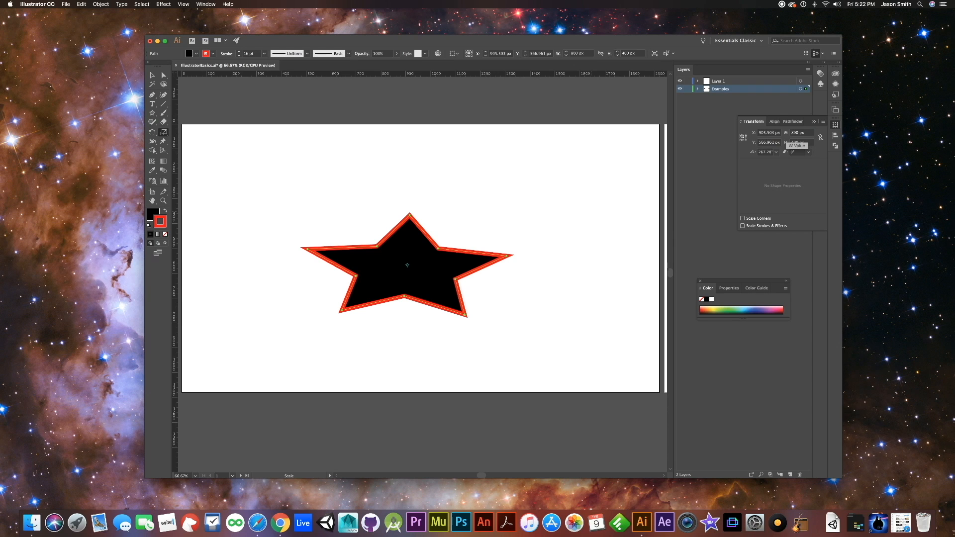
click(695, 183)
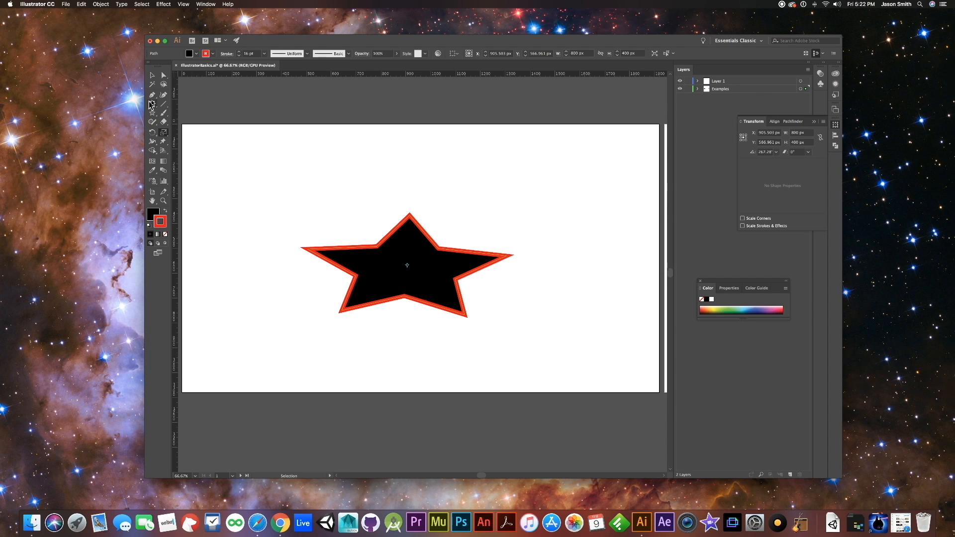
click(152, 75)
click(272, 210)
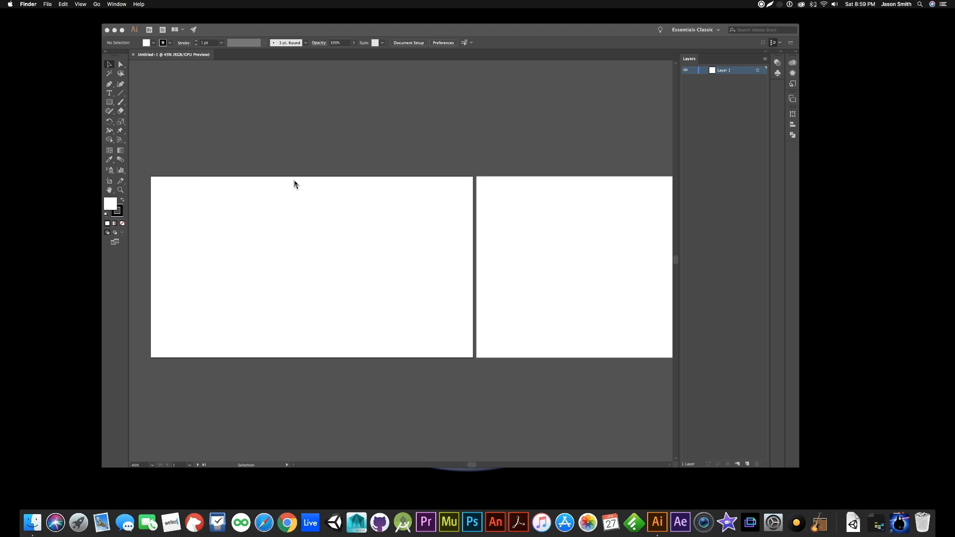
- Draw a rectangle about 625 pt wide and 440 pt high in the upper middle of the first artboard
click(109, 103)
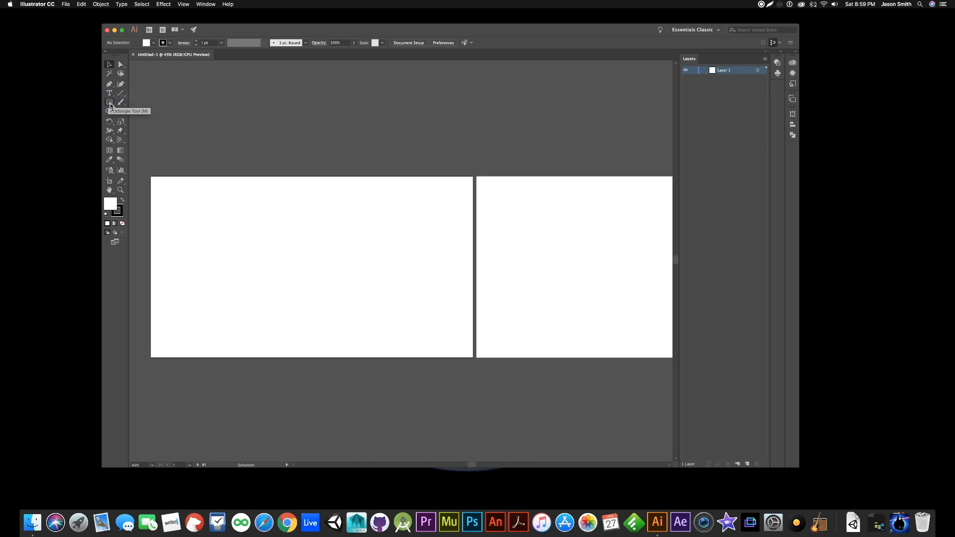
click(110, 105)
click(134, 103)
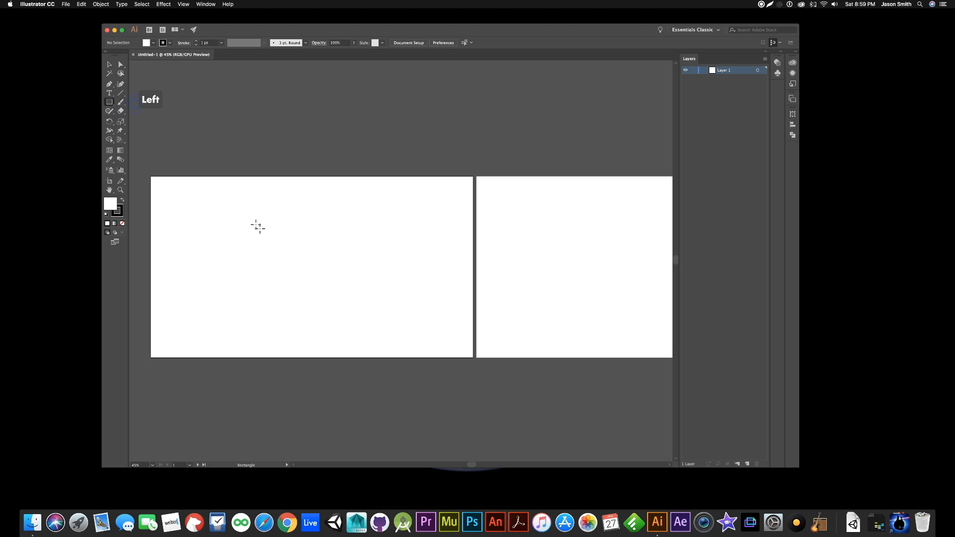
click(228, 209)
mouse_move(227, 210)
mouse_down()
mouse_move(266, 273)
mouse_move(331, 283)
mouse_up()
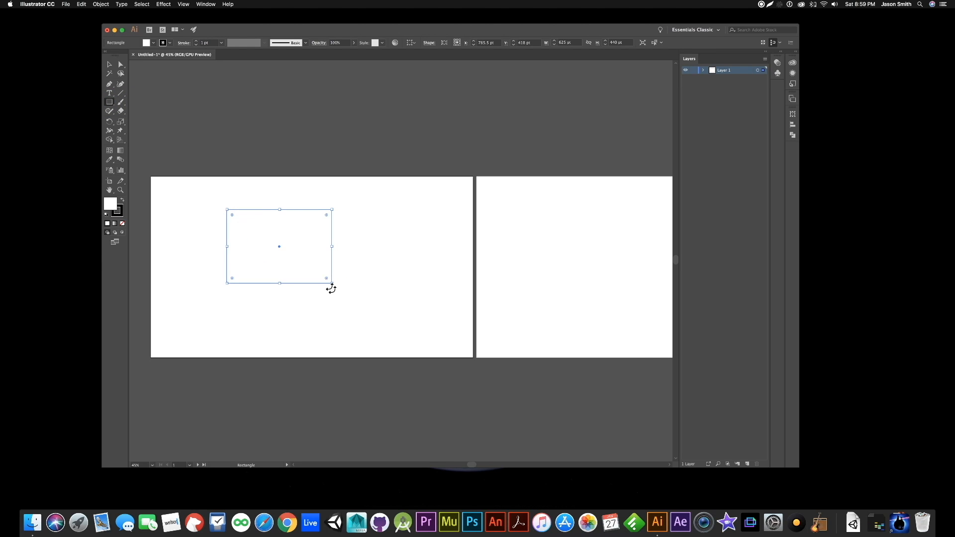
- Expand the layer holding the rectangle and rename that layer Original
click(703, 71)
double_click(725, 73)
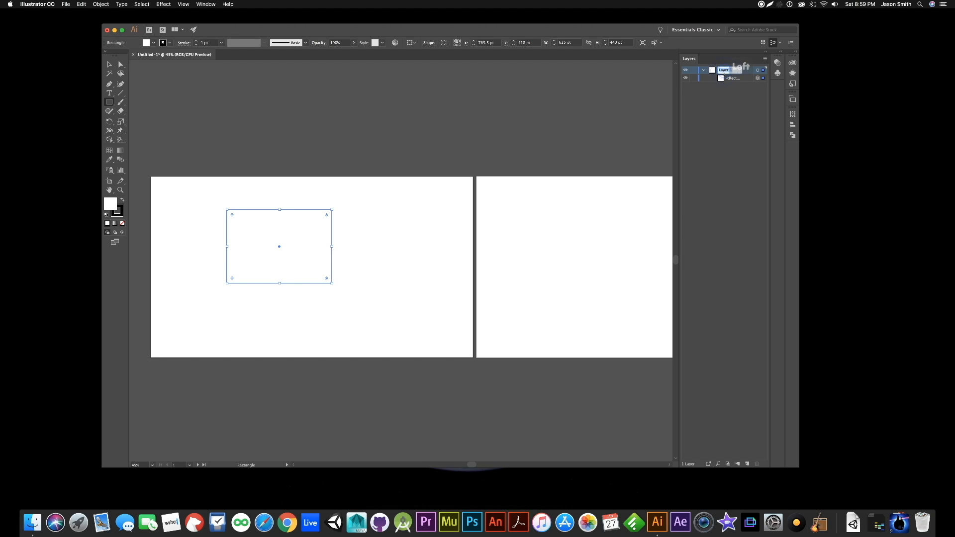
text(Original)
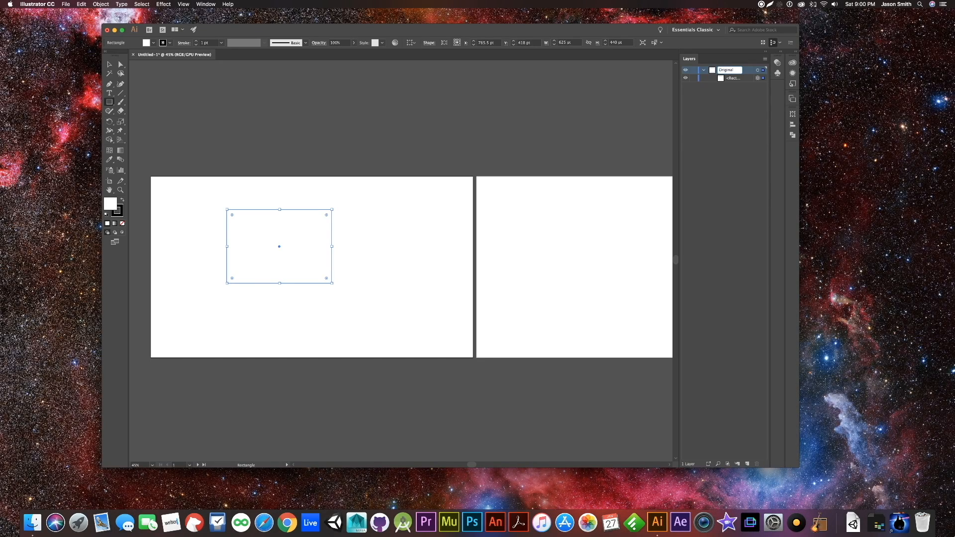
key(Return)
- Rename the rectangle in the layer list as "white rectangle" and widen the Layers panel to show full names
double_click(732, 79)
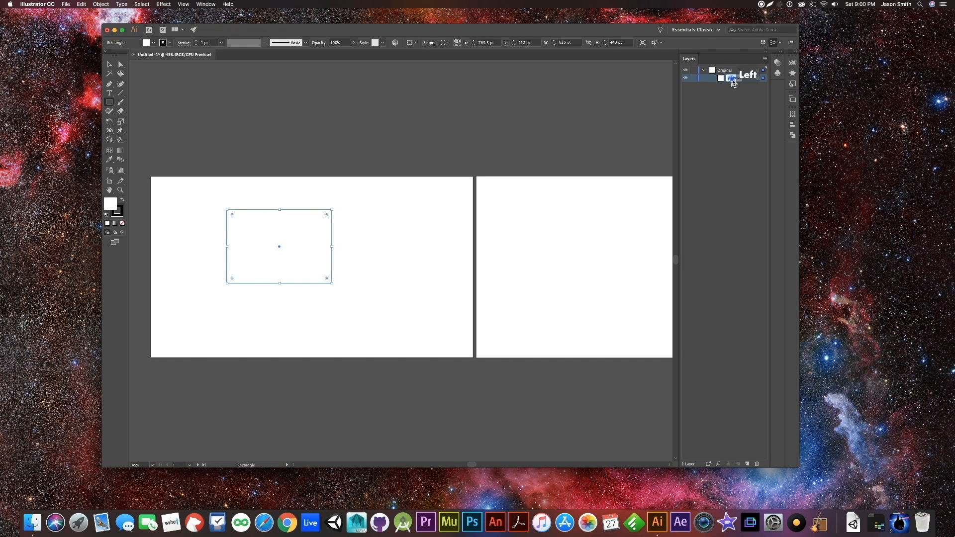
text(wh)
key(Return)
drag(679, 111, 632, 114)
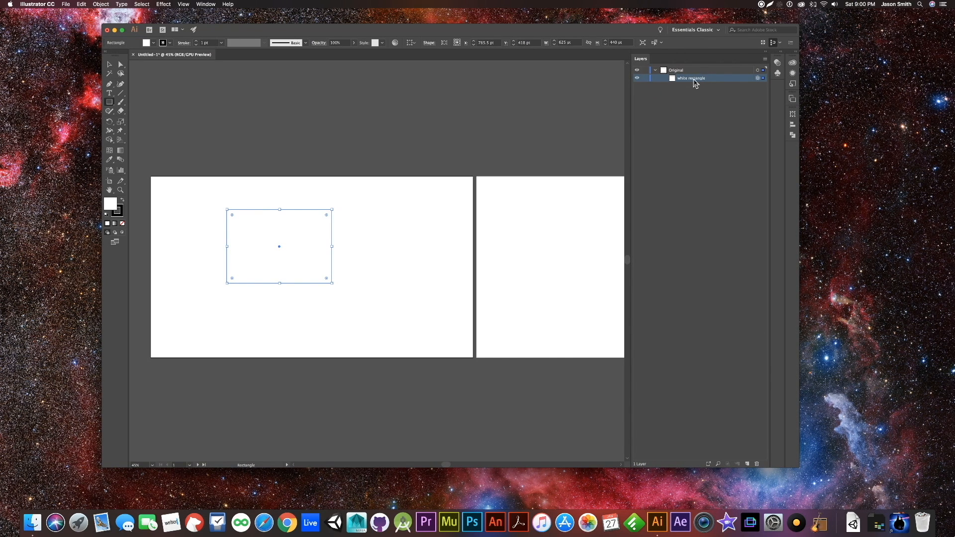
click(676, 112)
click(654, 73)
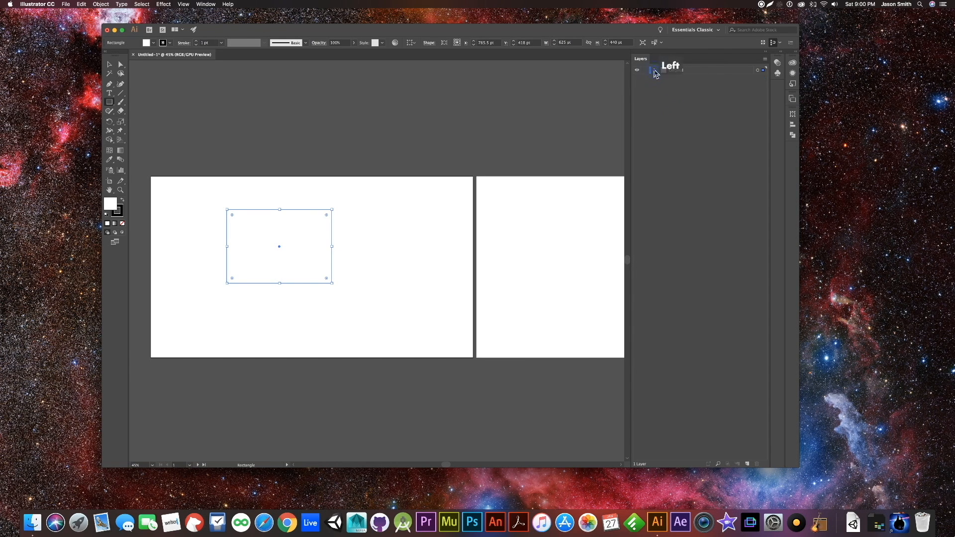
click(689, 74)
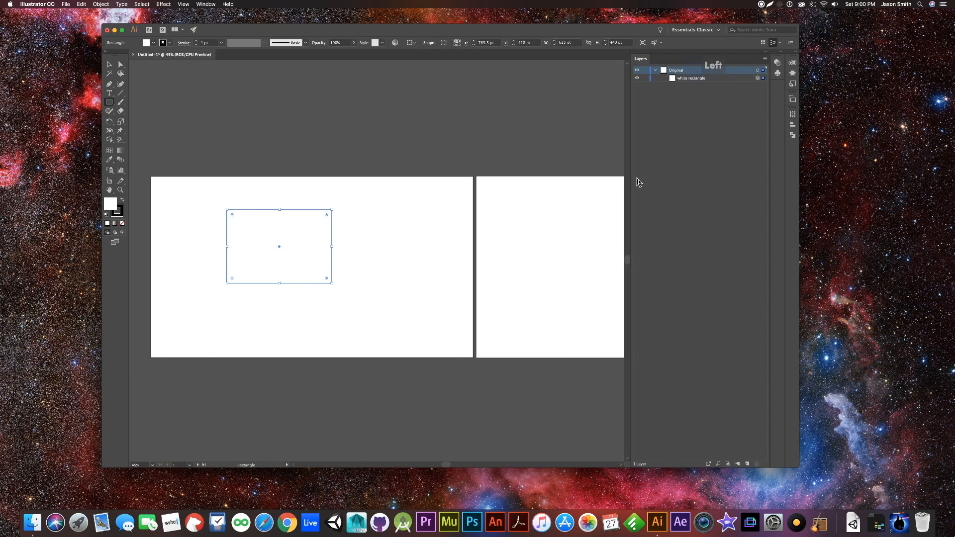
- Draw an ellipse about 291 pt wide and 338 pt high right of the rectangle and fill it with RGB Green
drag(112, 101, 140, 121)
mouse_move(389, 246)
mouse_down()
mouse_move(426, 265)
mouse_move(428, 309)
mouse_move(438, 303)
mouse_up()
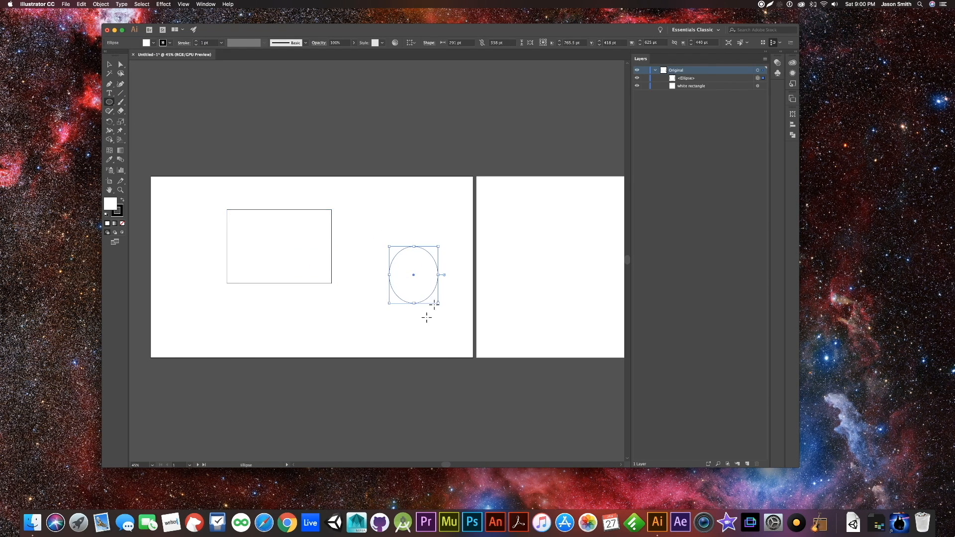
double_click(109, 204)
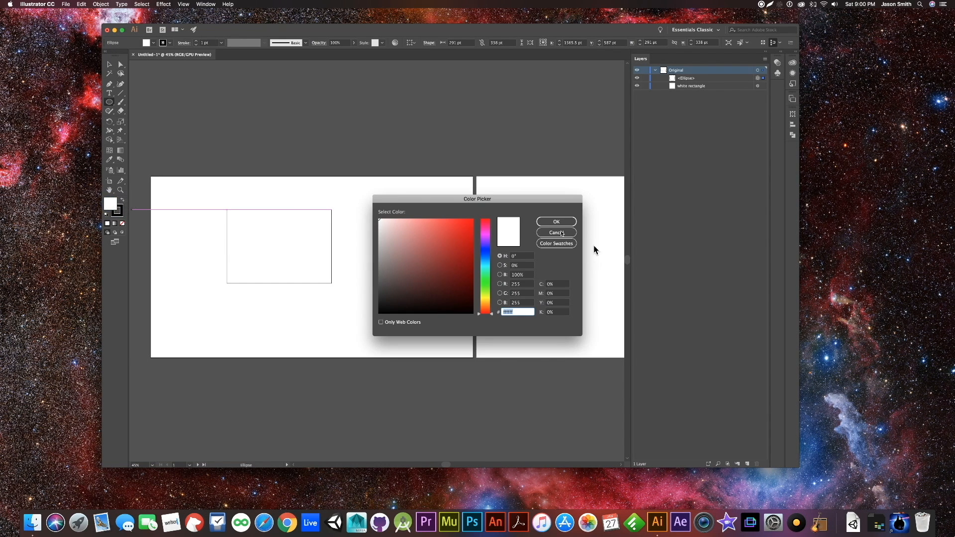
click(546, 244)
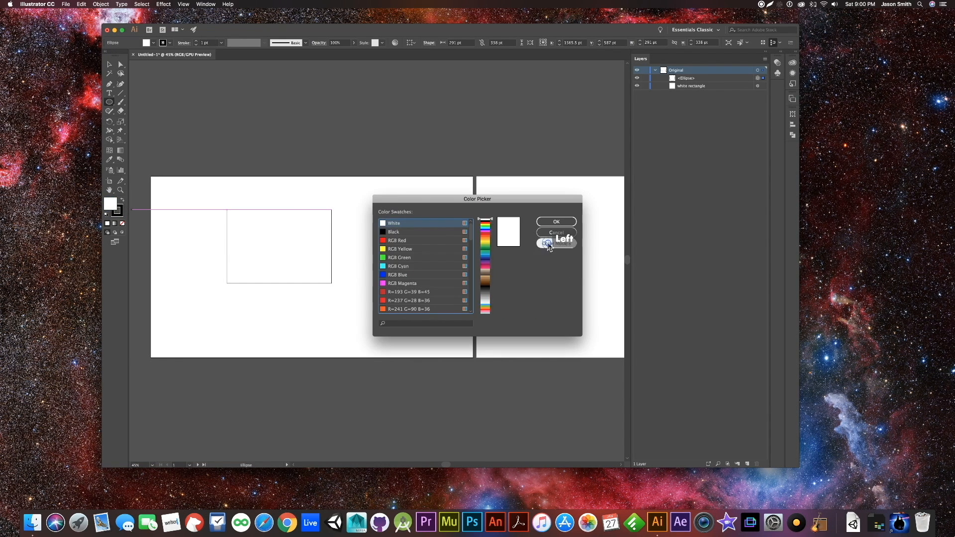
click(427, 258)
click(555, 220)
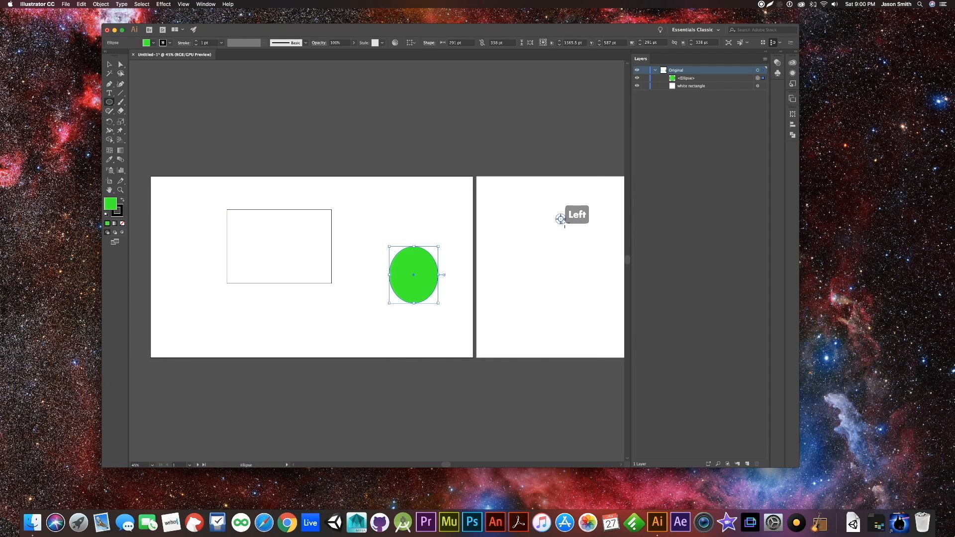
- Rename the ellipse in the layer list as "green oval" and deselect it on the artboard
click(687, 78)
double_click(687, 78)
text(d)
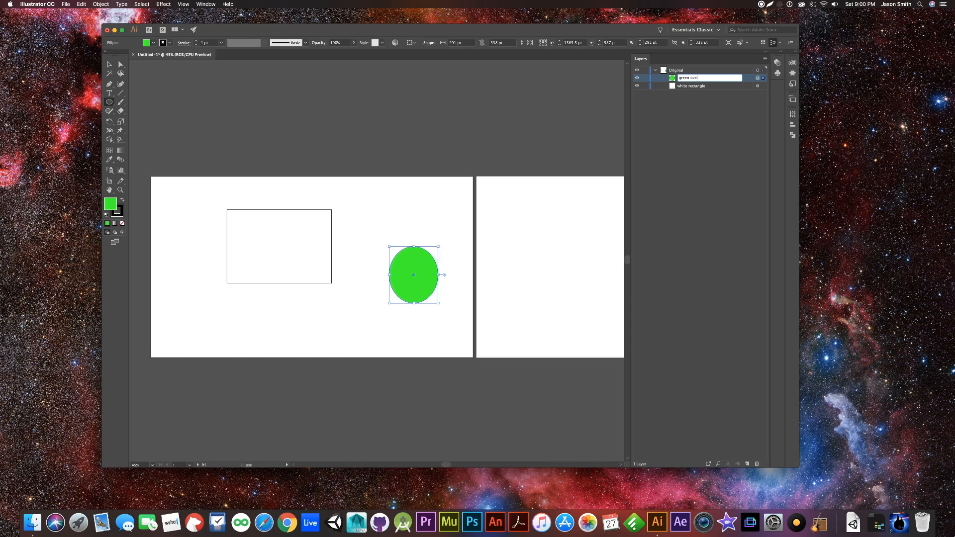
key(Return)
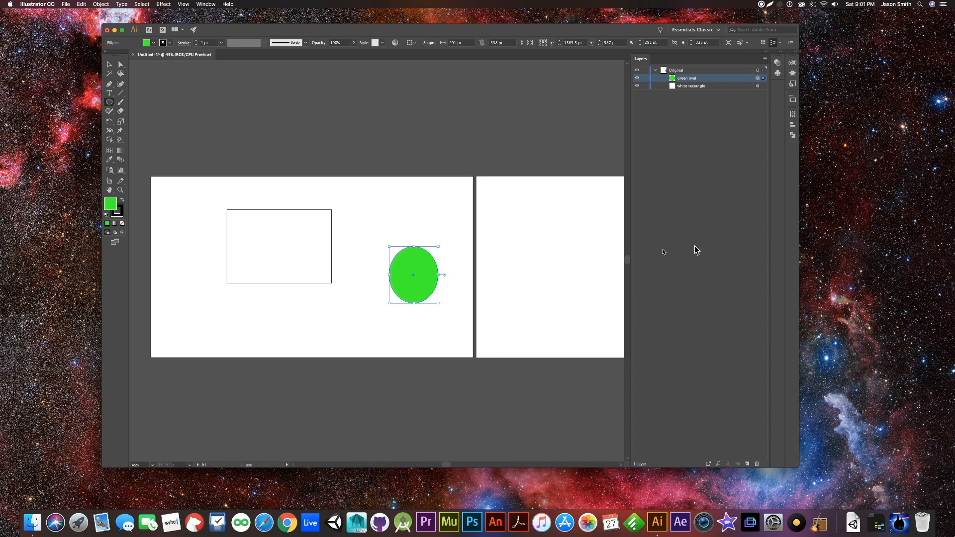
click(109, 64)
click(370, 212)
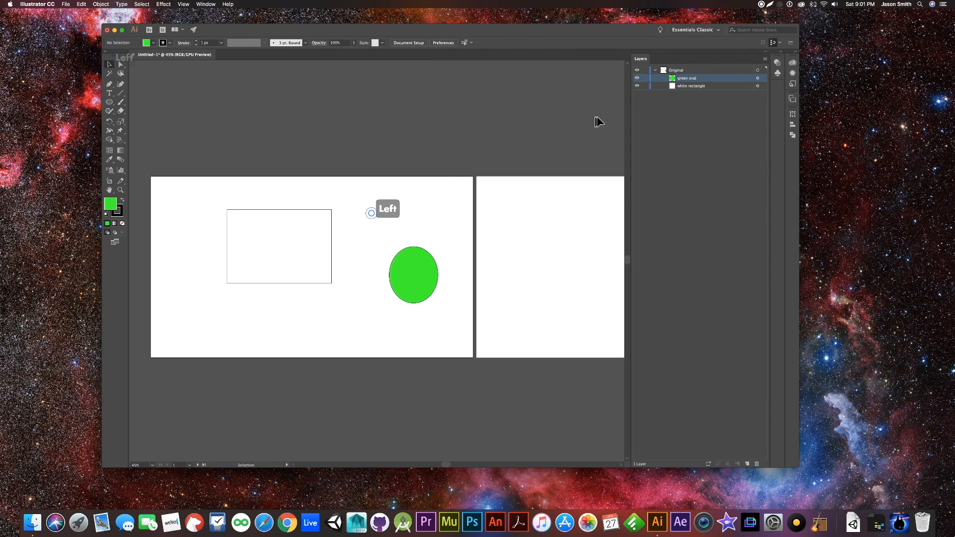
- Collapse and re-expand the Original layer, and select all the artwork on it
click(655, 71)
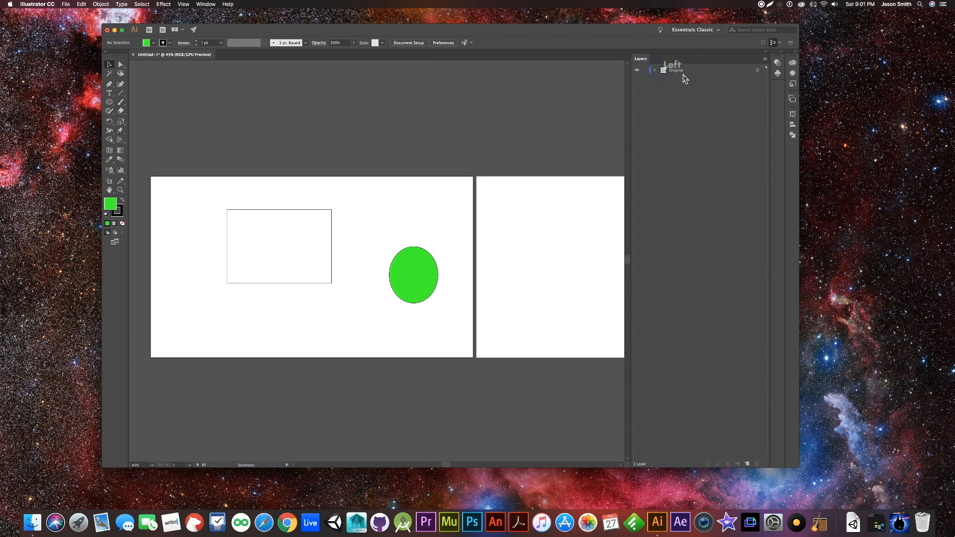
click(654, 70)
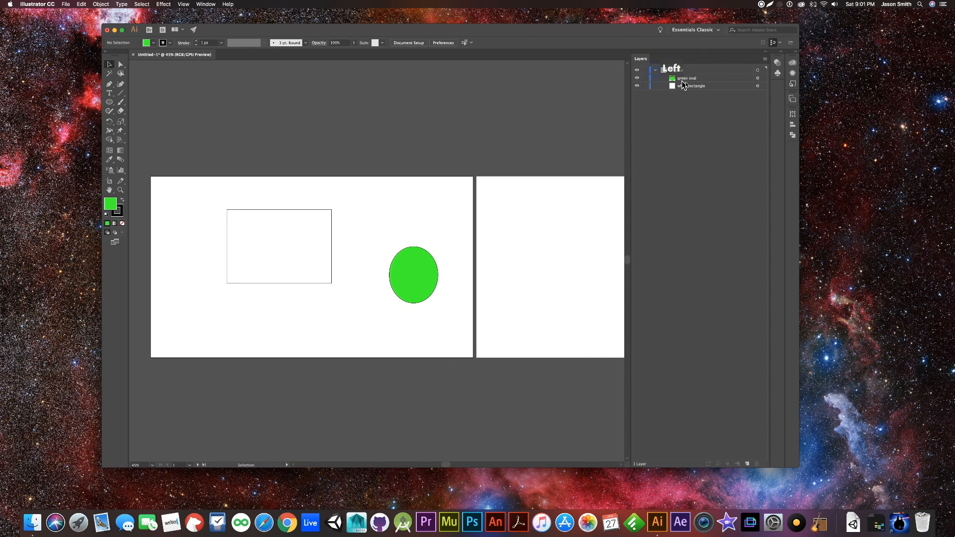
click(655, 71)
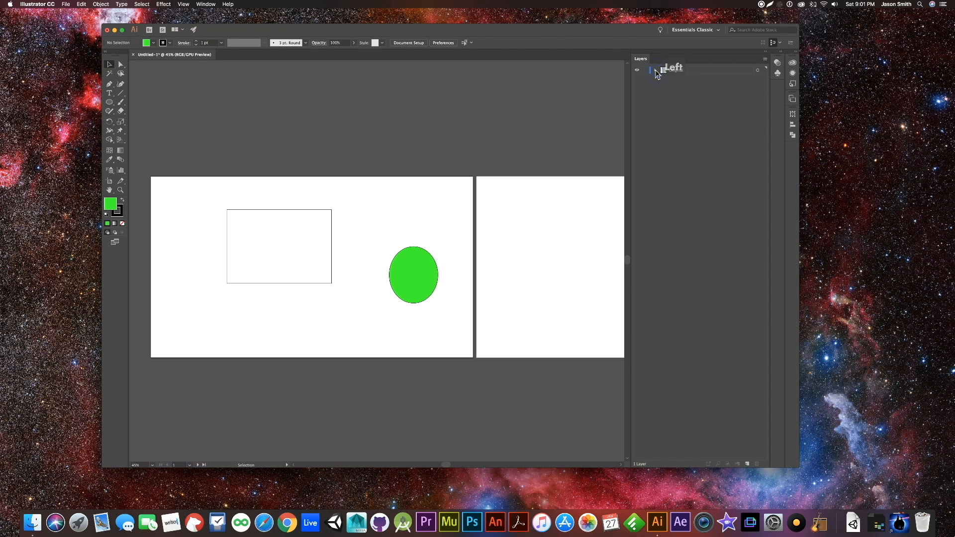
click(655, 70)
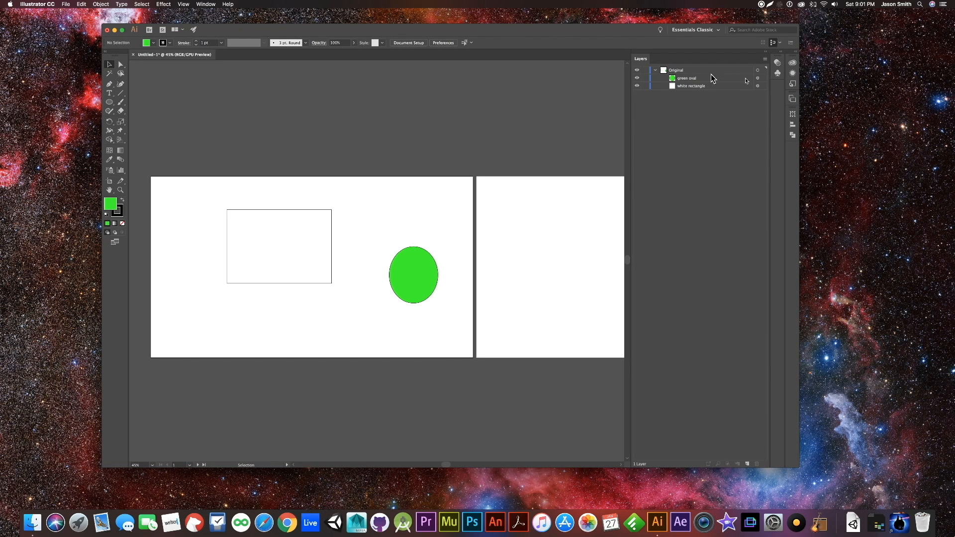
click(758, 70)
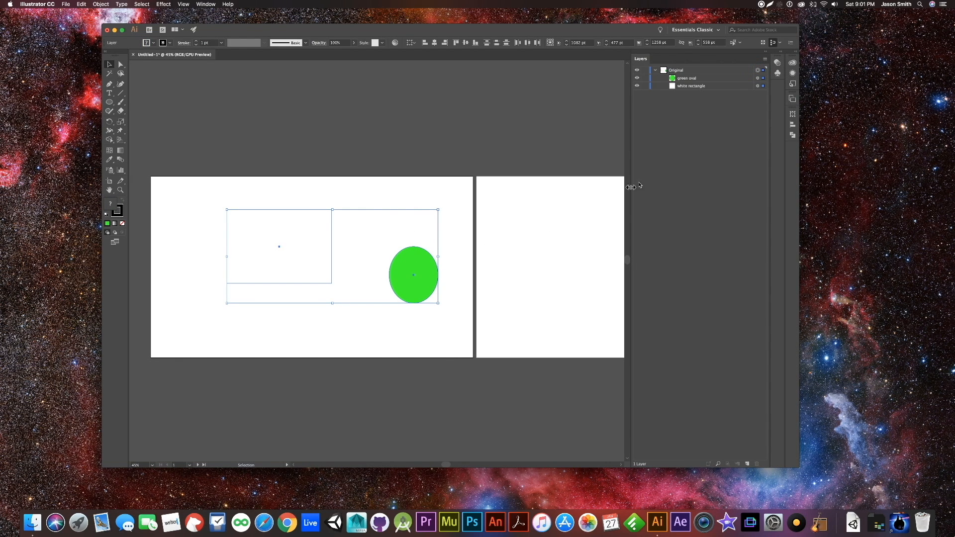
- Select the green oval, the white rectangle and finally both together through the layer list, and clear the selection
click(359, 188)
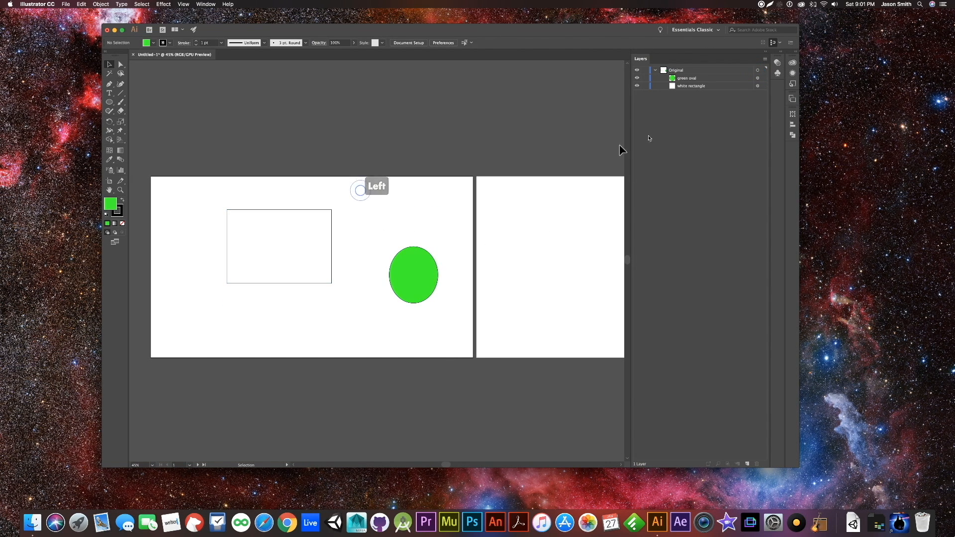
click(757, 78)
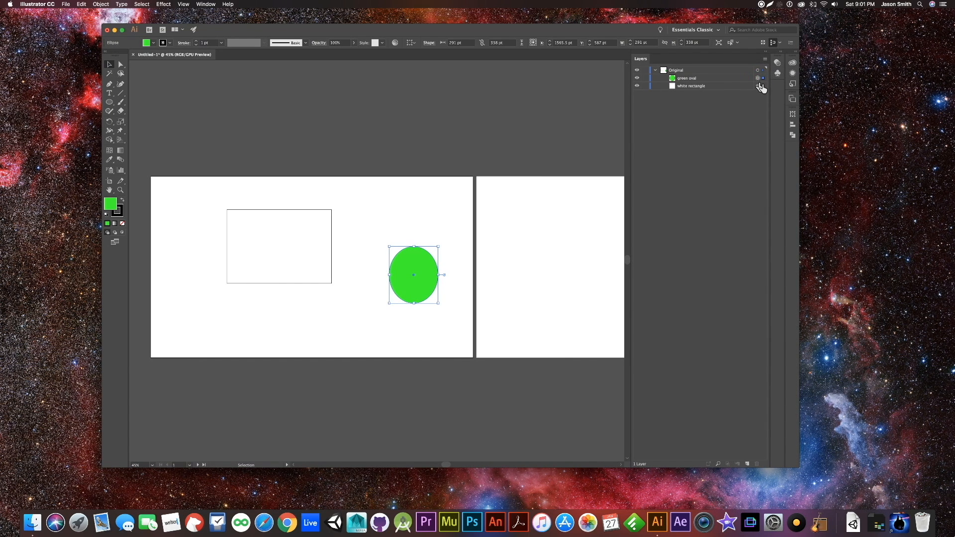
click(757, 86)
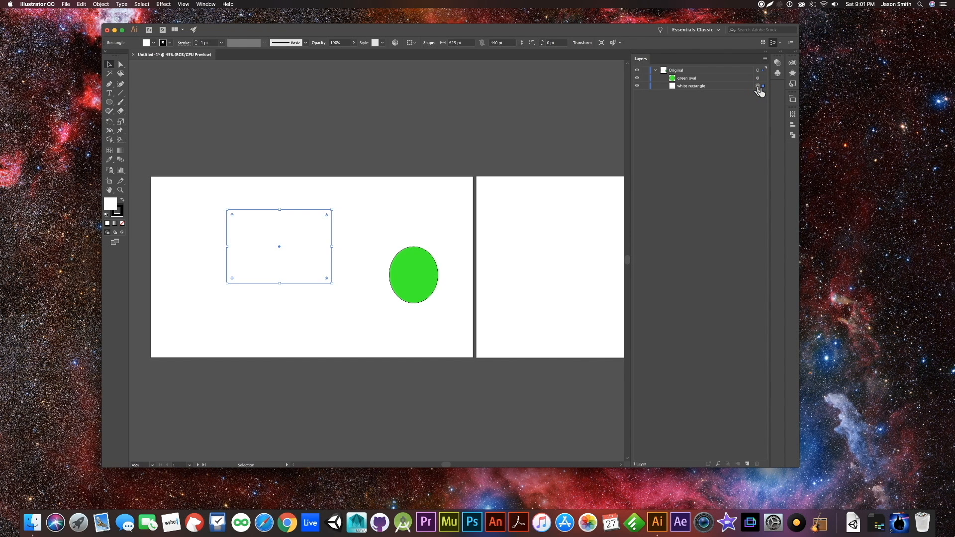
shift+click(758, 78)
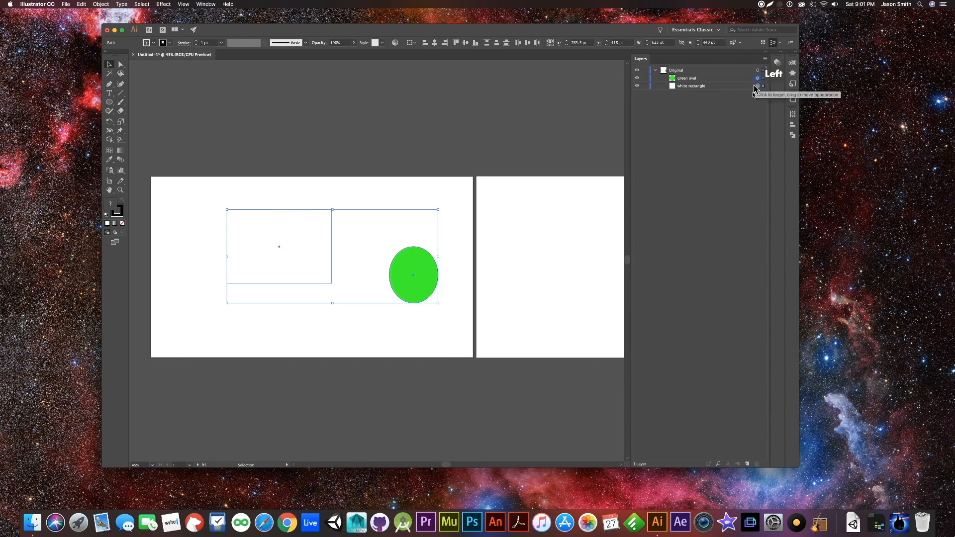
click(378, 189)
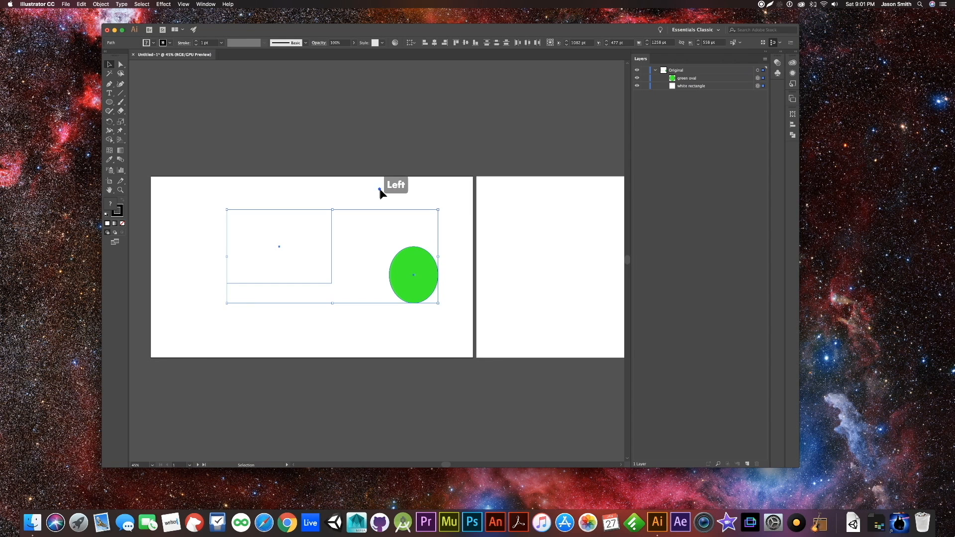
- Collapse the Original layer and add a new layer above it, keeping its default name and making it active
click(654, 71)
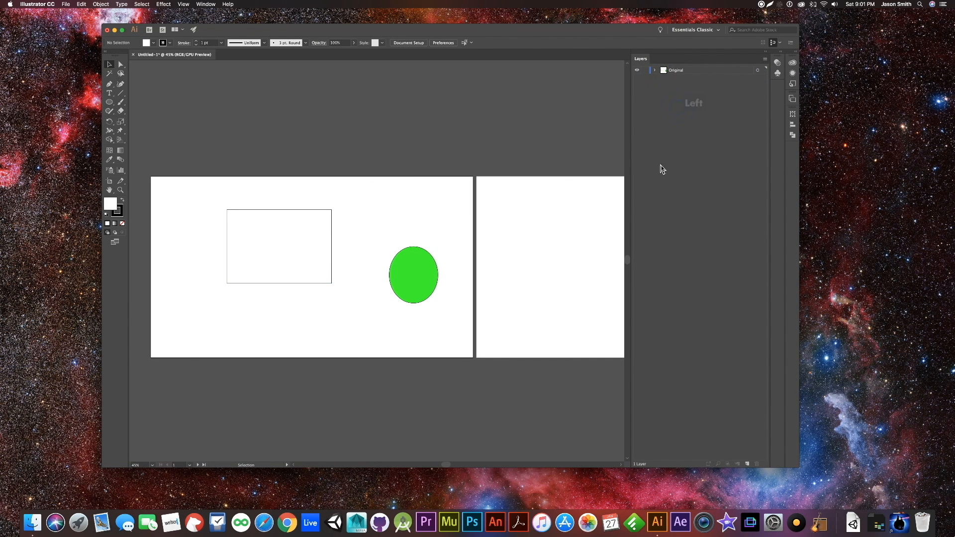
click(747, 465)
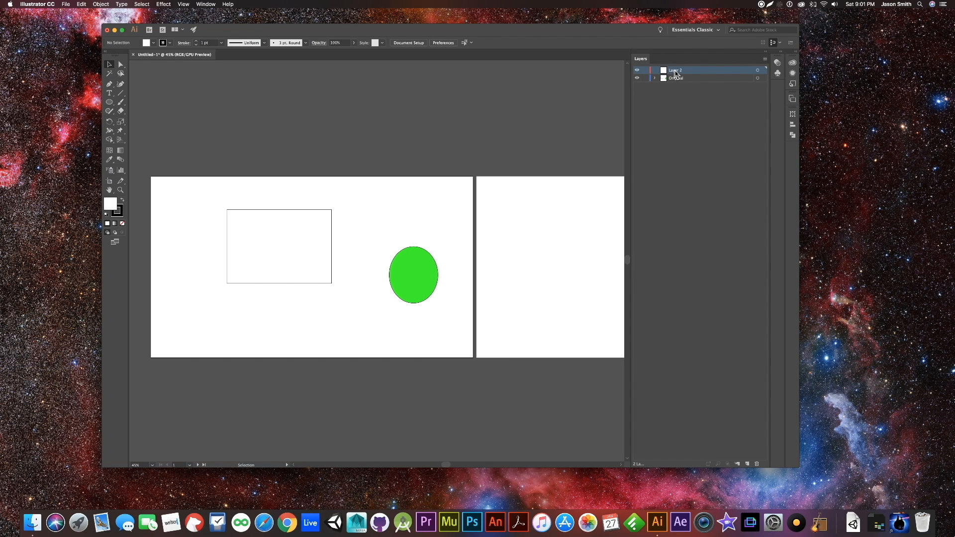
double_click(675, 72)
click(664, 122)
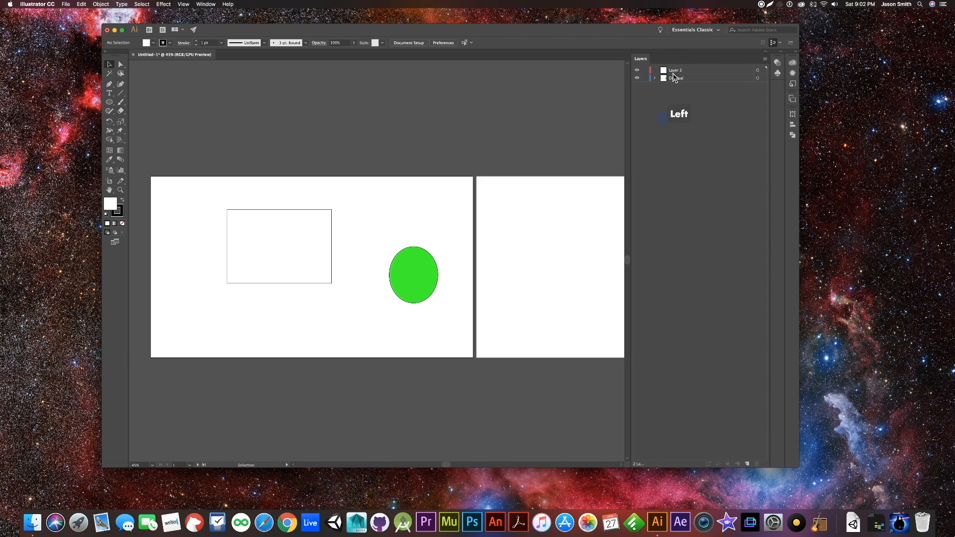
click(674, 73)
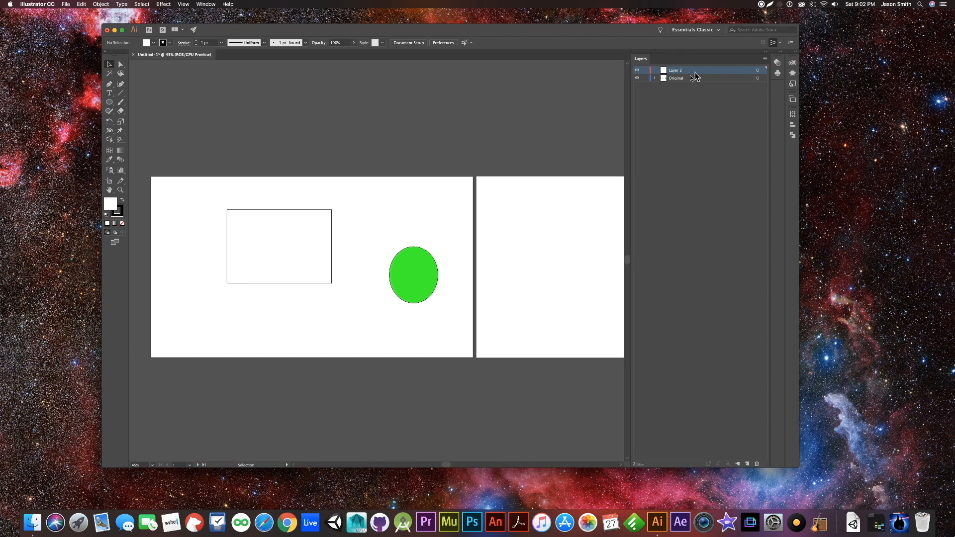
- Draw a star about 353 pt wide and 363 pt high beside the white rectangle and fill it with RGB Blue
click(110, 104)
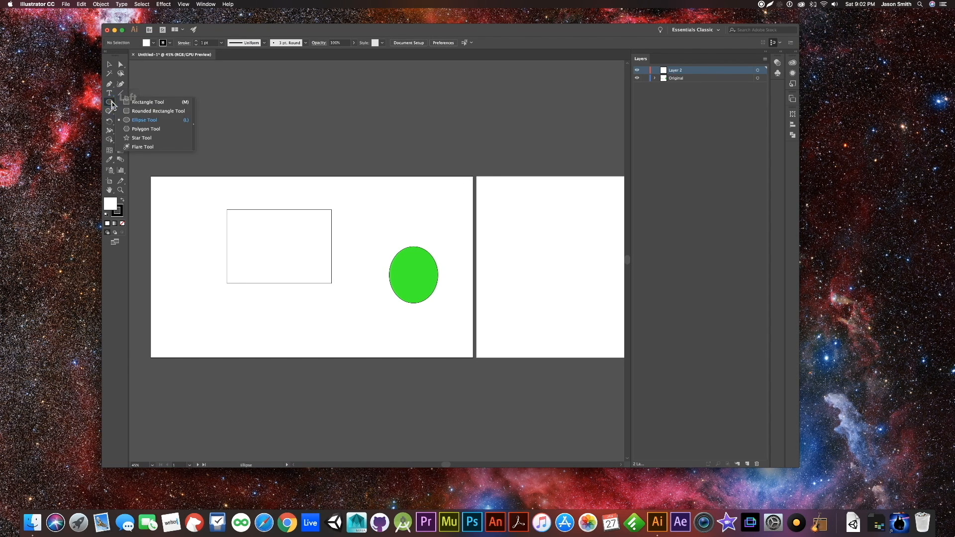
drag(112, 105, 133, 139)
drag(185, 283, 195, 311)
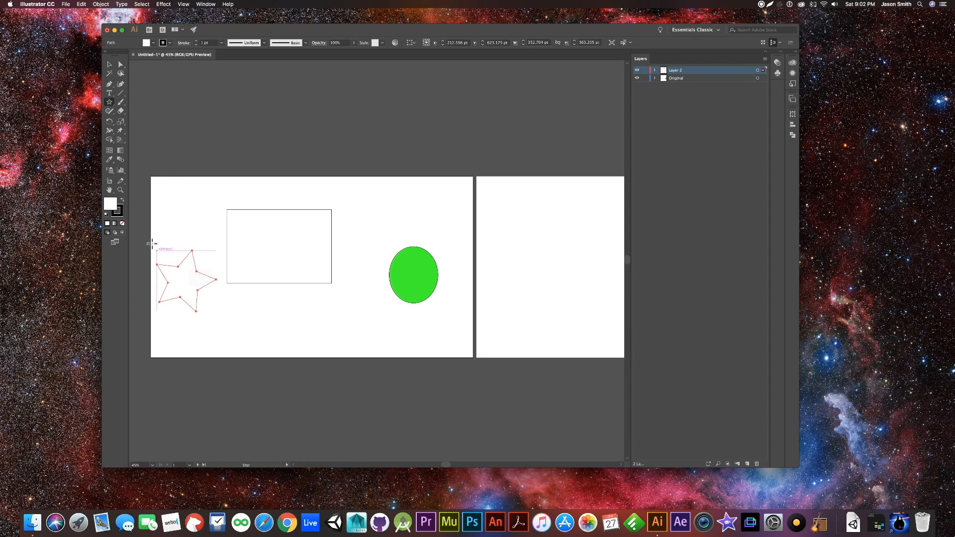
double_click(110, 202)
click(556, 243)
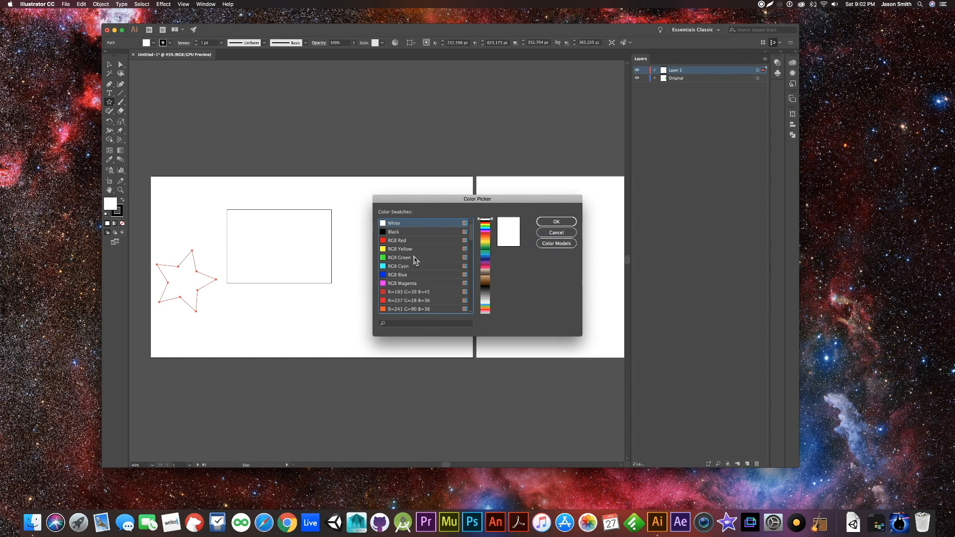
click(401, 275)
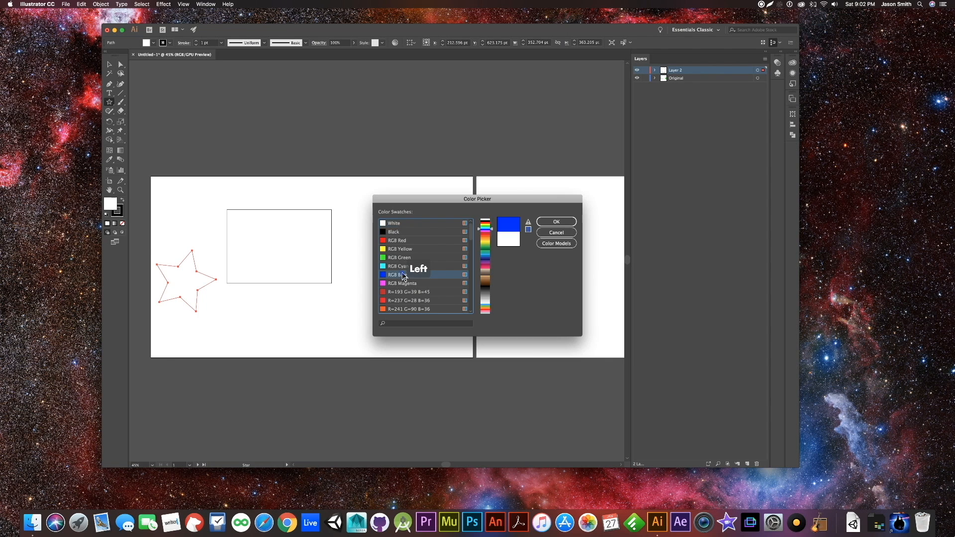
click(551, 220)
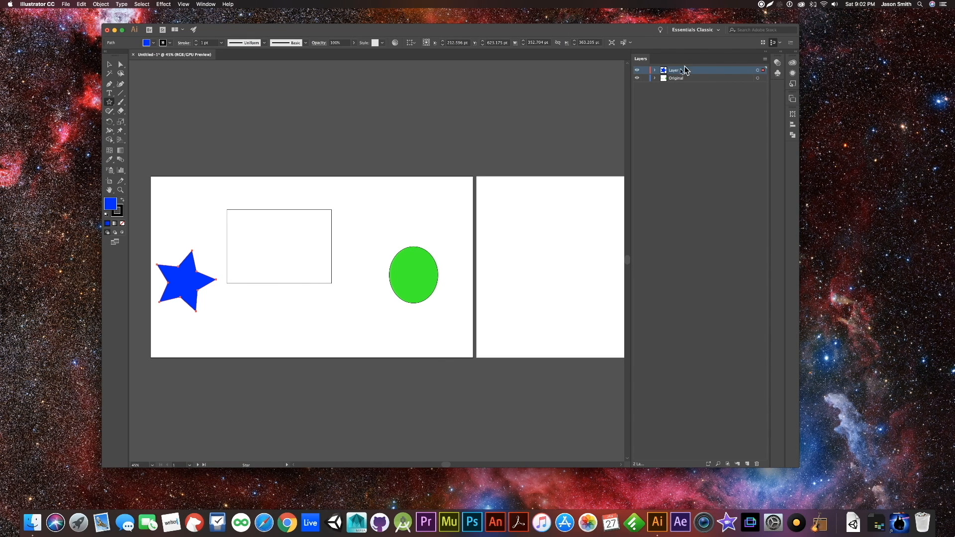
- Expand Layer 2, rename the star's path as "blue star" and collapse the layer again
click(655, 71)
double_click(682, 80)
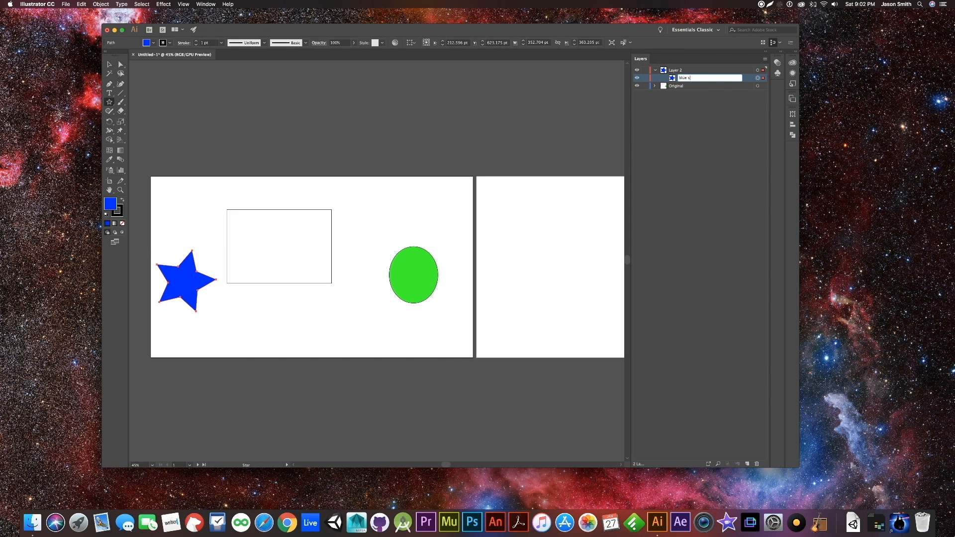
key(Return)
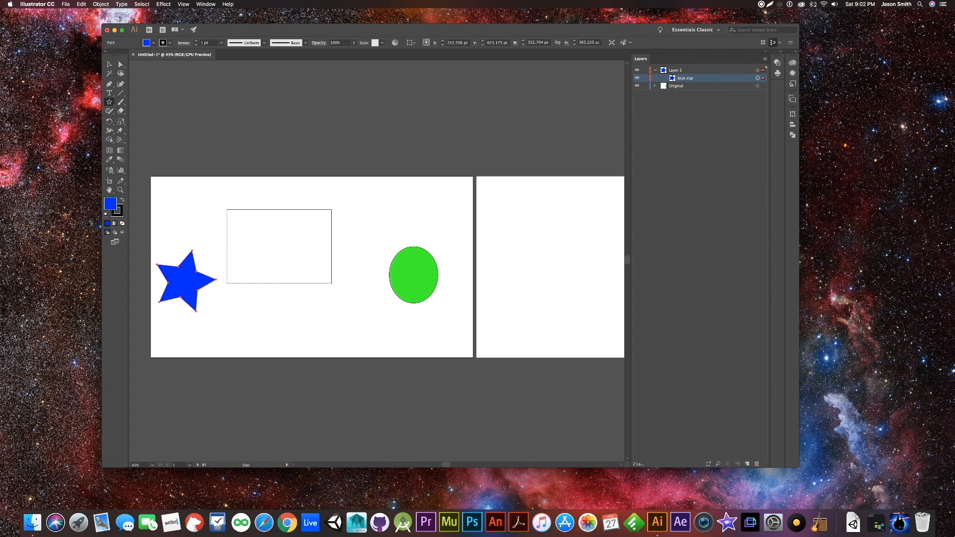
click(717, 151)
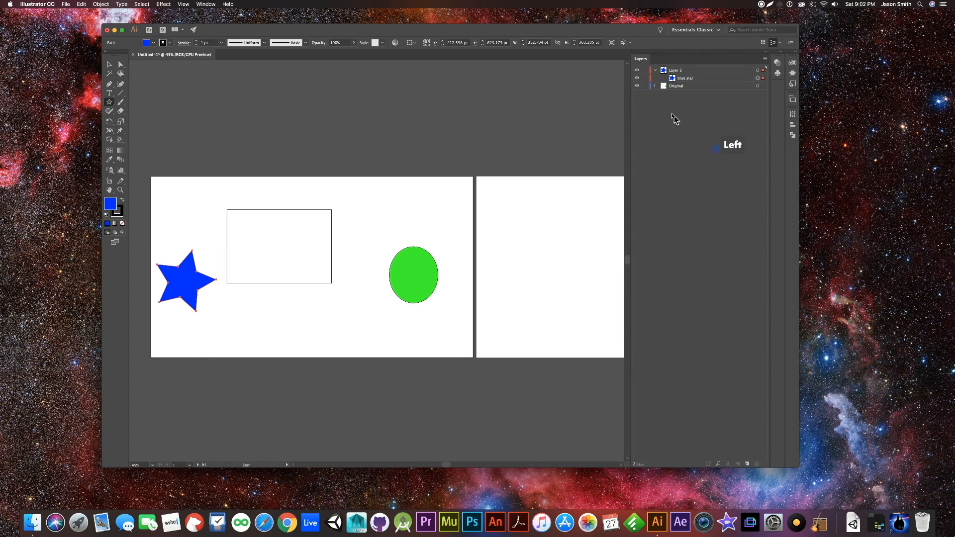
click(656, 71)
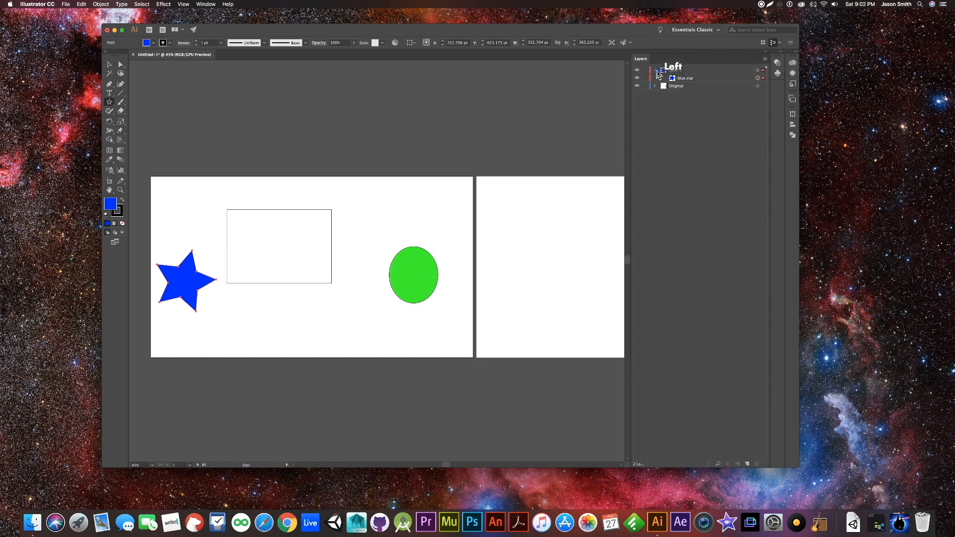
- On Layer 2, draw a polygon about 428 pt wide and 427 pt high above the green oval and fill it with purple
click(690, 73)
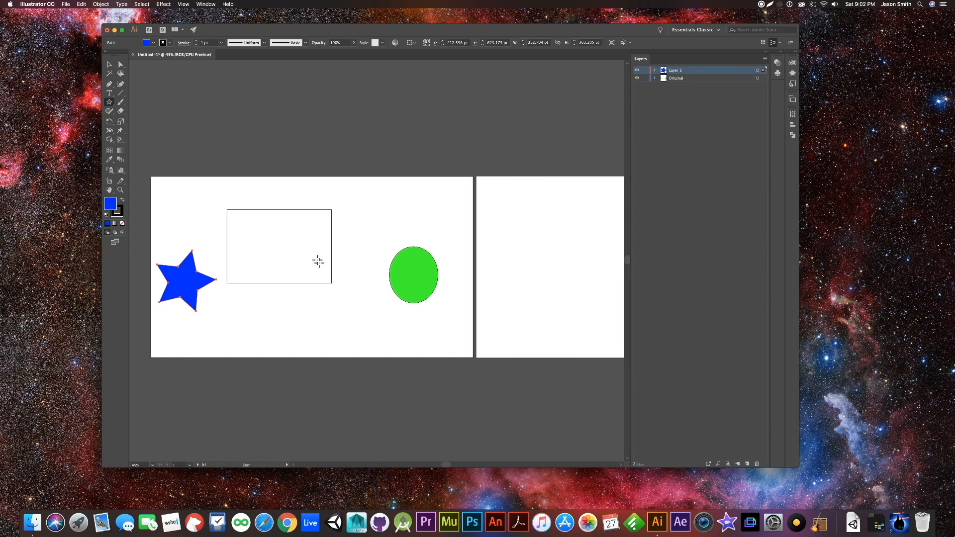
click(110, 102)
click(109, 102)
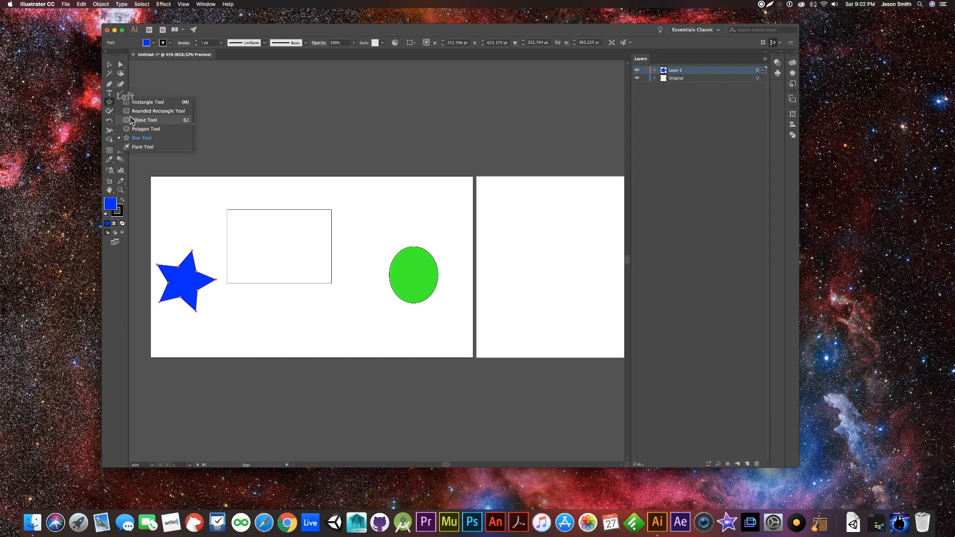
click(145, 129)
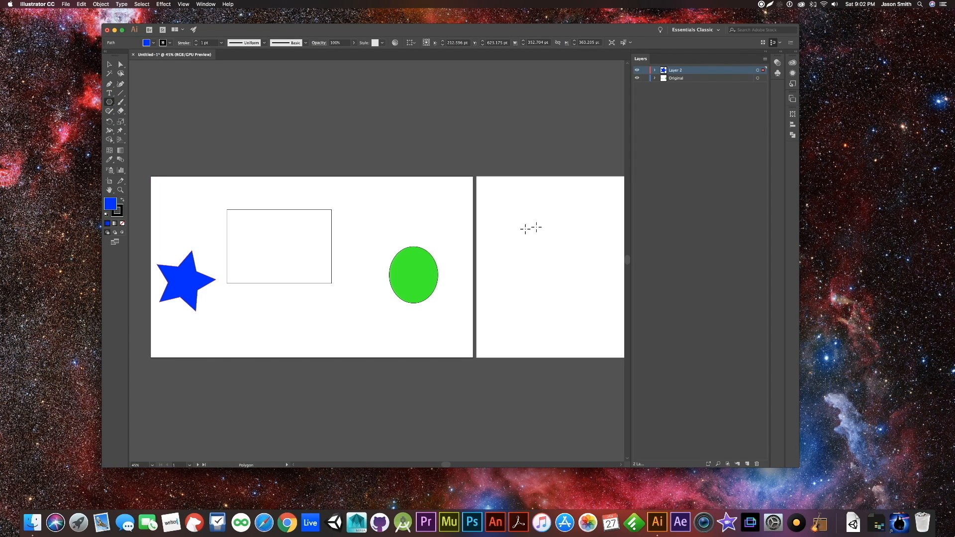
drag(379, 192, 406, 222)
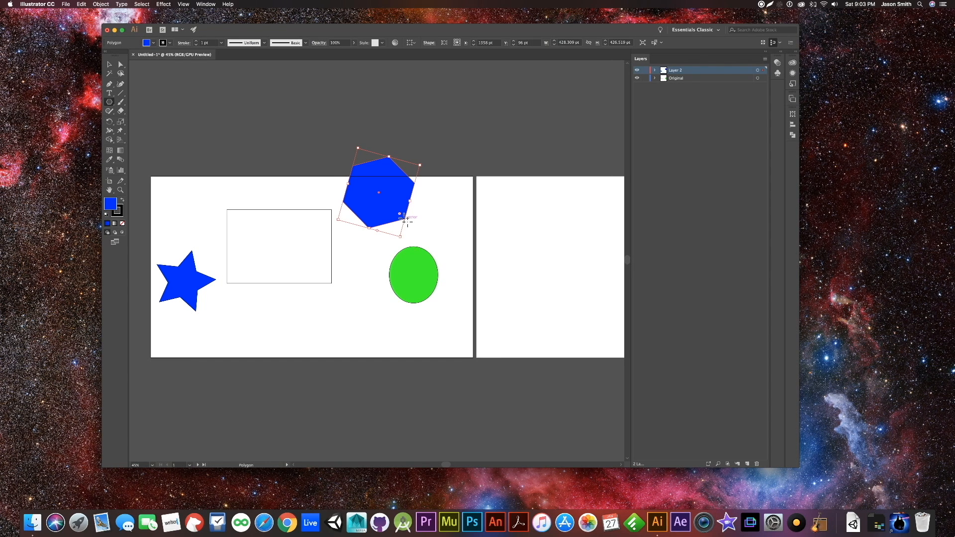
double_click(110, 204)
click(538, 244)
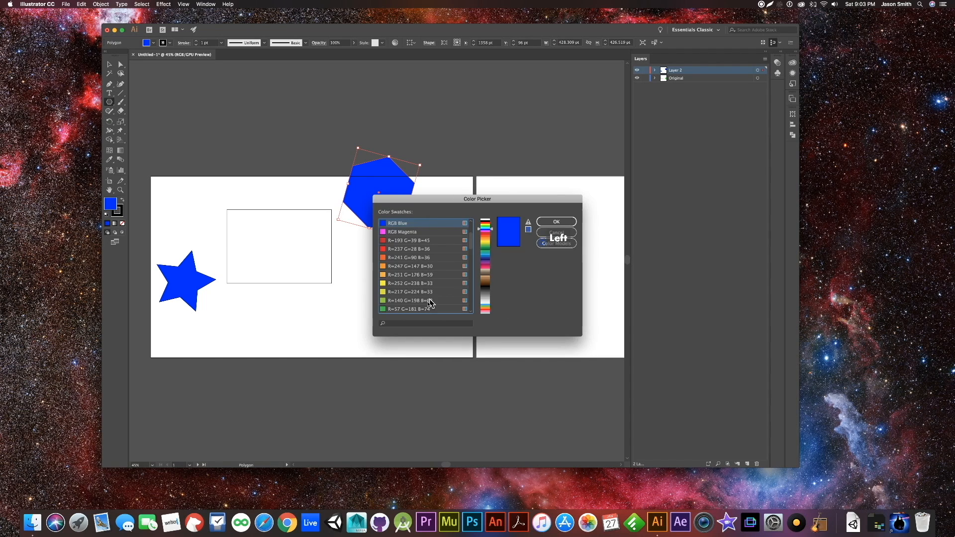
click(404, 296)
click(545, 221)
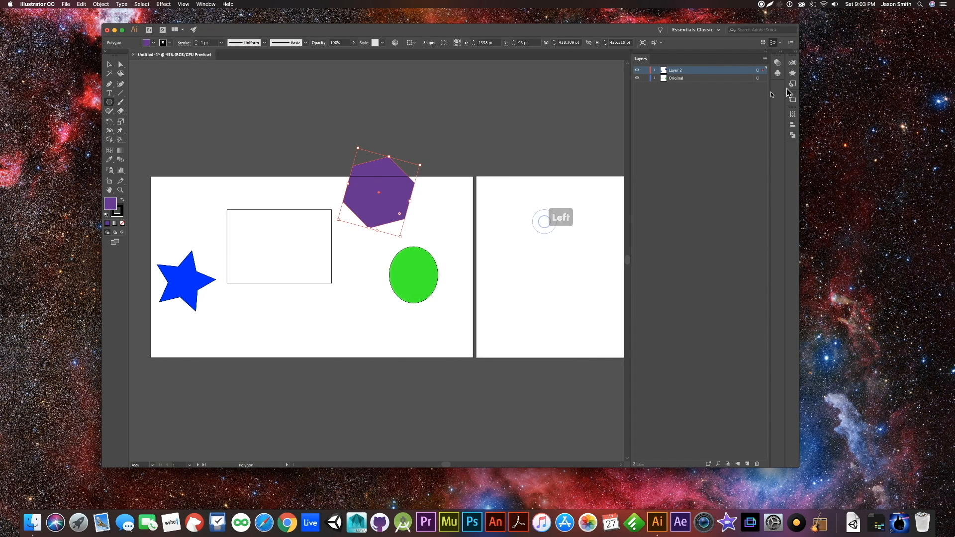
- Expand Layer 2, rename the polygon as "purple polygon" and collapse the layer
click(655, 71)
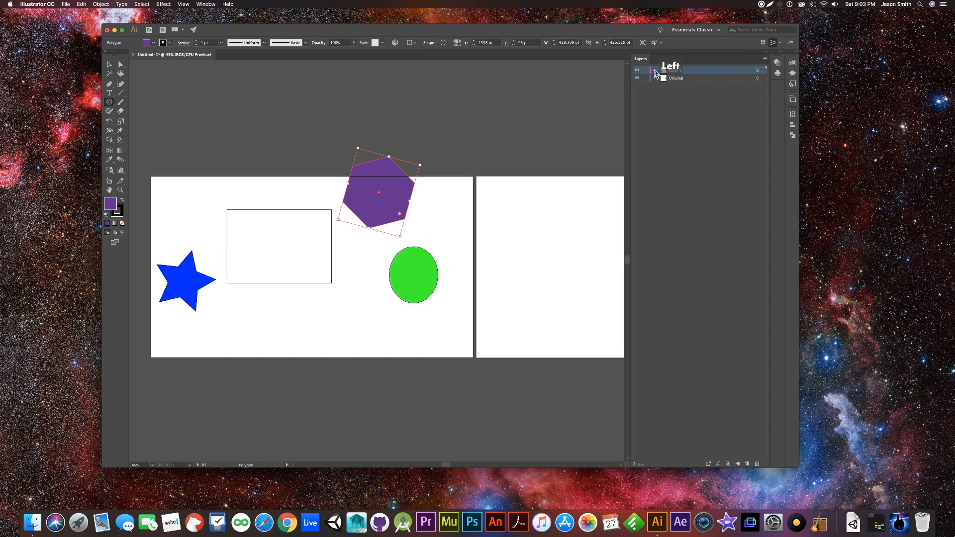
click(696, 79)
double_click(695, 79)
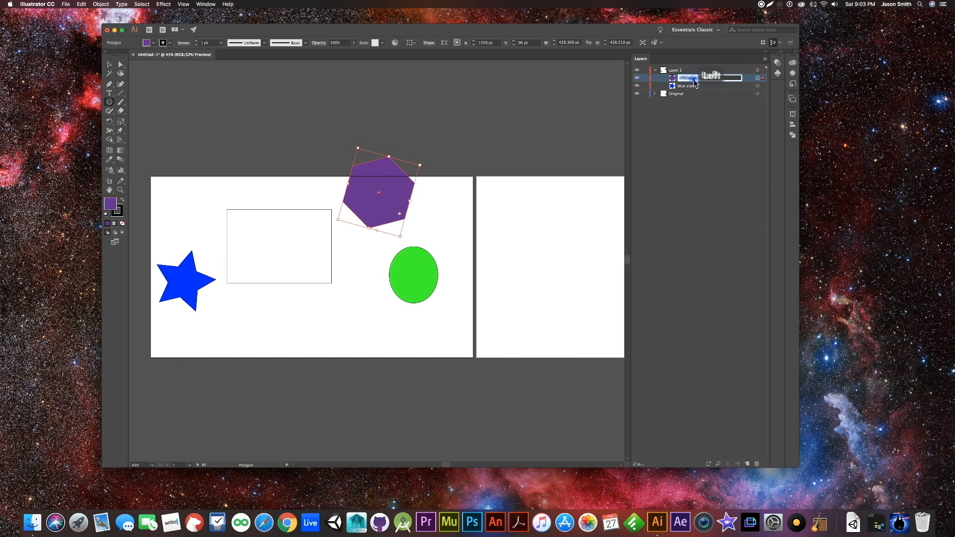
text(dur)
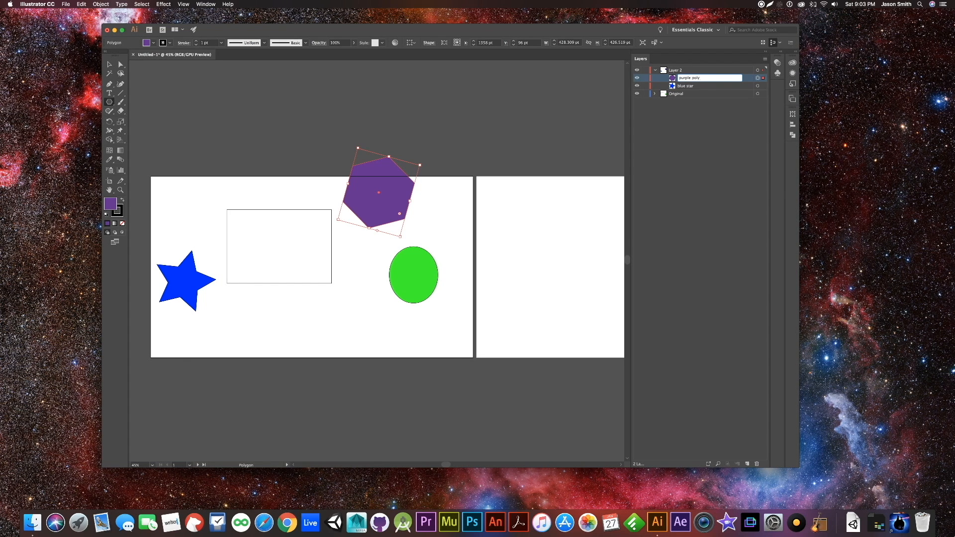
key(Return)
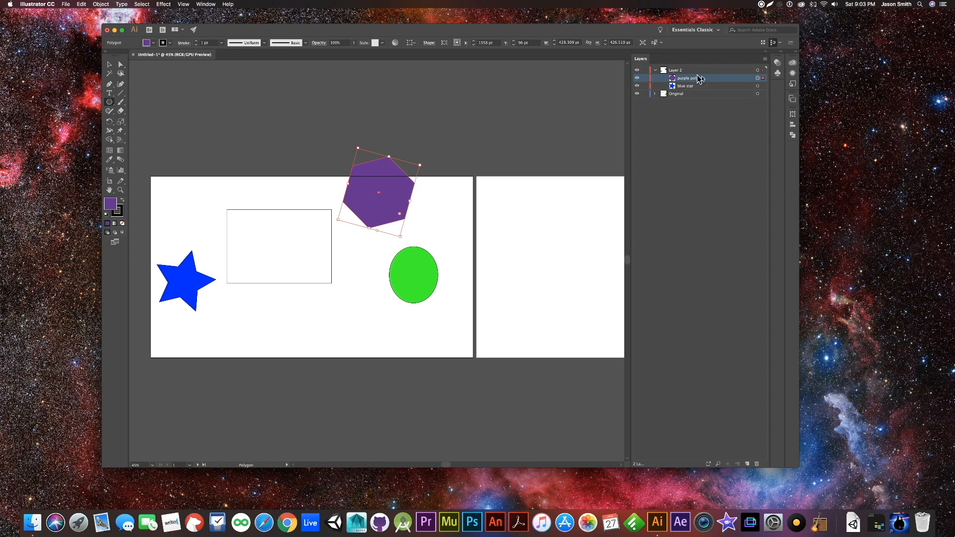
click(656, 70)
click(655, 71)
click(654, 70)
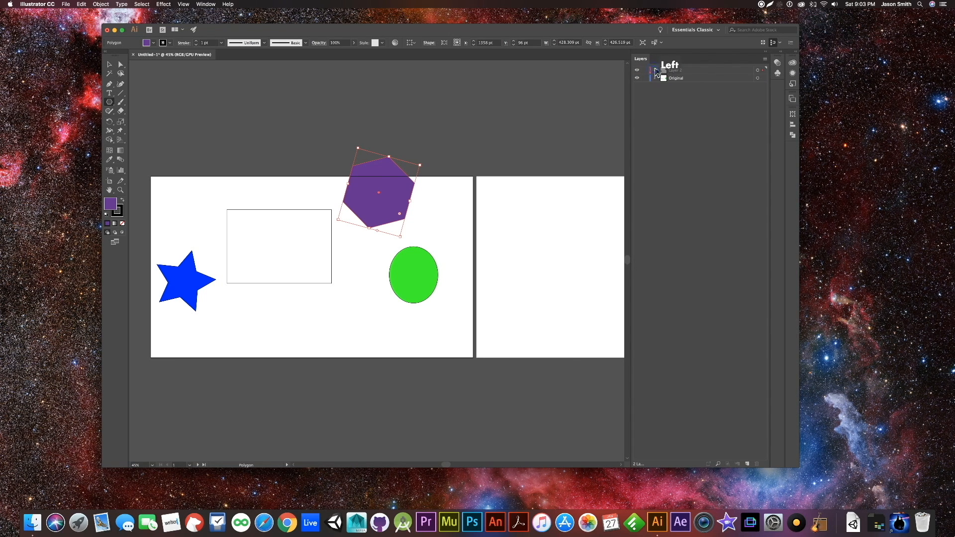
- Select all the artwork on Layer 2, expand the layer to list its objects, and clear the selection
click(757, 71)
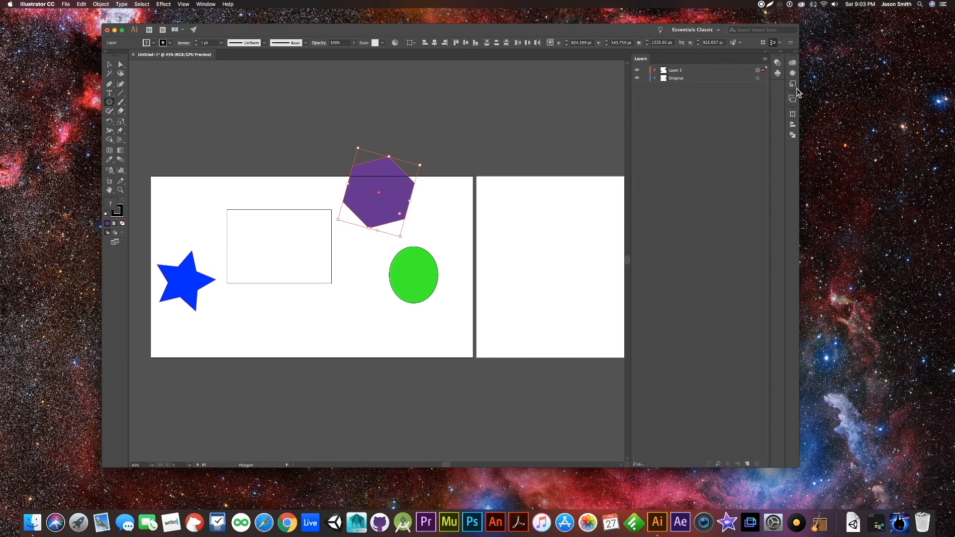
click(655, 71)
click(110, 63)
click(191, 122)
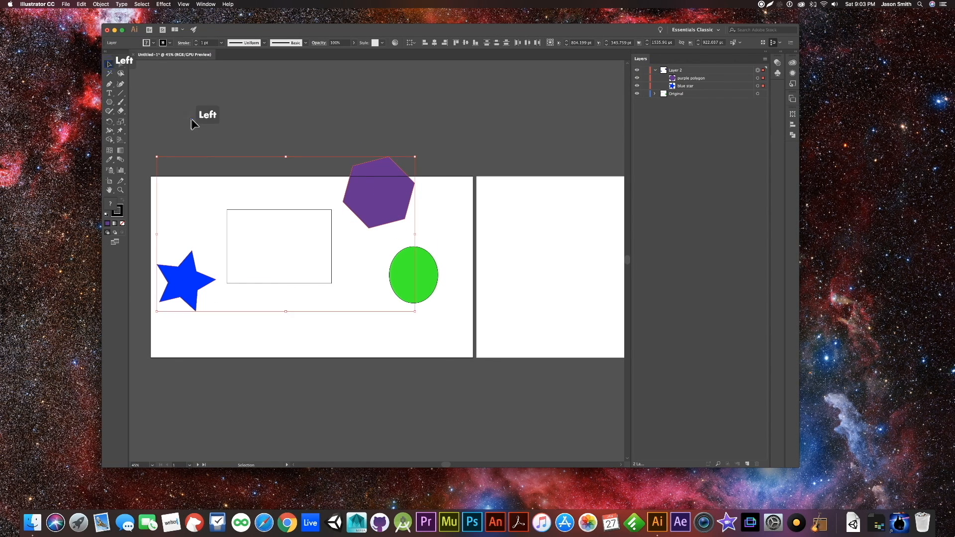
click(757, 70)
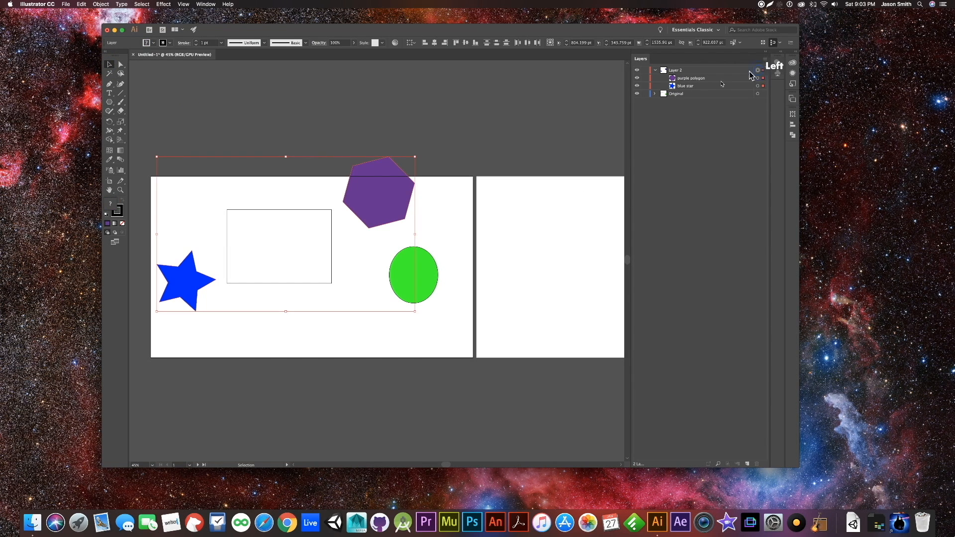
click(452, 123)
- Select the blue star together with the purple polygon through the layer list, collapse Layer 2 and deselect everything
click(758, 85)
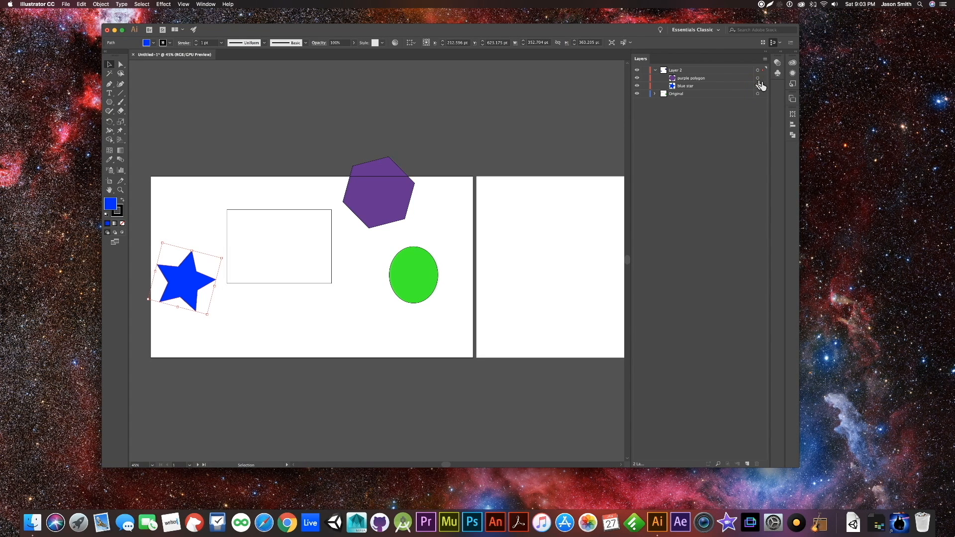
shift+click(757, 78)
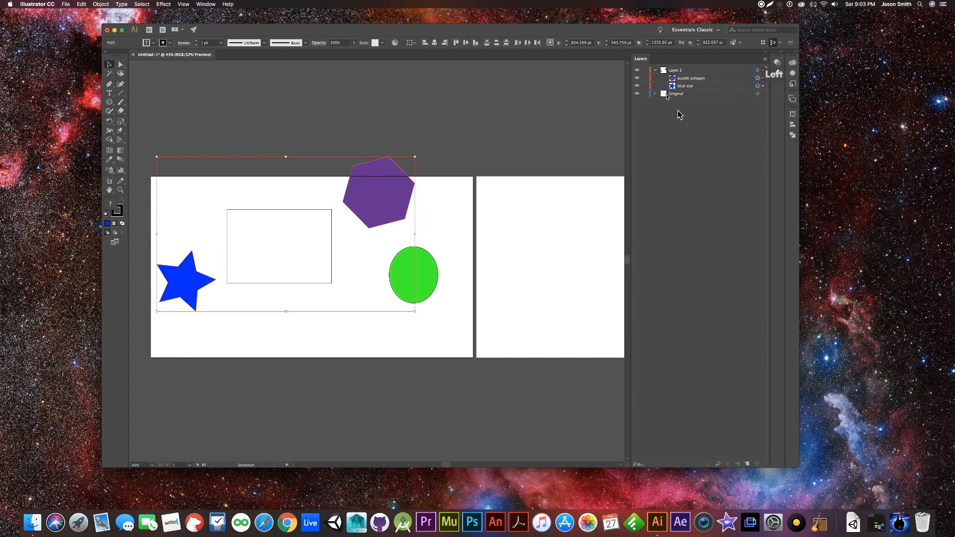
click(655, 70)
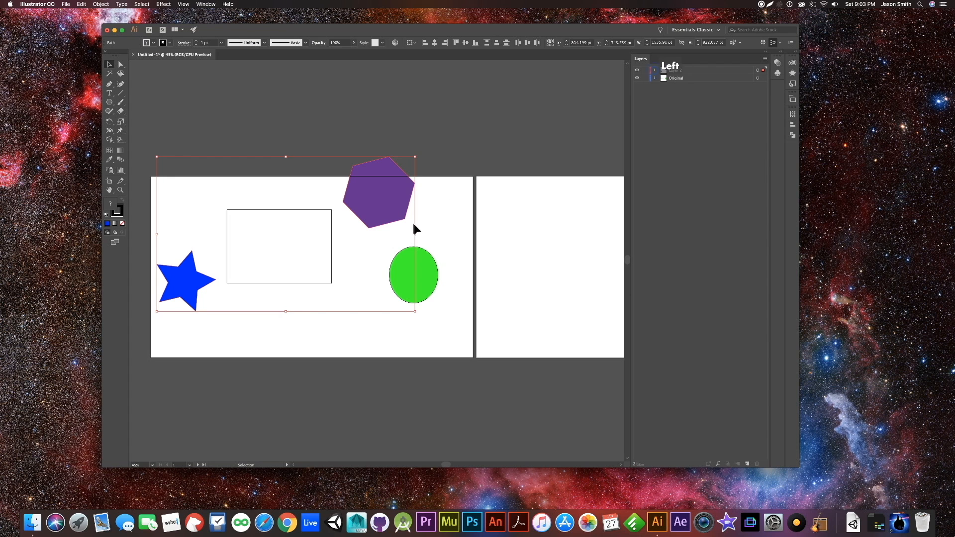
click(438, 213)
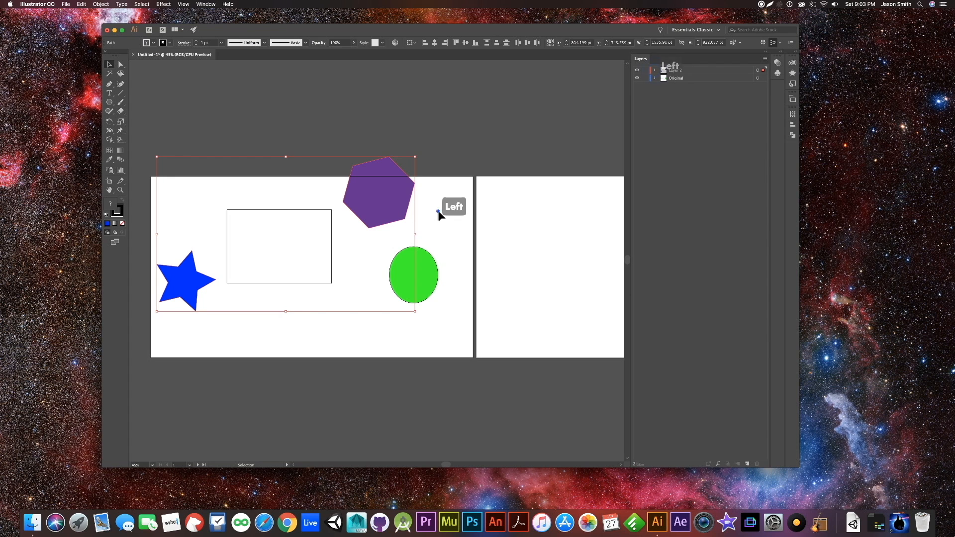
- Expand both layers and select the purple polygon together with the white rectangle through the layer list
click(655, 79)
click(654, 75)
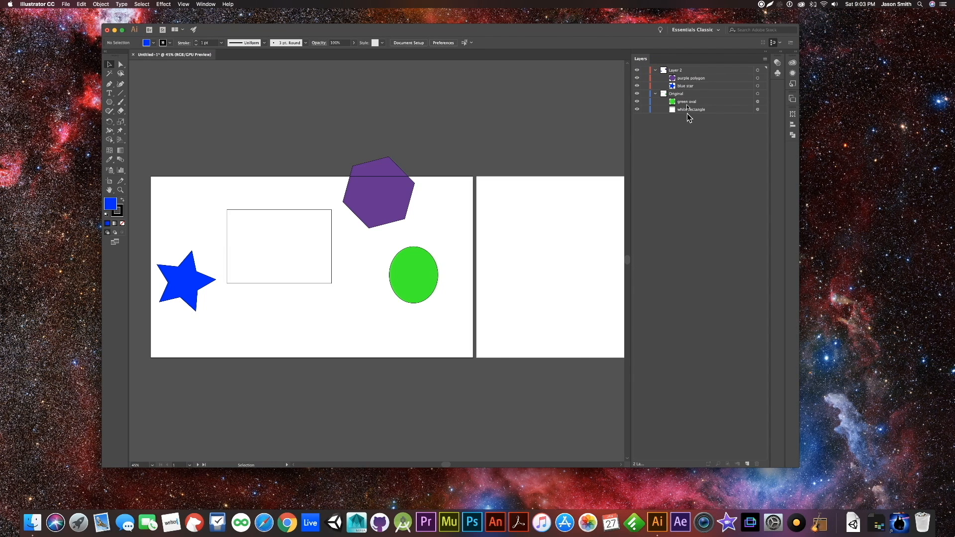
click(758, 79)
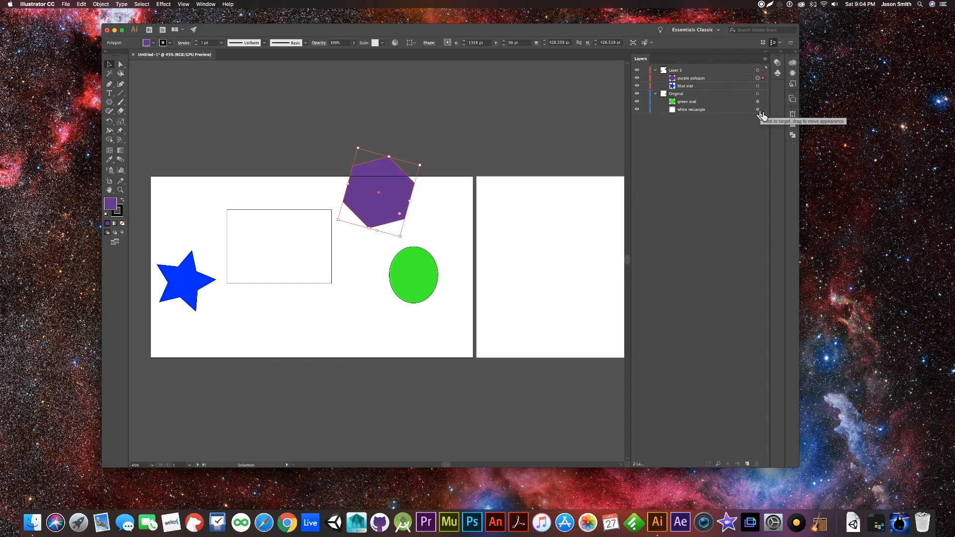
click(757, 109)
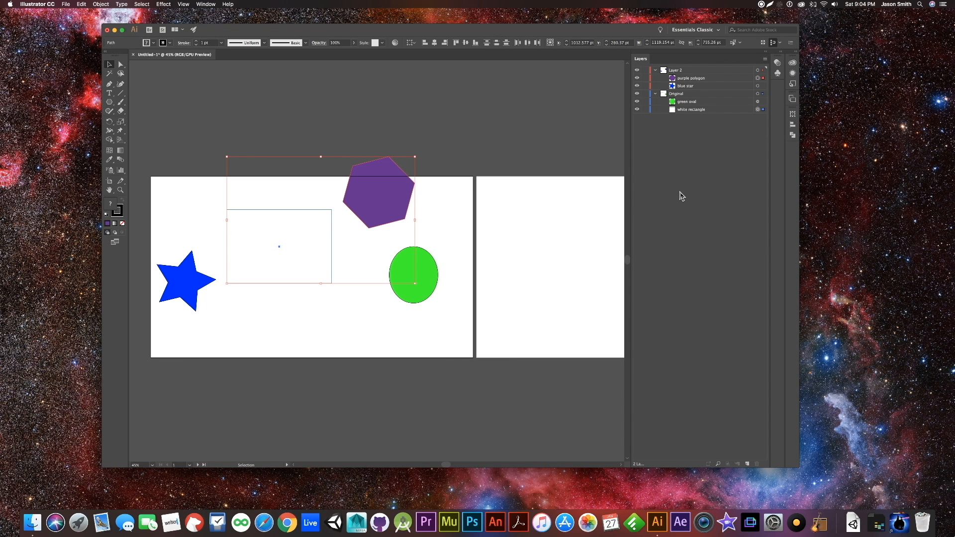
- Select all the artwork on the Original layer through the layer list, collapse and re-expand that layer, and clear the selection
click(757, 94)
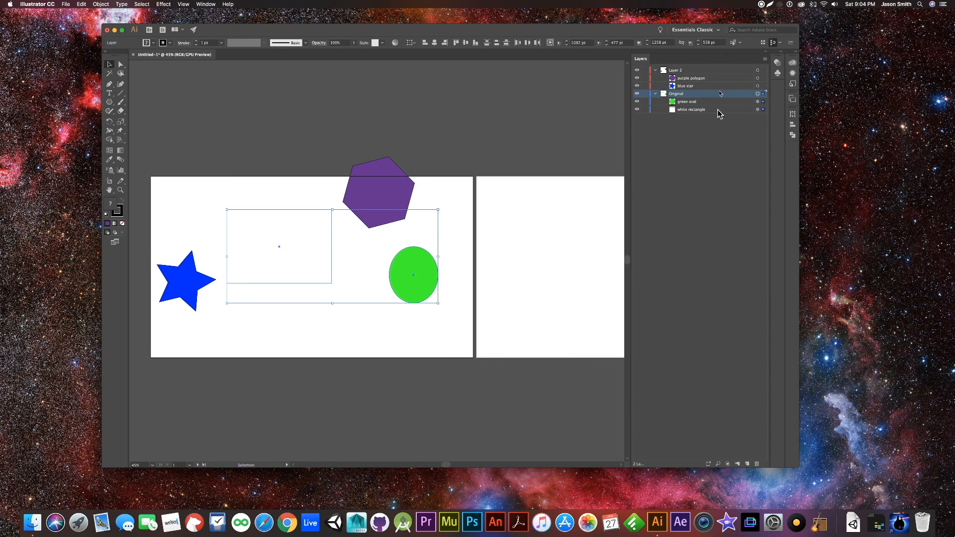
click(655, 93)
click(655, 93)
click(297, 135)
- Move the purple polygon onto the white rectangle's lower right corner and the blue star partly behind the polygon, then deselect
drag(365, 185, 301, 275)
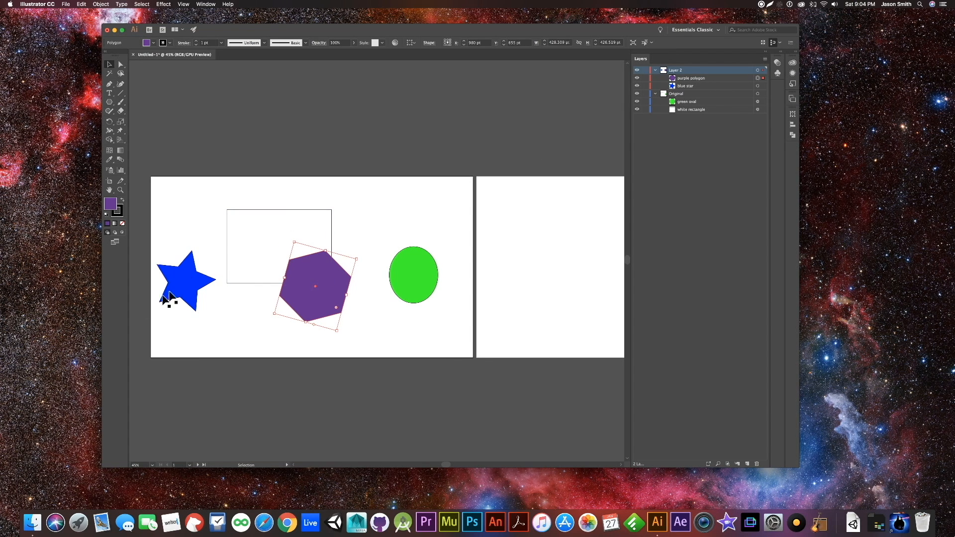
drag(185, 287, 267, 291)
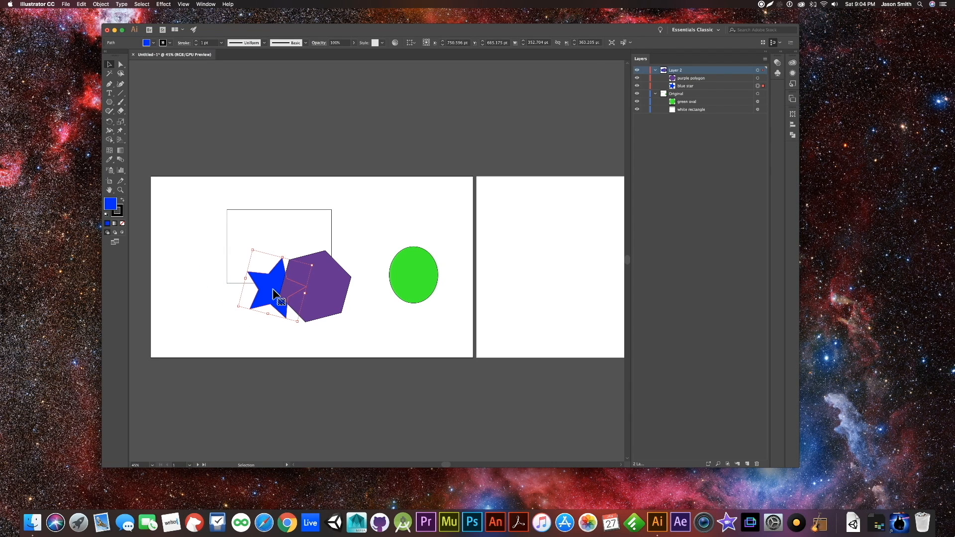
click(348, 332)
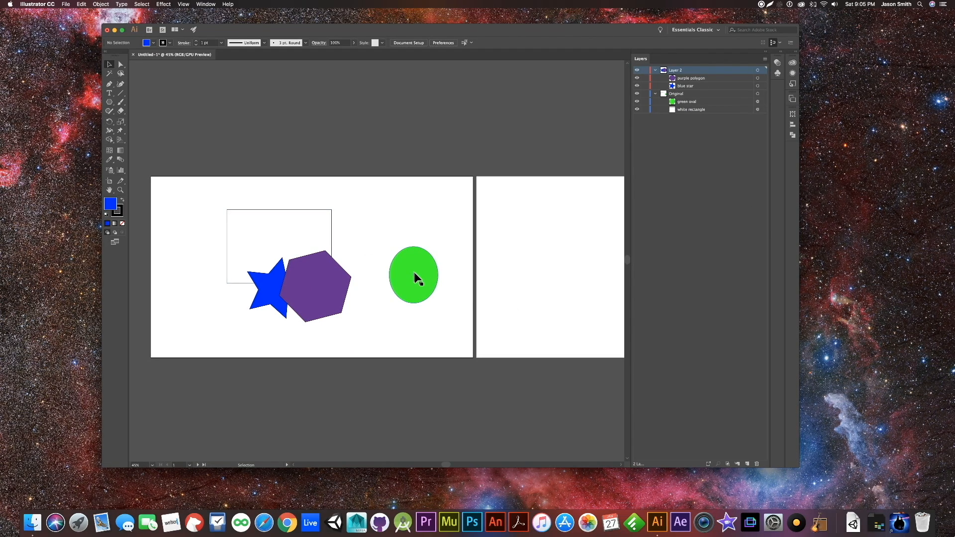
- Move the green oval over the white rectangle so it overlaps the blue star and purple polygon, and deselect it
drag(416, 277, 416, 235)
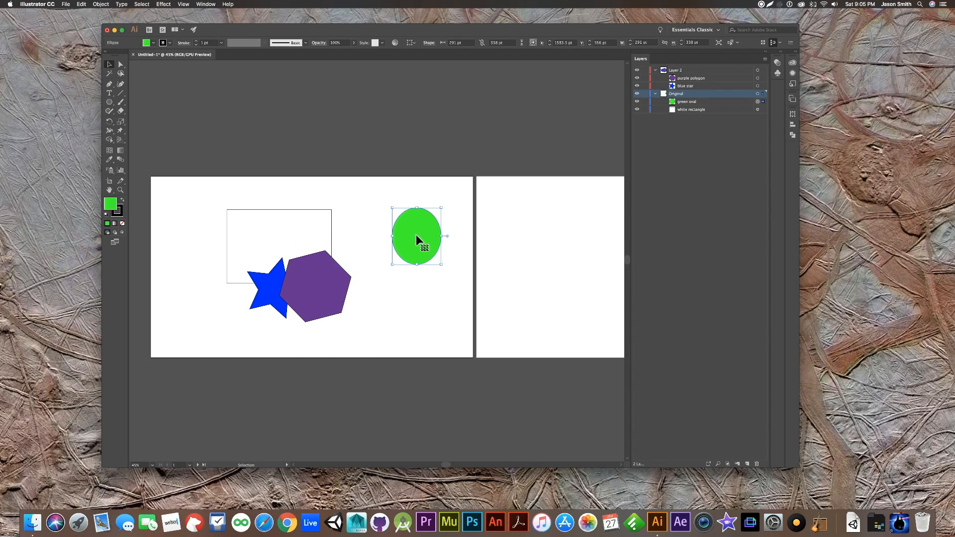
drag(416, 235, 289, 265)
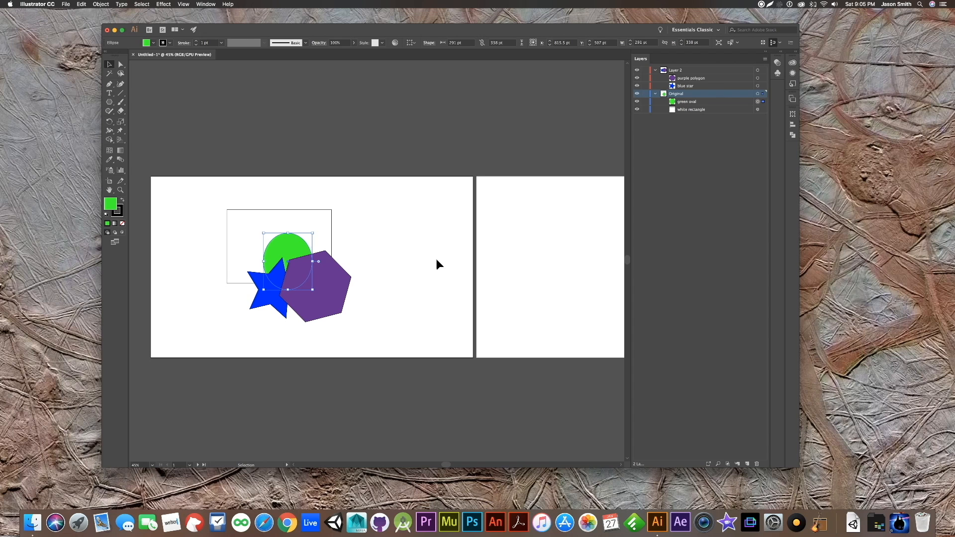
click(431, 275)
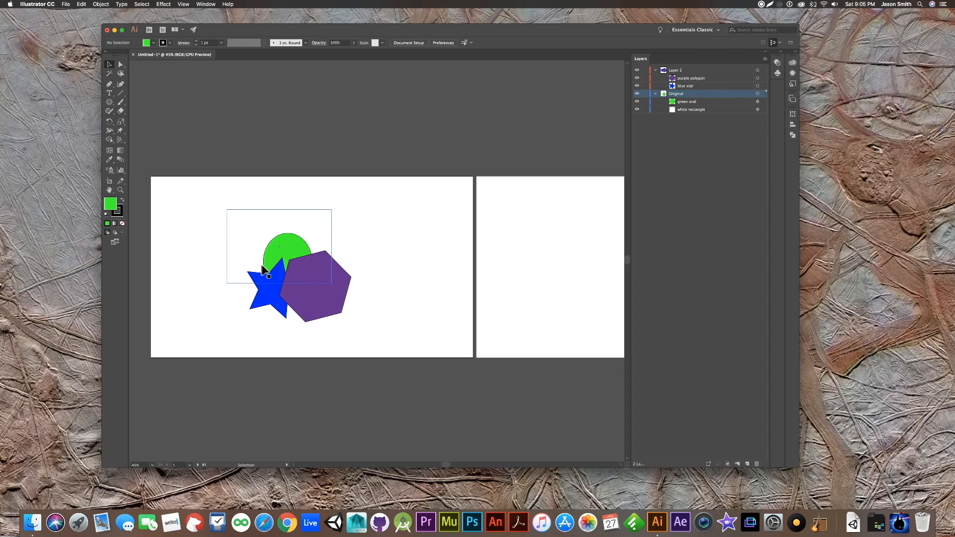
- Fill the white rectangle with the Black color swatch and deselect it
click(243, 232)
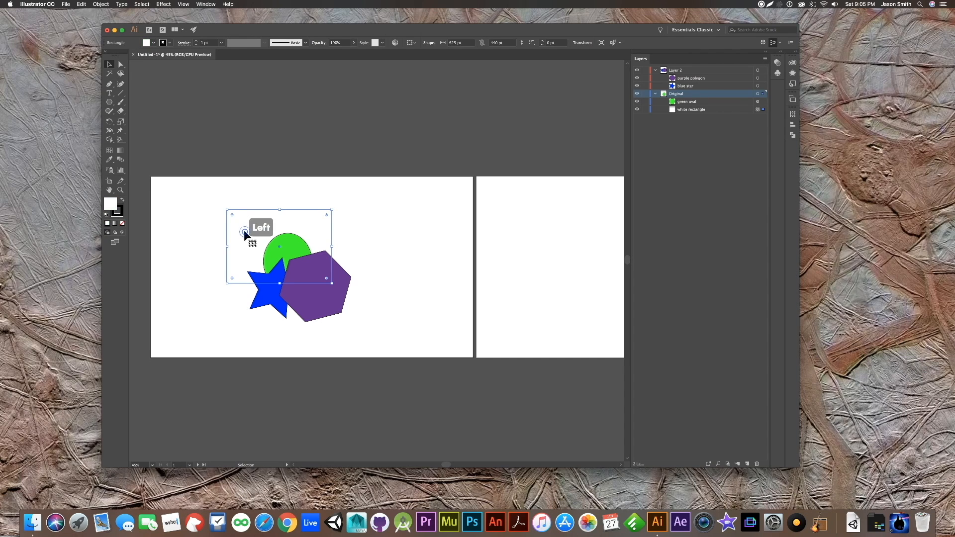
double_click(112, 206)
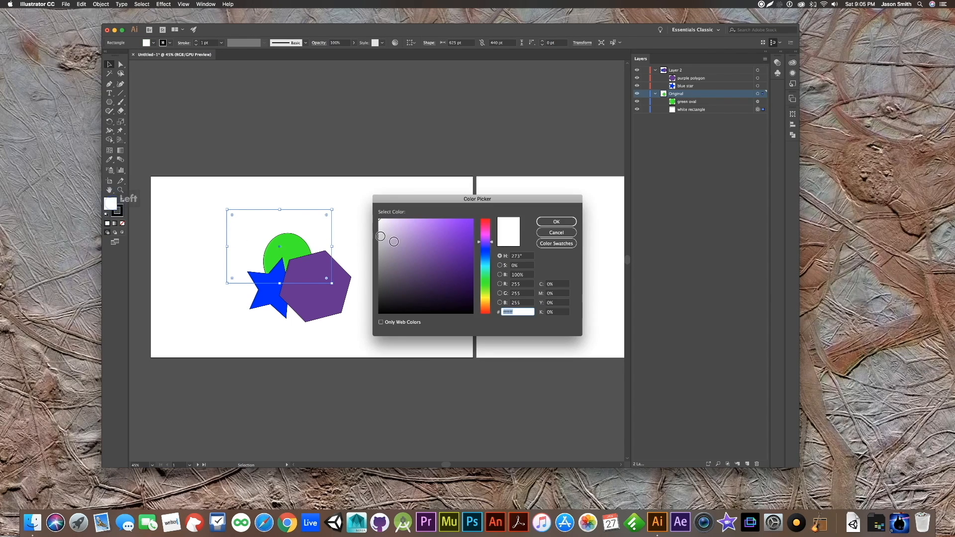
click(556, 243)
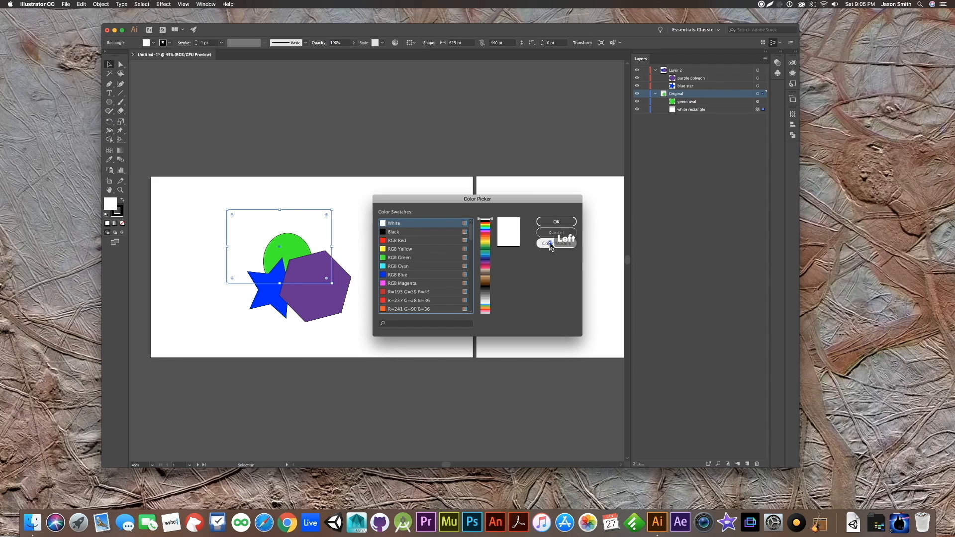
click(412, 233)
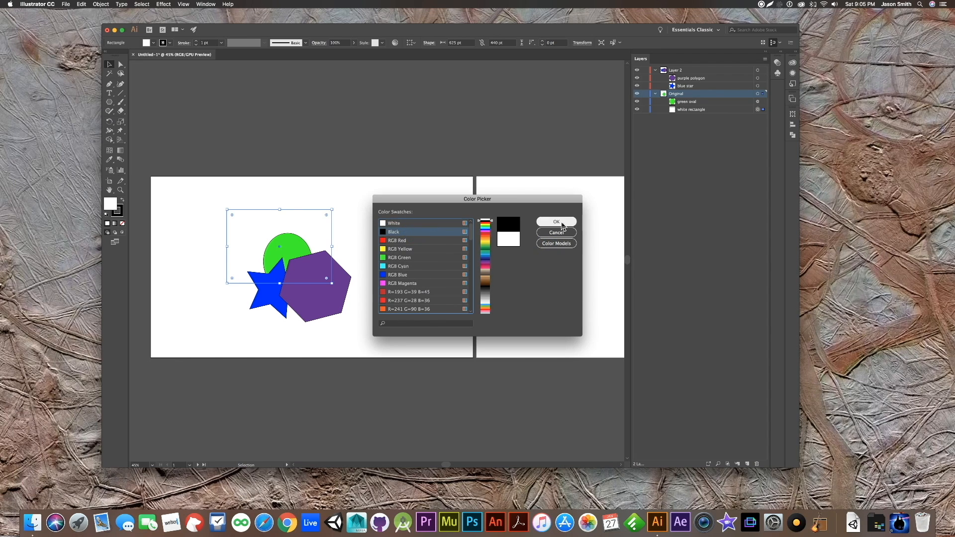
click(560, 221)
click(412, 245)
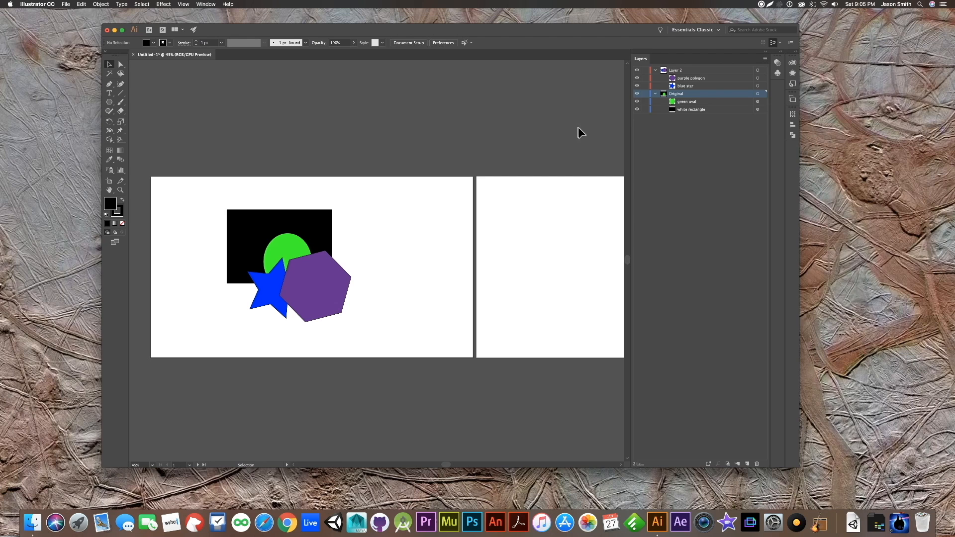
- Collapse the Original layer and Layer 2, then select the green oval on the artboard and deselect it
drag(660, 94, 654, 78)
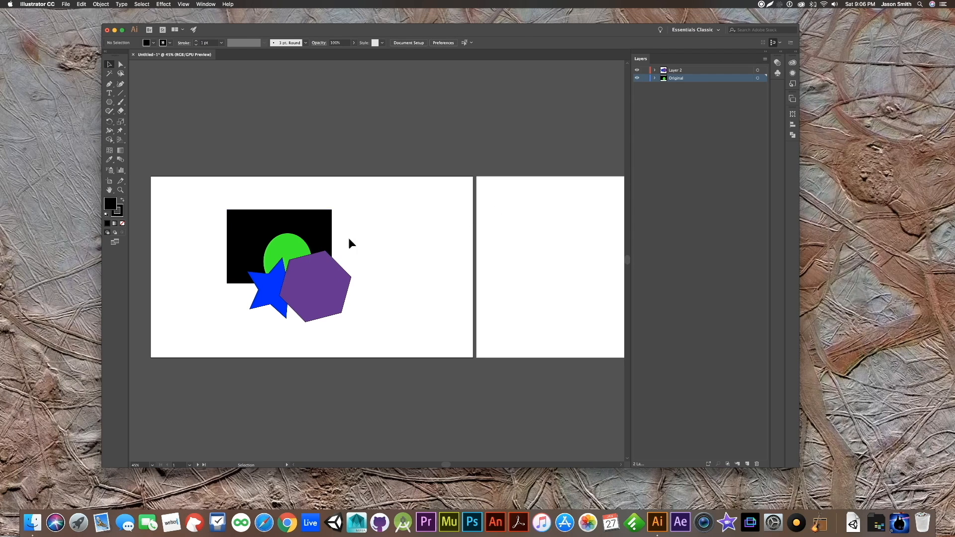
click(281, 249)
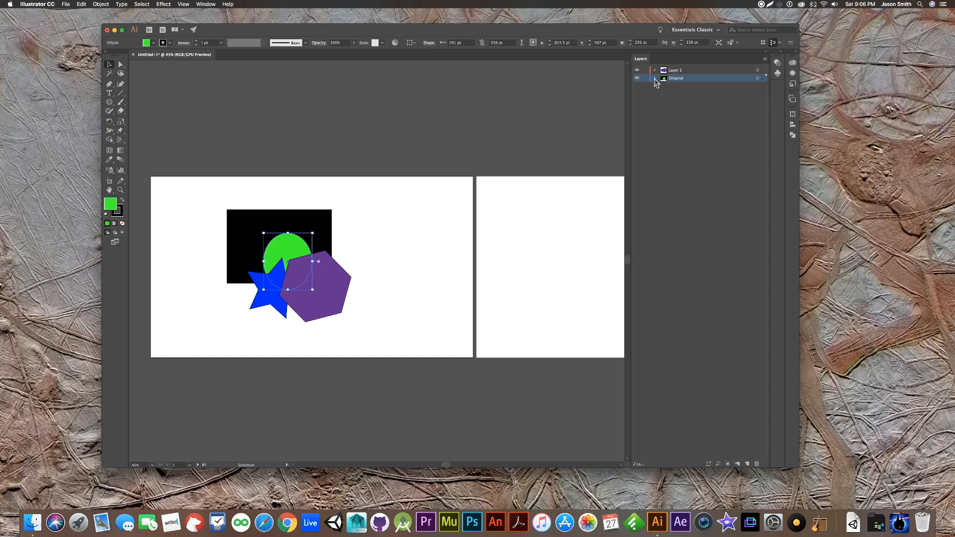
click(417, 255)
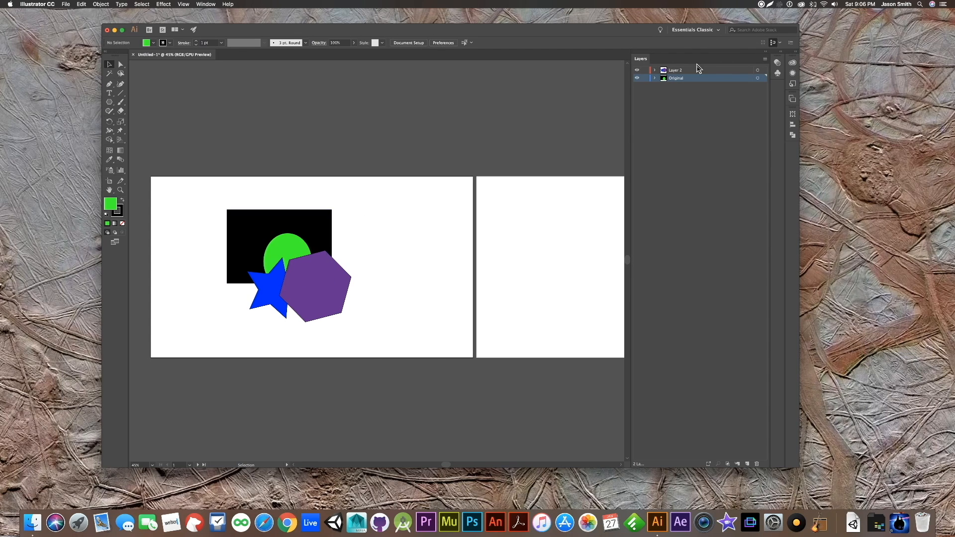
- Expand the Original layer, select the green oval and deselect it, then expand Layer 2
click(655, 78)
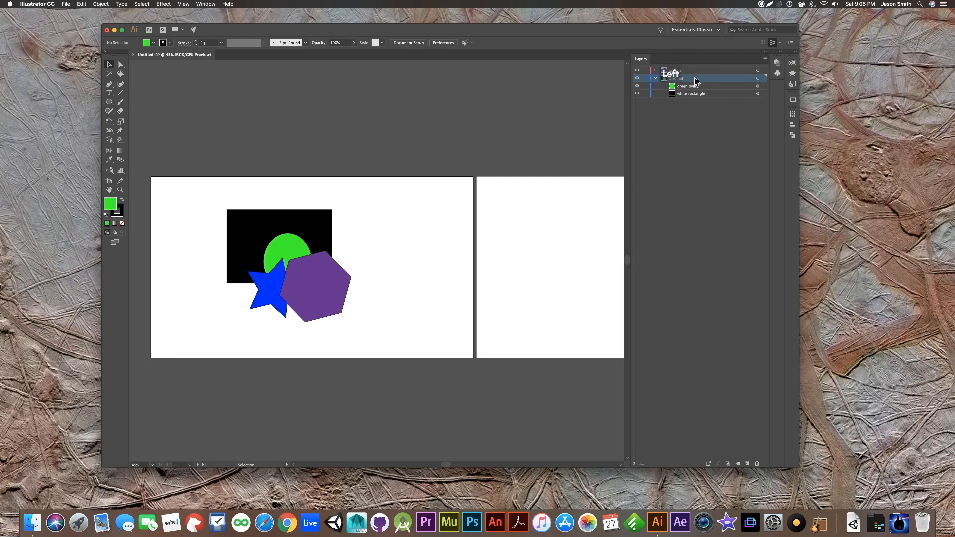
click(284, 244)
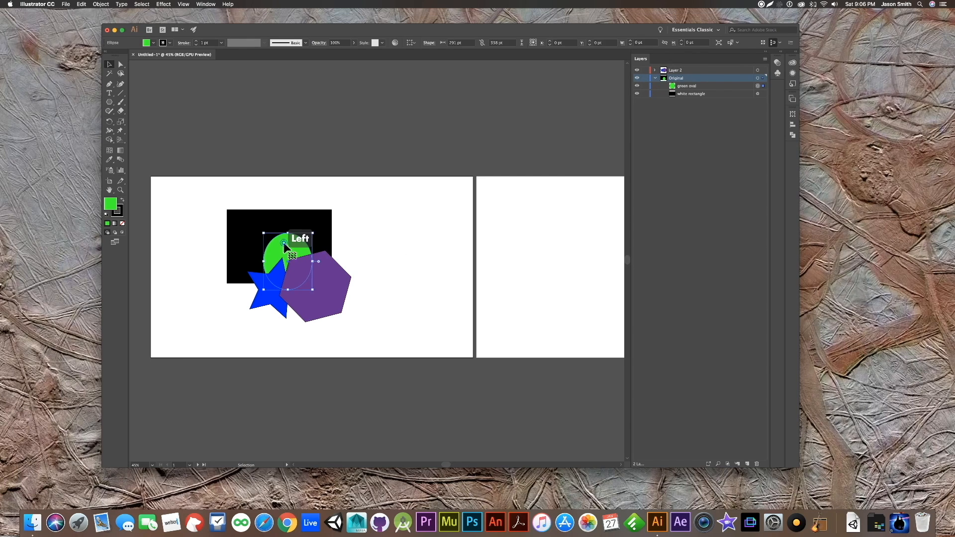
click(425, 241)
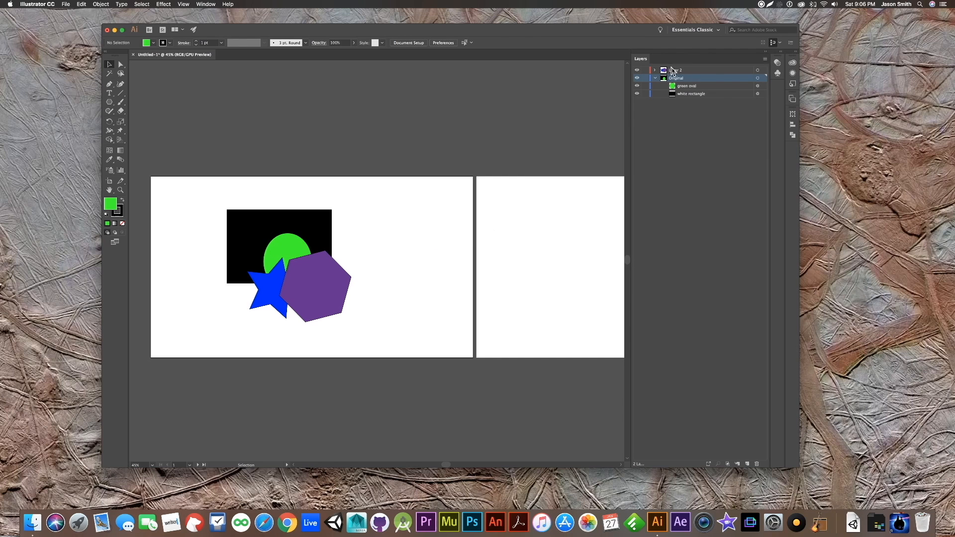
click(655, 71)
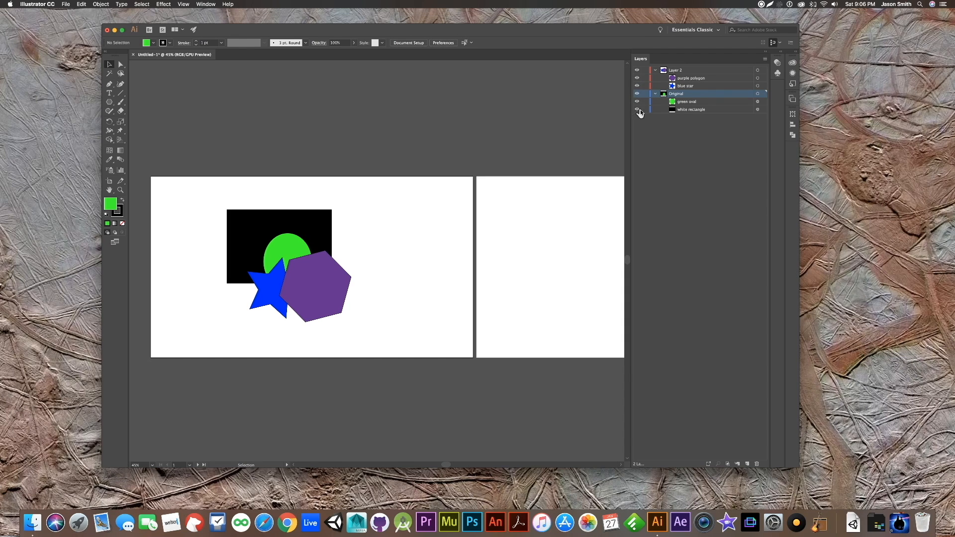
- Hide the purple polygon and the green oval through the layer list, then make both visible again
click(637, 79)
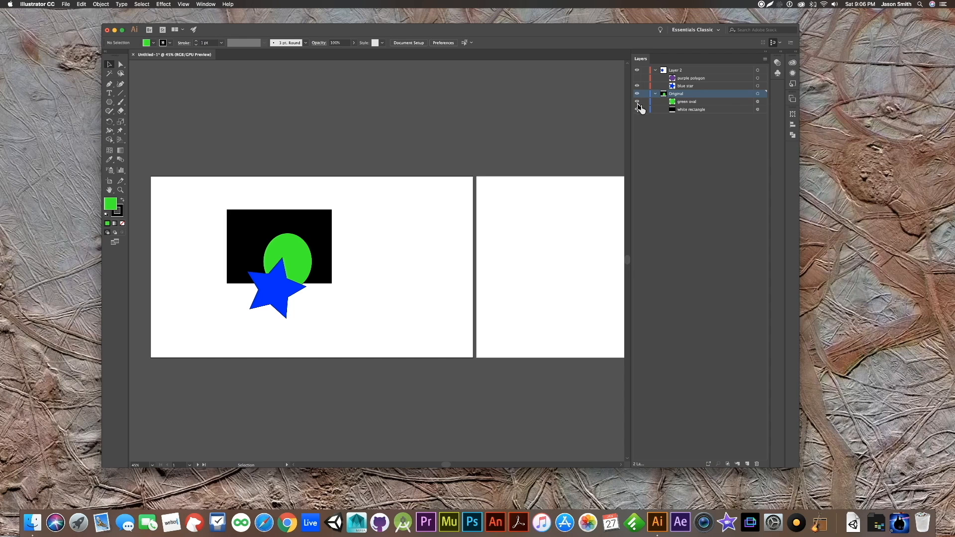
click(637, 101)
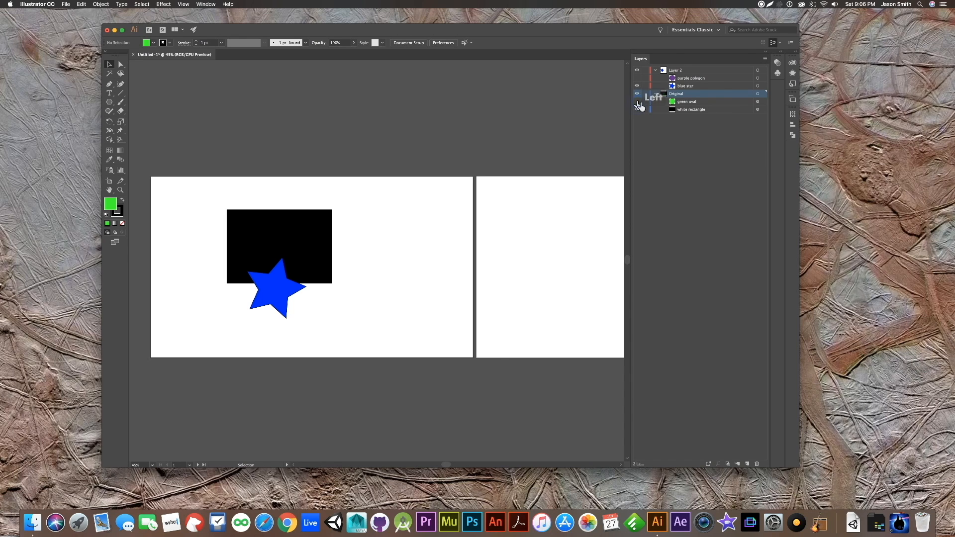
click(637, 102)
click(637, 78)
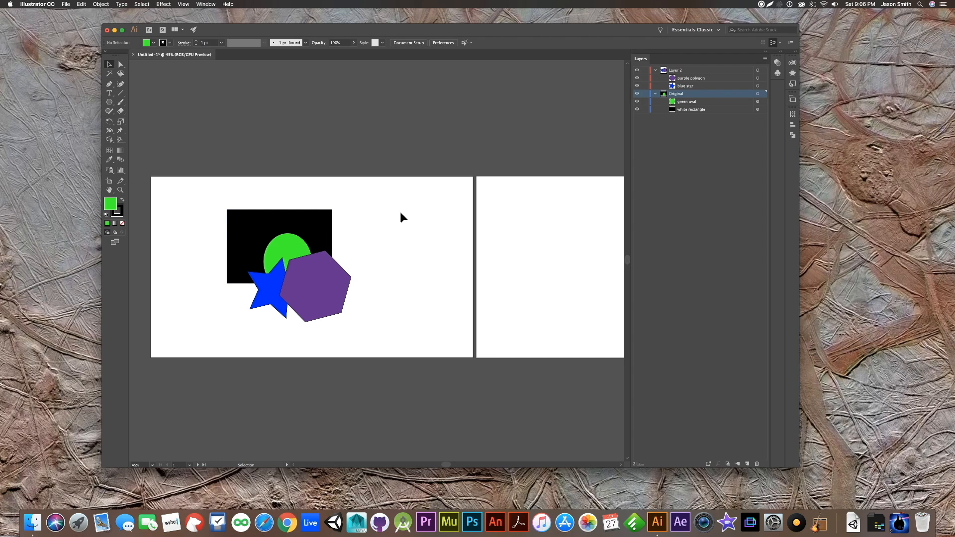
- Select all four shapes, lock the white rectangle in the layer list, then clear the selection and select the unlocked shapes
mouse_move(394, 195)
mouse_down()
mouse_move(347, 236)
mouse_move(383, 217)
mouse_move(254, 314)
mouse_up()
drag(200, 332, 199, 332)
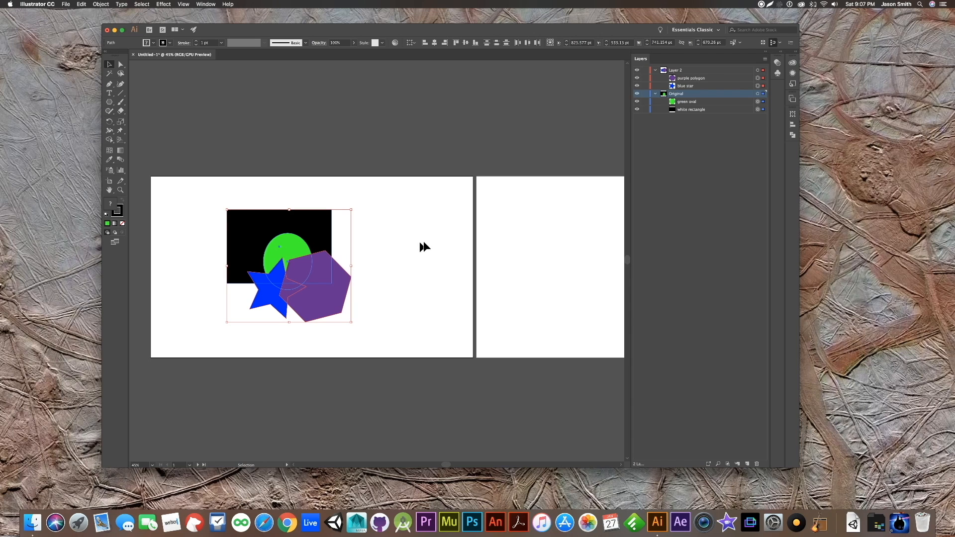
click(645, 109)
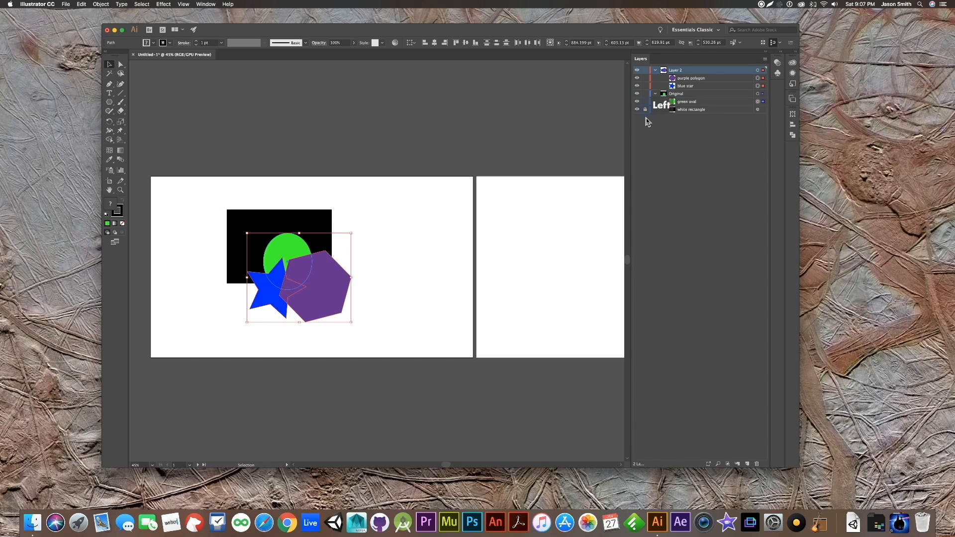
click(404, 204)
drag(398, 188, 217, 343)
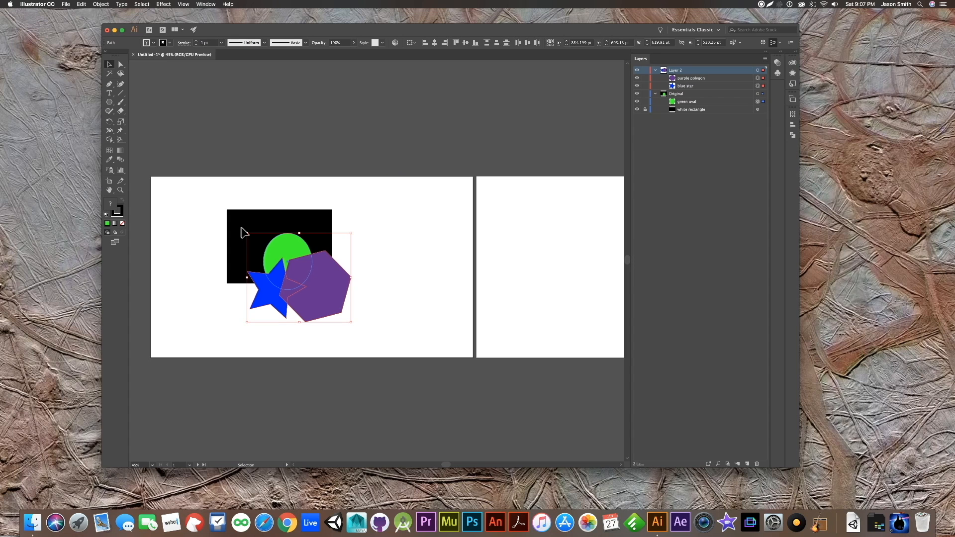
- Lock the blue star and move the green oval and purple polygon together to the artboard's right side
click(645, 110)
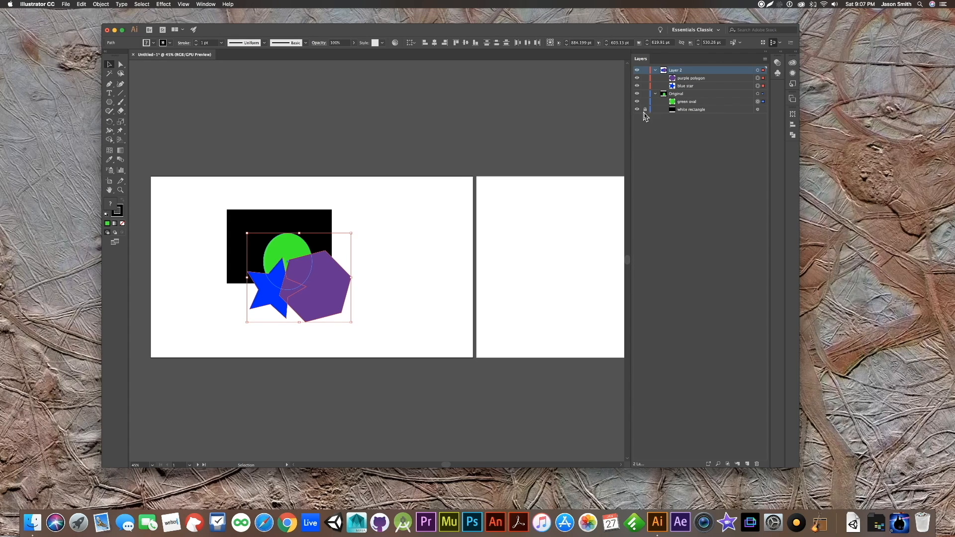
click(646, 86)
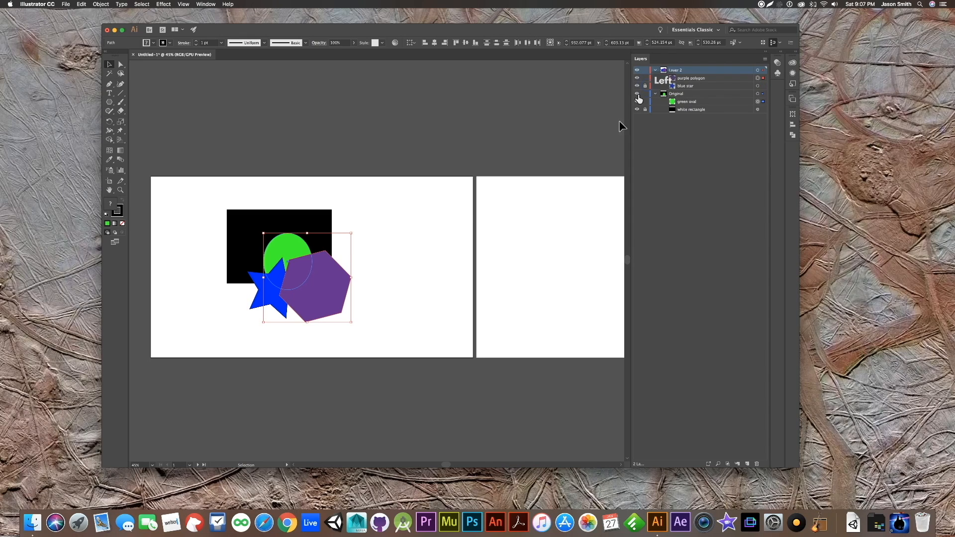
drag(315, 258, 405, 254)
key(super+z)
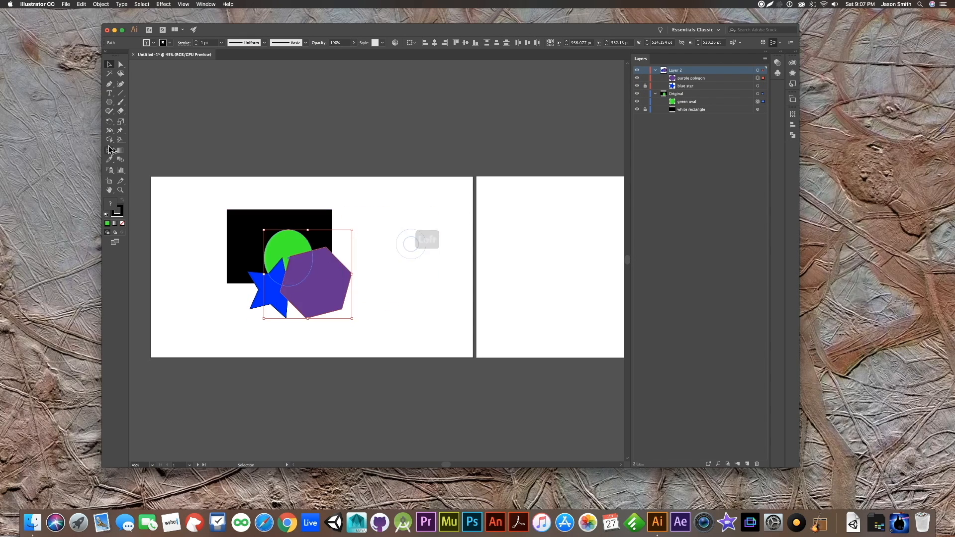
drag(295, 278, 409, 262)
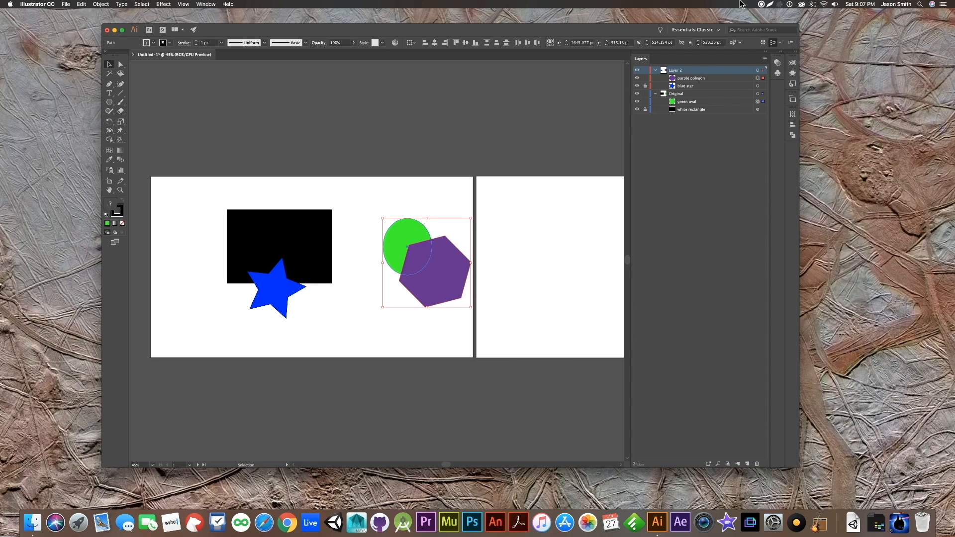
- Unlock the blue star and the white rectangle, then collapse the Original layer and Layer 2
click(645, 86)
click(645, 109)
click(656, 94)
click(655, 71)
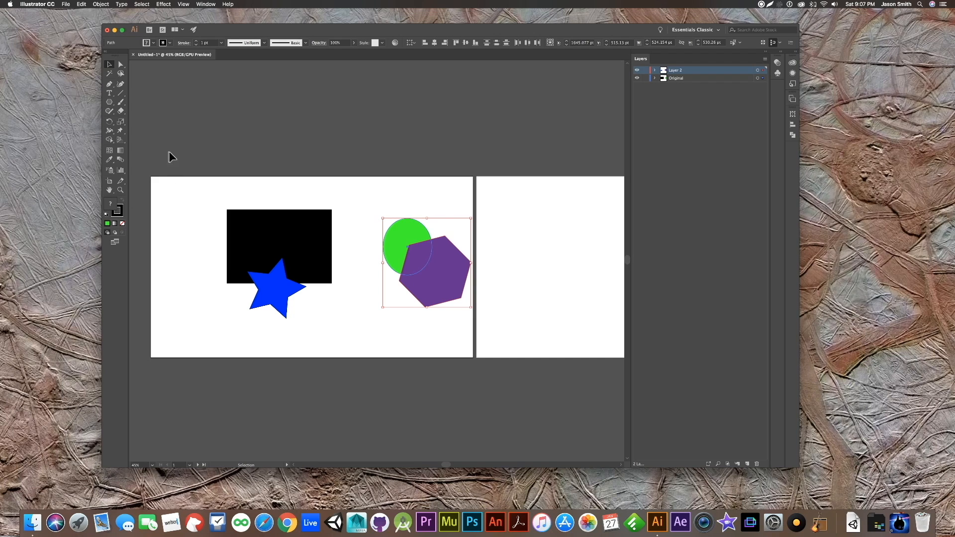
- Create a new layer named background and move it below the Original layer in the stacking order
click(749, 464)
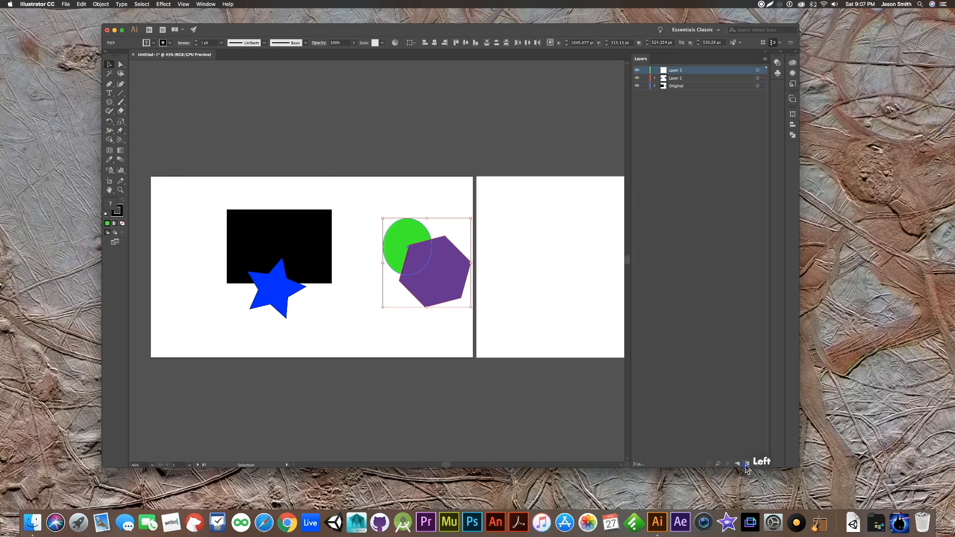
double_click(679, 71)
text(backgroun)
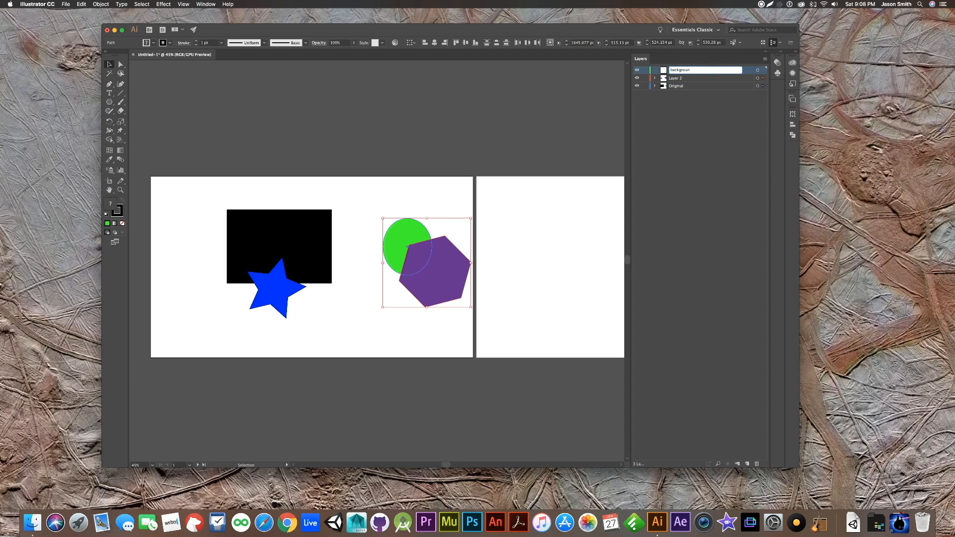
text(d)
key(Return)
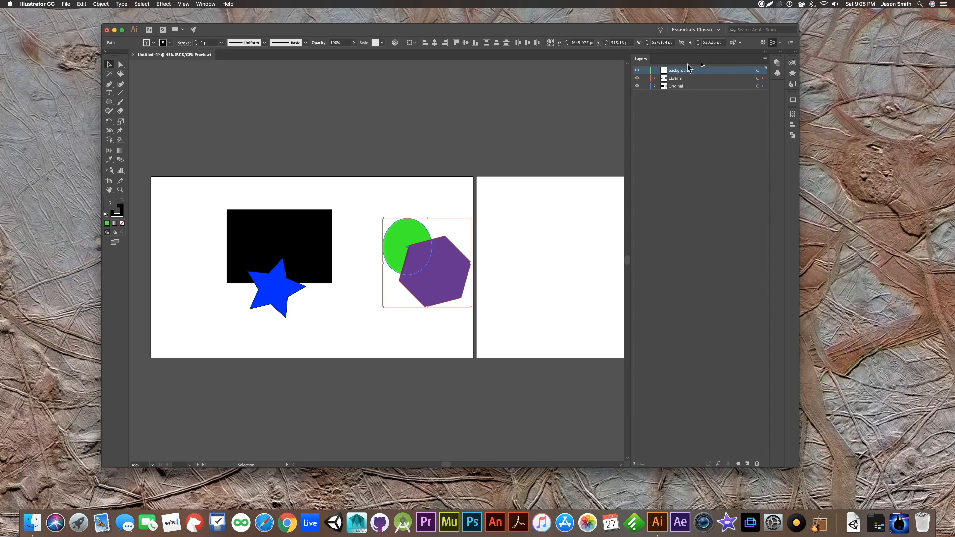
drag(681, 72, 676, 92)
click(679, 89)
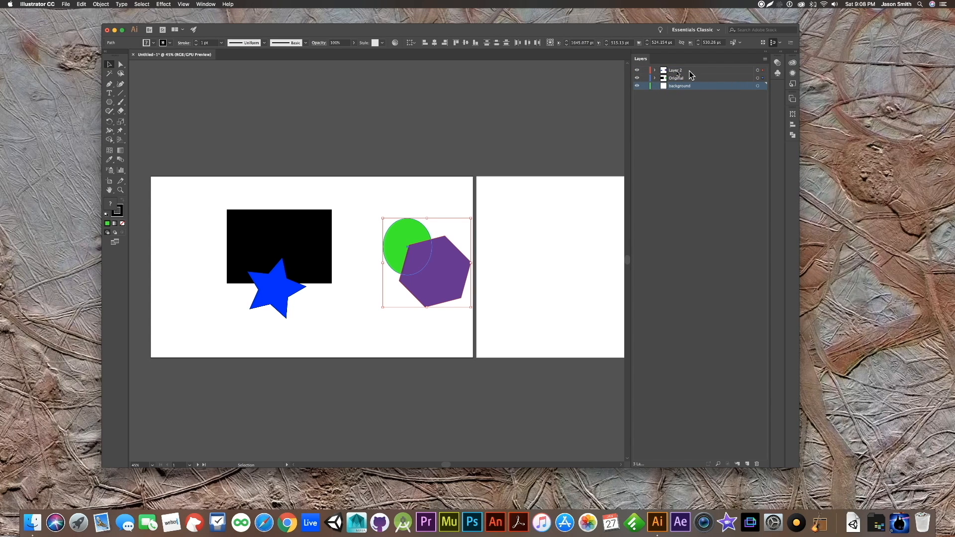
- Lock Layer 2 and the Original layer, and make the background layer active
click(645, 71)
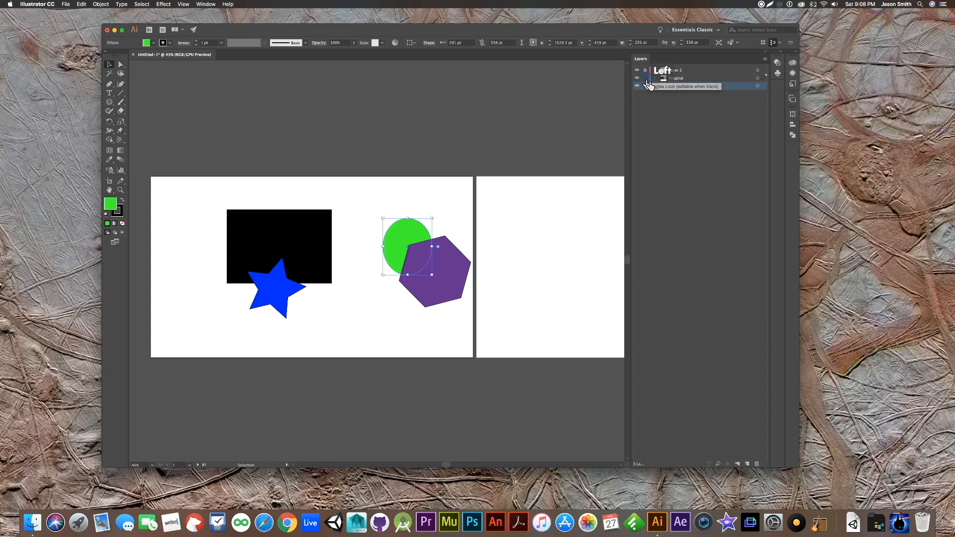
click(645, 78)
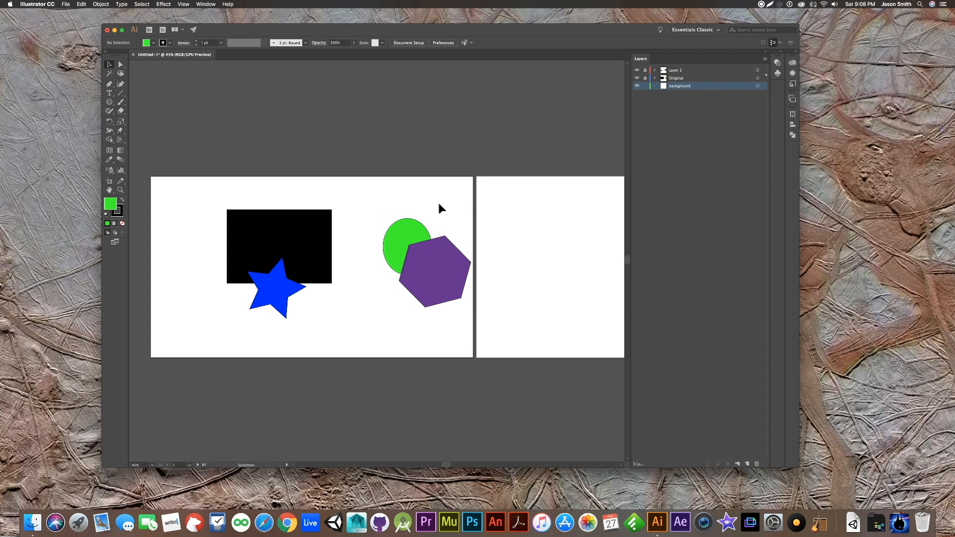
click(716, 87)
- Choose the Rectangle tool with the yellow swatch R=252 G=238 B=33 as fill and no stroke
click(109, 102)
click(127, 102)
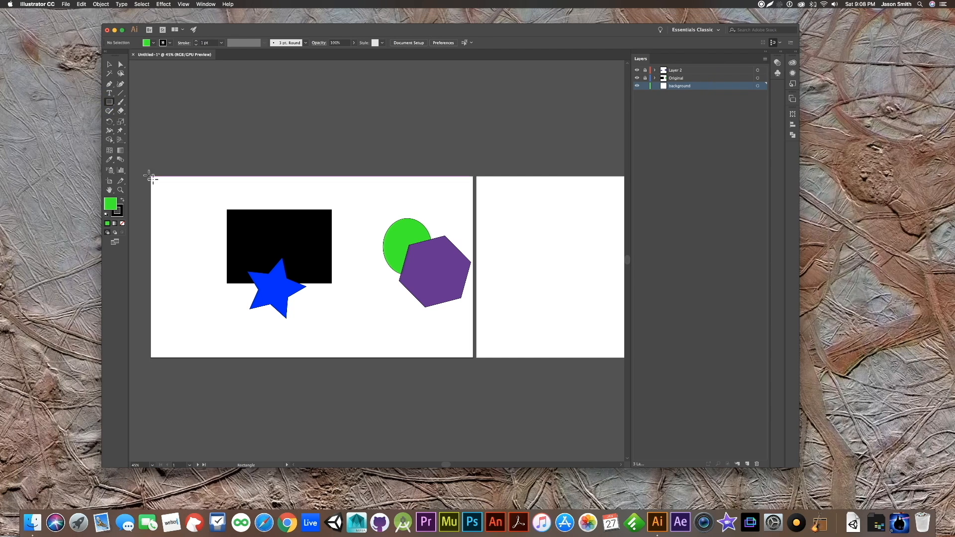
double_click(109, 205)
click(550, 243)
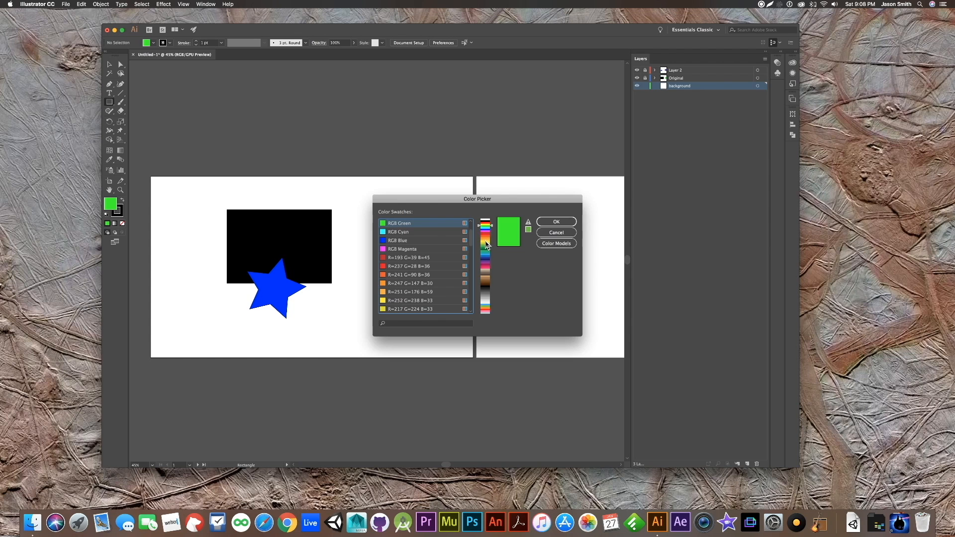
click(484, 244)
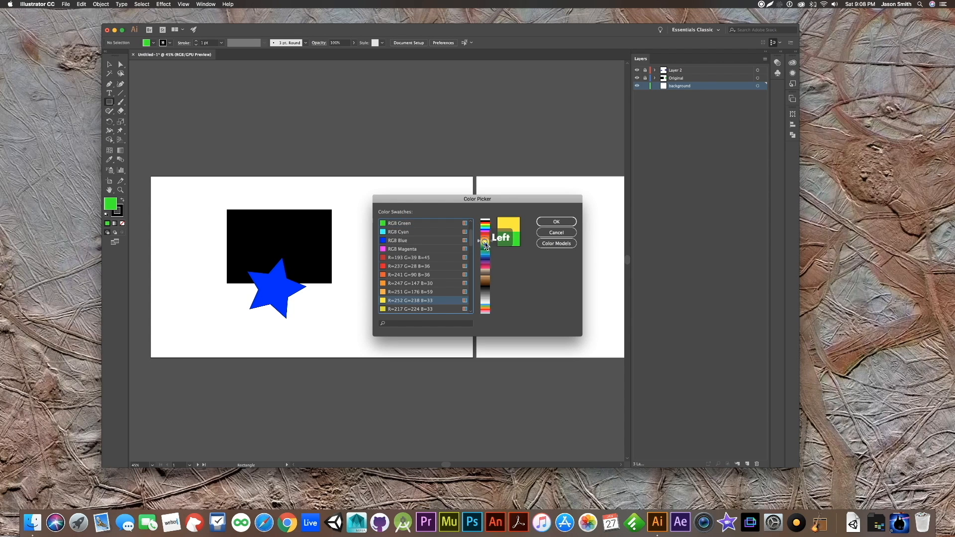
click(542, 222)
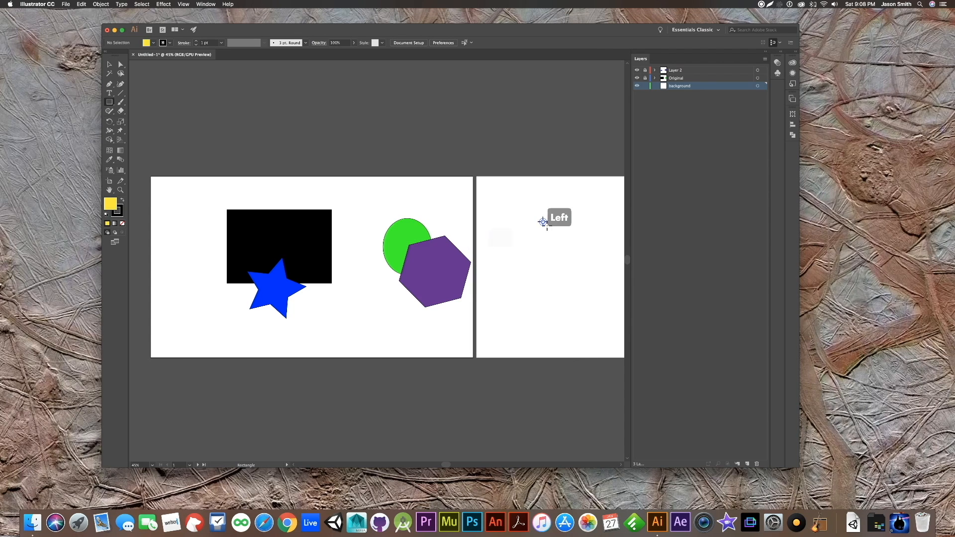
click(119, 214)
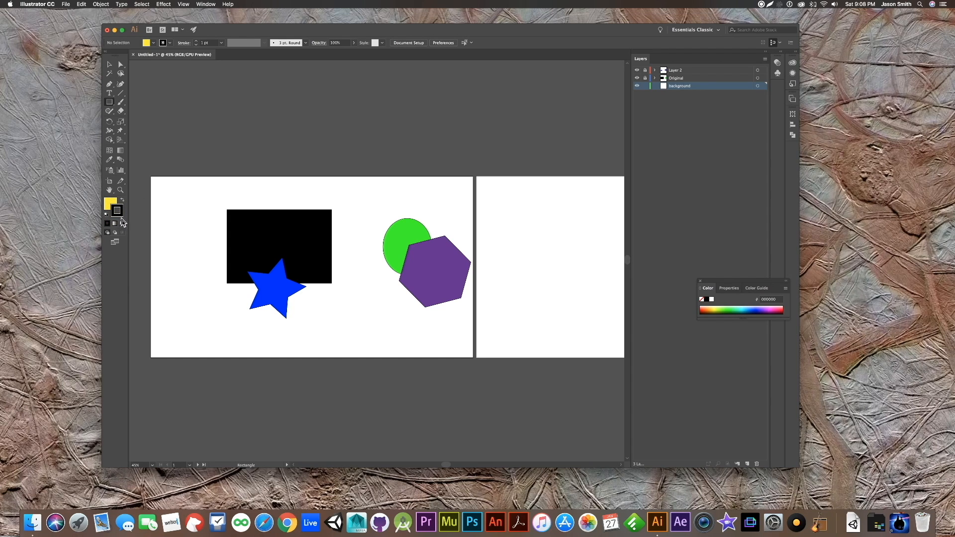
click(123, 225)
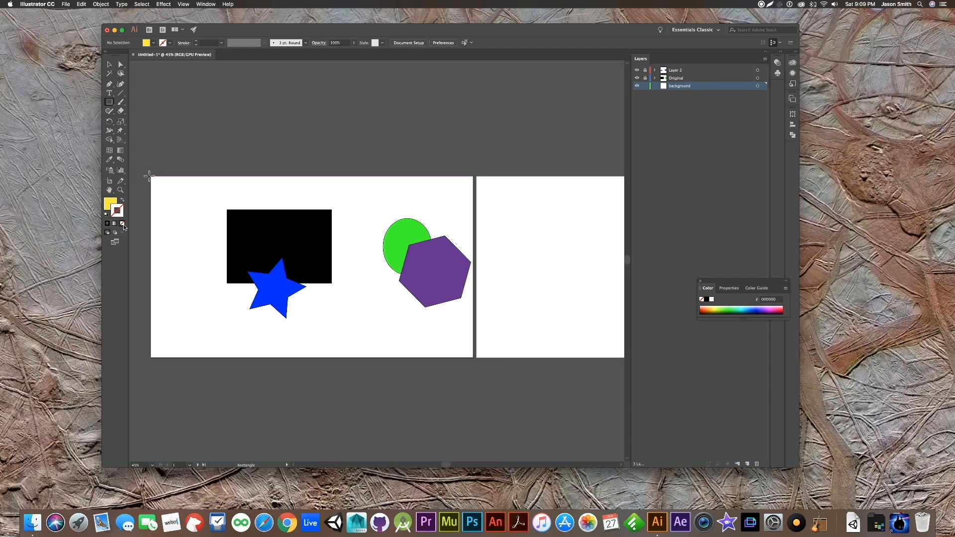
- Draw a yellow rectangle about 1911 by 1080 pt over the first artboard on the background layer, then deselect it
mouse_move(150, 175)
mouse_down()
mouse_move(198, 227)
mouse_move(372, 327)
mouse_move(473, 357)
mouse_up()
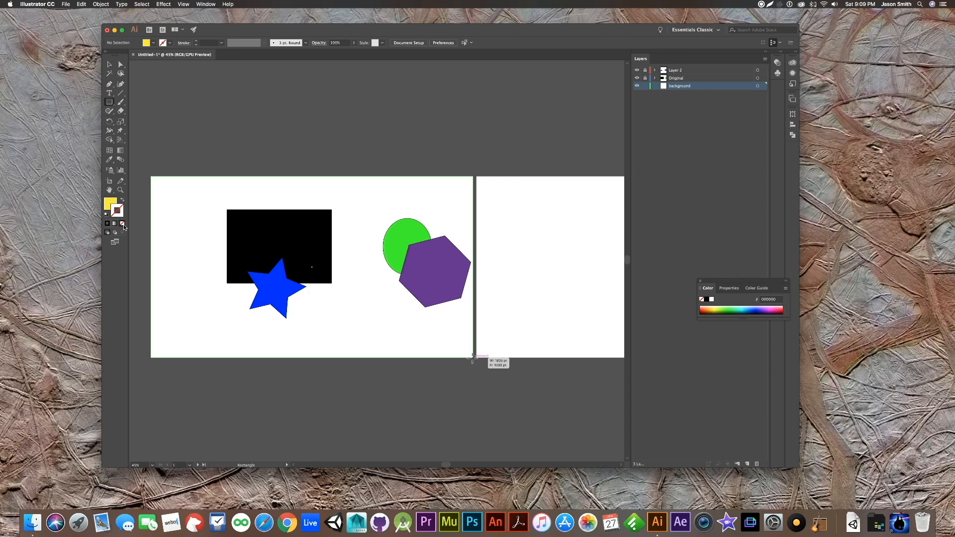
drag(472, 357, 473, 358)
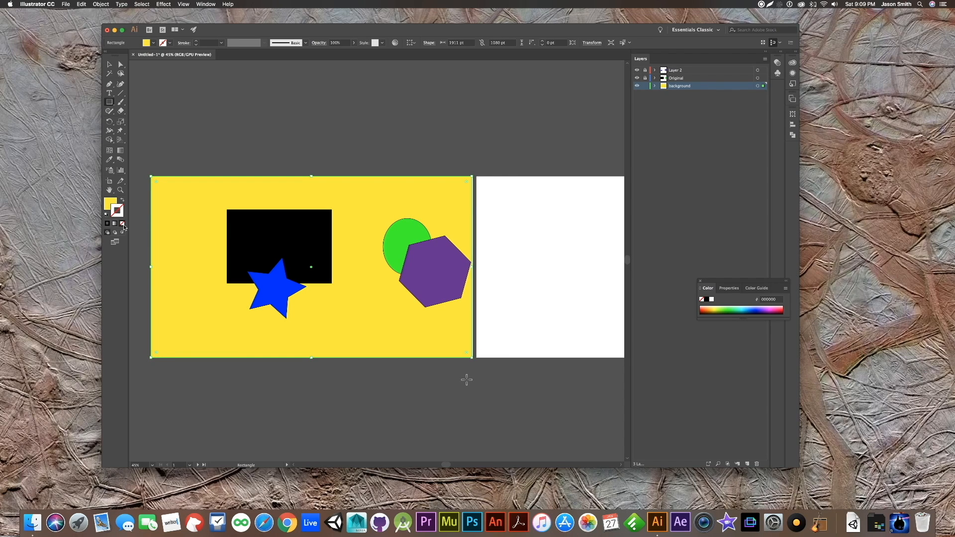
click(110, 65)
click(309, 143)
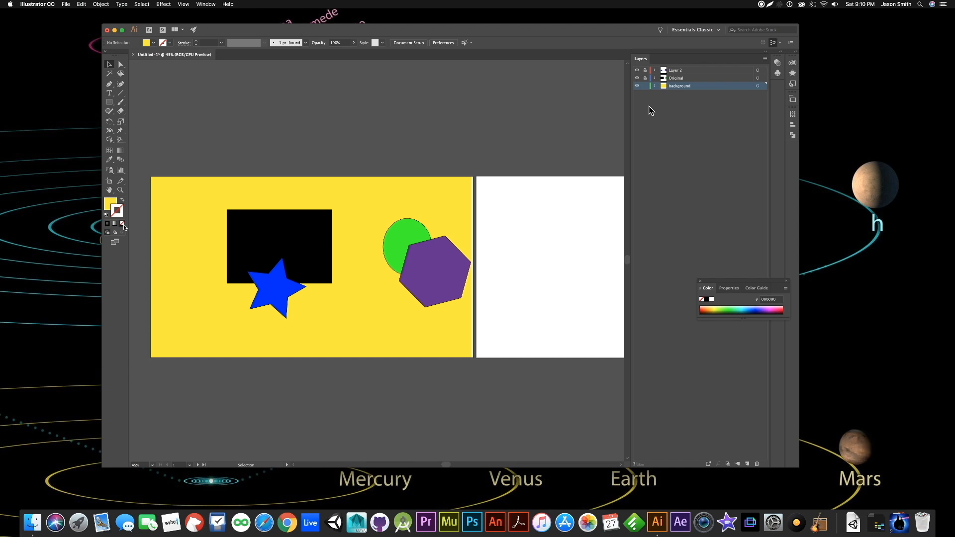
- Stretch the yellow background rectangle to the first artboard's right edge and deselect it
click(438, 201)
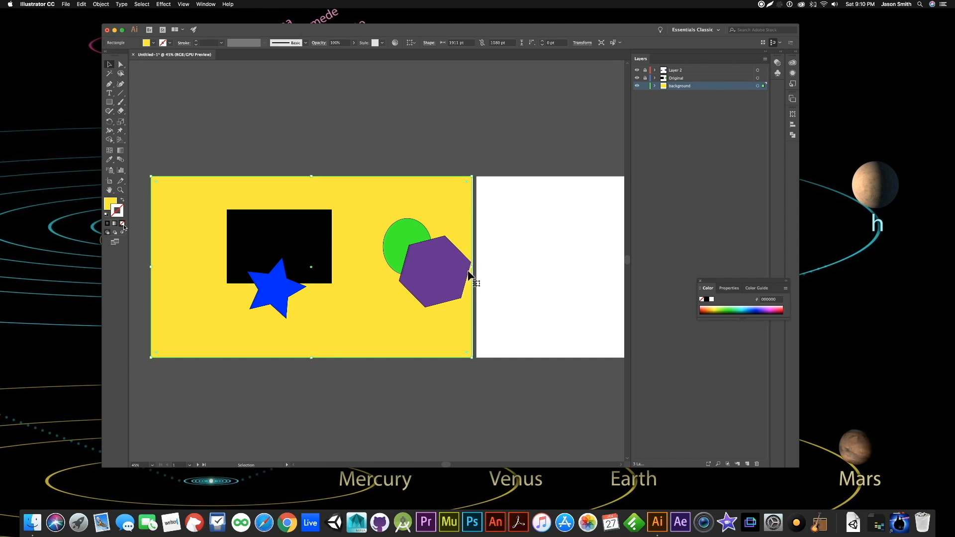
drag(473, 268, 473, 267)
drag(473, 267, 476, 267)
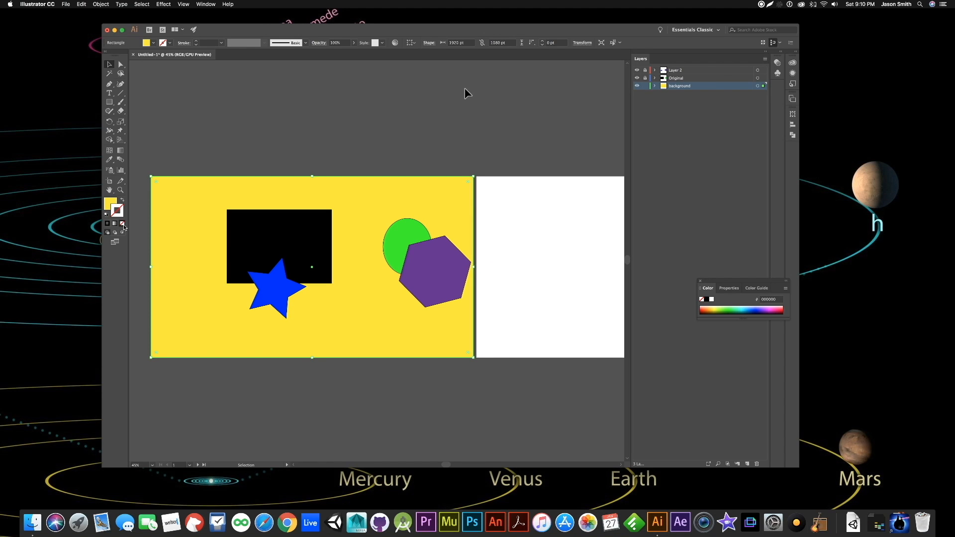
click(444, 133)
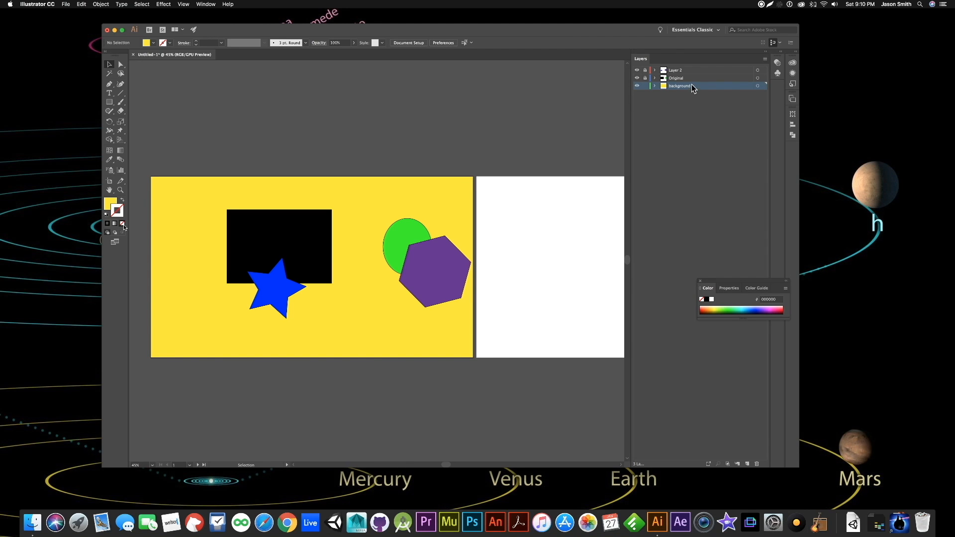
- Hide and show the background layer, unlock Layer 2 and the Original layer, and clear the layer highlight
click(636, 86)
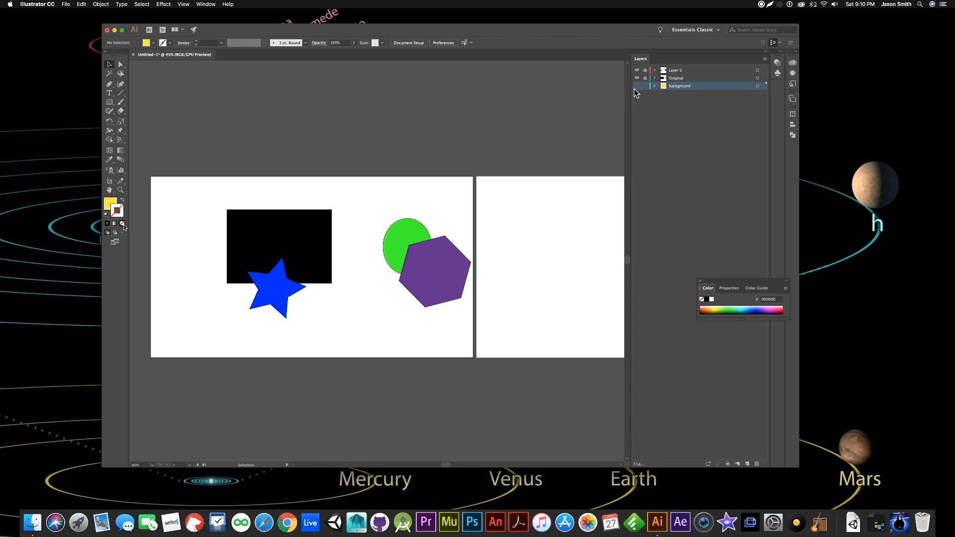
click(637, 86)
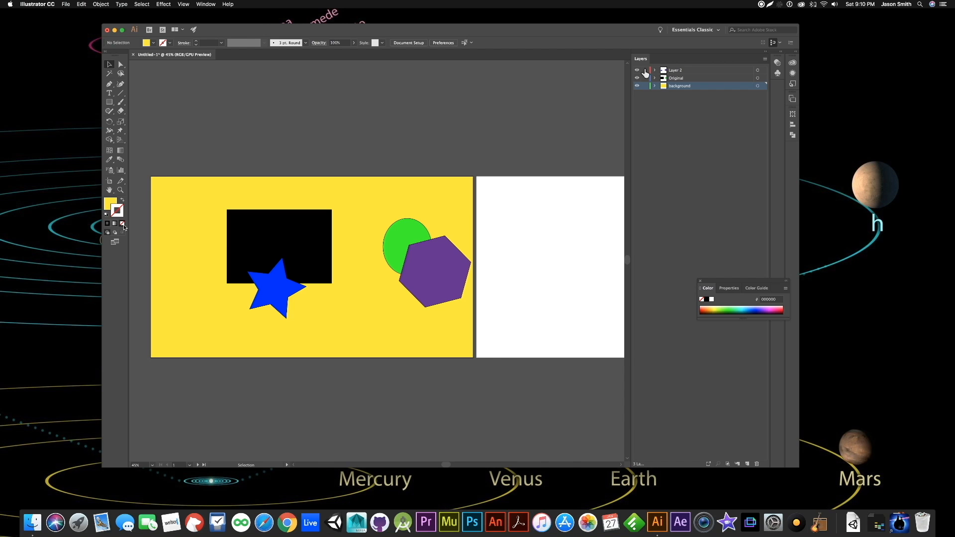
click(657, 120)
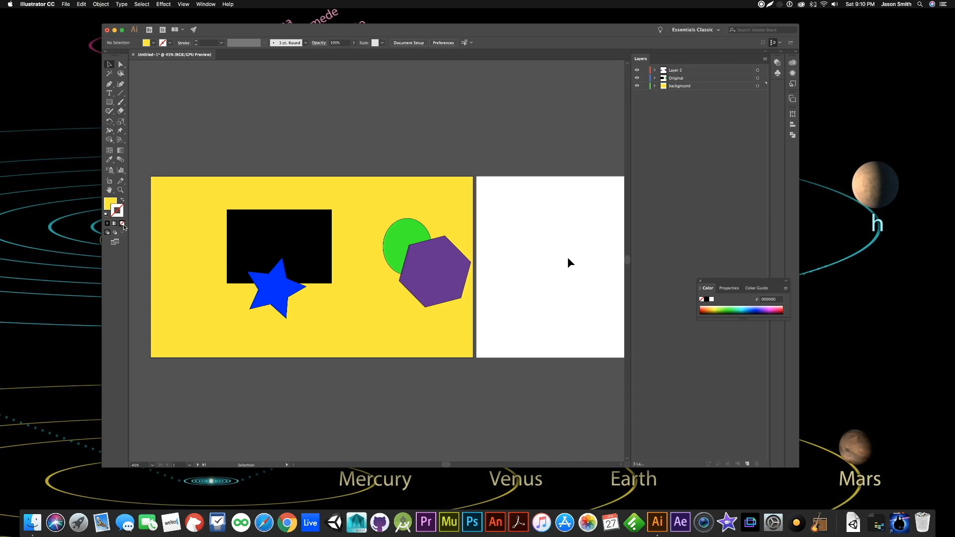